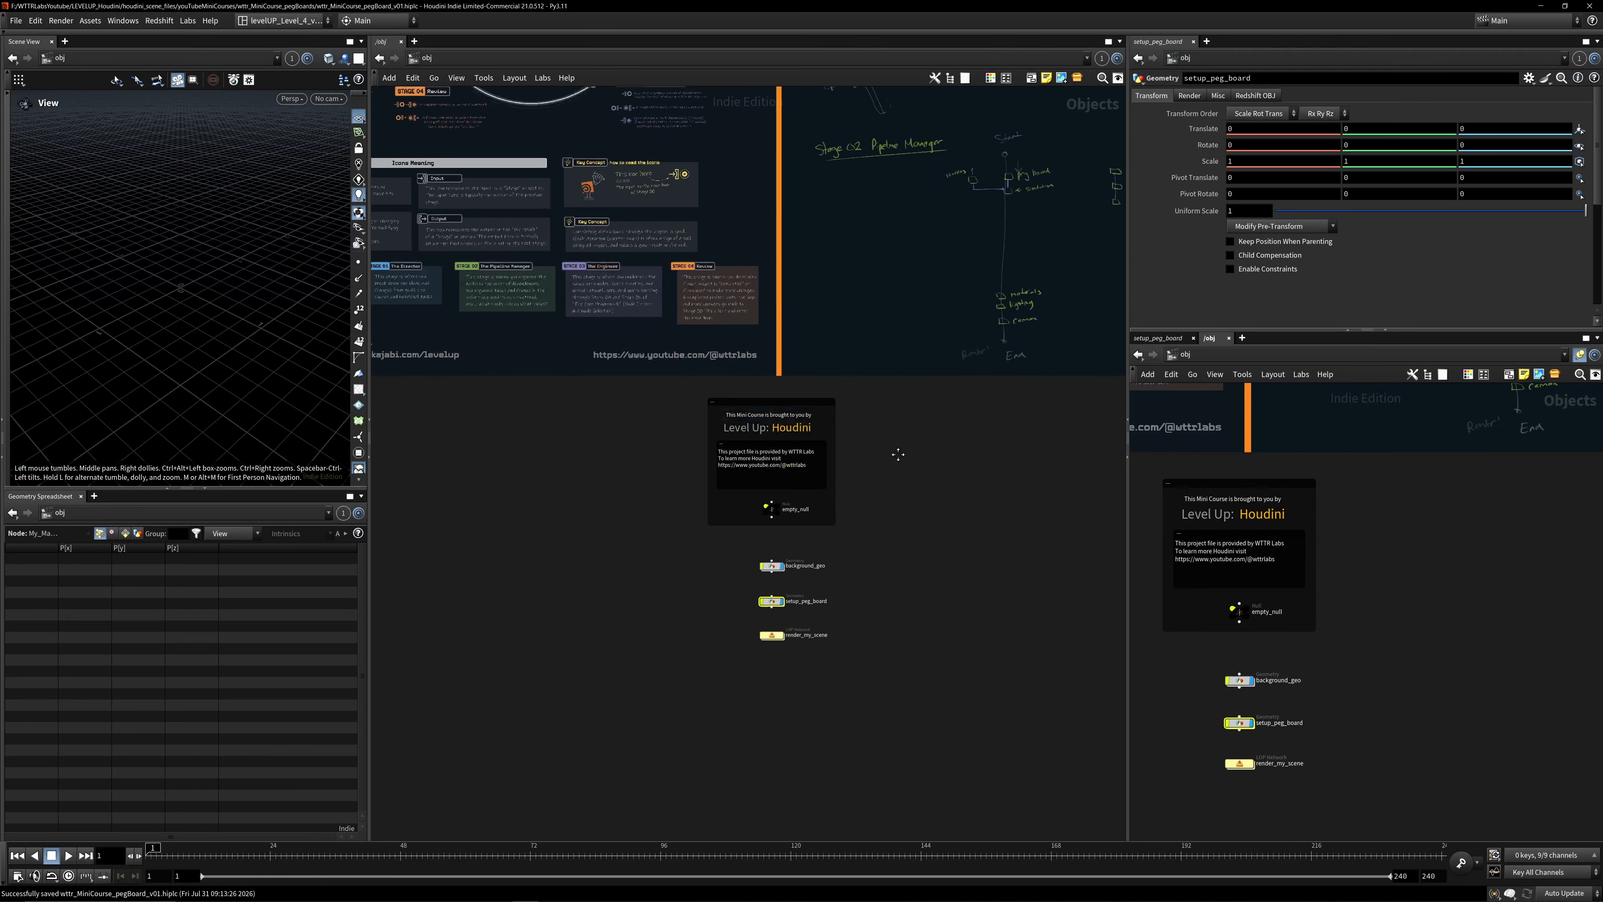
# Open the background_geo network and enlarge the 3D viewport pane.
pyautogui.scroll(4, 823, 466)
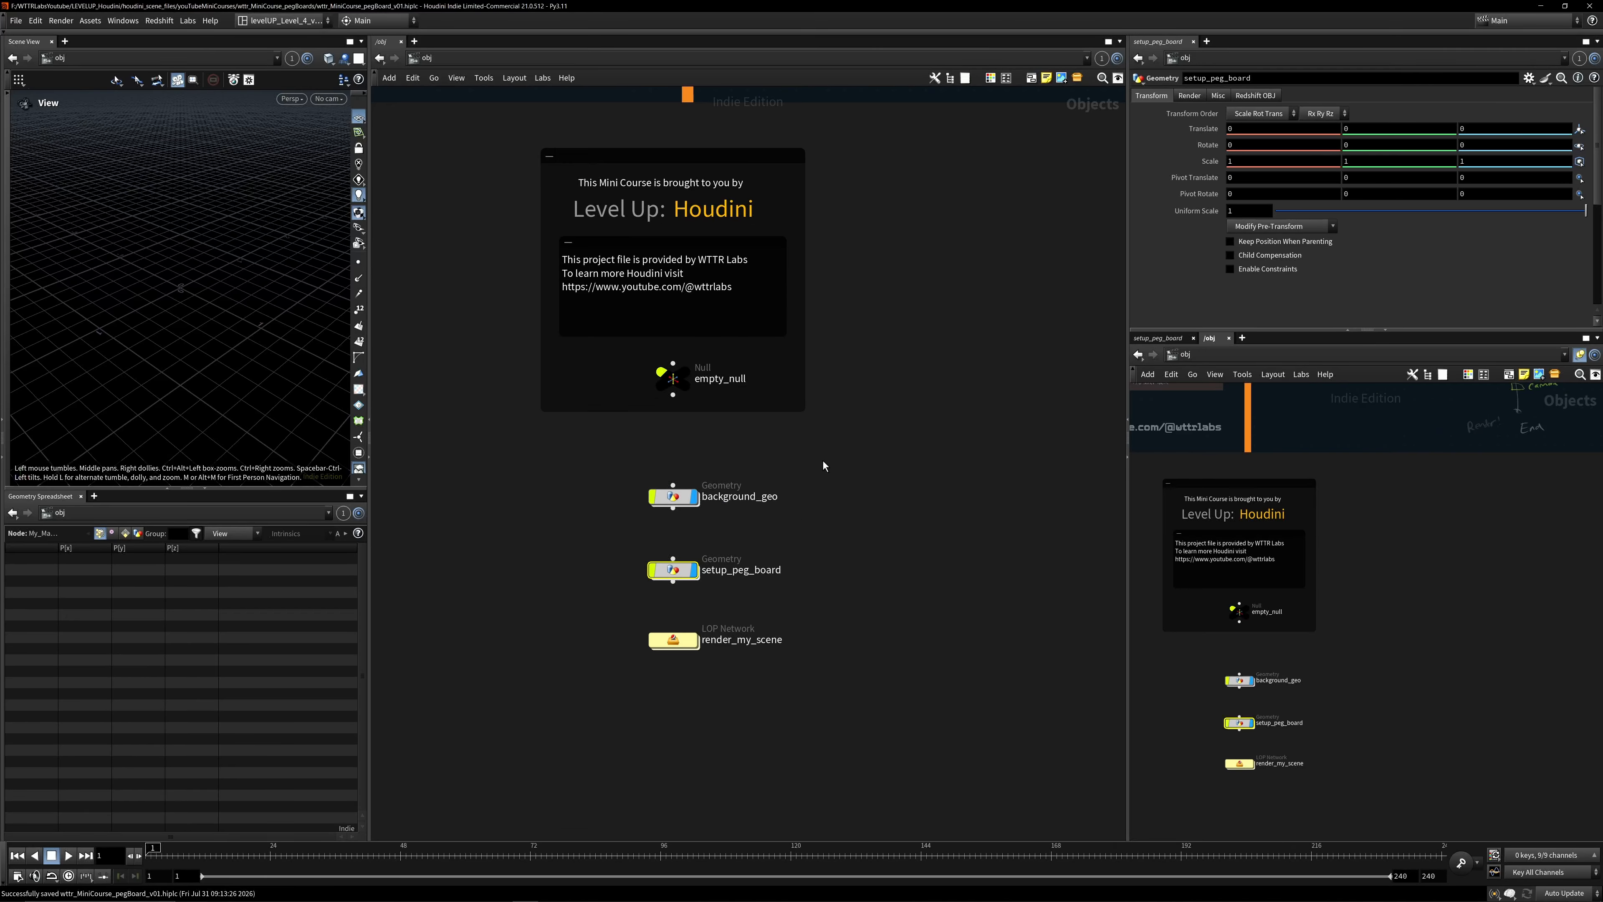
pyautogui.doubleClick(674, 499)
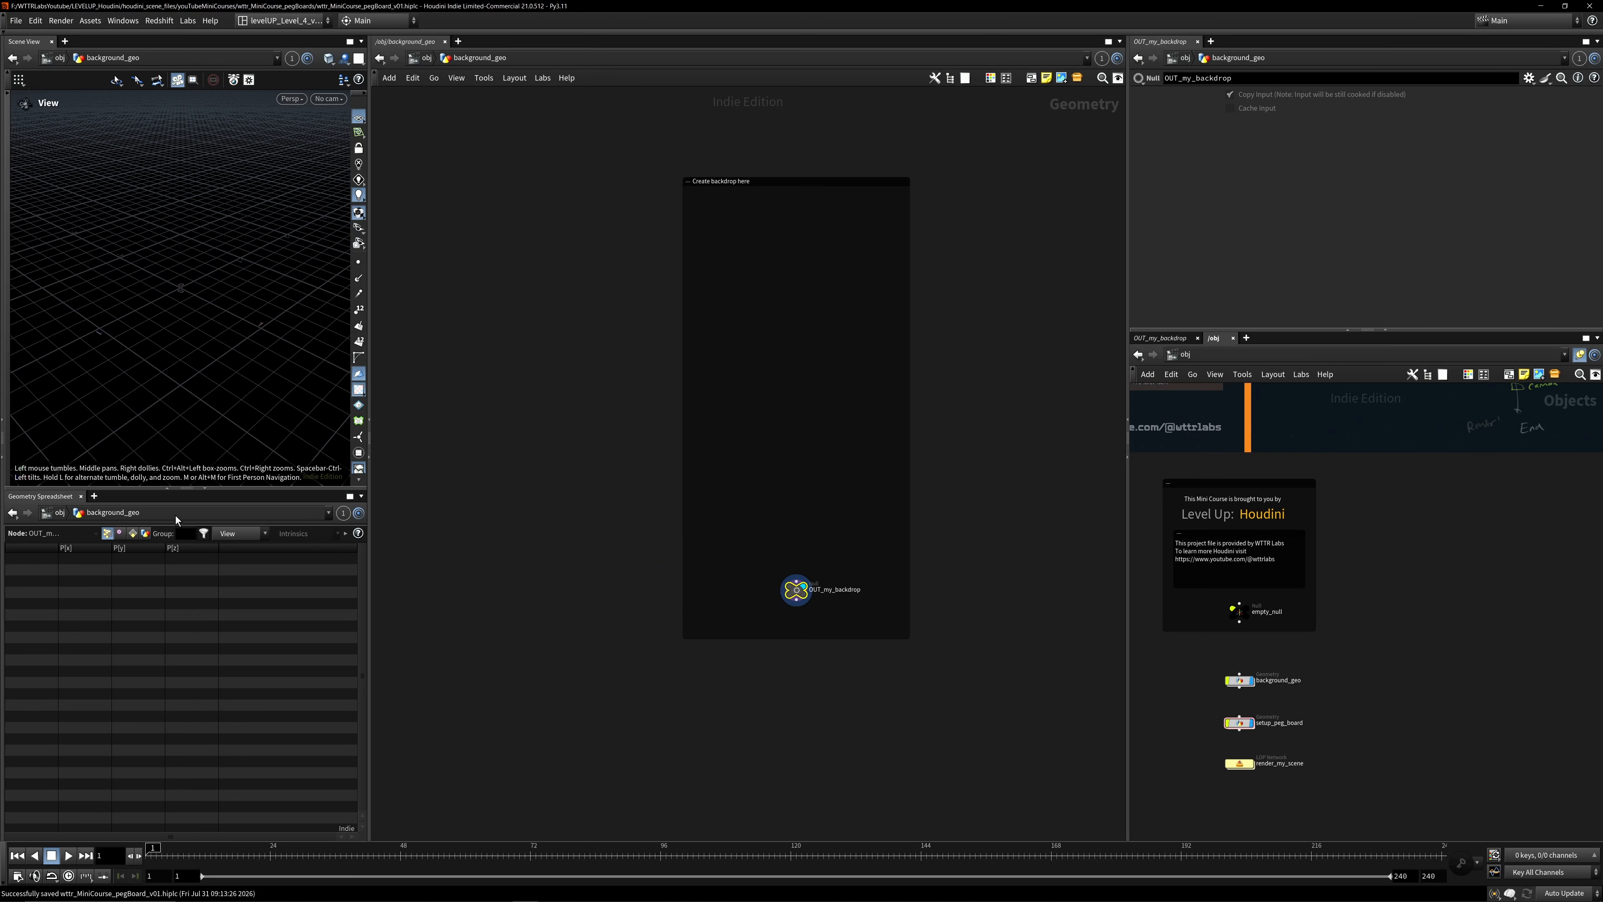
pyautogui.moveTo(183, 490); pyautogui.dragTo(188, 661)
pyautogui.moveTo(368, 439); pyautogui.dragTo(478, 440)
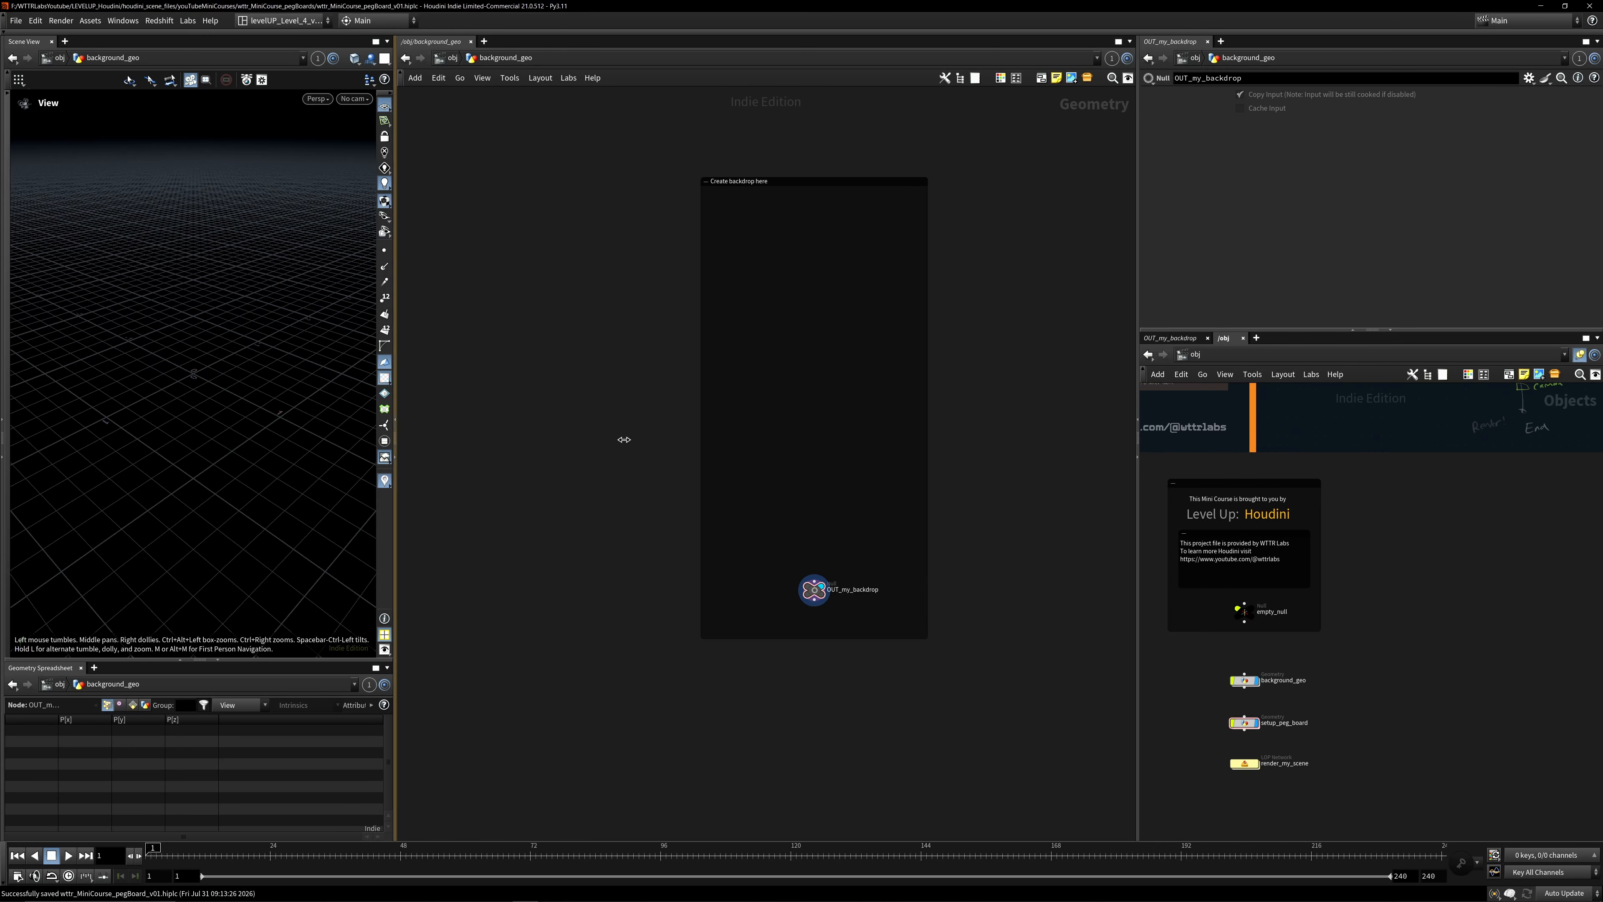
# Add a Grid node inside the "Create backdrop here" box and display it.
pyautogui.moveTo(839, 381); pyautogui.dragTo(803, 468, button='middle')
pyautogui.scroll(3, 803, 468)
pyautogui.press('Tab')
pyautogui.write('grid')
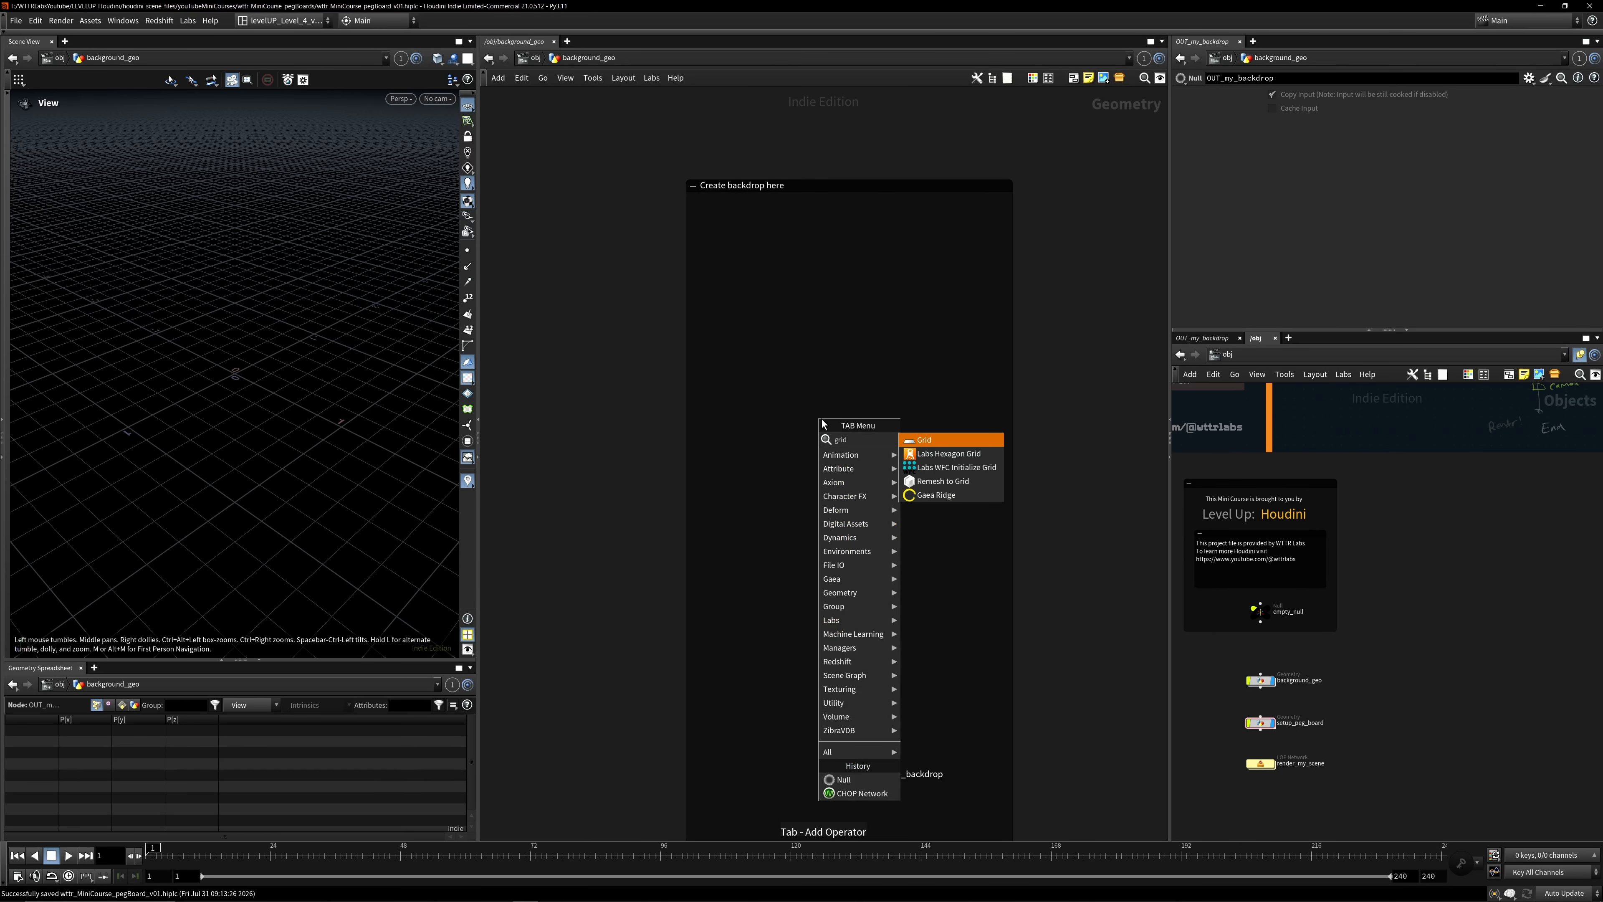
pyautogui.press('Return')
pyautogui.click(849, 344)
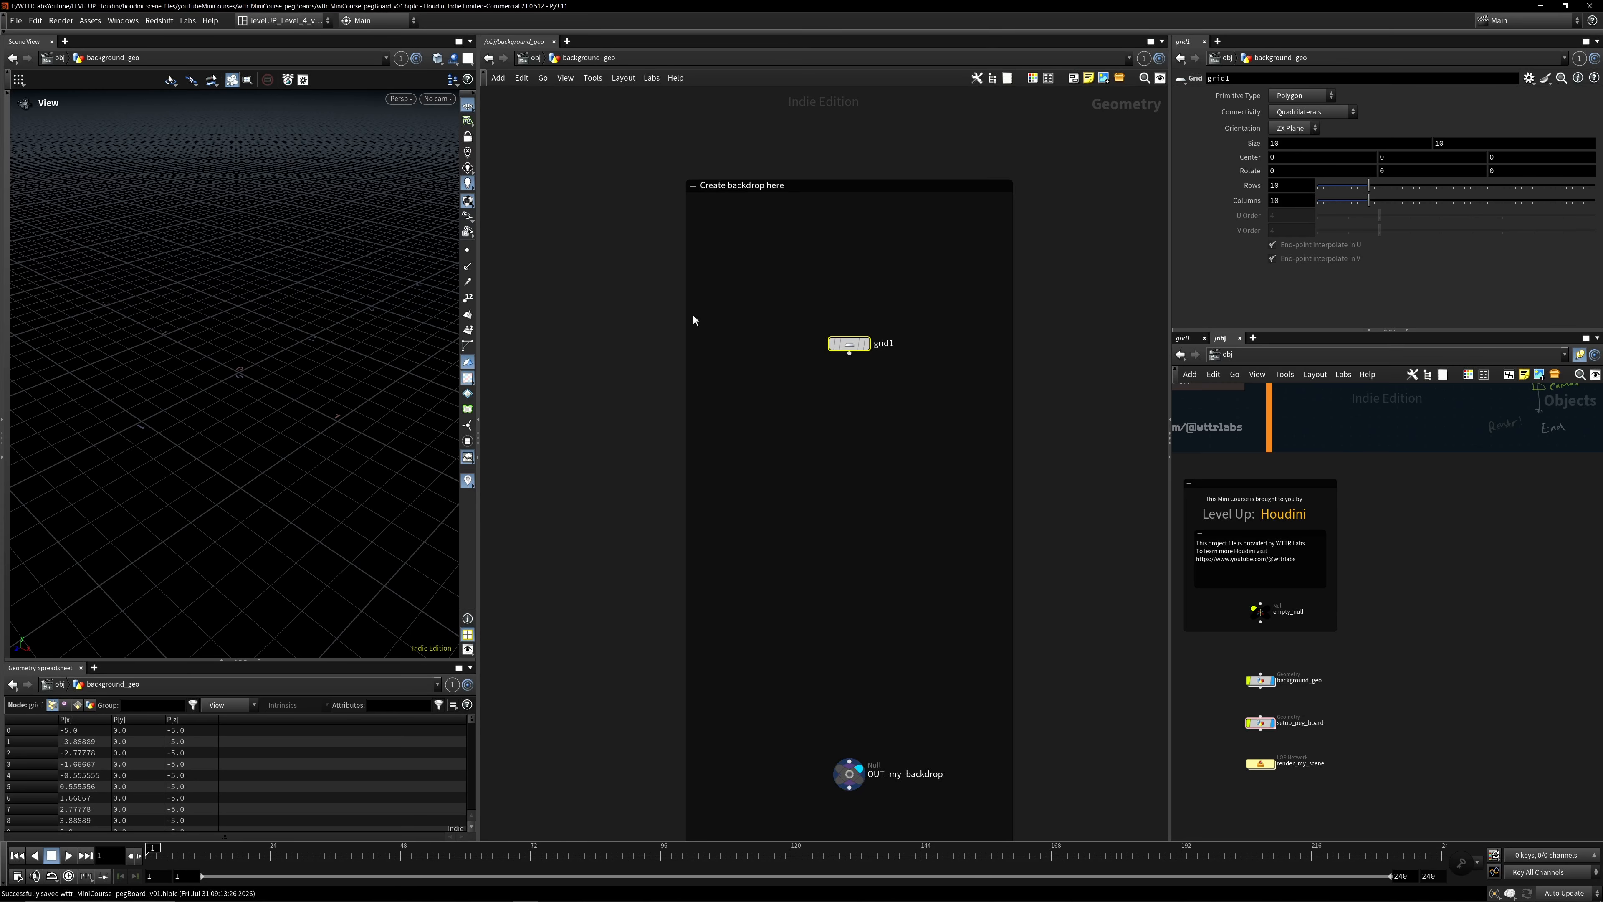
pyautogui.click(866, 342)
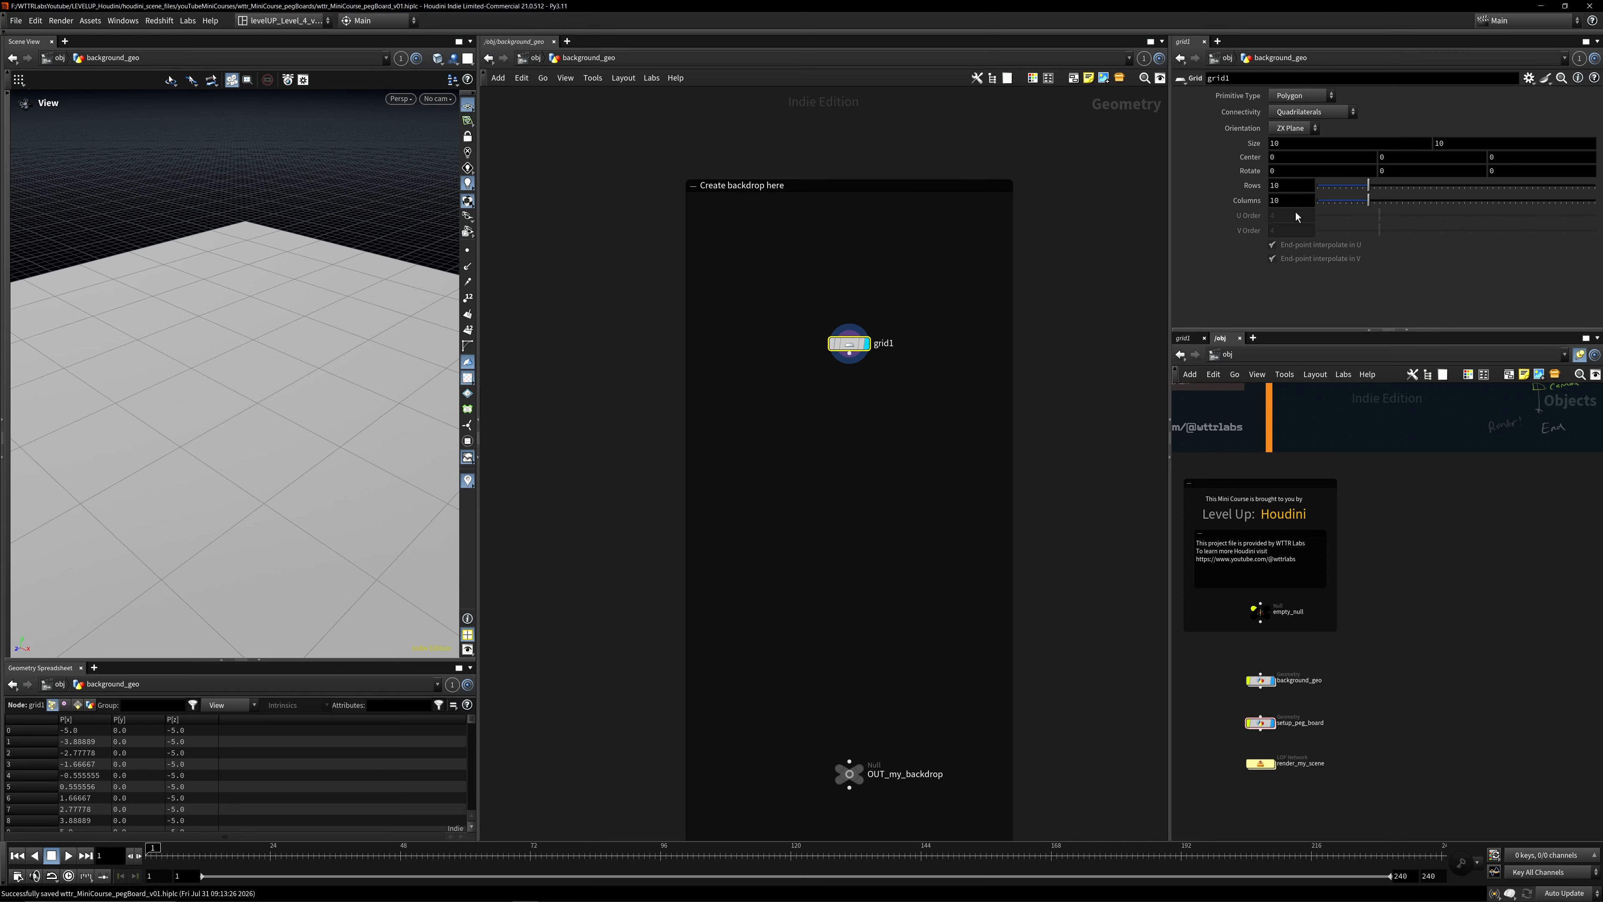
# Set the grid's rows and columns to 2.
pyautogui.press('Tab')
pyautogui.write('2')
pyautogui.press('Return')
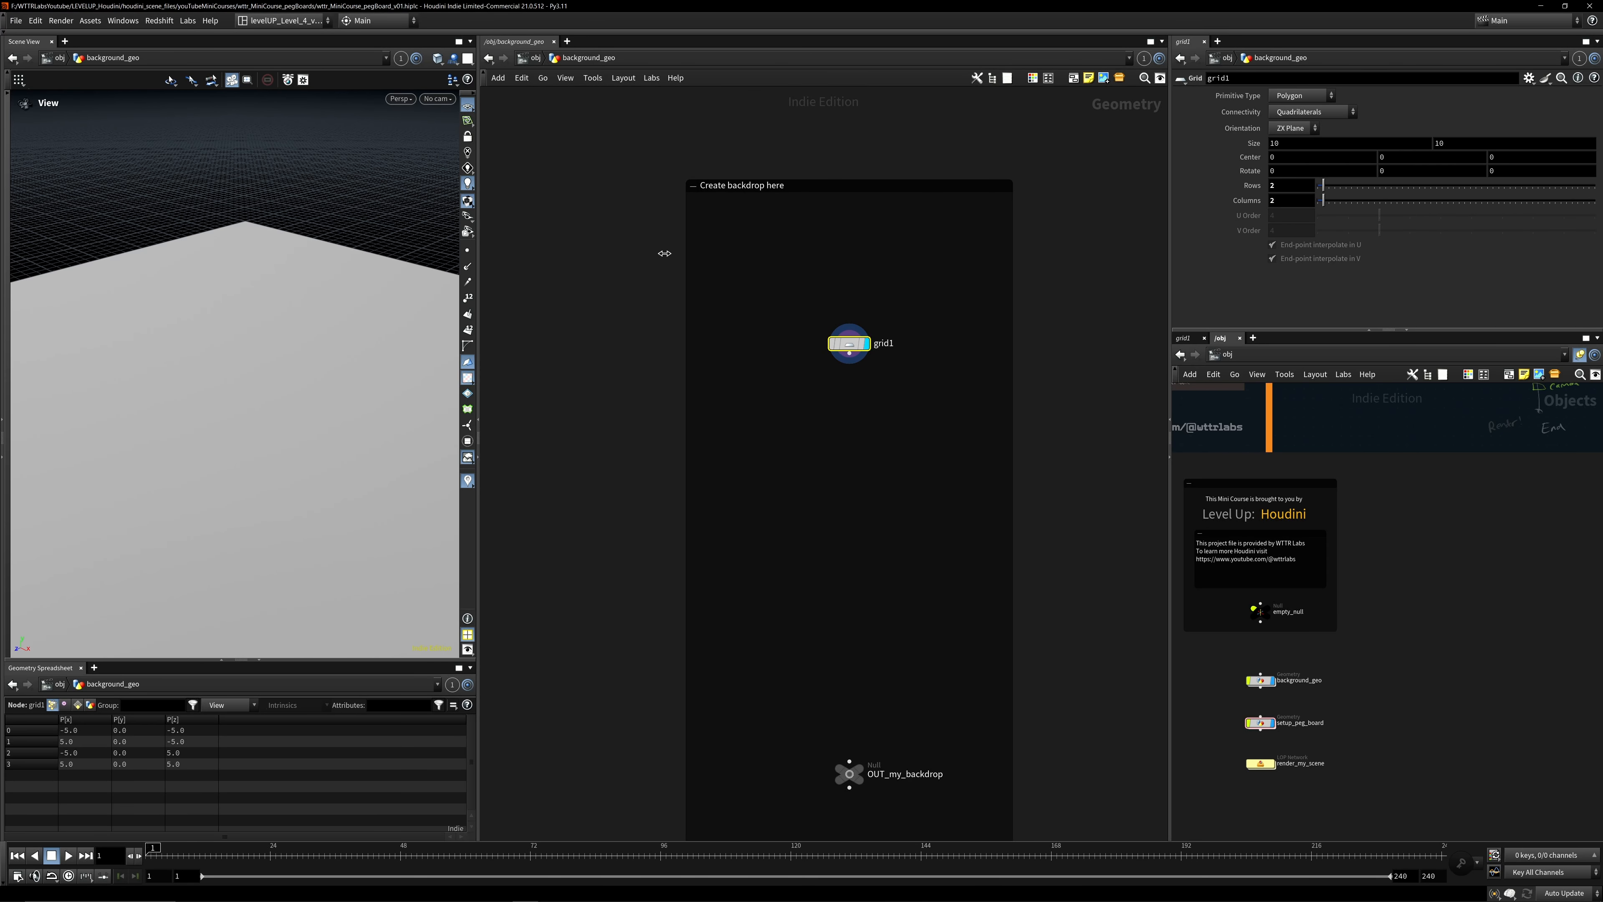
# Reveal the viewport's tool bar, activate the Select tool and set it to edge selection.
pyautogui.keyDown('alt'); pyautogui.moveTo(372, 344); pyautogui.dragTo(214, 390, button='right'); pyautogui.keyUp('alt')
pyautogui.moveTo(479, 440); pyautogui.dragTo(543, 443)
pyautogui.keyDown('alt'); pyautogui.moveTo(272, 397); pyautogui.dragTo(255, 353, button='right'); pyautogui.keyUp('alt')
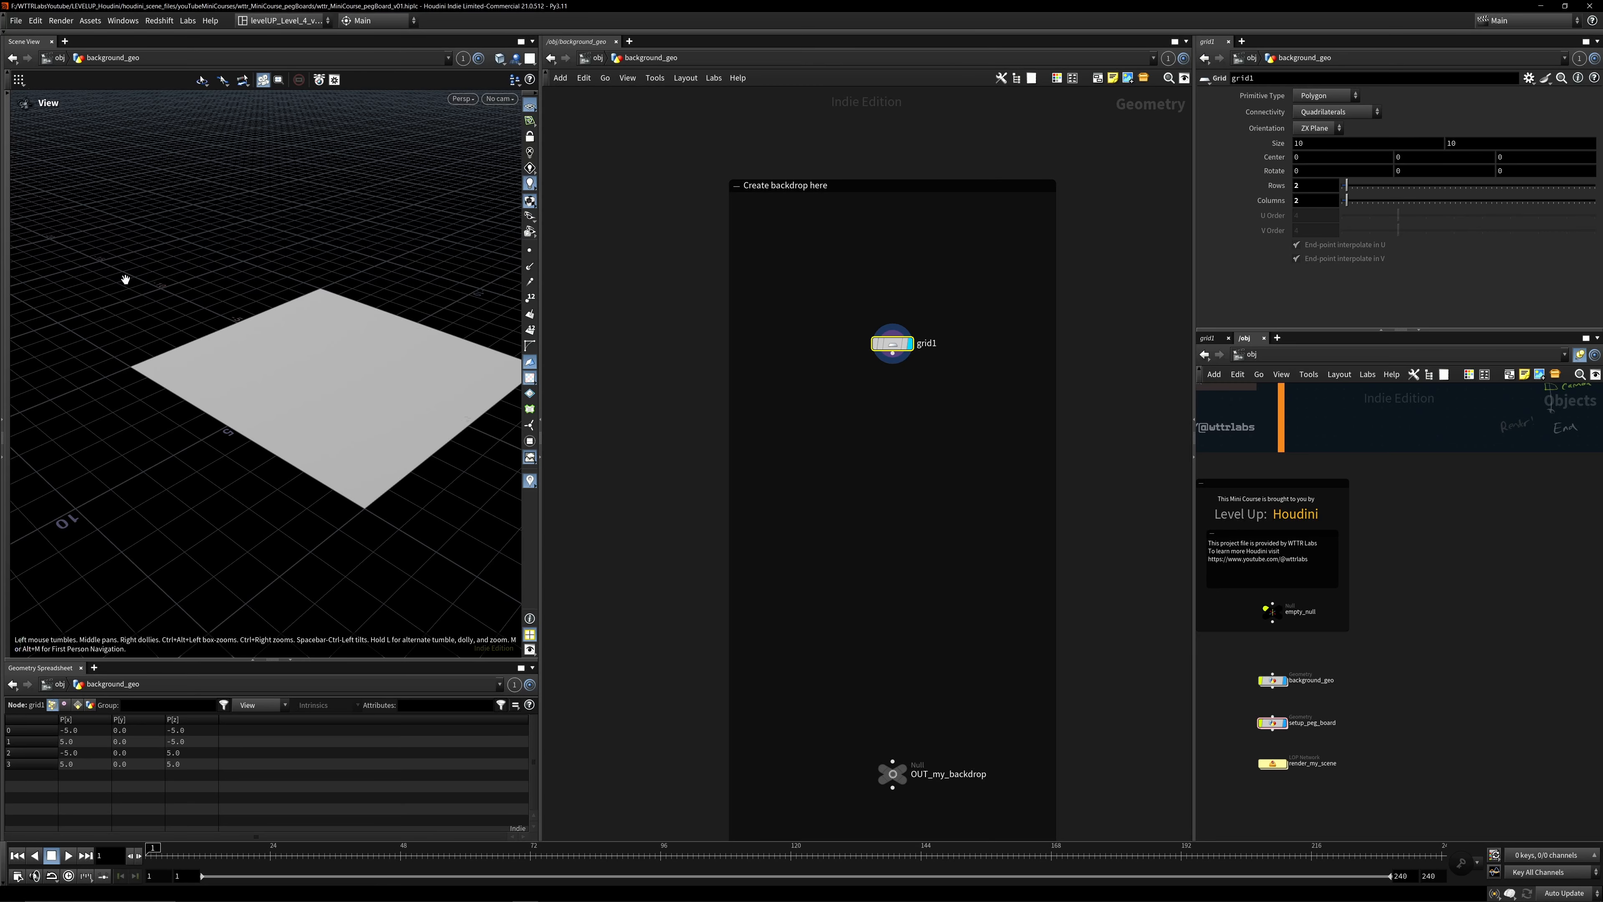
pyautogui.keyDown('alt'); pyautogui.moveTo(124, 280); pyautogui.dragTo(165, 297); pyautogui.keyUp('alt')
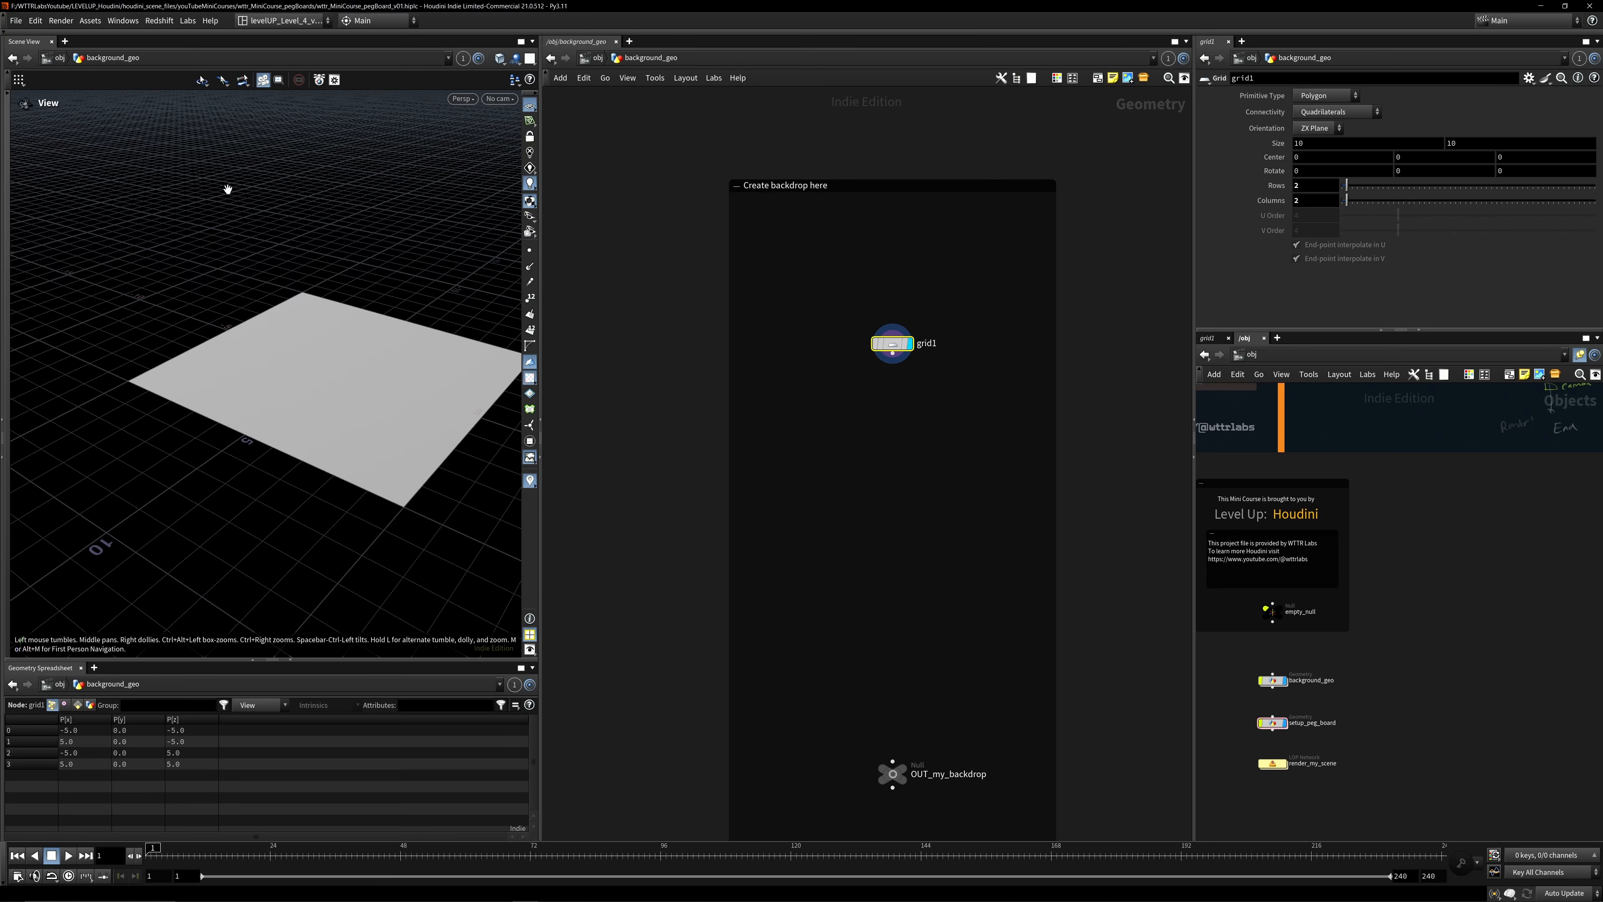
pyautogui.click(5, 396)
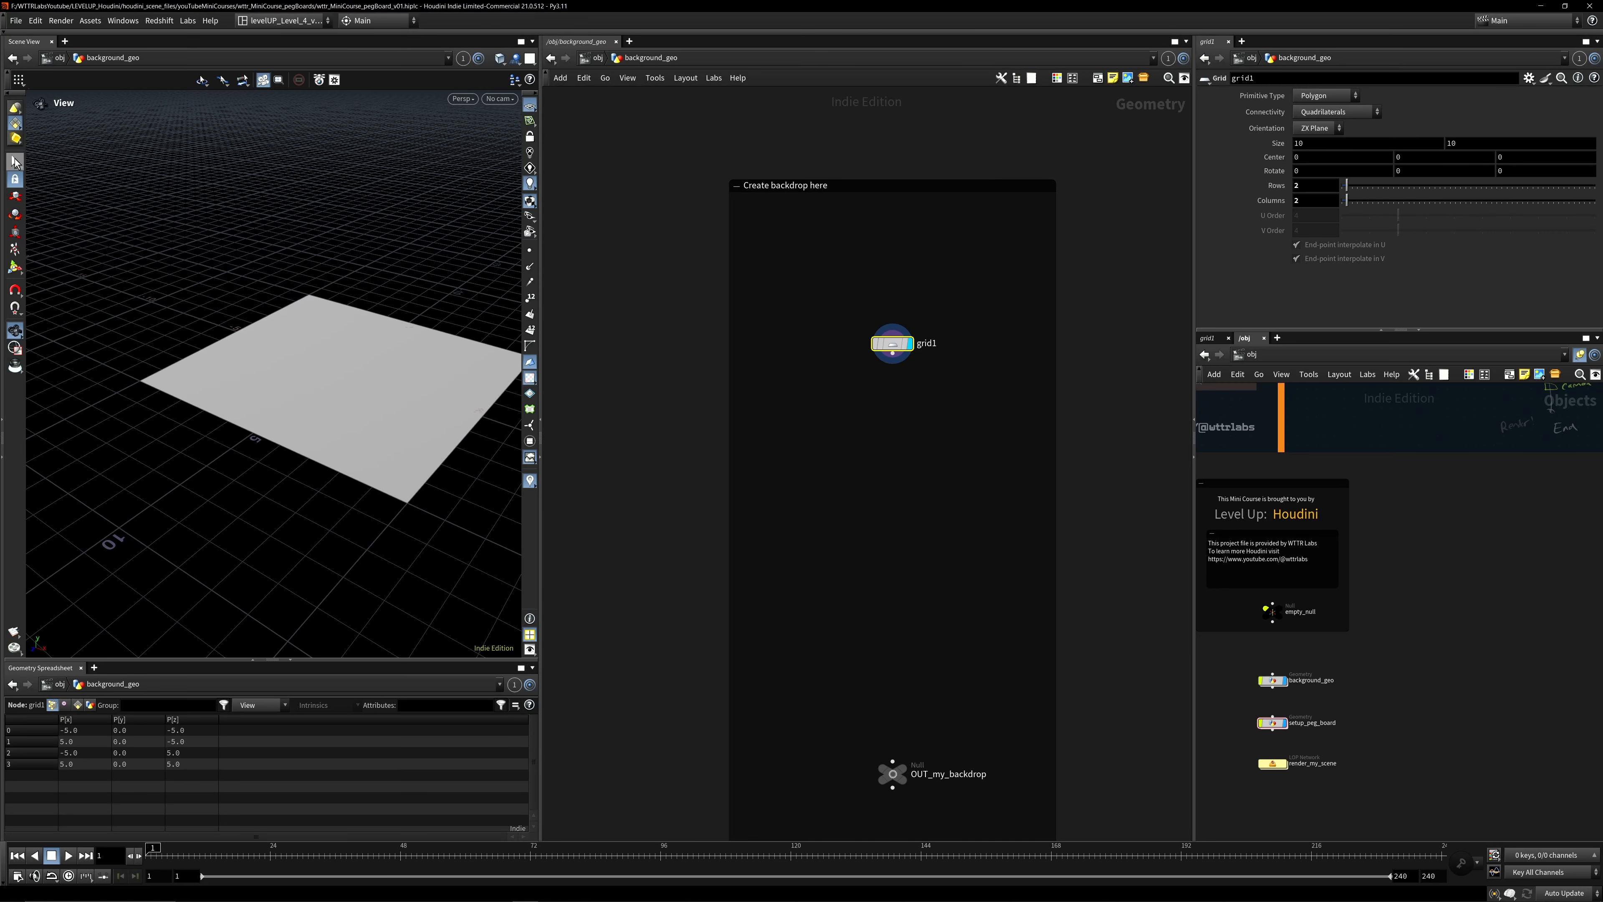
pyautogui.click(15, 162)
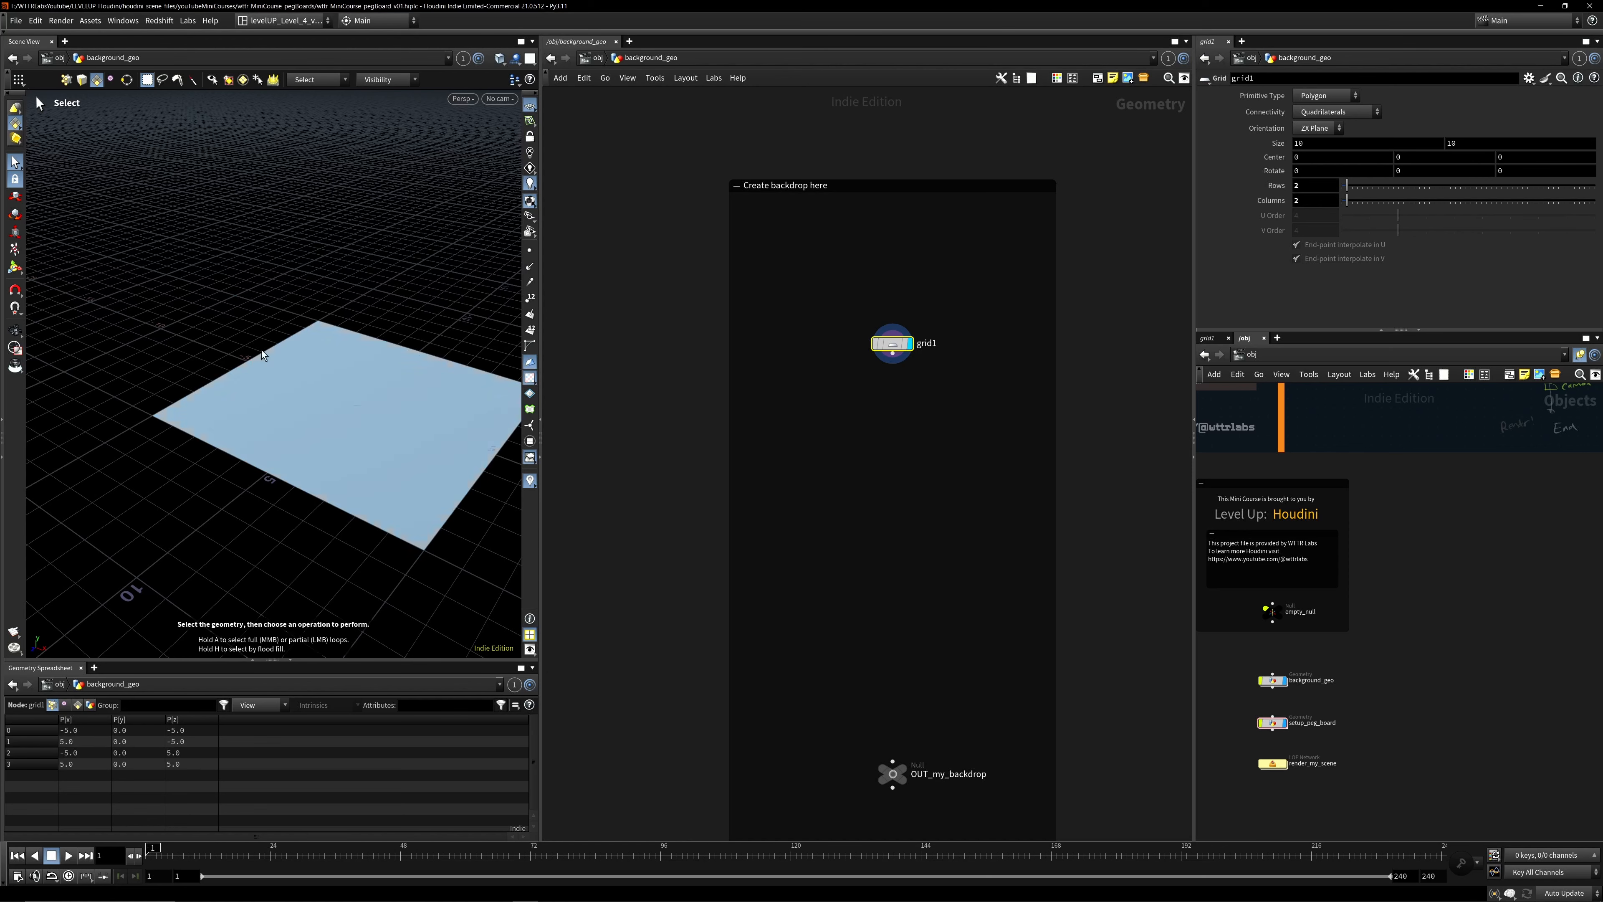
pyautogui.press('4')
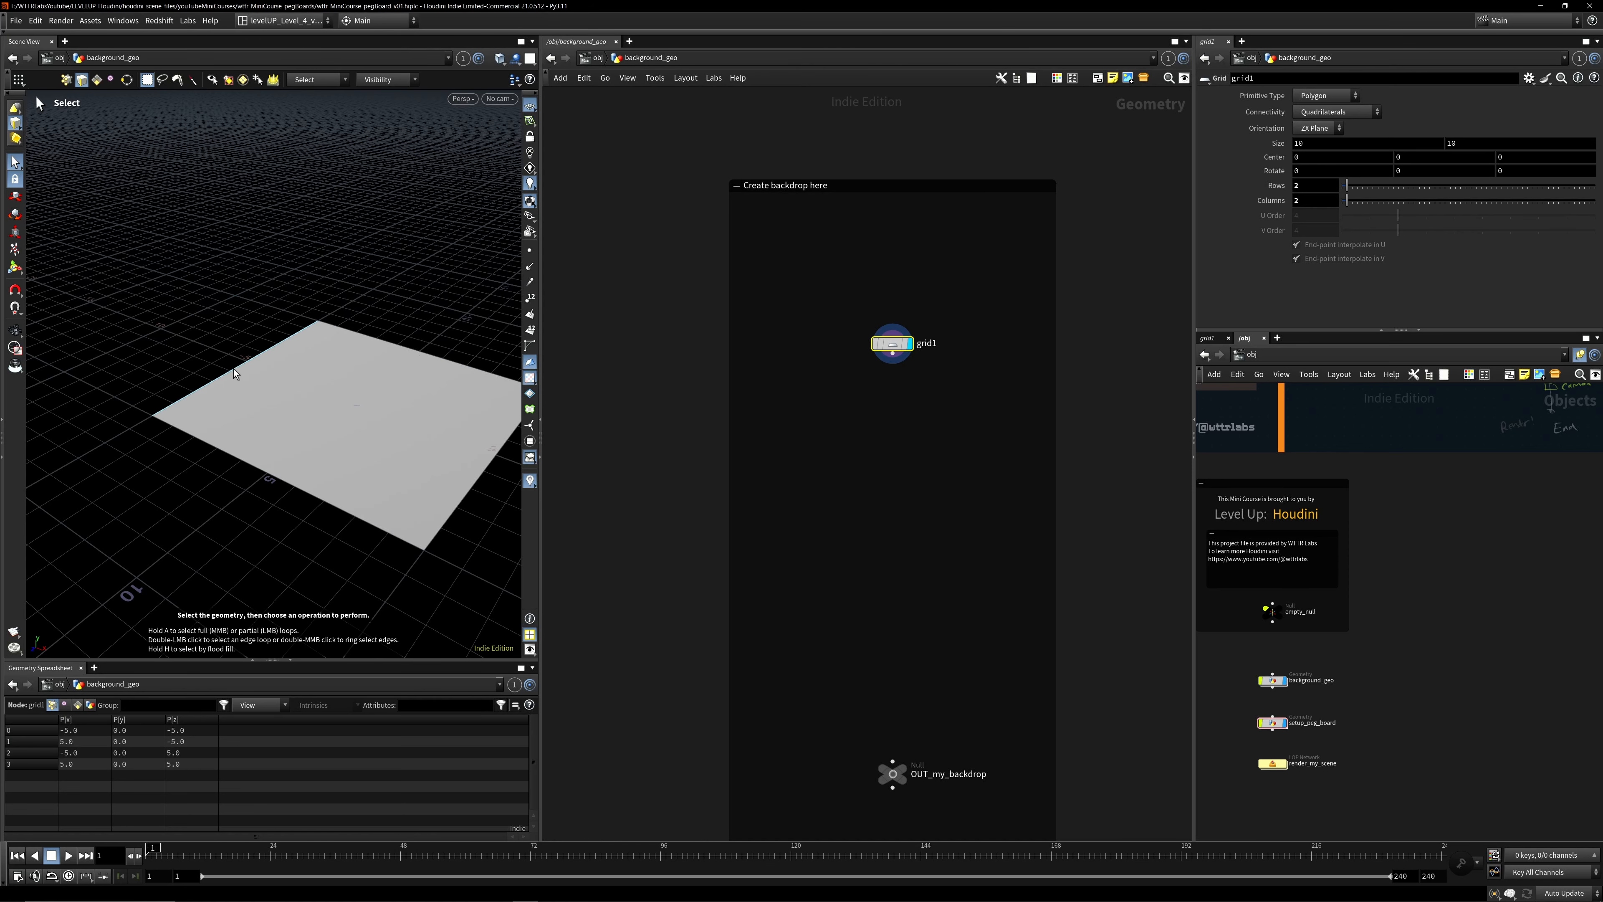
# PolyExtrude the grid edge at X = -5 outward with a distance of 10.
pyautogui.press('Tab')
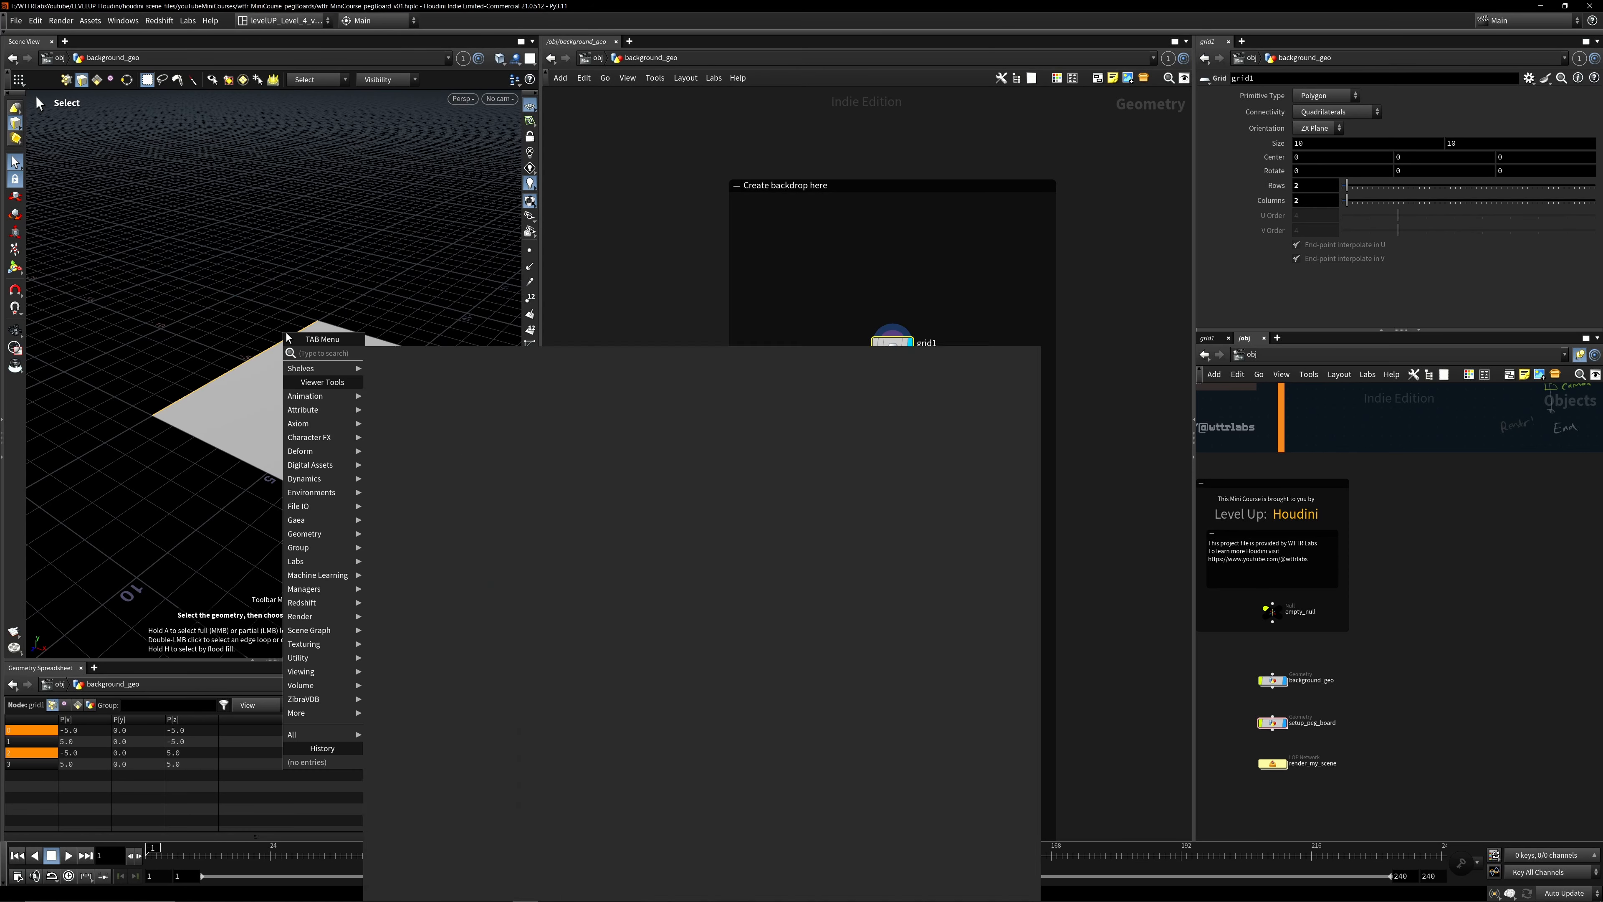
pyautogui.write('poly')
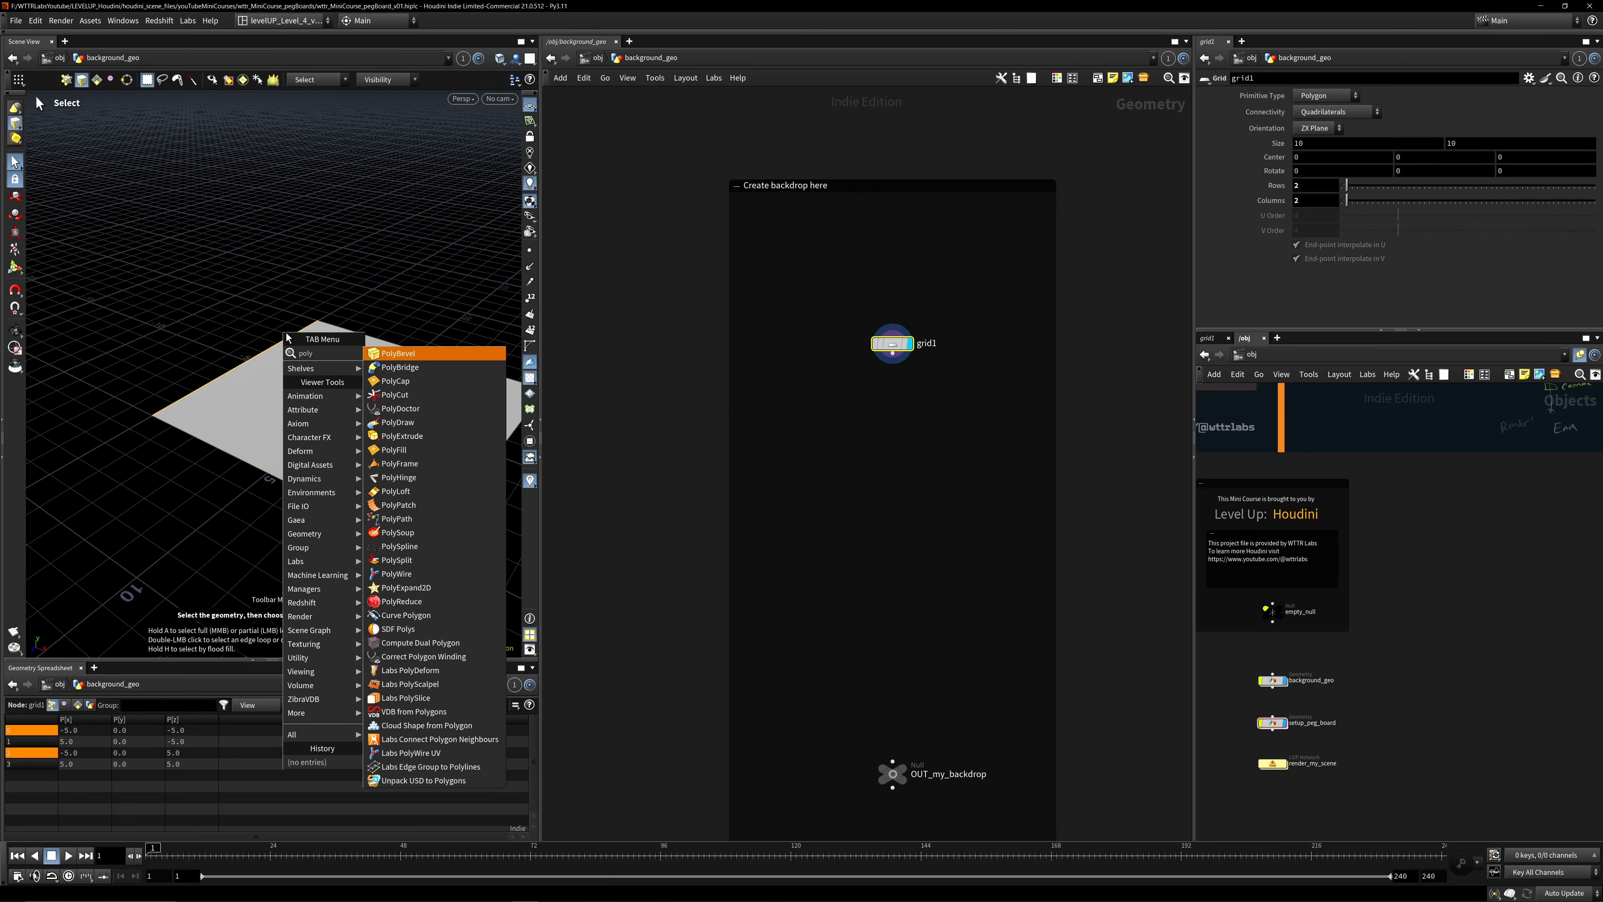
pyautogui.press('Down')
pyautogui.press('Down')
pyautogui.press('Down')
pyautogui.press('Down')
pyautogui.press('Down')
pyautogui.press('Down')
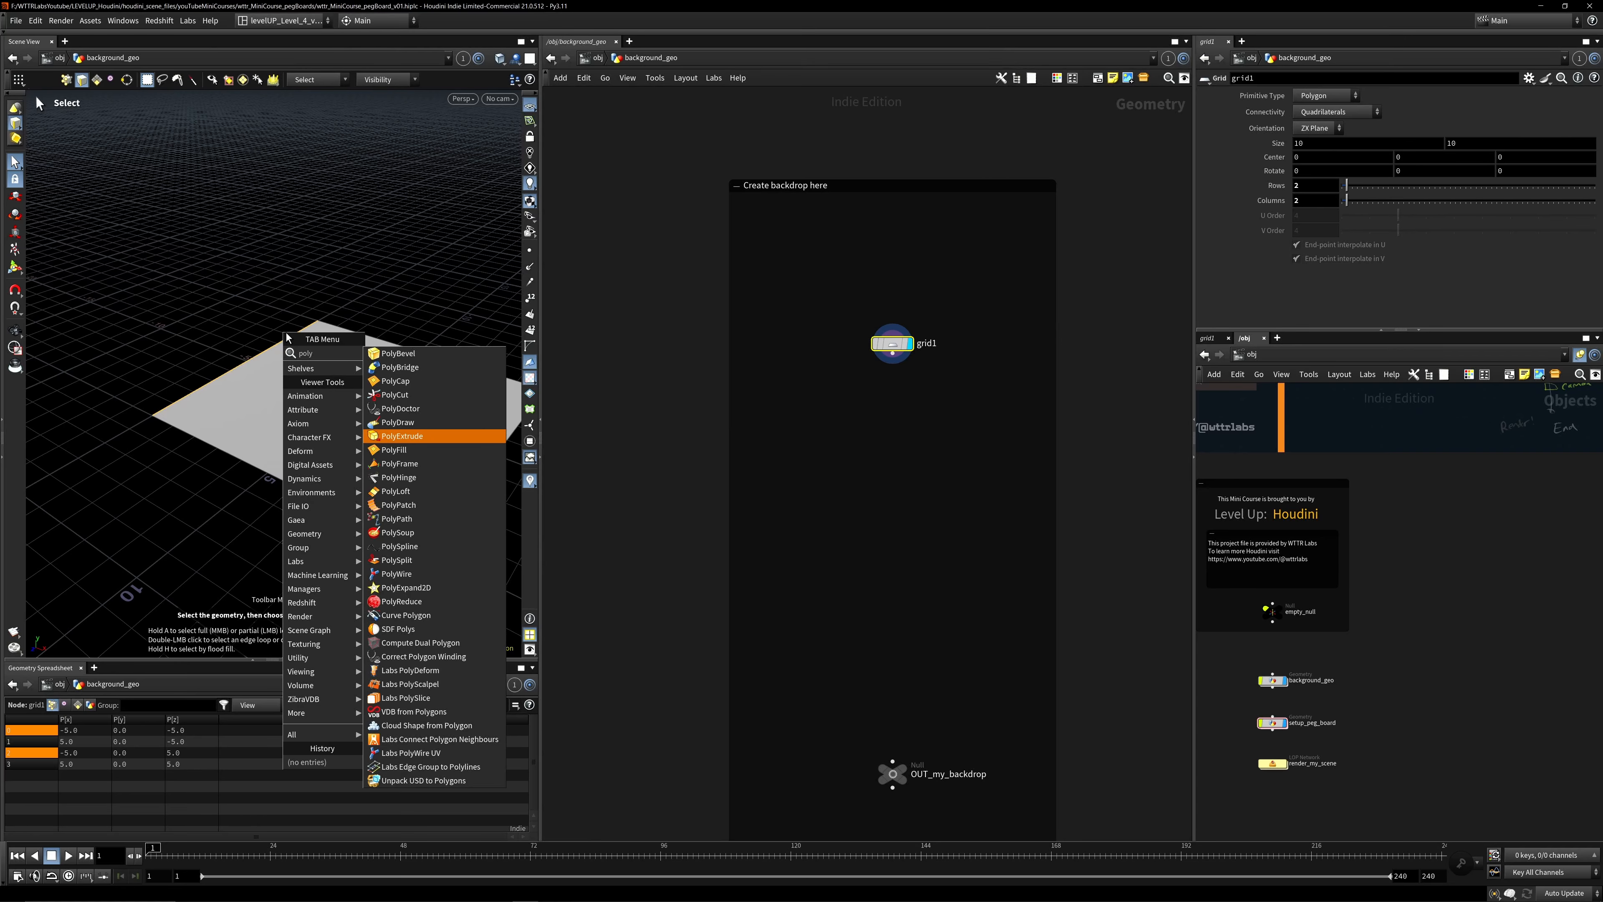
pyautogui.press('Return')
pyautogui.moveTo(240, 360); pyautogui.dragTo(102, 321)
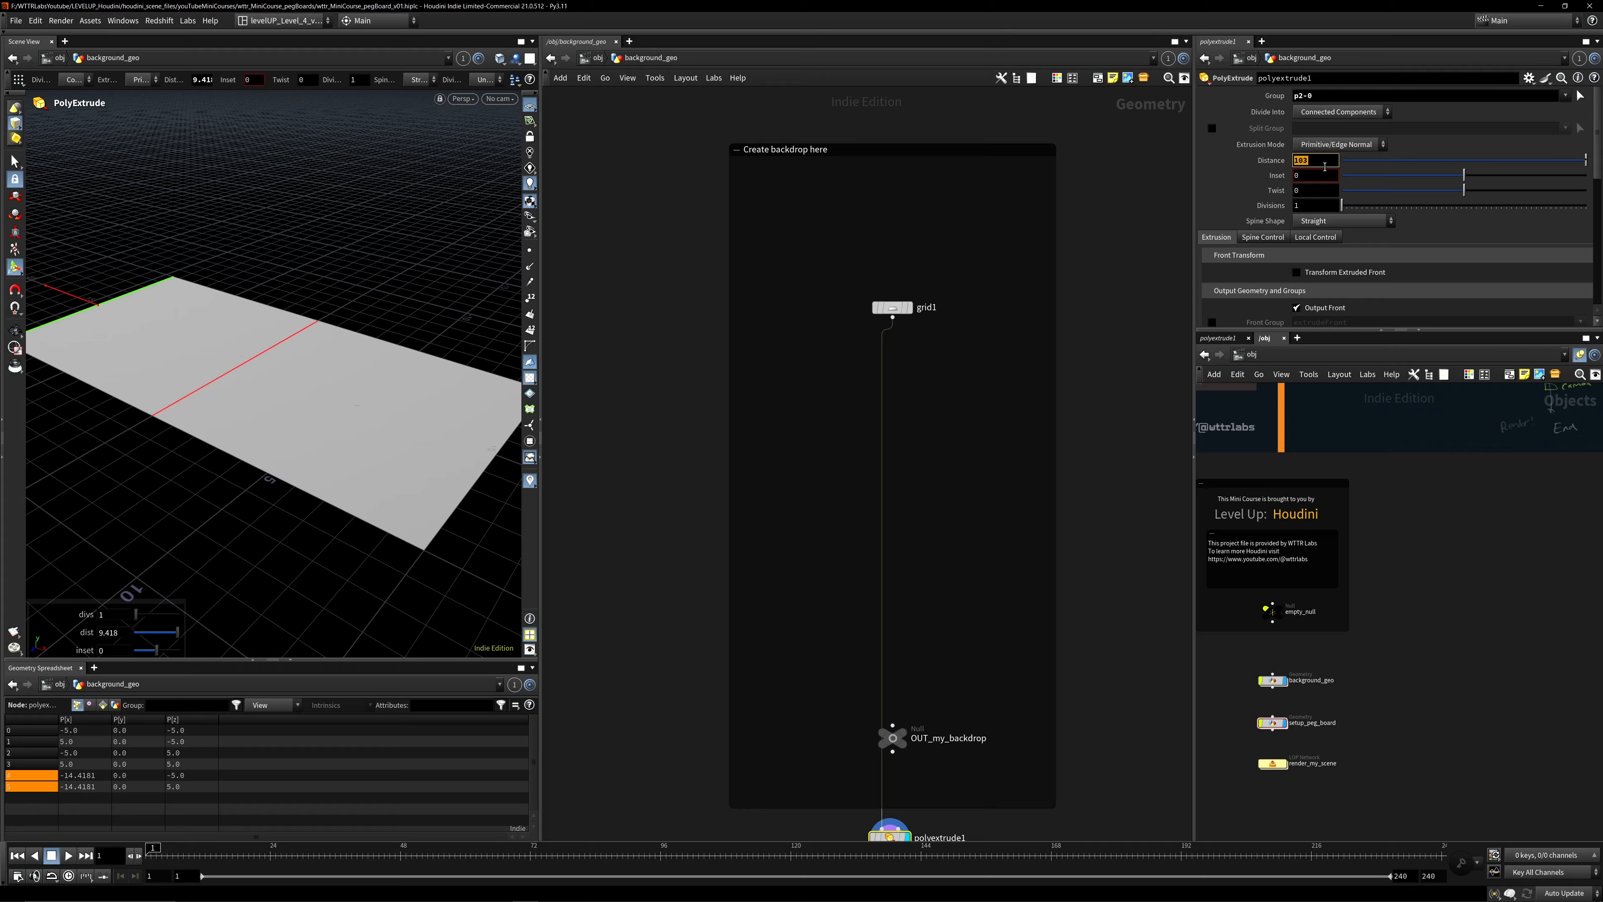
pyautogui.write('10')
pyautogui.press('Return')
pyautogui.moveTo(363, 288)
pyautogui.keyDown('alt'); pyautogui.mouseDown()
pyautogui.moveTo(311, 304)
pyautogui.moveTo(378, 275)
pyautogui.mouseUp(); pyautogui.keyUp('alt')
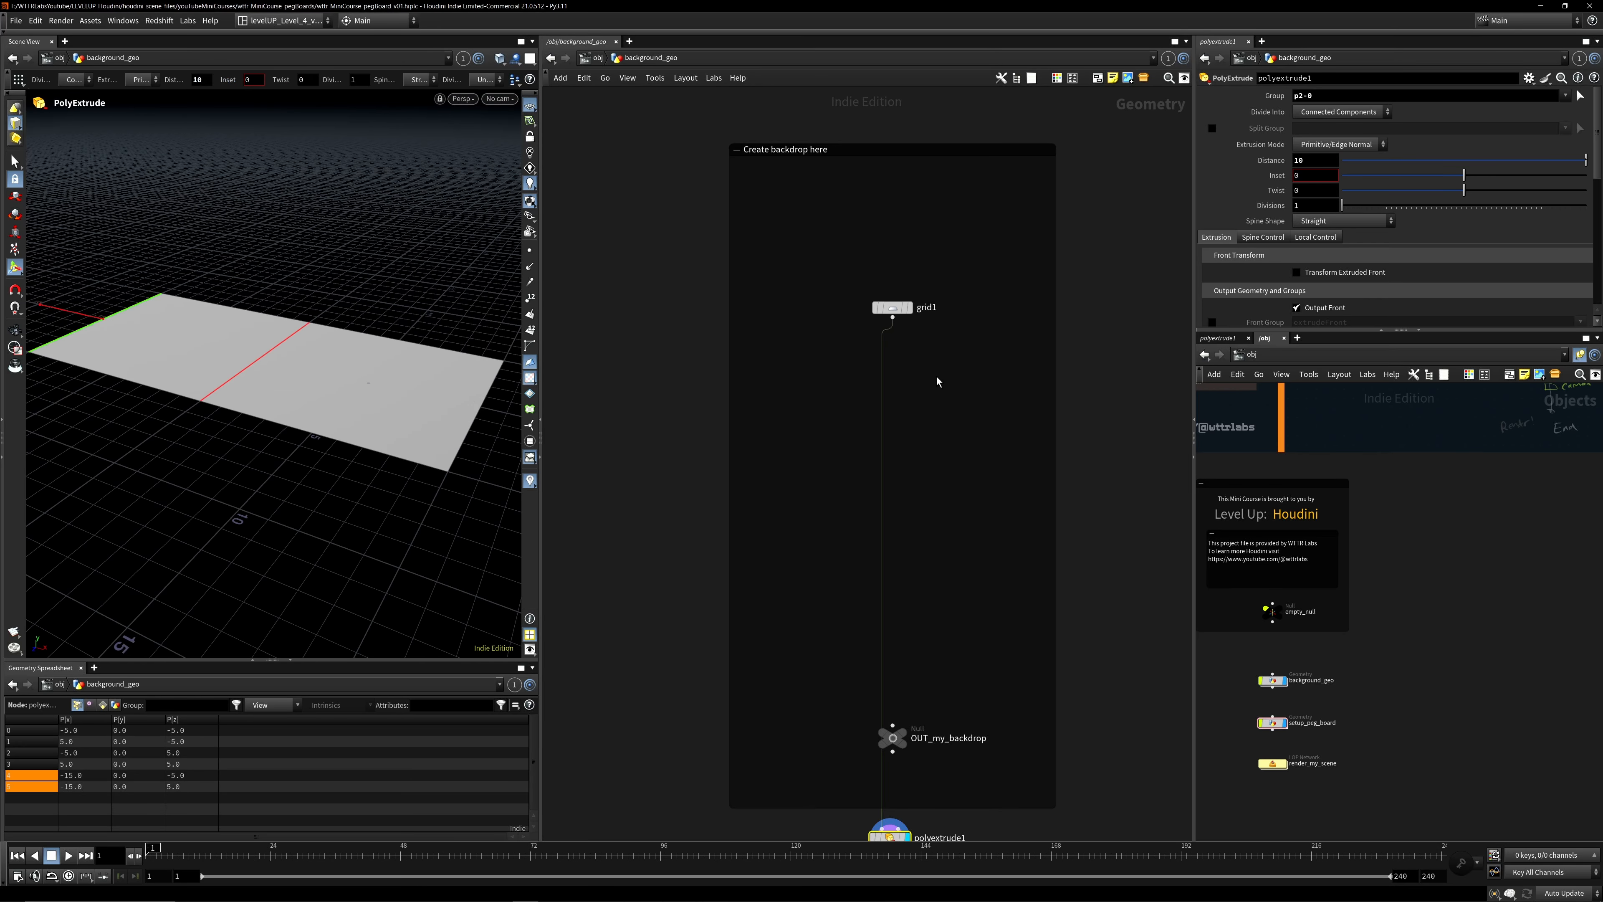
# Apply a Transform to the extruded outer edge, moving it about 9.9 in X and 6.9 in Y to form an upright wall.
pyautogui.click(938, 379)
pyautogui.keyDown('alt'); pyautogui.moveTo(268, 289); pyautogui.dragTo(277, 302); pyautogui.keyUp('alt')
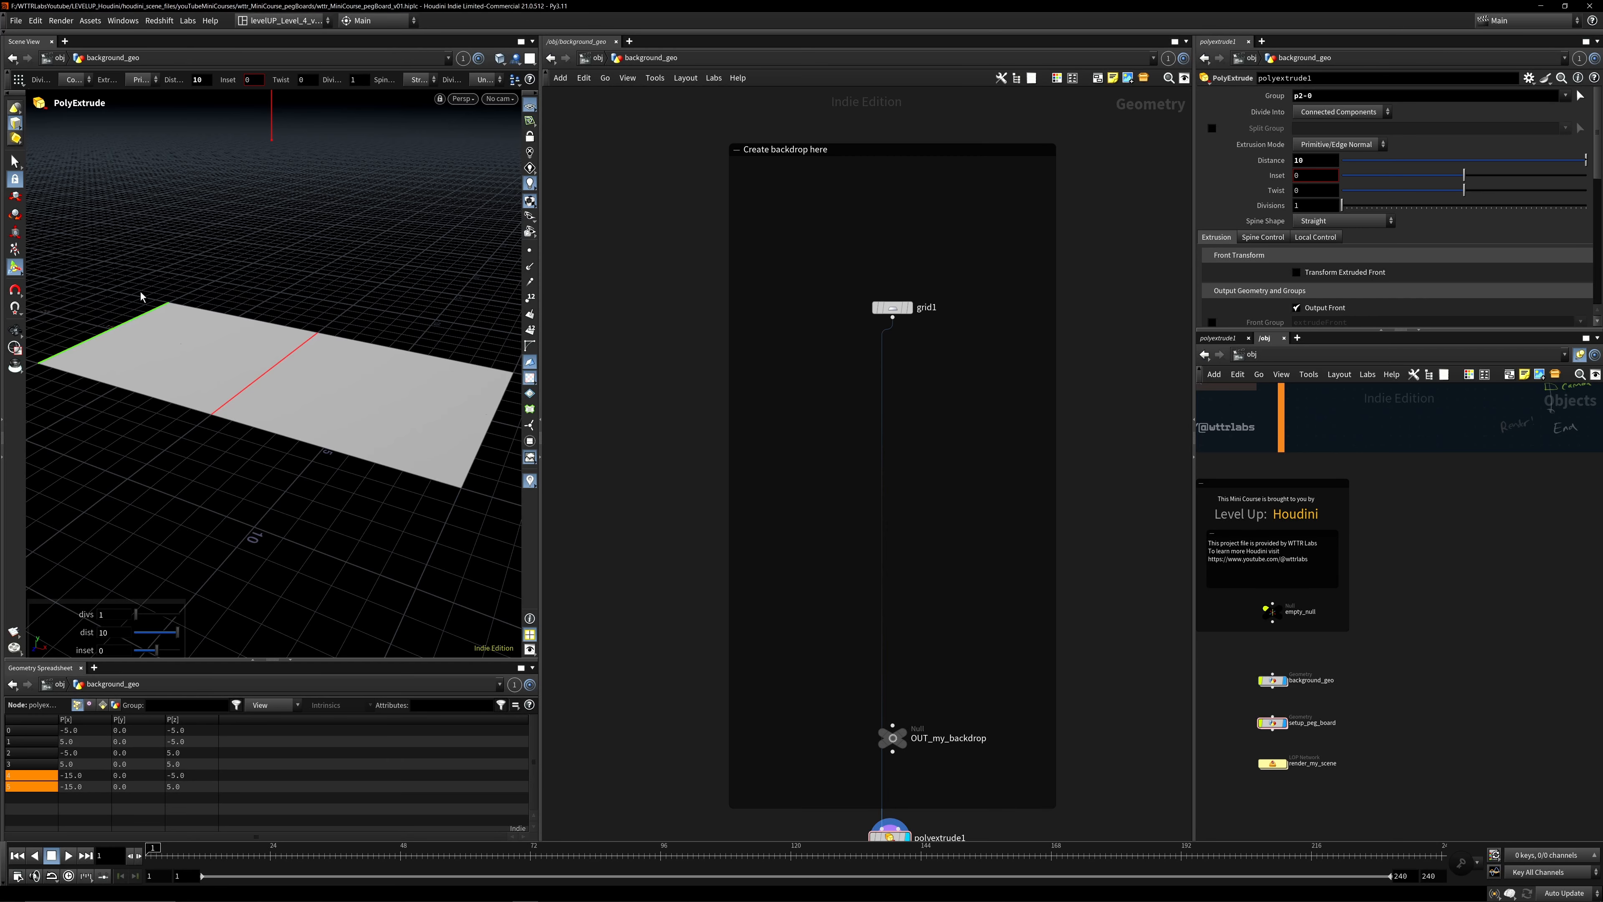
pyautogui.press('s')
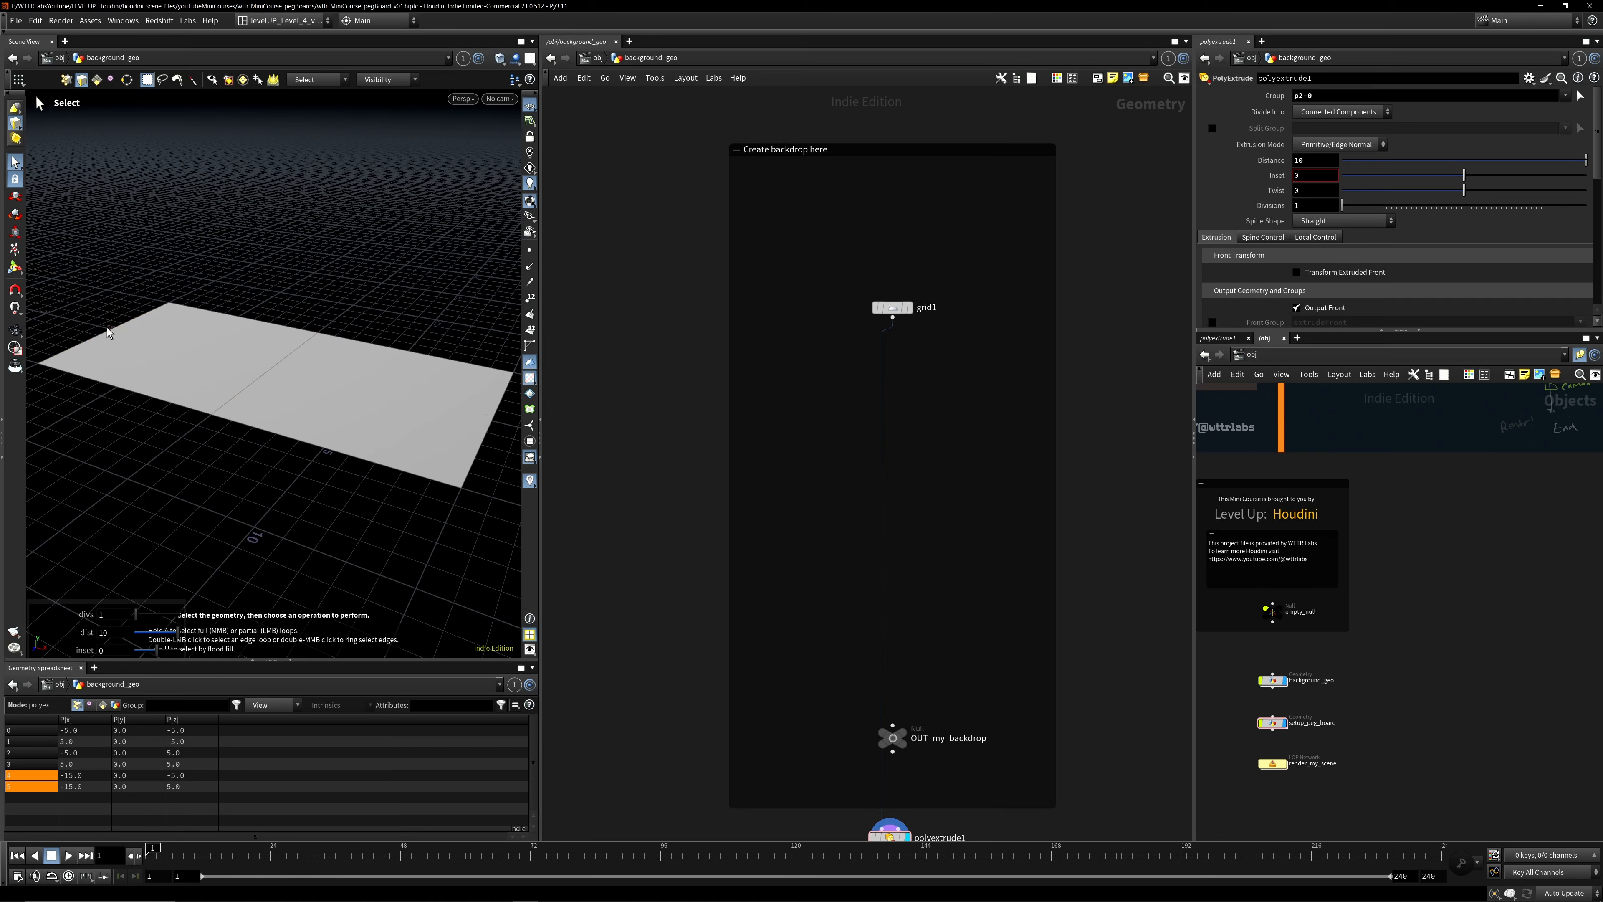
pyautogui.press('Tab')
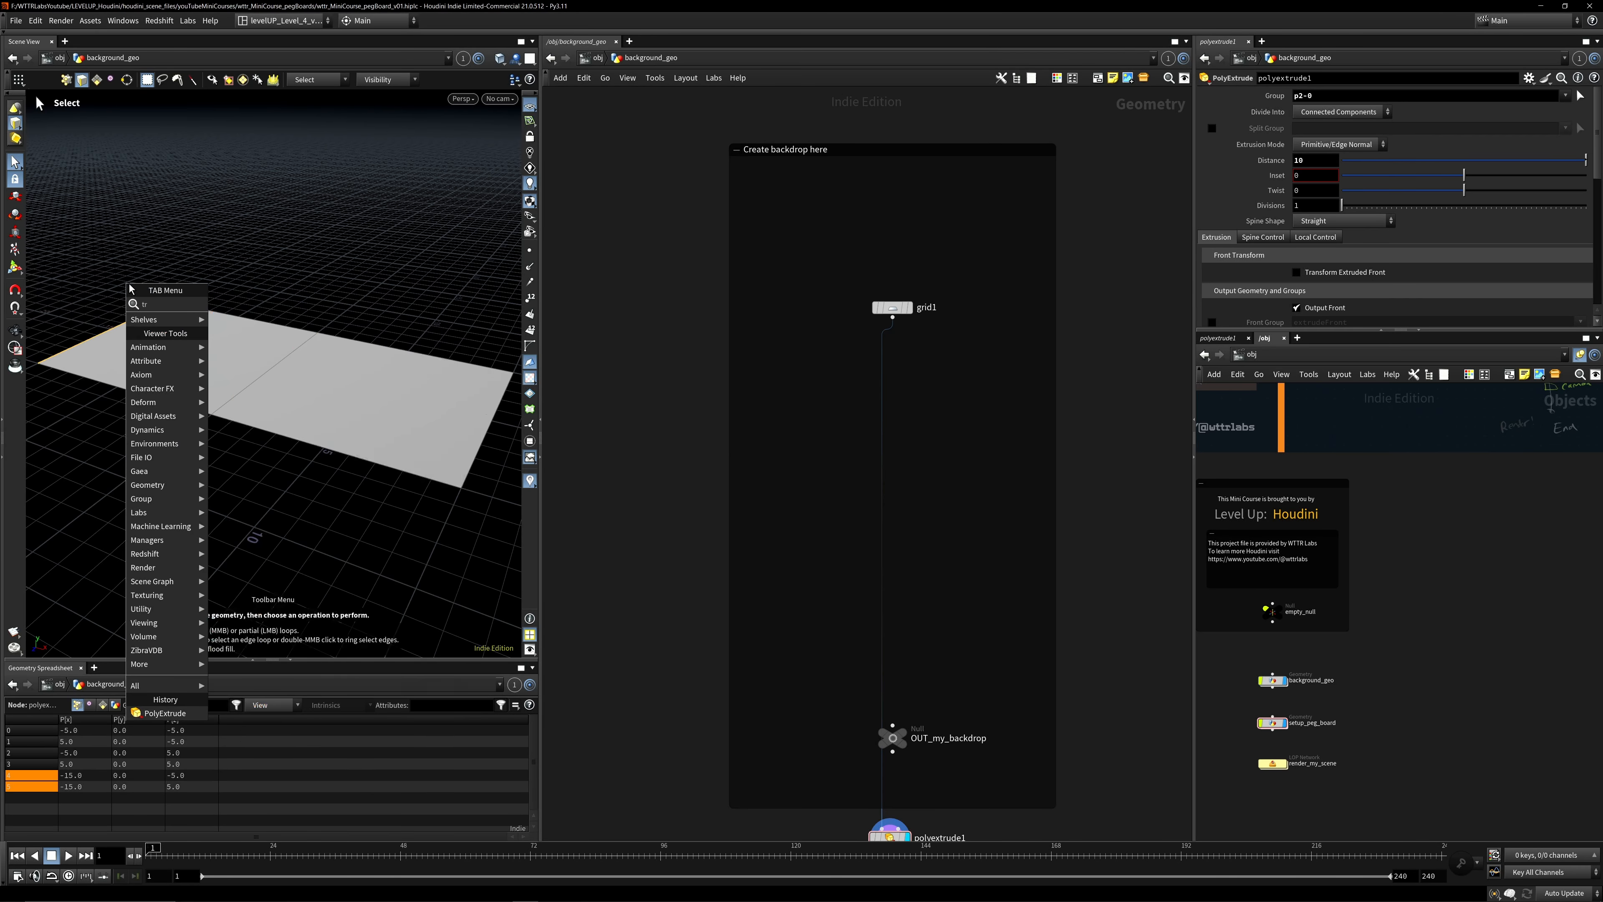
pyautogui.write('trans')
pyautogui.press('Return')
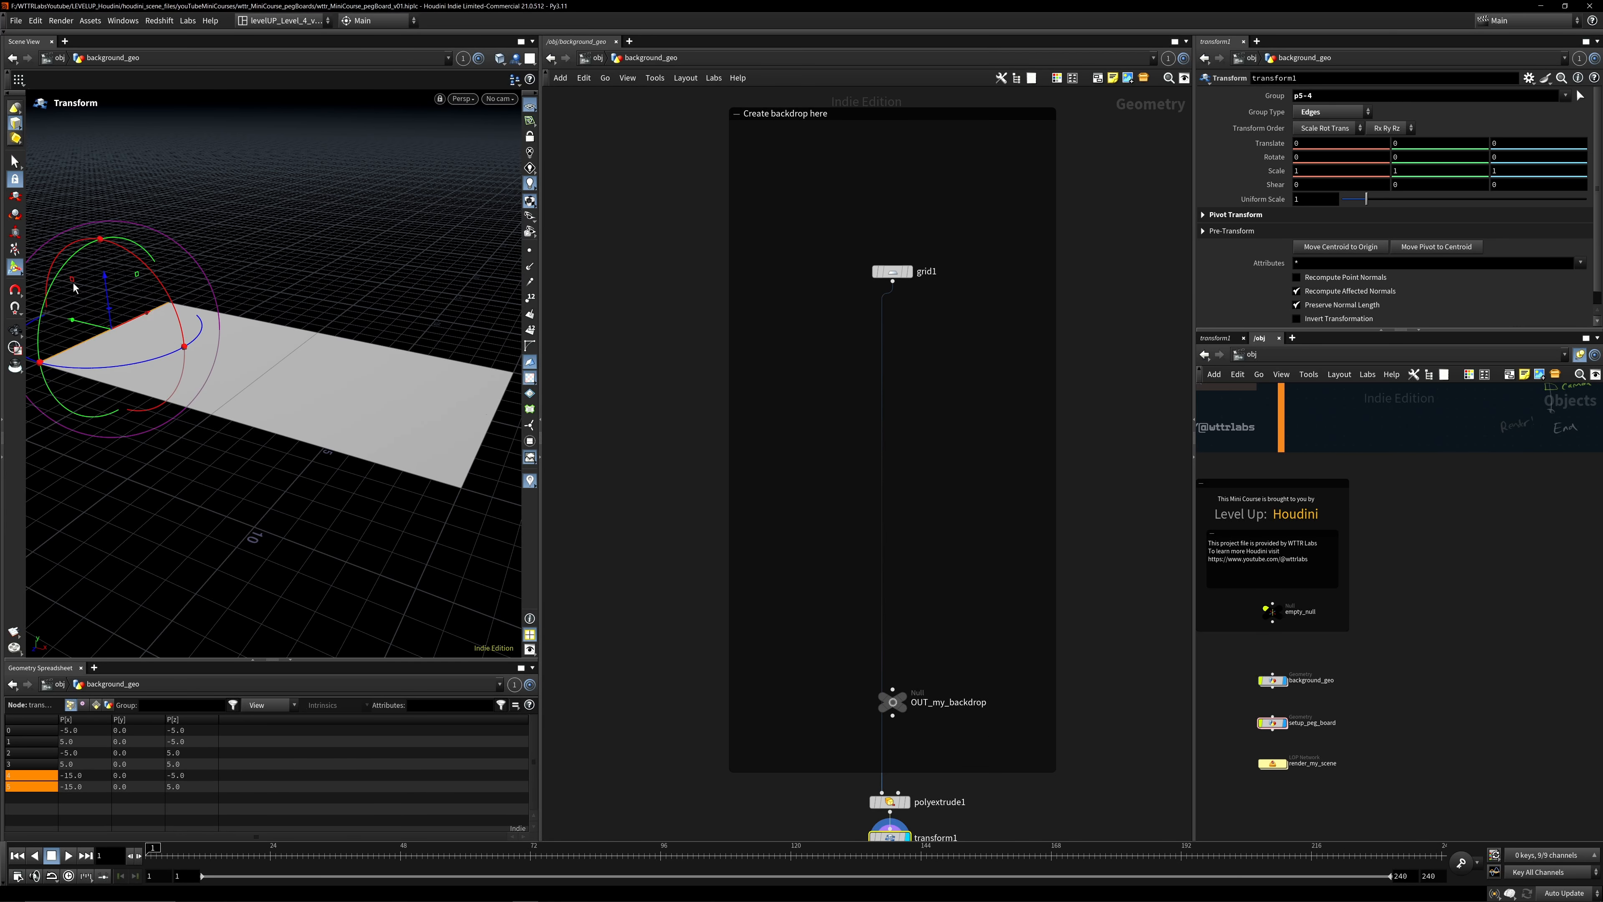
pyautogui.moveTo(74, 287); pyautogui.dragTo(234, 172)
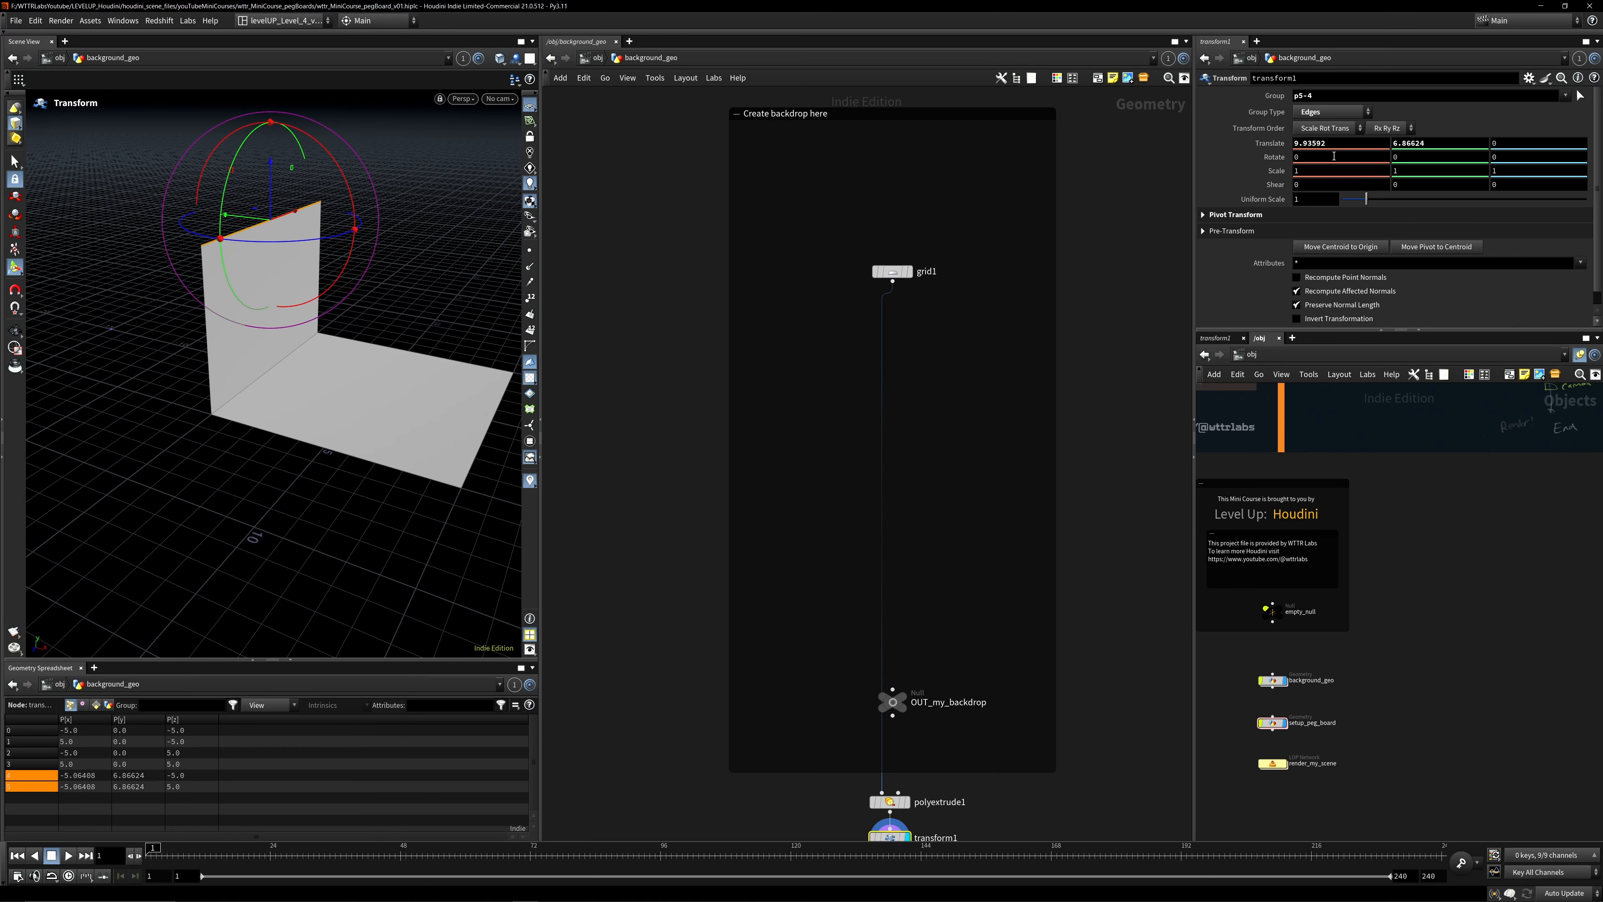
# Set the transform's X and Y translation to 10 and inspect the backdrop from several angles.
pyautogui.write('10')
pyautogui.press('Tab')
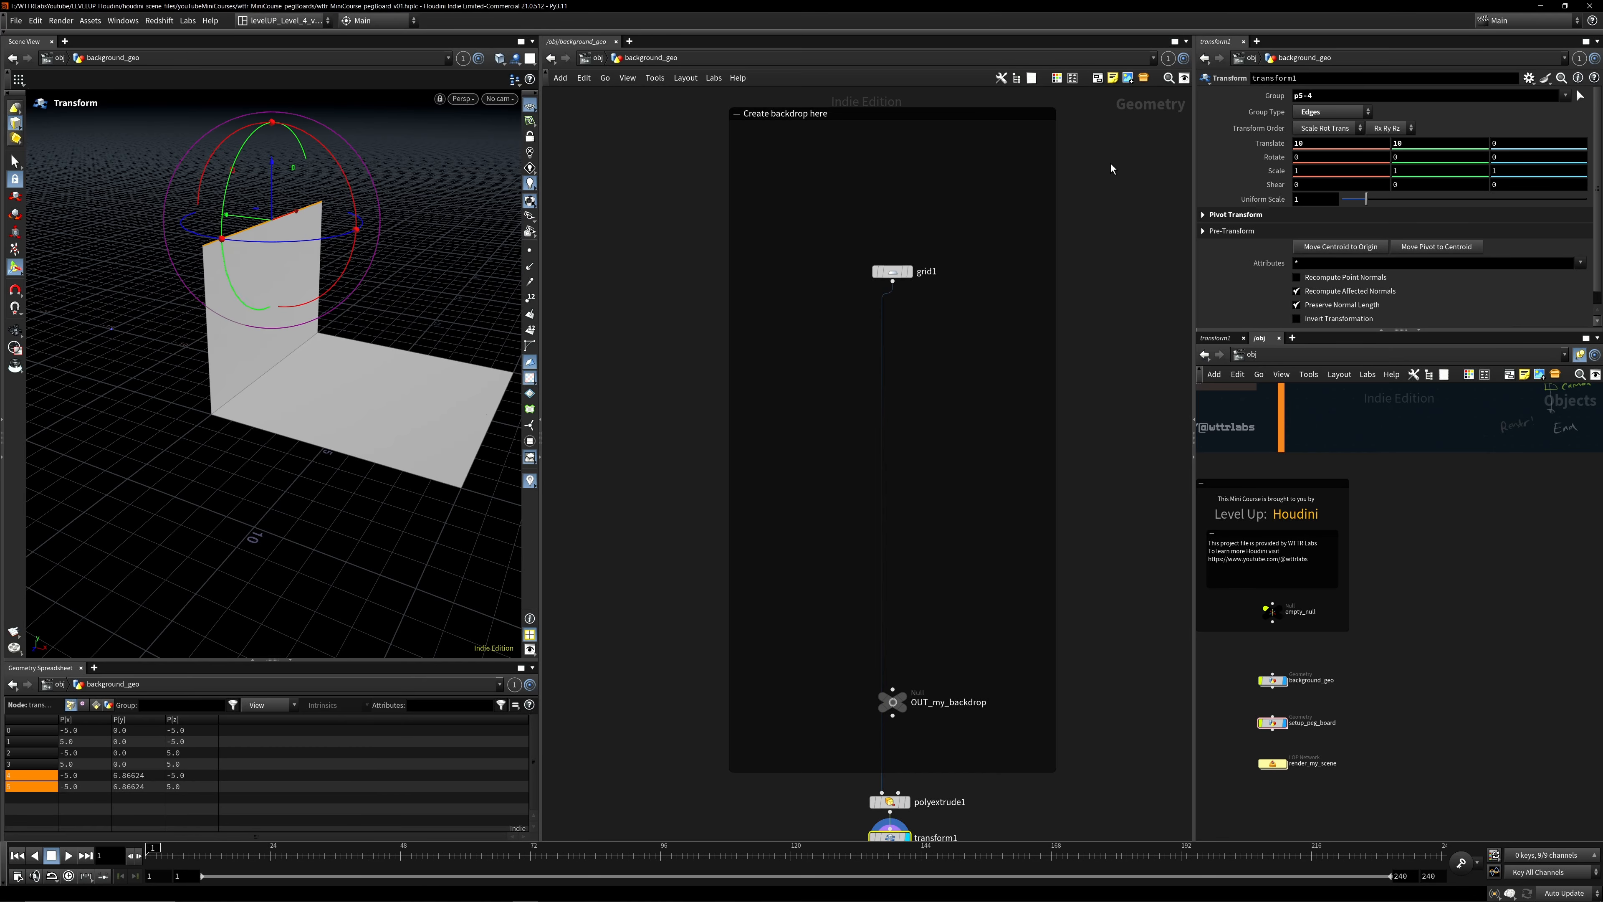
pyautogui.press('Return')
pyautogui.keyDown('alt'); pyautogui.moveTo(369, 353); pyautogui.dragTo(221, 297); pyautogui.keyUp('alt')
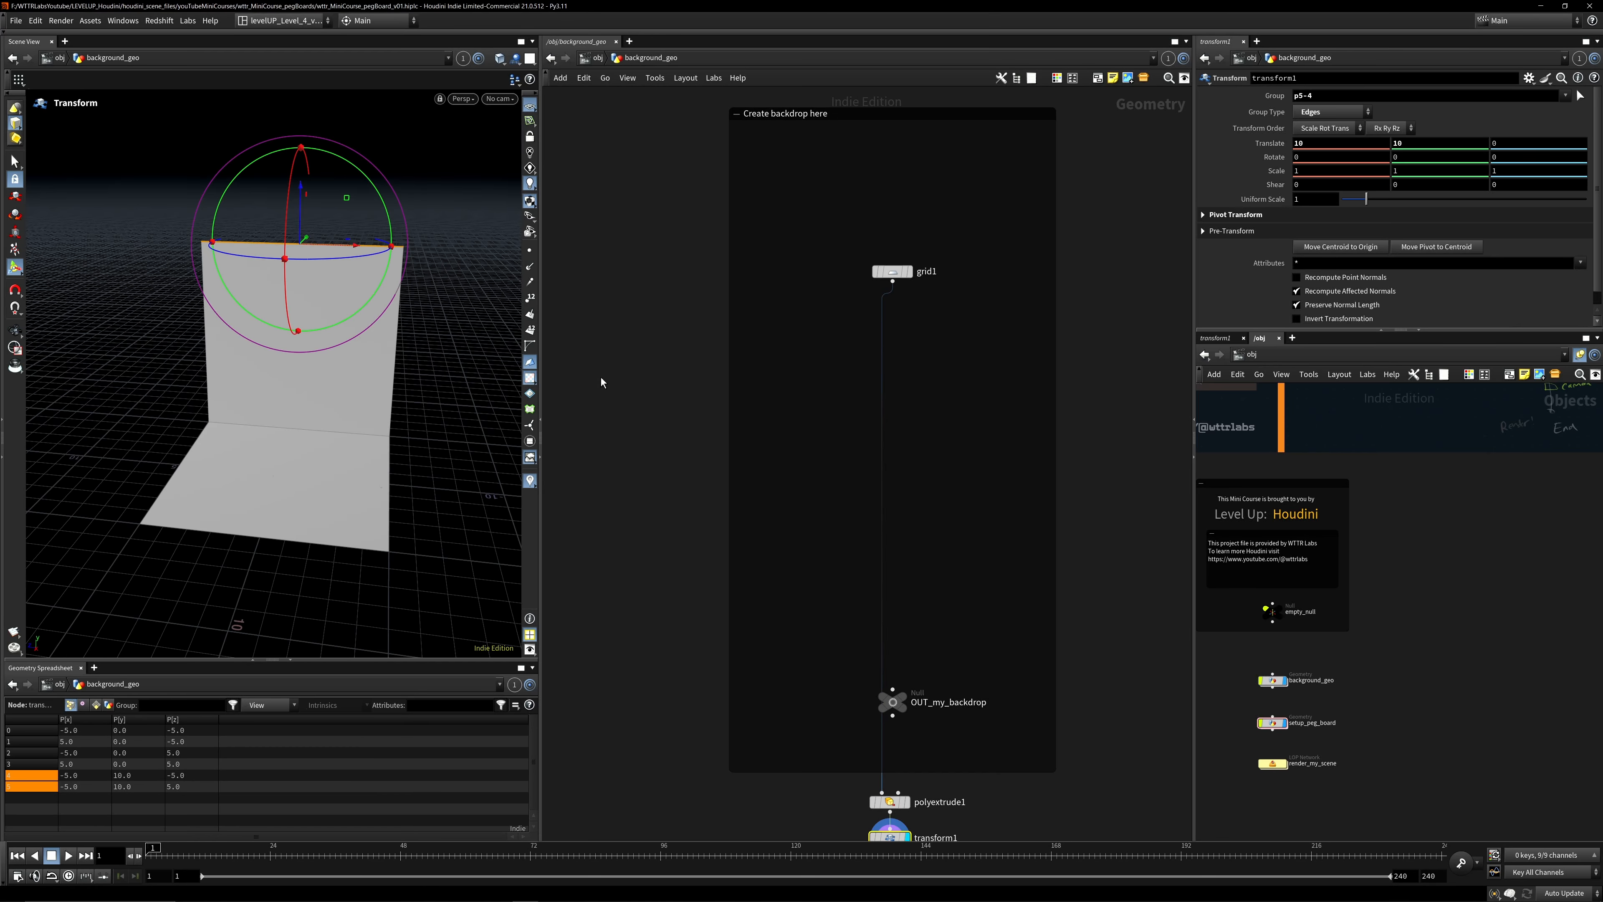
pyautogui.keyDown('alt'); pyautogui.moveTo(397, 464); pyautogui.dragTo(486, 431); pyautogui.keyUp('alt')
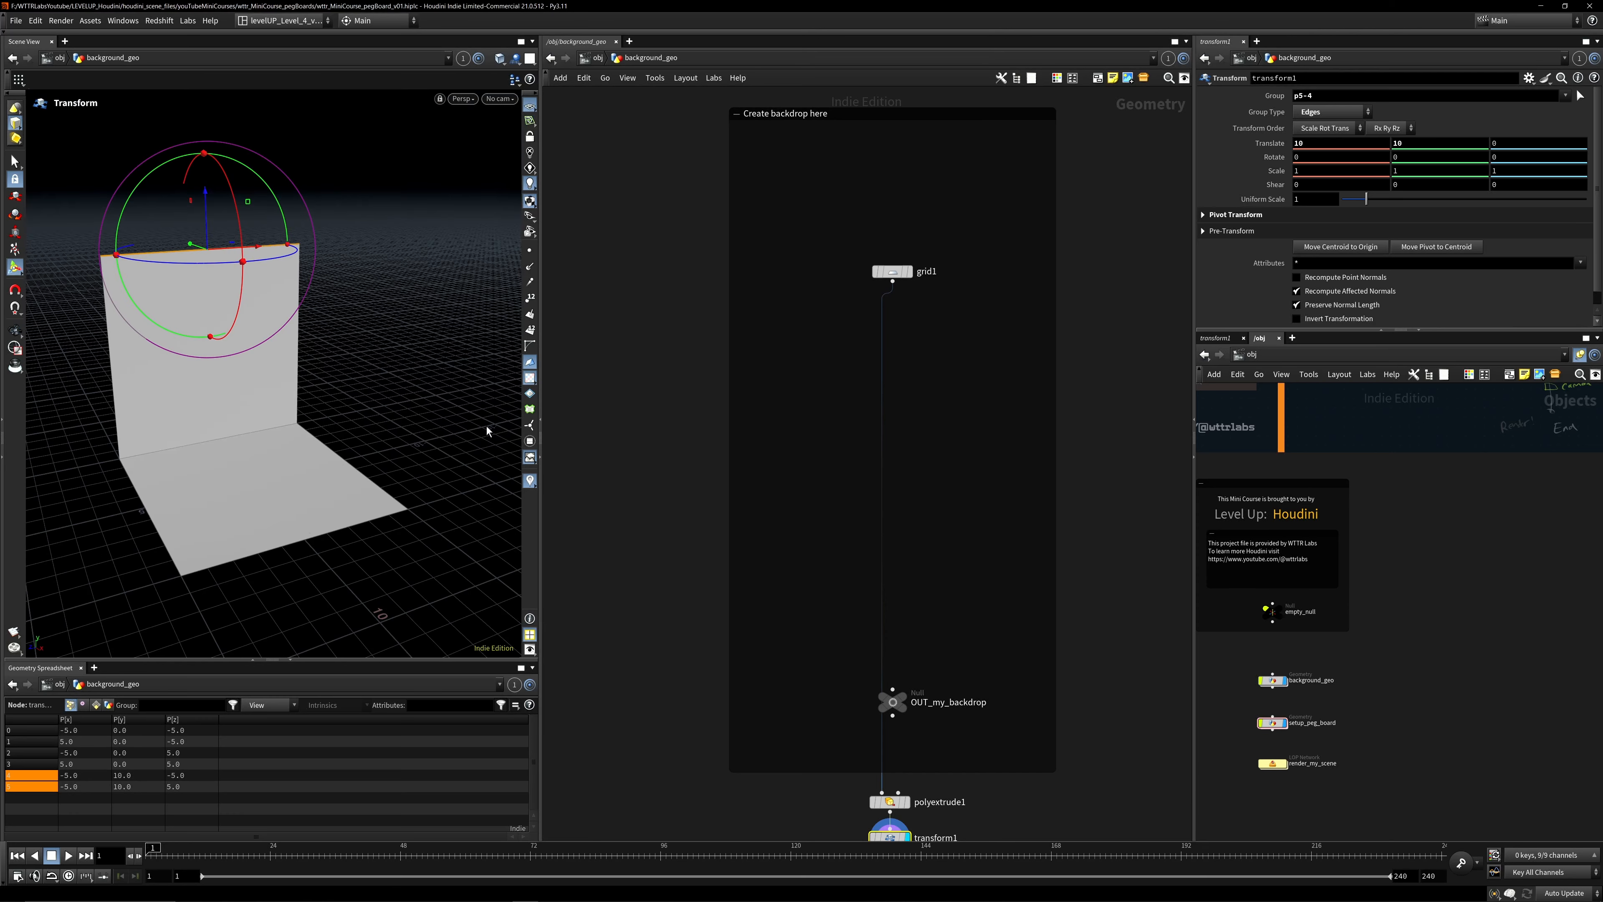
pyautogui.keyDown('alt'); pyautogui.moveTo(457, 368); pyautogui.dragTo(265, 436); pyautogui.keyUp('alt')
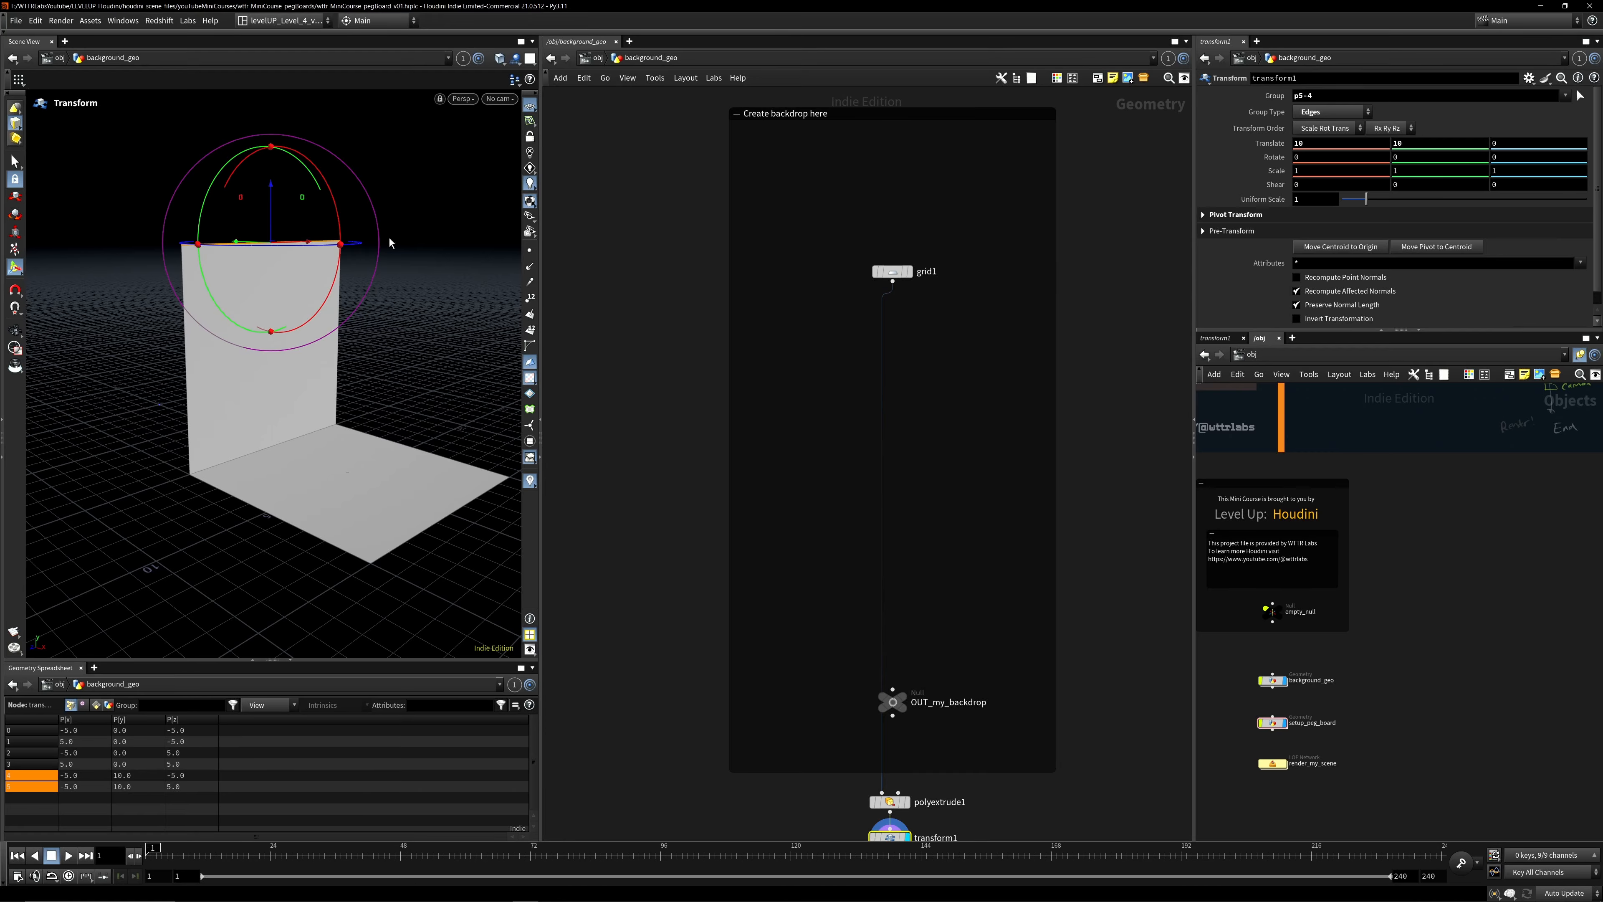
# Lower OUT_my_backdrop and arrange polyextrude1 and transform1 in line beneath grid1 inside the backdrop box.
pyautogui.moveTo(1004, 696); pyautogui.dragTo(988, 556, button='middle')
pyautogui.moveTo(880, 562); pyautogui.dragTo(891, 766)
pyautogui.keyDown('shift'); pyautogui.click(876, 663); pyautogui.keyUp('shift')
pyautogui.moveTo(876, 663); pyautogui.dragTo(889, 174)
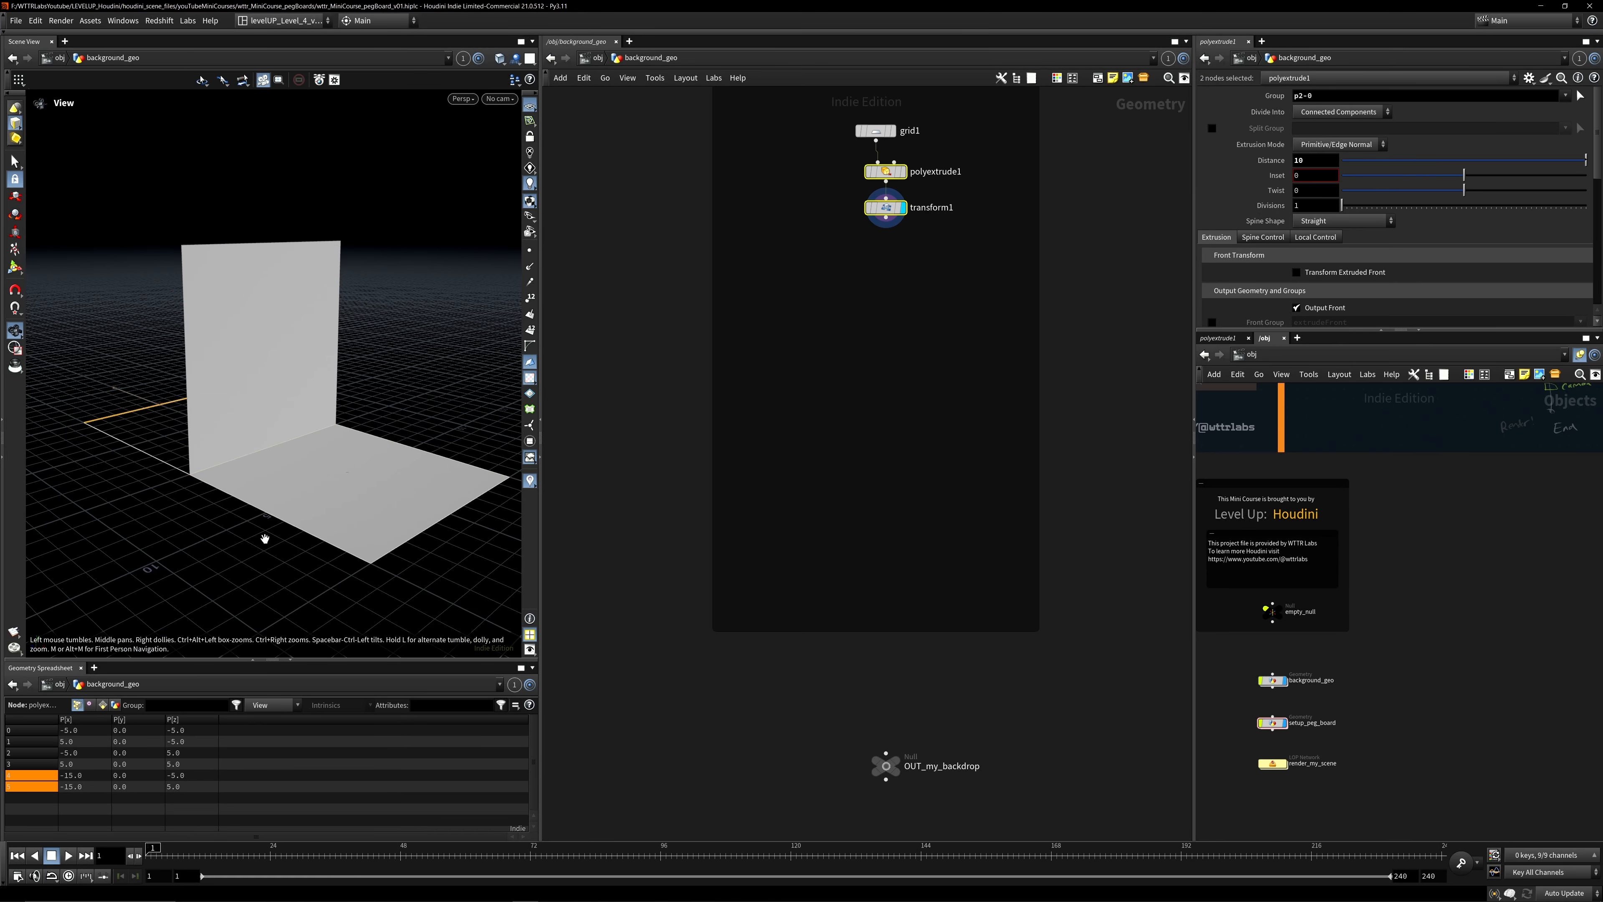
pyautogui.keyDown('alt'); pyautogui.moveTo(265, 538); pyautogui.dragTo(306, 528); pyautogui.keyUp('alt')
pyautogui.scroll(2, 1017, 170)
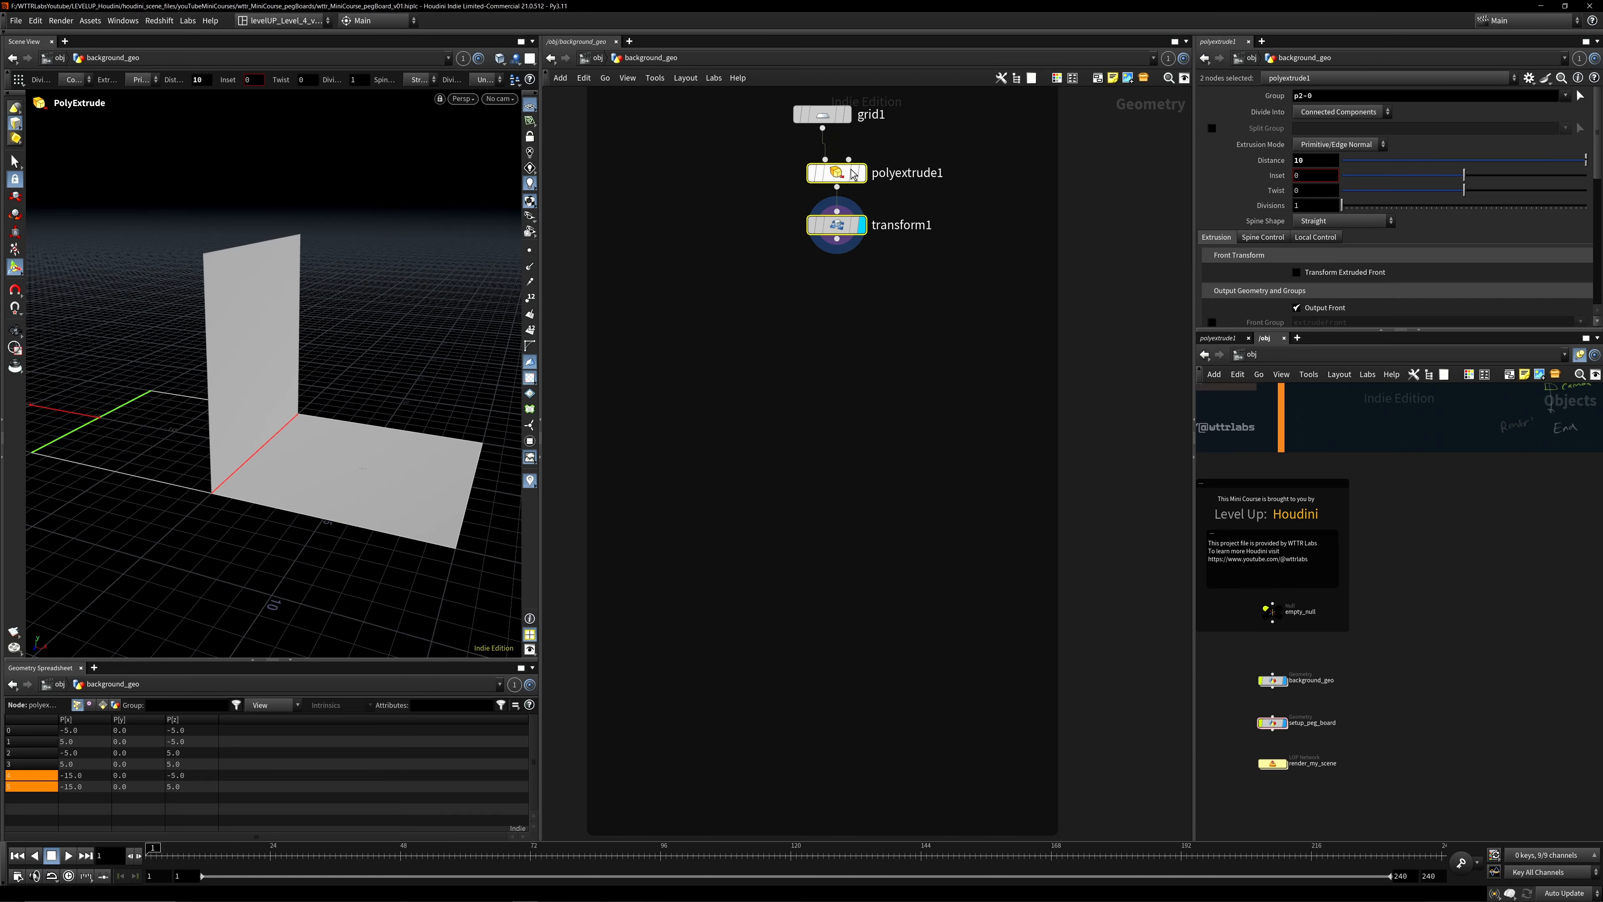
pyautogui.moveTo(851, 170); pyautogui.dragTo(837, 177)
pyautogui.click(849, 261)
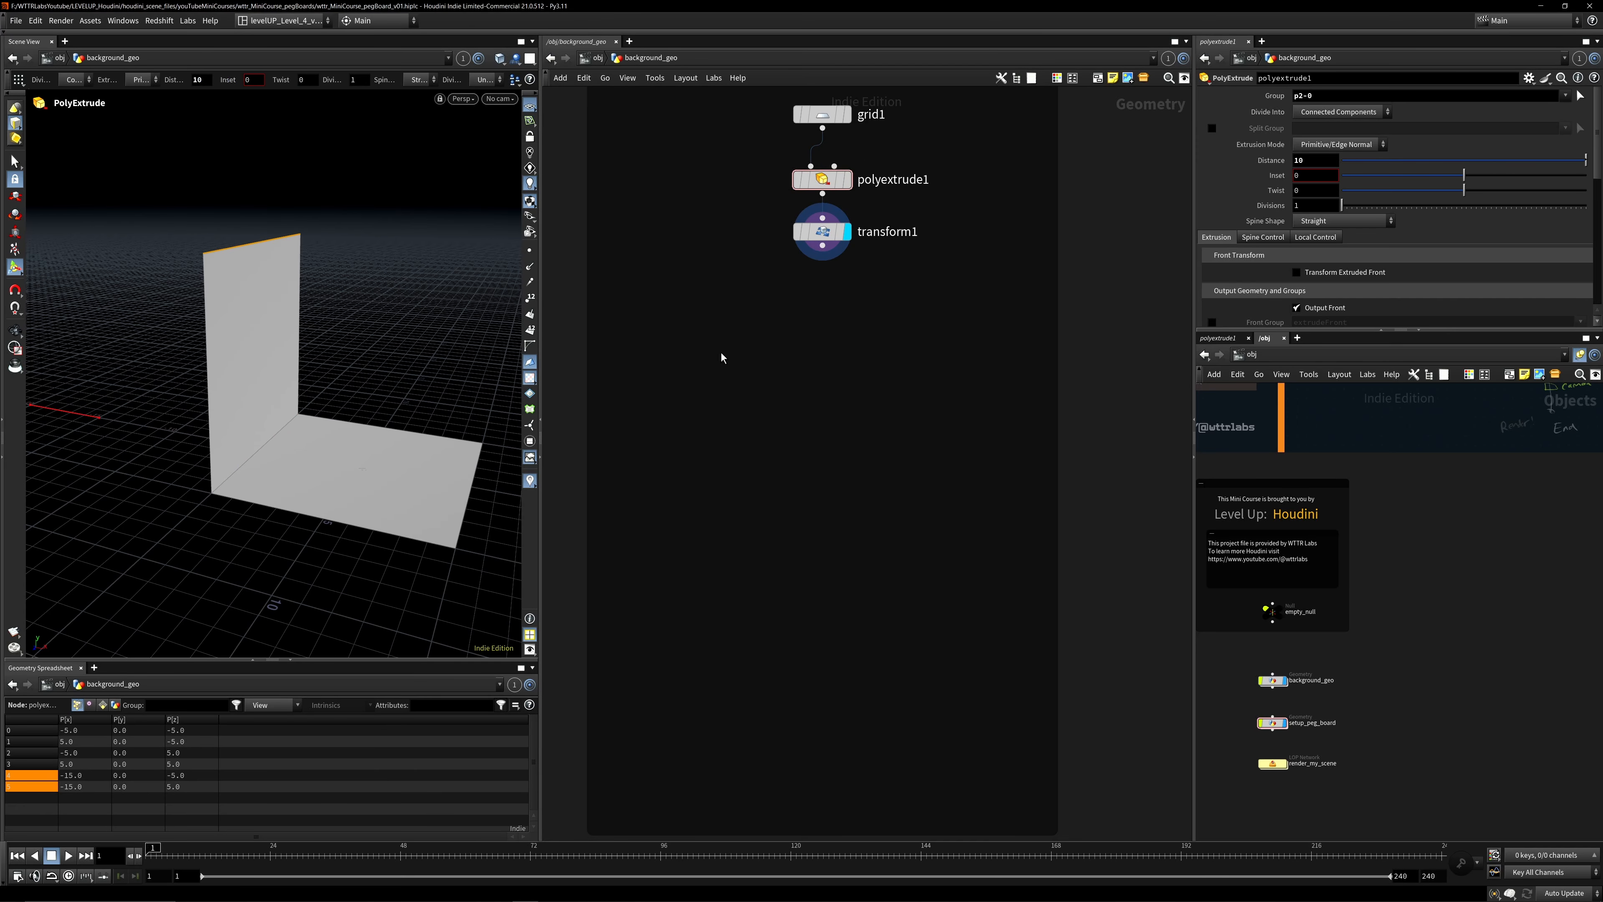
# Add a Subdivide node below transform1, feed it from transform1's output and display it.
pyautogui.press('Tab')
pyautogui.write('sube')
pyautogui.press('BackSpace')
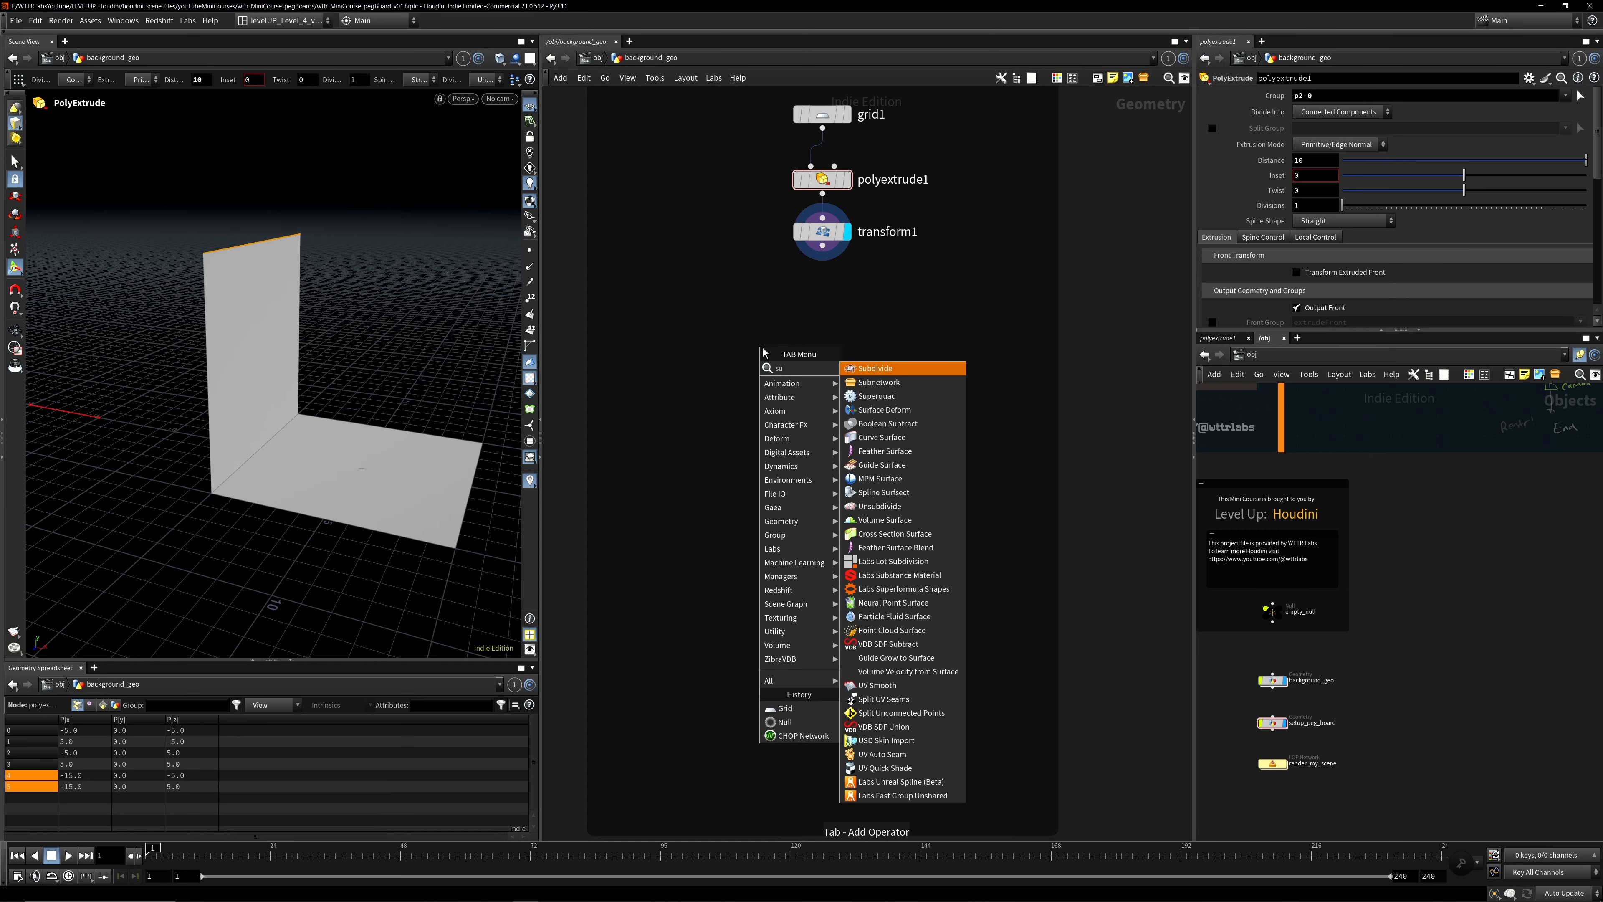
pyautogui.write('d')
pyautogui.press('Return')
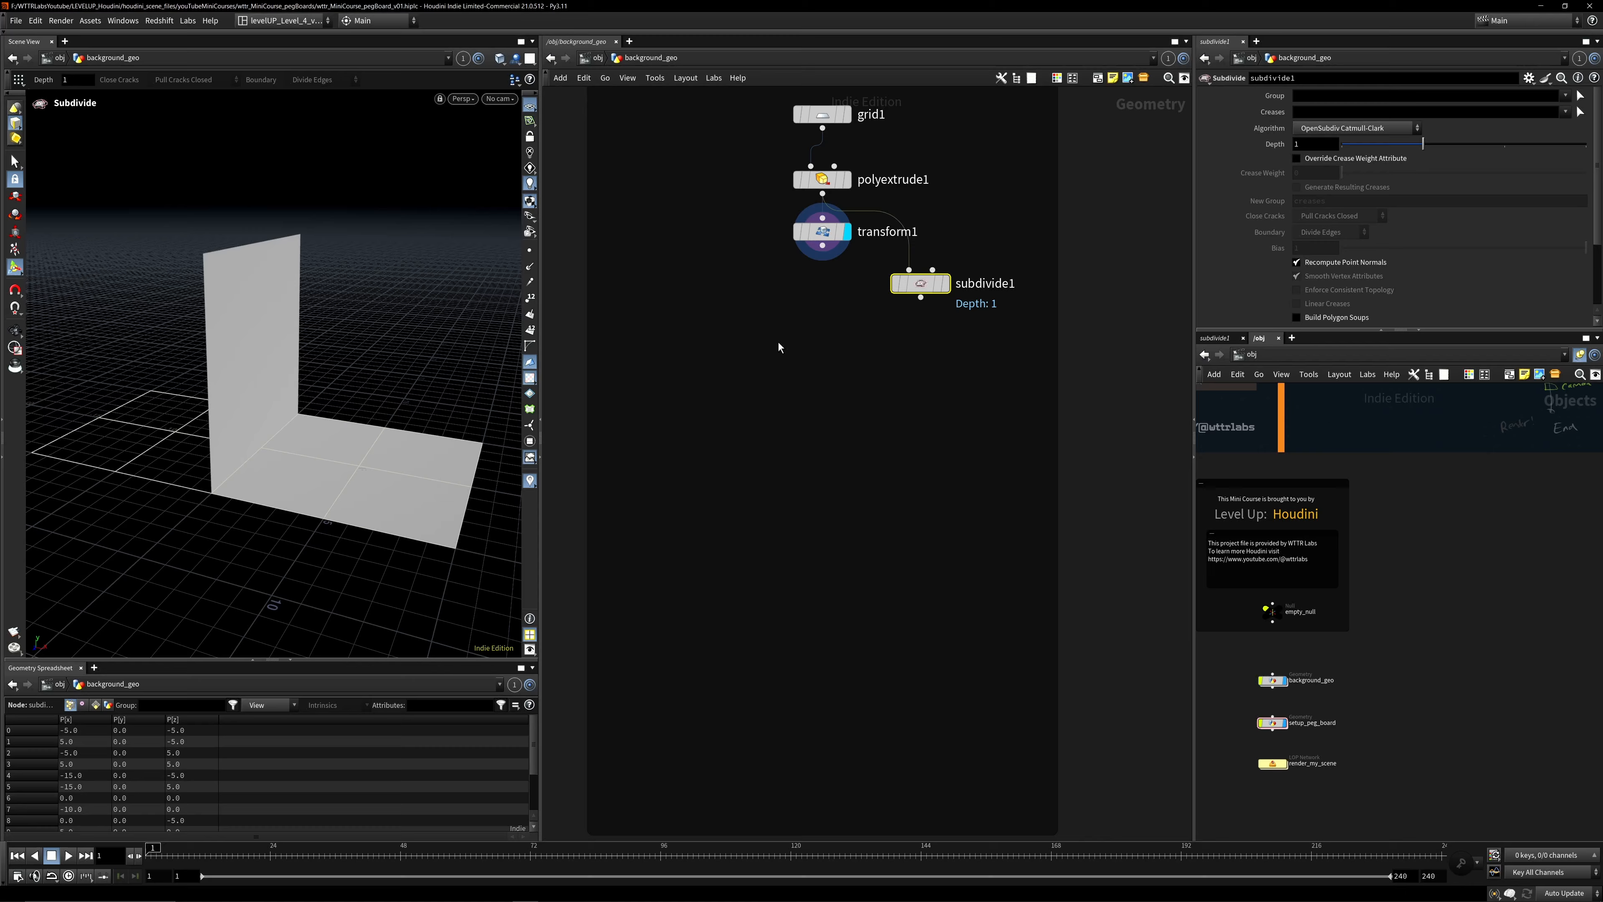
pyautogui.click(946, 283)
pyautogui.moveTo(922, 284); pyautogui.dragTo(862, 379)
pyautogui.moveTo(825, 246); pyautogui.dragTo(822, 422)
# Set the subdivision algorithm to OpenSubdiv Bilinear and its depth to 3.
pyautogui.keyDown('alt'); pyautogui.moveTo(361, 439); pyautogui.dragTo(296, 397); pyautogui.keyUp('alt')
pyautogui.click(1396, 129)
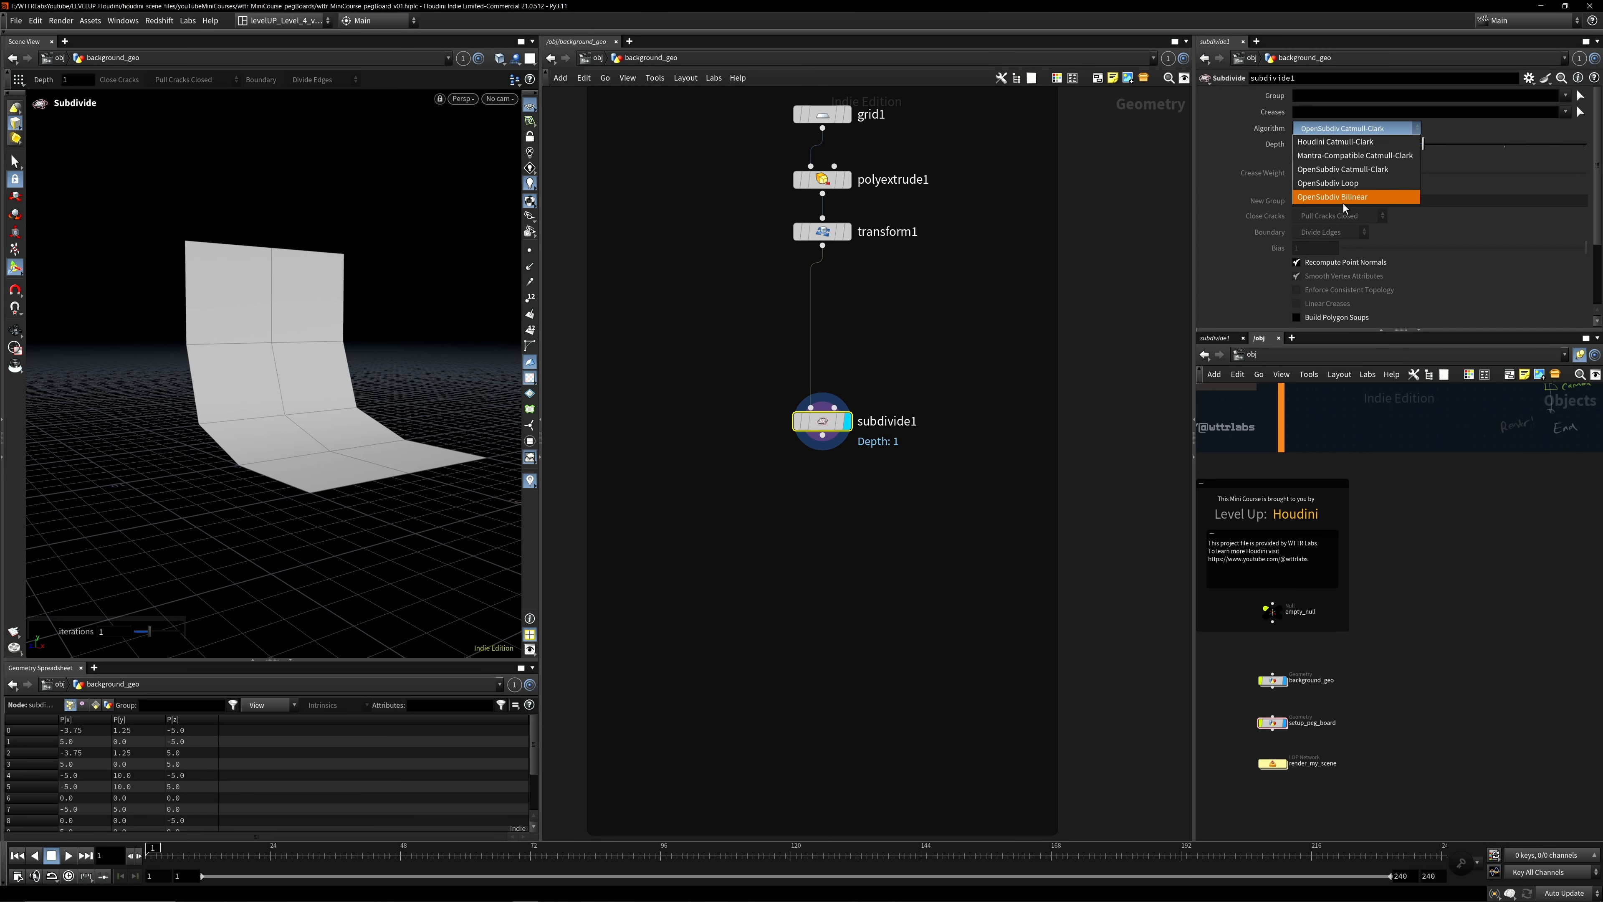
pyautogui.click(1342, 196)
pyautogui.click(1315, 144)
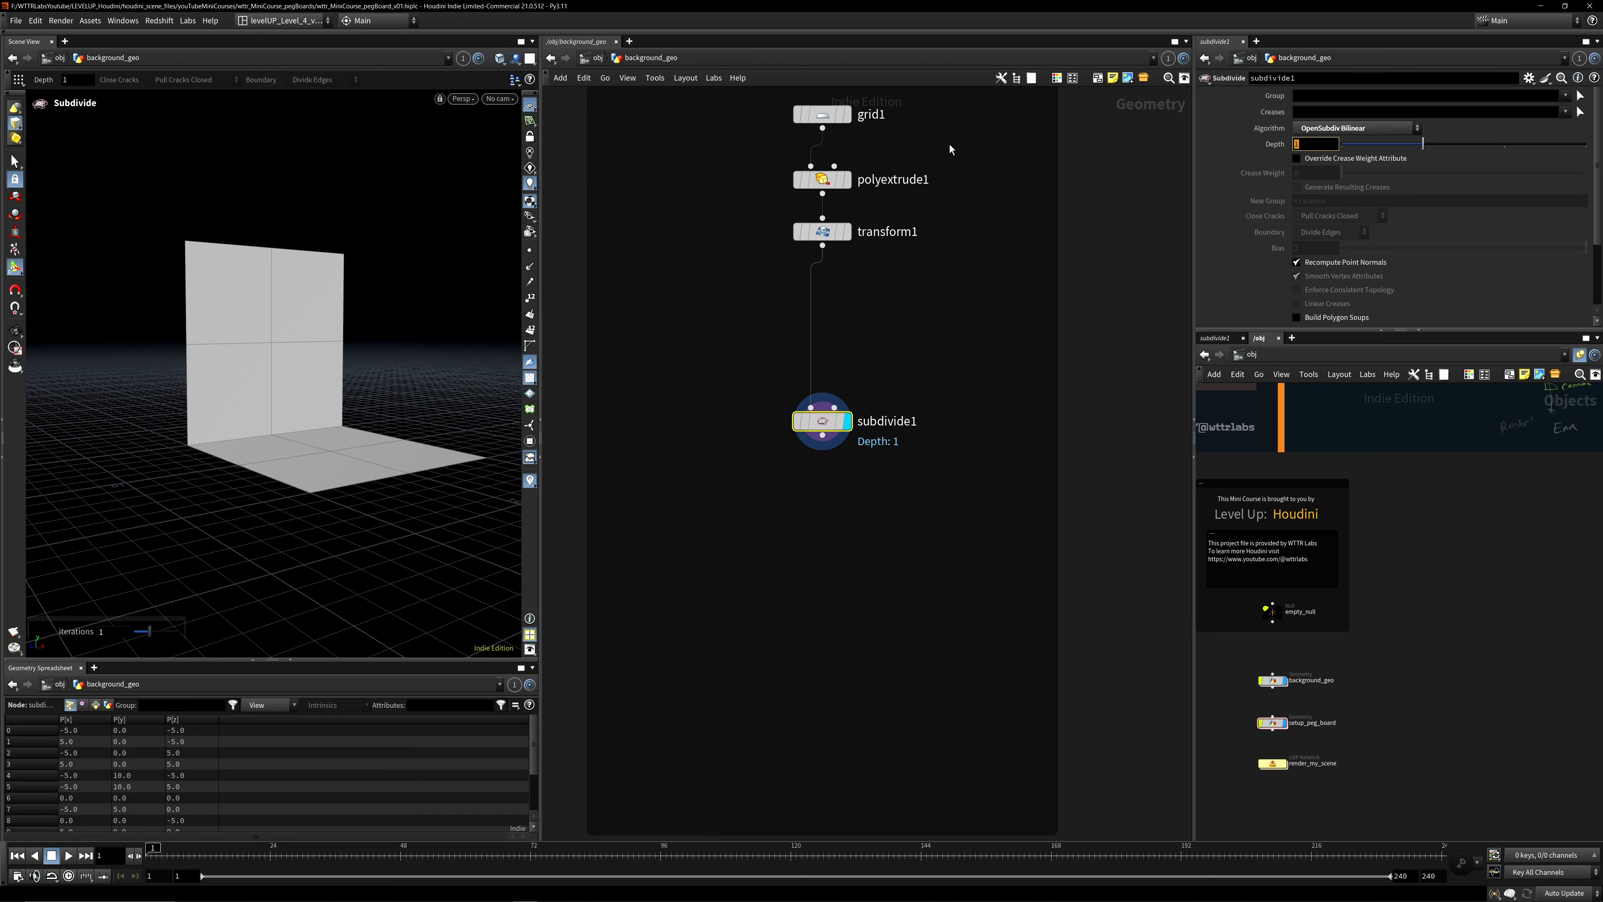
pyautogui.write('3')
pyautogui.keyDown('alt'); pyautogui.moveTo(221, 443); pyautogui.dragTo(279, 403, button='right'); pyautogui.keyUp('alt')
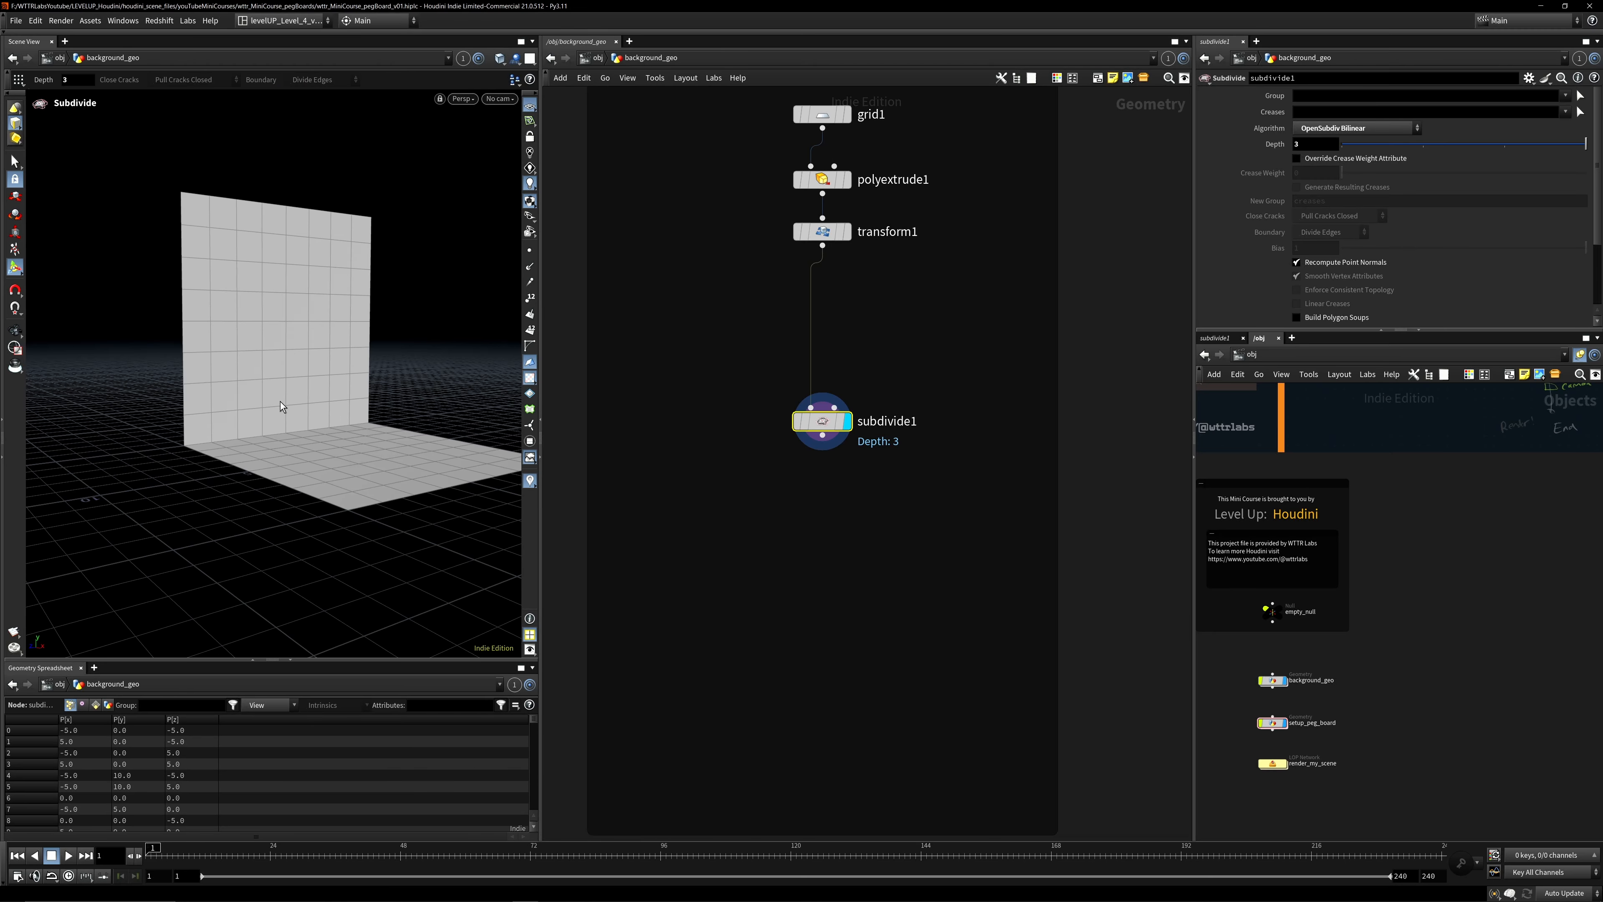
pyautogui.keyDown('alt'); pyautogui.moveTo(316, 390); pyautogui.dragTo(202, 401, button='middle'); pyautogui.keyUp('alt')
# Add a second Subdivide node below subdivide1, display it and set its depth to 3.
pyautogui.press('Tab')
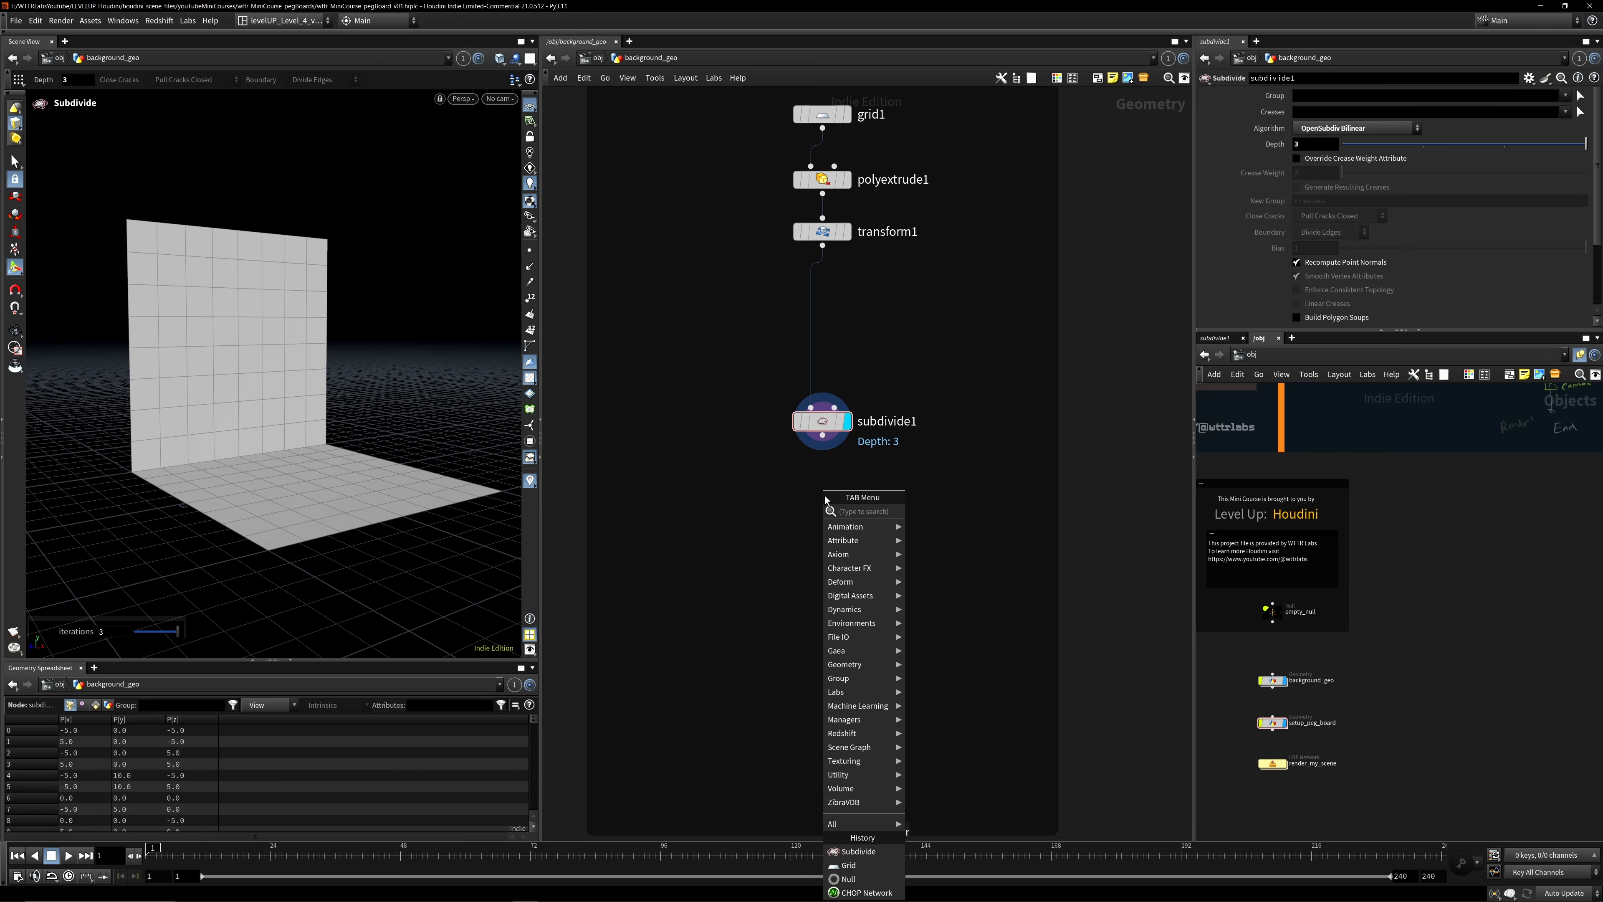
pyautogui.write('subd')
pyautogui.press('Return')
pyautogui.click(824, 496)
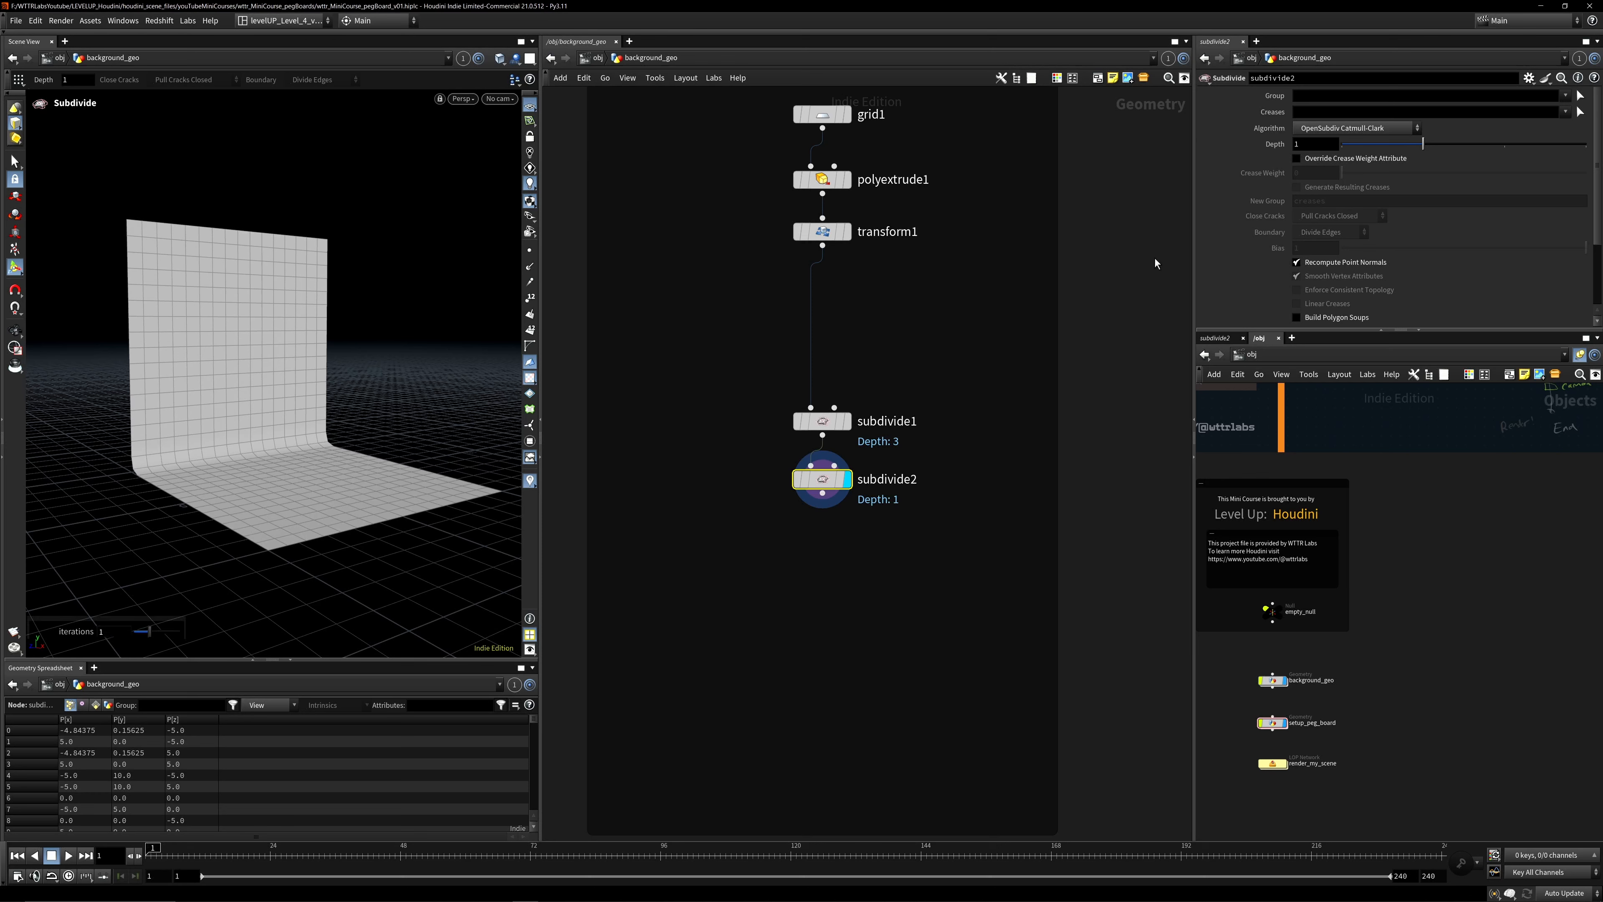
pyautogui.moveTo(1321, 145); pyautogui.dragTo(1079, 171)
pyautogui.write('3')
pyautogui.press('Return')
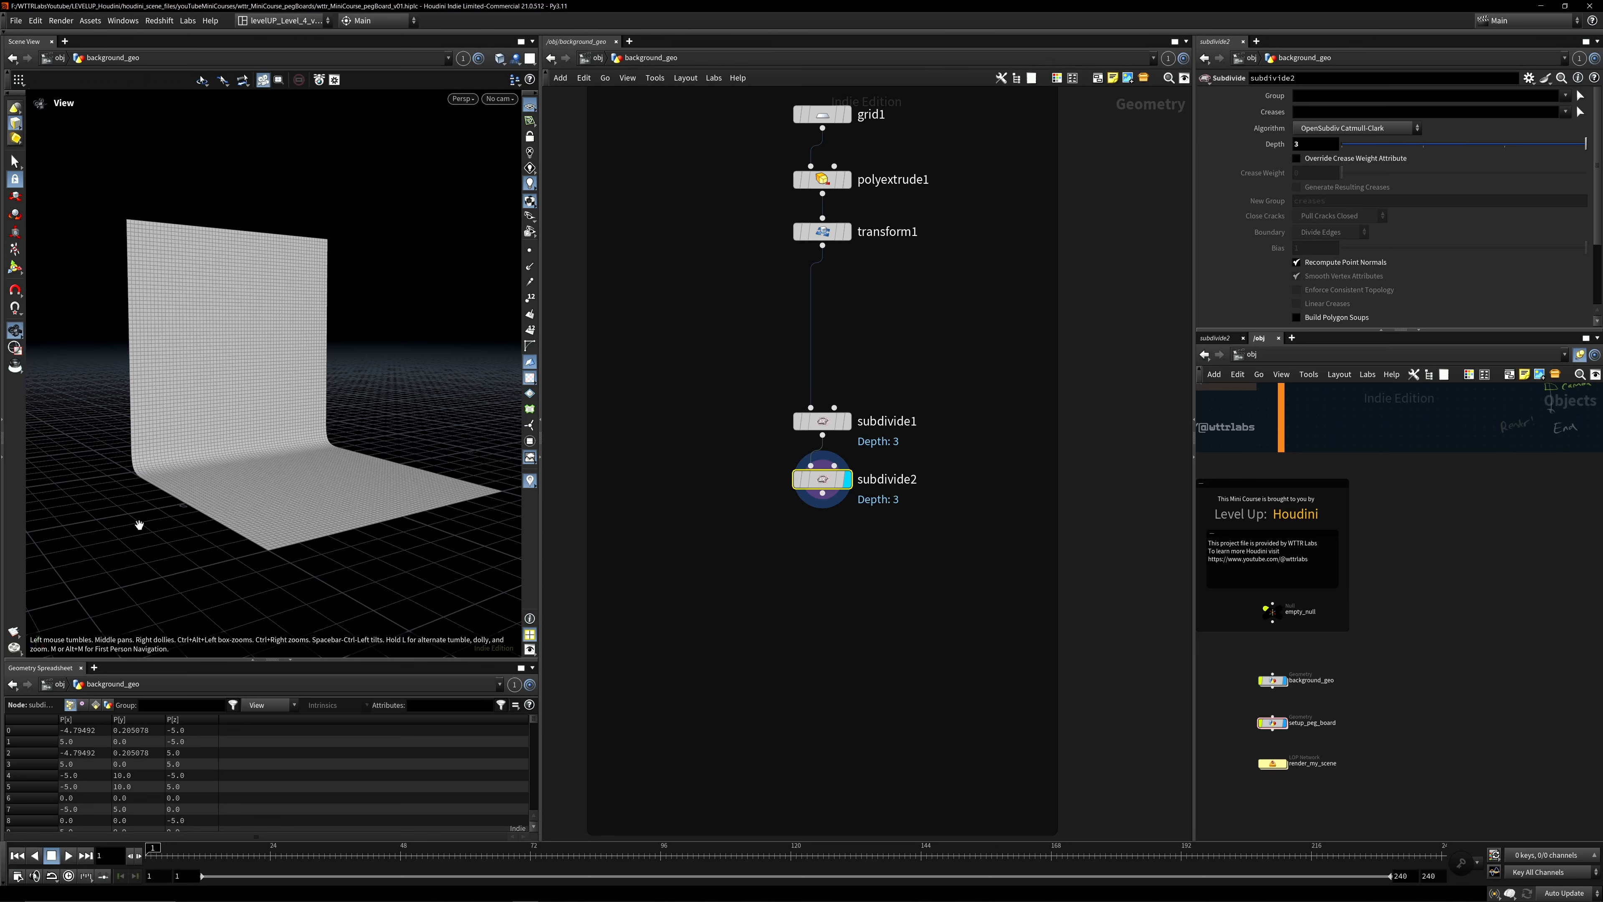
# Set subdivide1's depth to 2, select subdivide2 and inspect the bend of the backdrop.
pyautogui.keyDown('alt'); pyautogui.moveTo(139, 523); pyautogui.dragTo(277, 468, button='right'); pyautogui.keyUp('alt')
pyautogui.keyDown('alt'); pyautogui.moveTo(277, 468); pyautogui.dragTo(280, 366); pyautogui.keyUp('alt')
pyautogui.moveTo(741, 394); pyautogui.dragTo(924, 452)
pyautogui.moveTo(1445, 145); pyautogui.dragTo(1403, 157)
pyautogui.keyDown('alt'); pyautogui.moveTo(158, 486); pyautogui.dragTo(167, 428); pyautogui.keyUp('alt')
pyautogui.moveTo(1424, 144); pyautogui.dragTo(1592, 188)
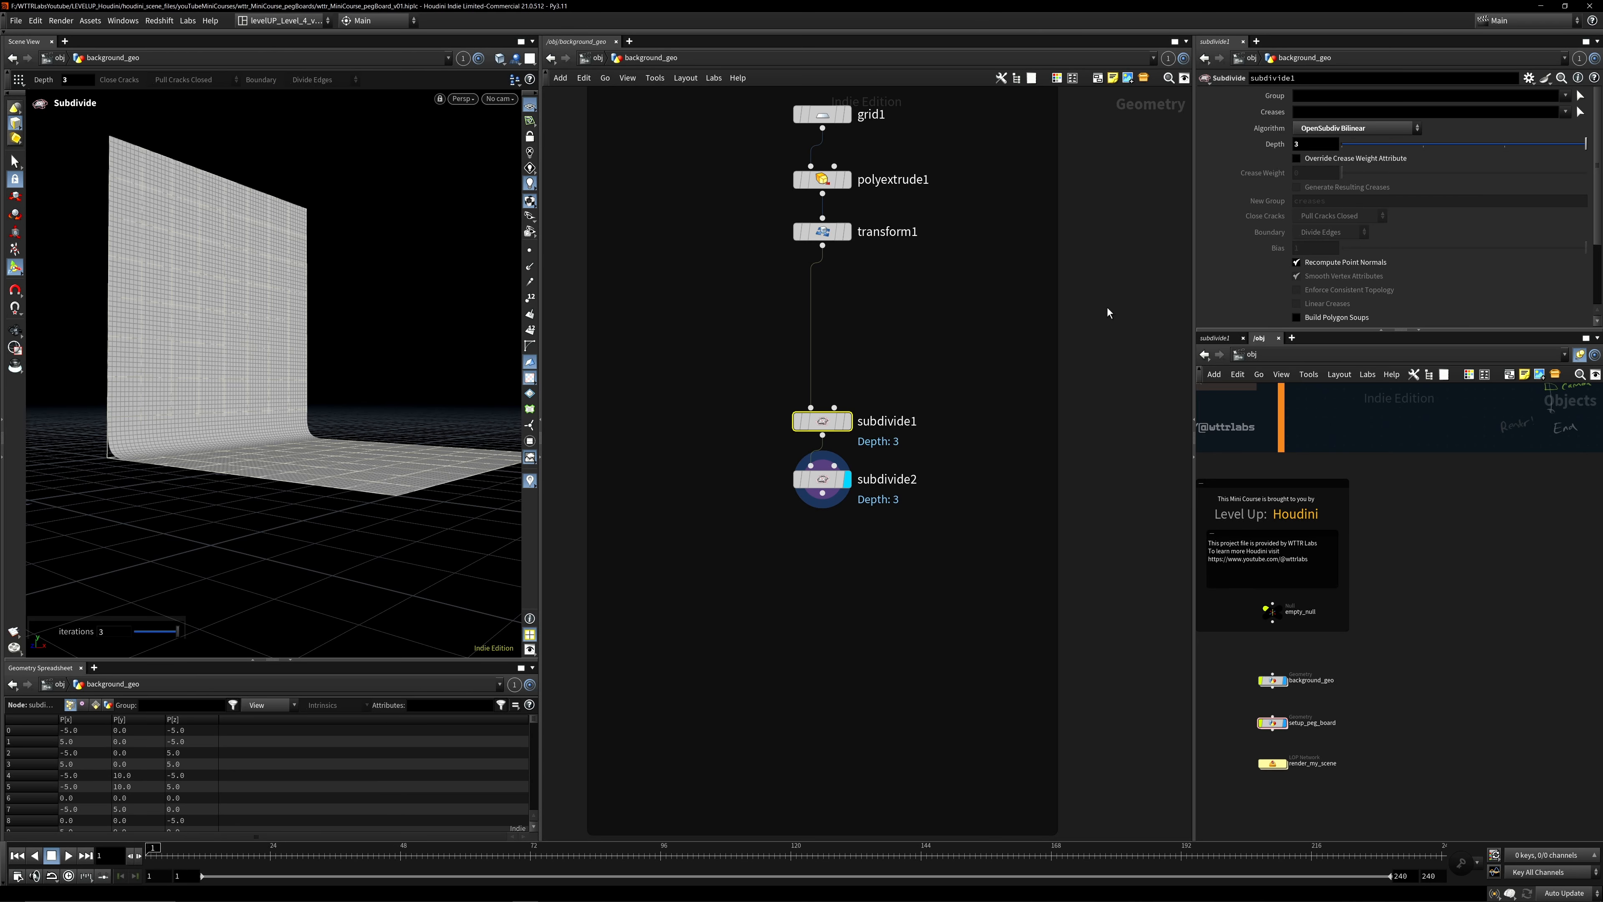
pyautogui.moveTo(1506, 141); pyautogui.dragTo(1471, 158)
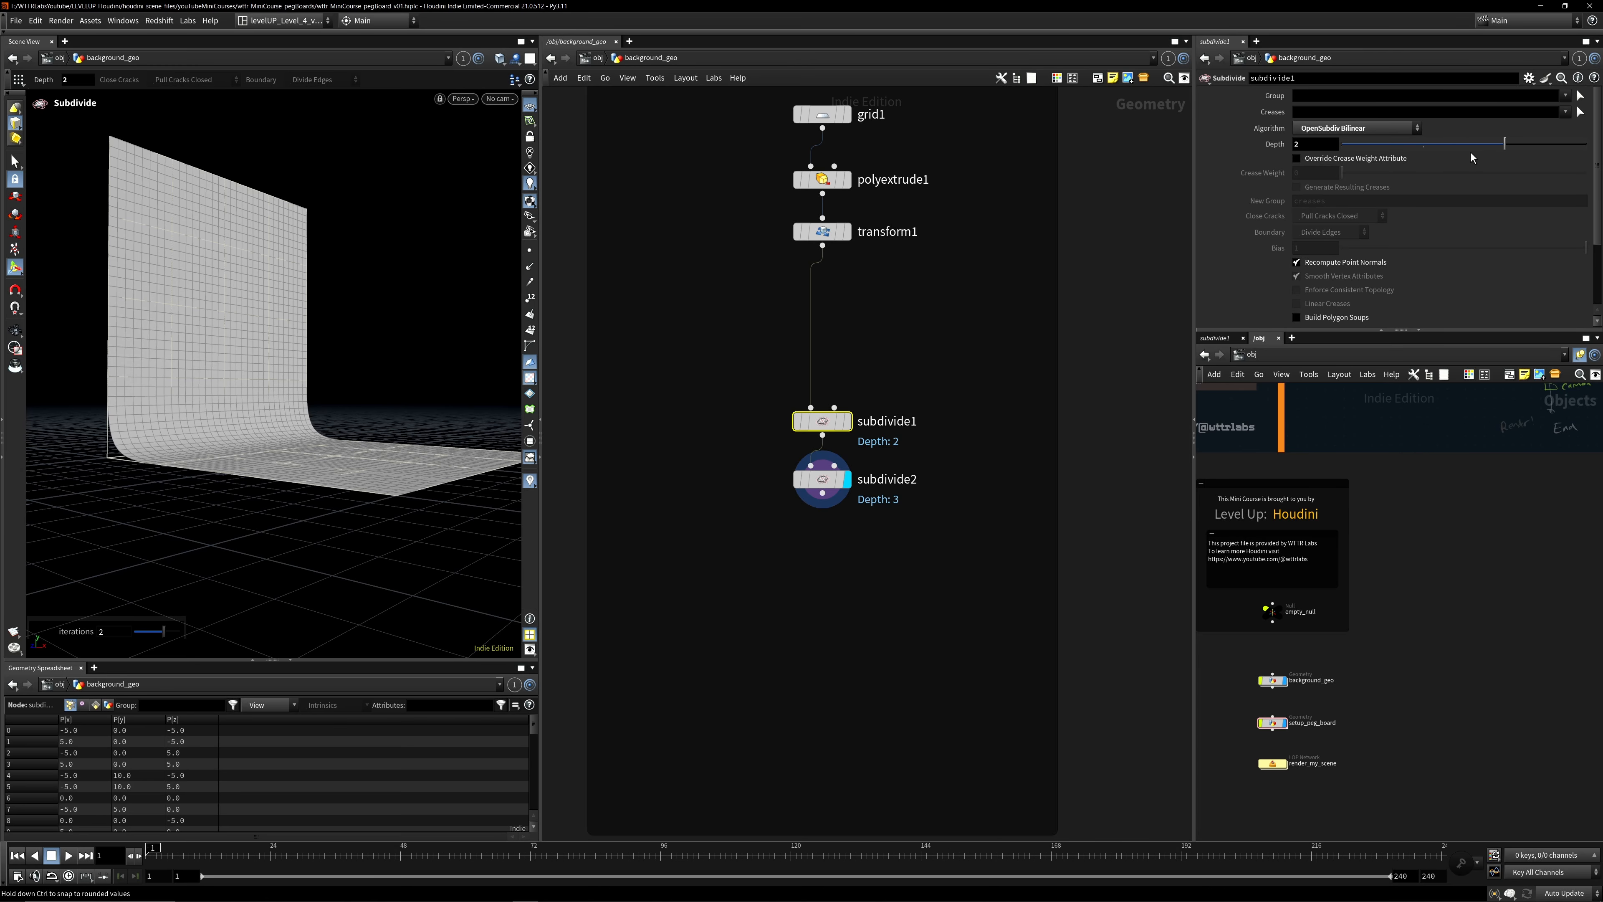
pyautogui.moveTo(834, 584); pyautogui.dragTo(804, 425, button='middle')
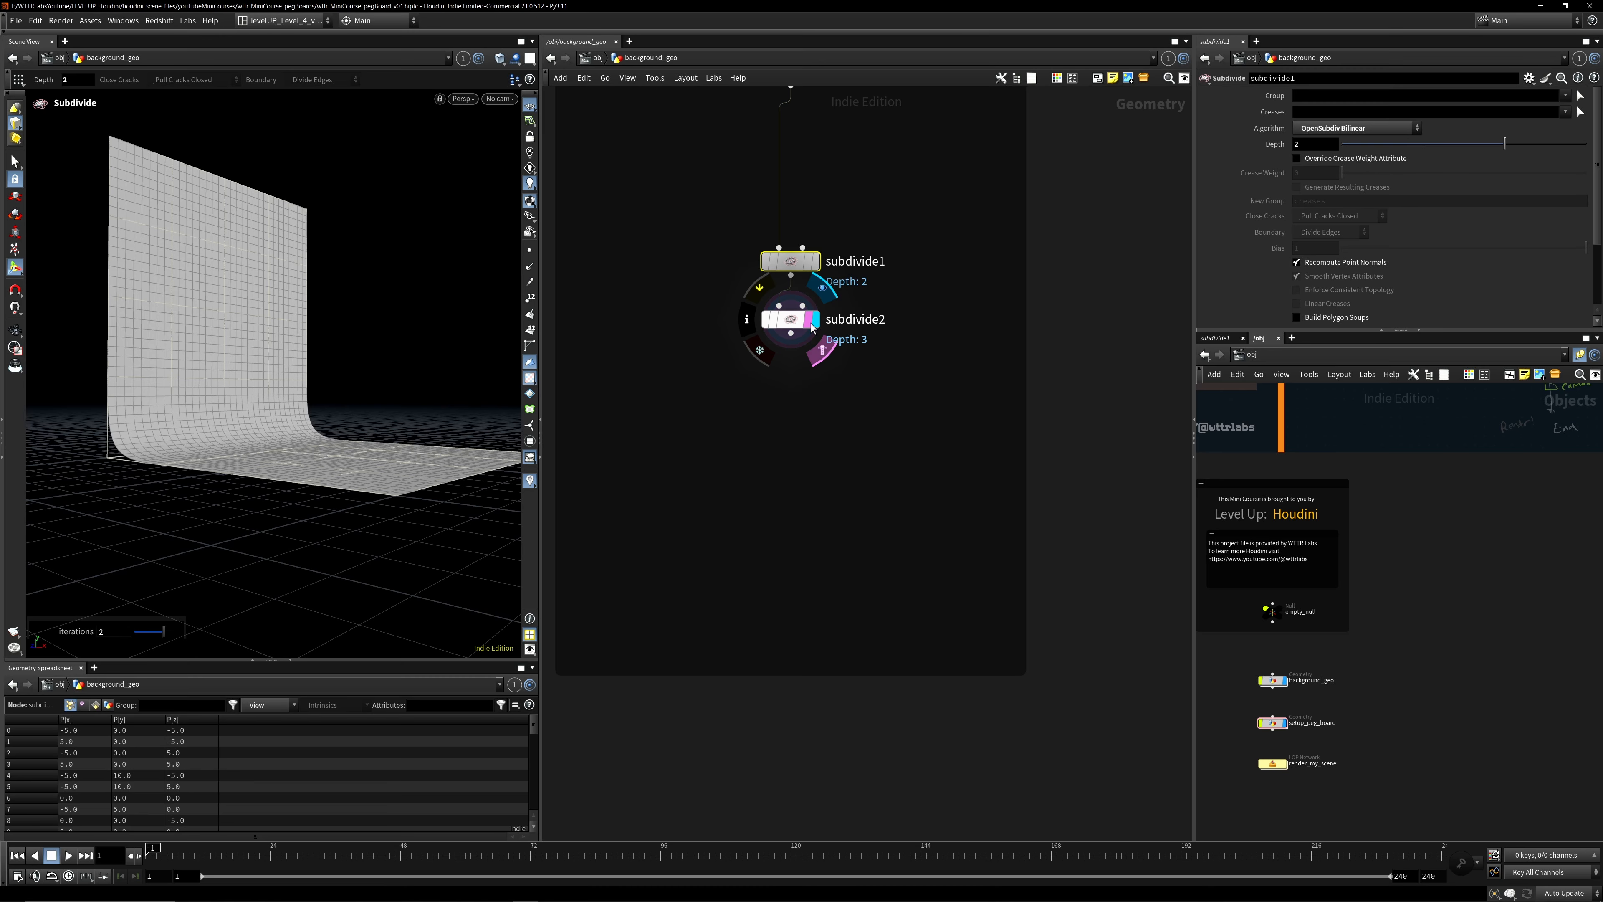
pyautogui.click(797, 319)
pyautogui.keyDown('alt'); pyautogui.moveTo(458, 374); pyautogui.dragTo(308, 377); pyautogui.keyUp('alt')
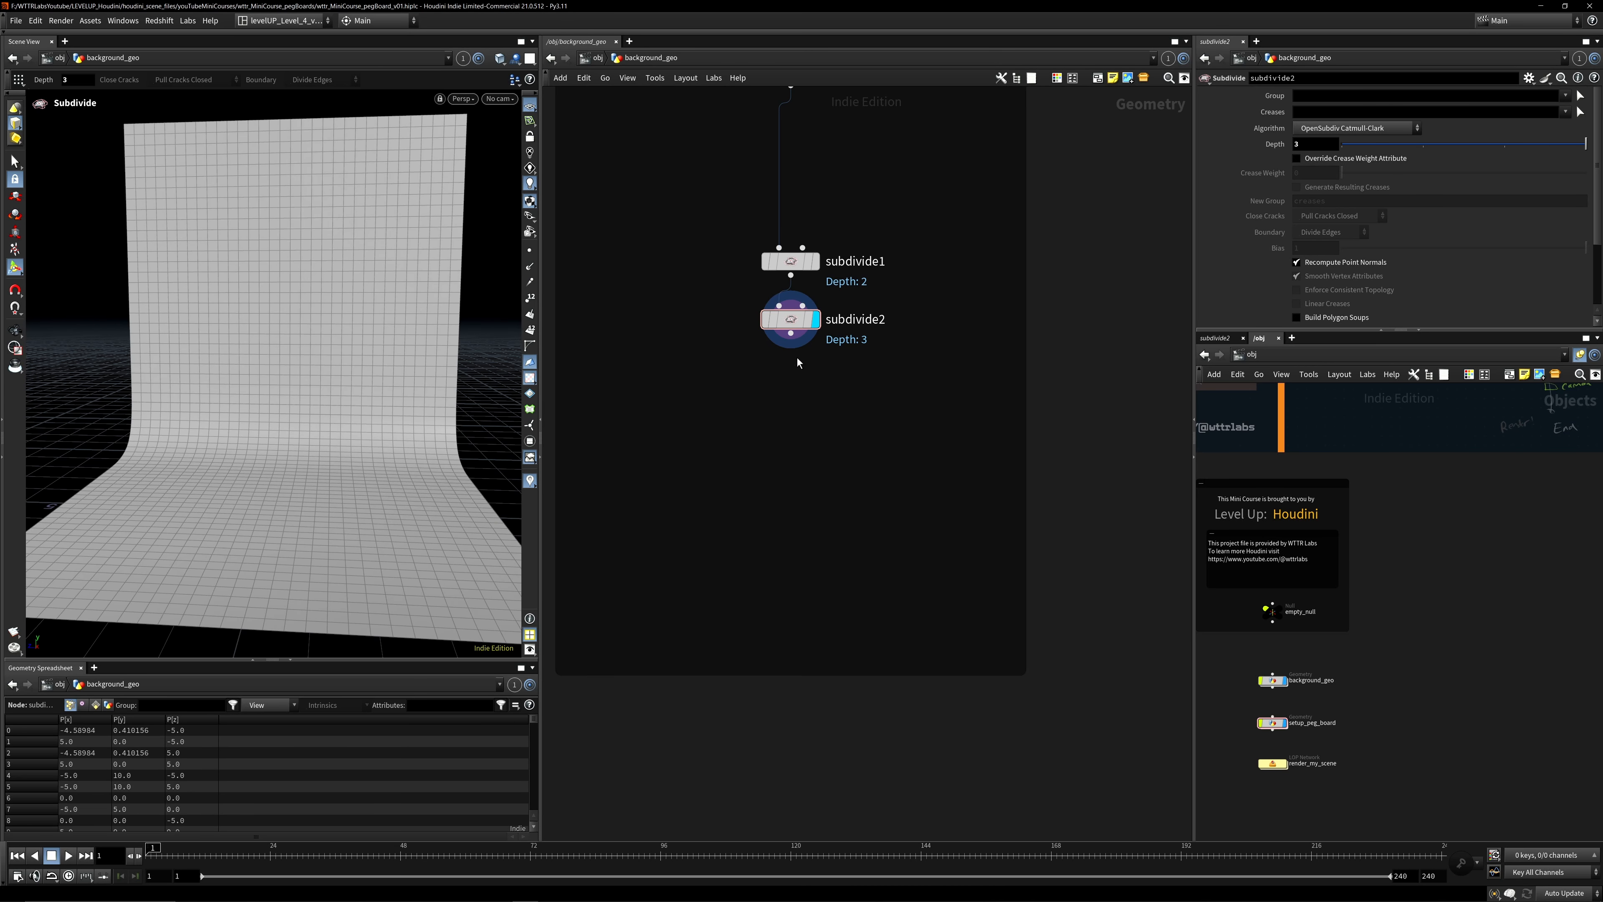
# Add a displayed Transform node below subdivide2 and set its uniform scale to 5.
pyautogui.press('Tab')
pyautogui.press('Escape')
pyautogui.press('Return')
pyautogui.write('5')
pyautogui.press('Return')
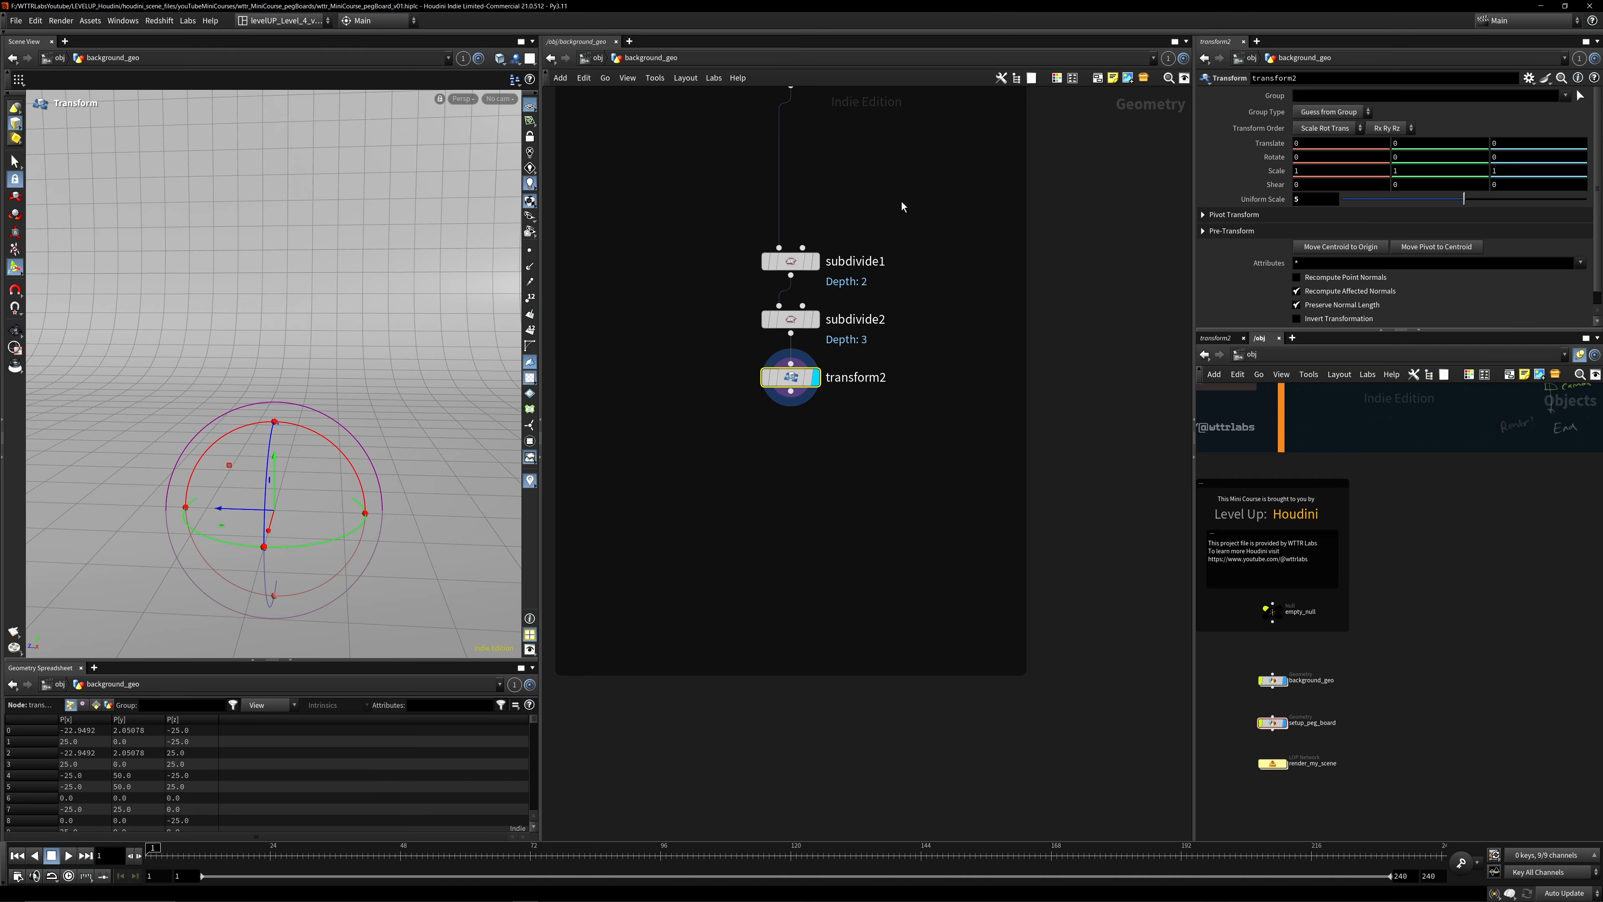
# Wire transform2 into OUT_my_backdrop, move that null up inside the backdrop box and display it.
pyautogui.click(791, 390)
pyautogui.scroll(-4, 794, 519)
pyautogui.moveTo(794, 533); pyautogui.dragTo(804, 326, button='middle')
pyautogui.scroll(4, 805, 437)
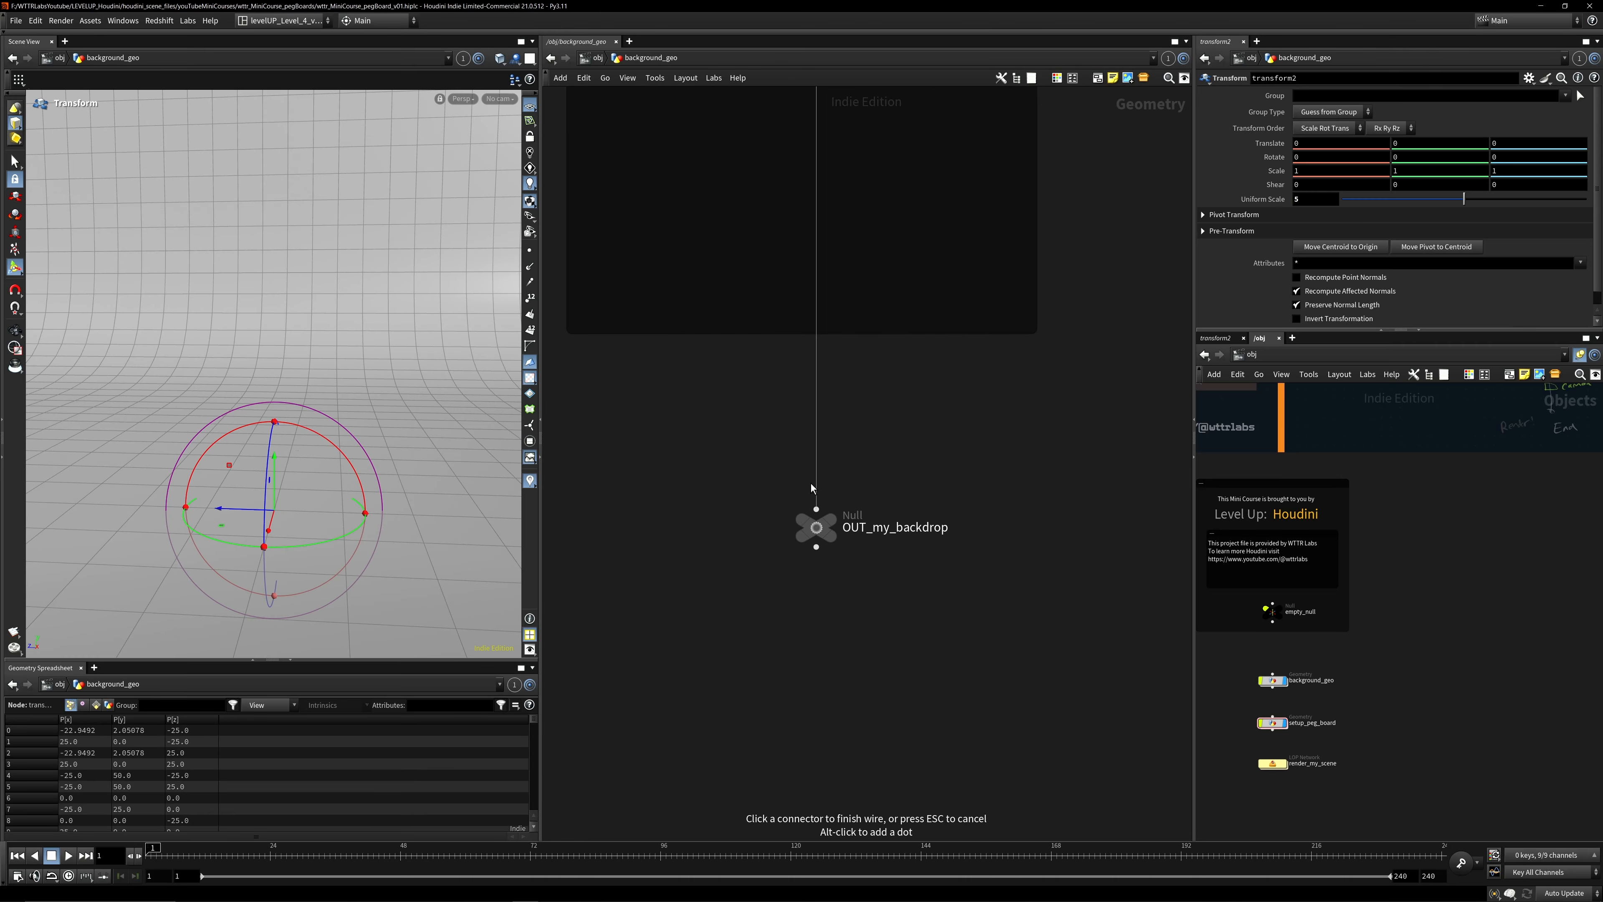
pyautogui.click(816, 506)
pyautogui.moveTo(820, 514); pyautogui.dragTo(849, 229)
pyautogui.moveTo(840, 231); pyautogui.dragTo(838, 615, button='middle')
pyautogui.click(840, 622)
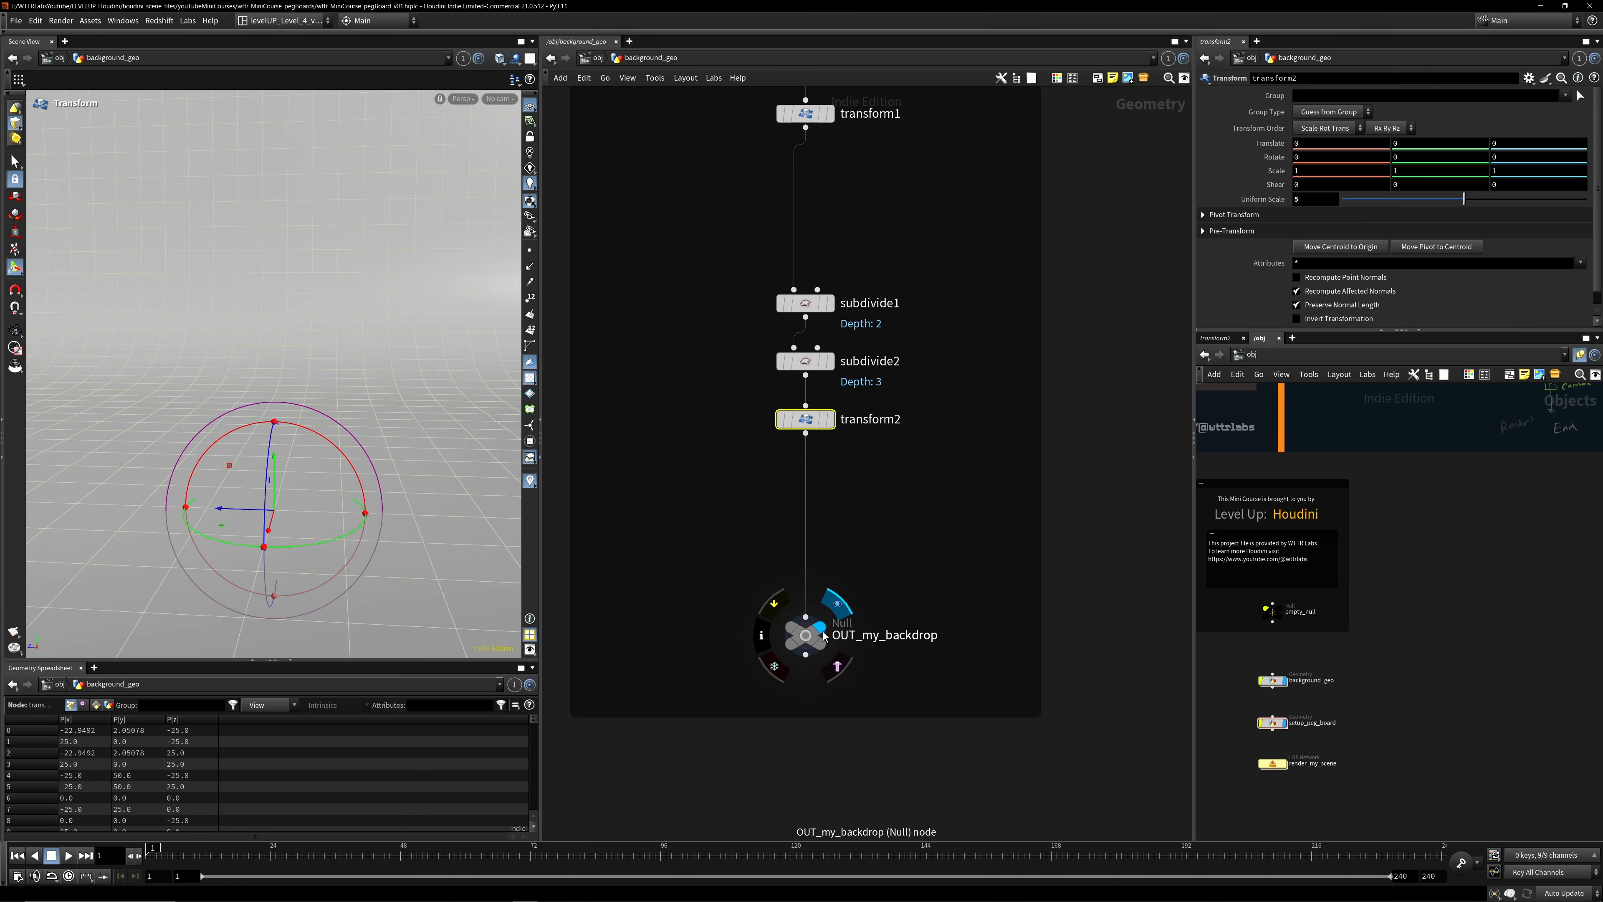
# Insert a UV Unwrap node between transform1 and subdivide1, and display subdivide1 to check the UVs.
pyautogui.scroll(-3, 911, 537)
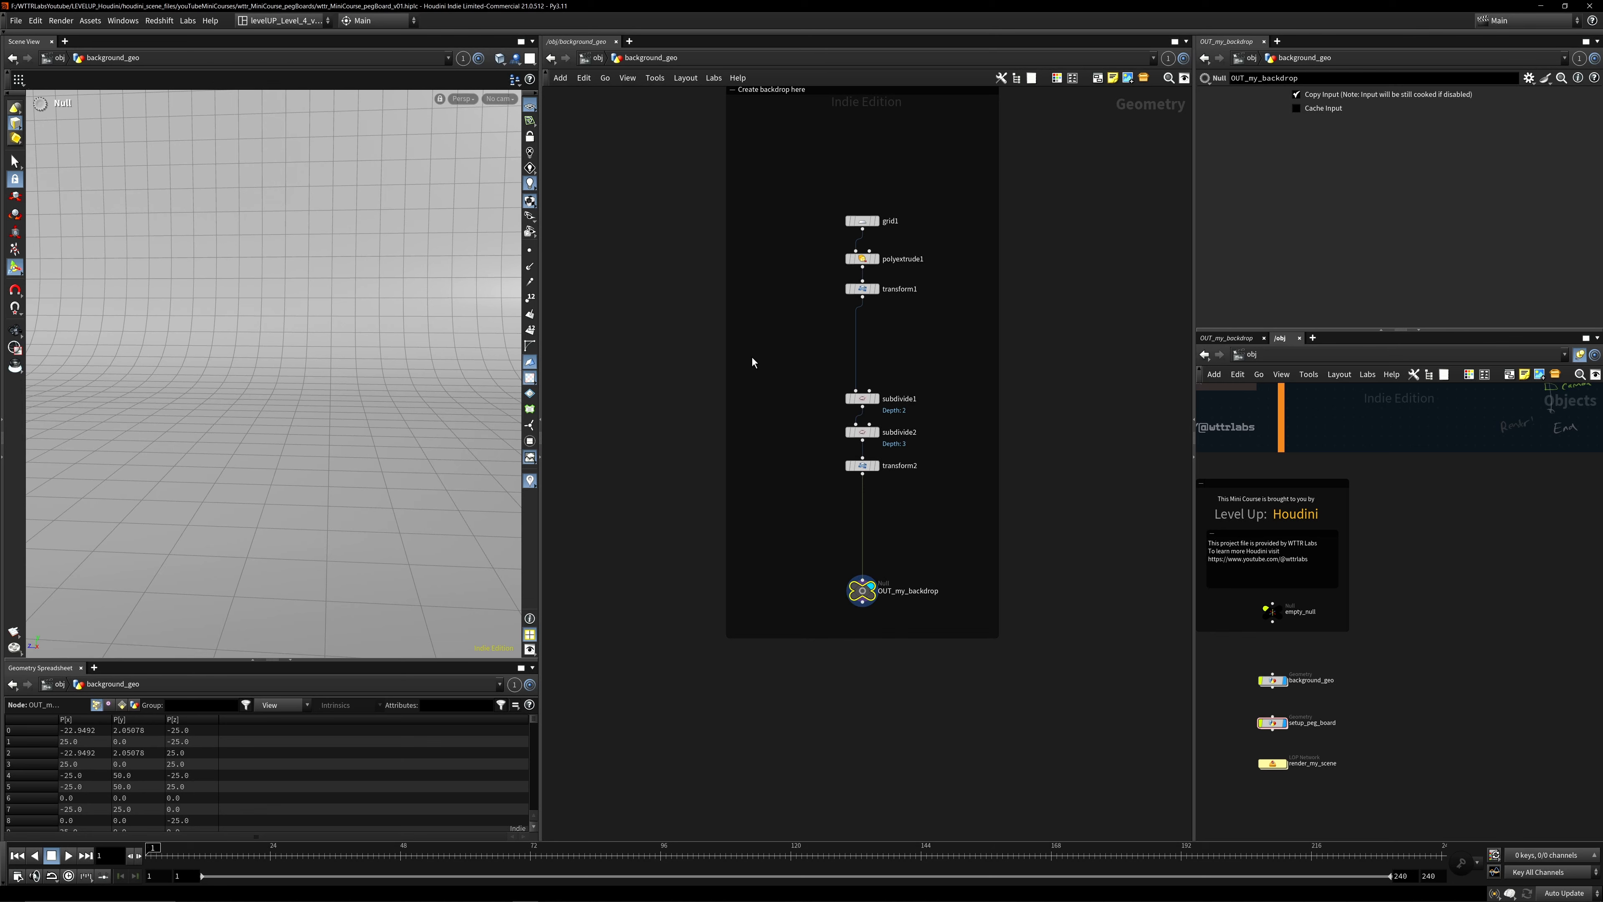
pyautogui.press('Tab')
pyautogui.write('uv u')
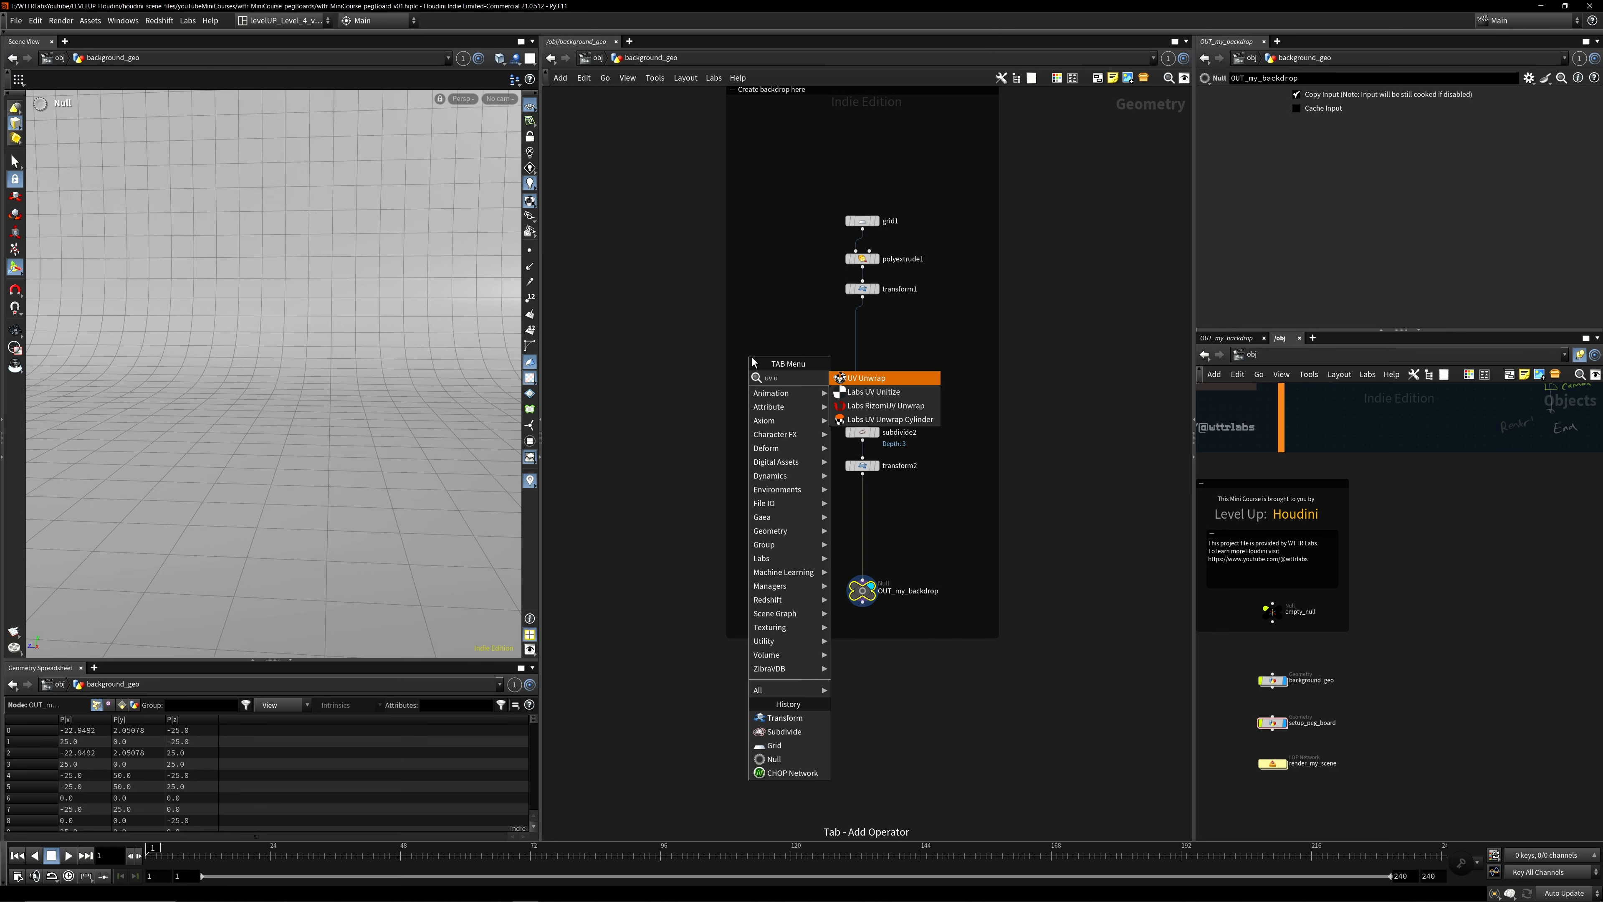
pyautogui.press('Return')
pyautogui.click(786, 364)
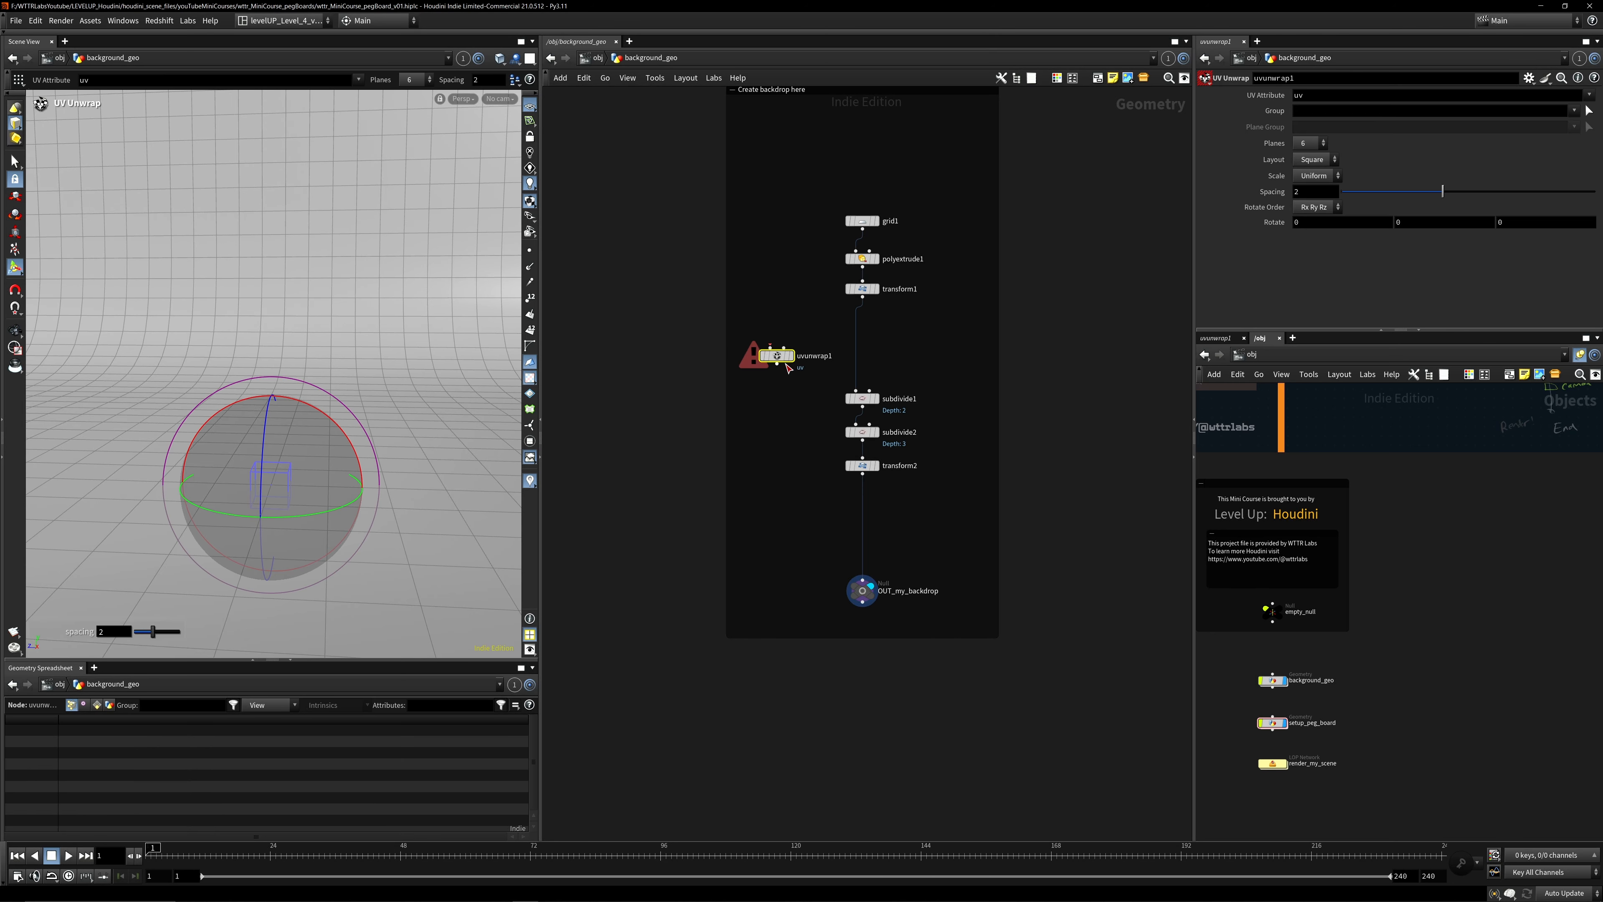
pyautogui.moveTo(788, 367); pyautogui.dragTo(873, 350)
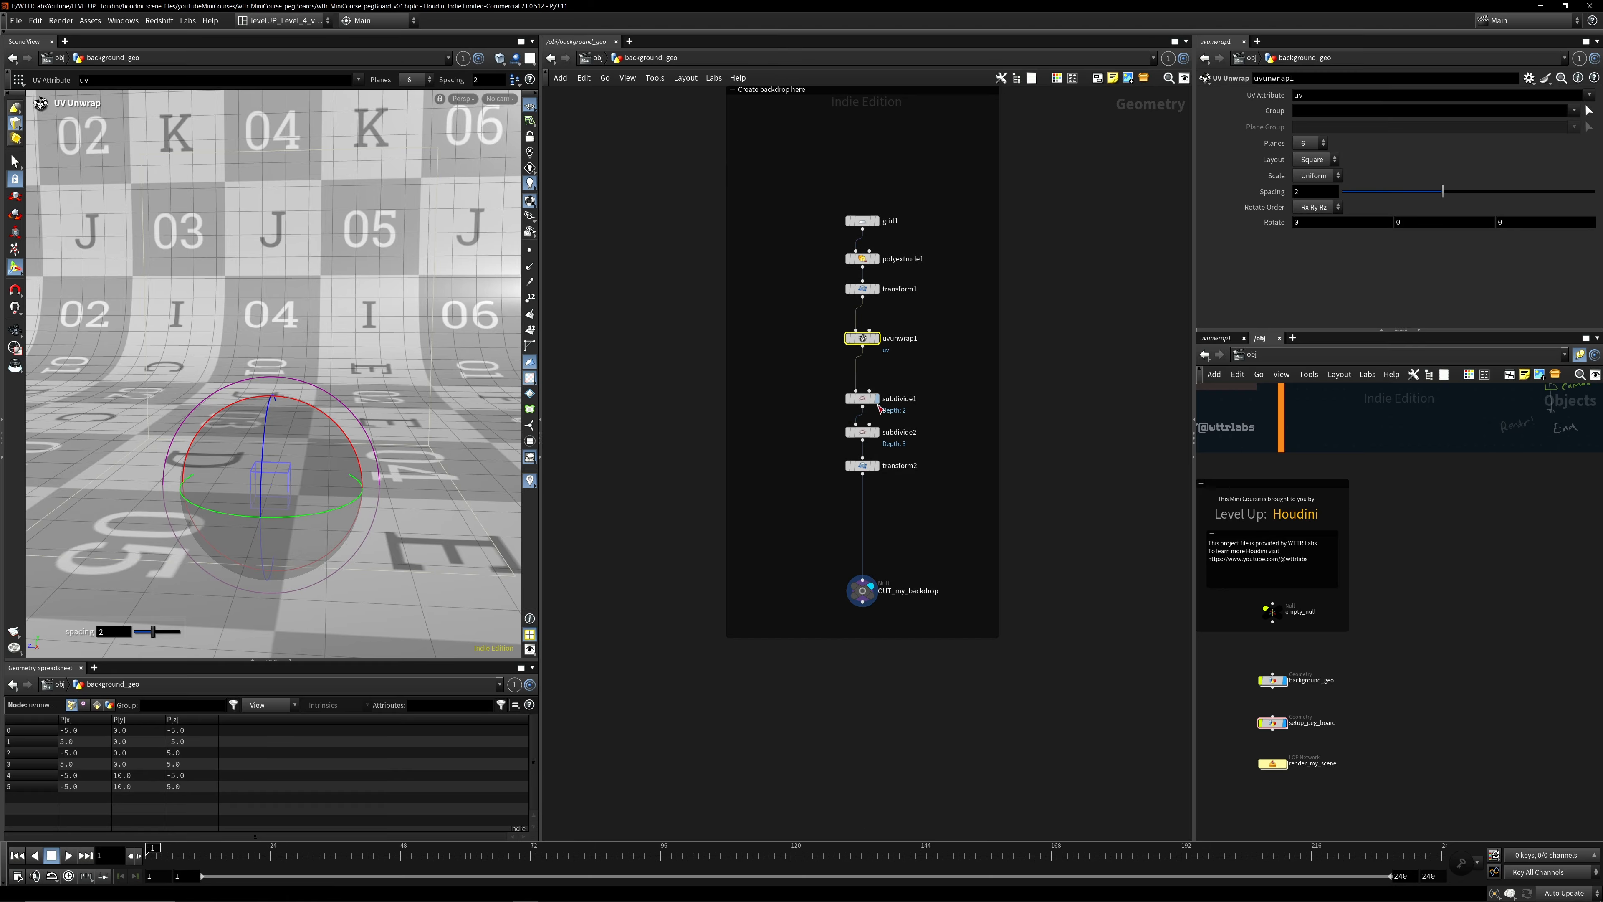
pyautogui.click(876, 402)
pyautogui.moveTo(892, 346); pyautogui.dragTo(893, 446, button='middle')
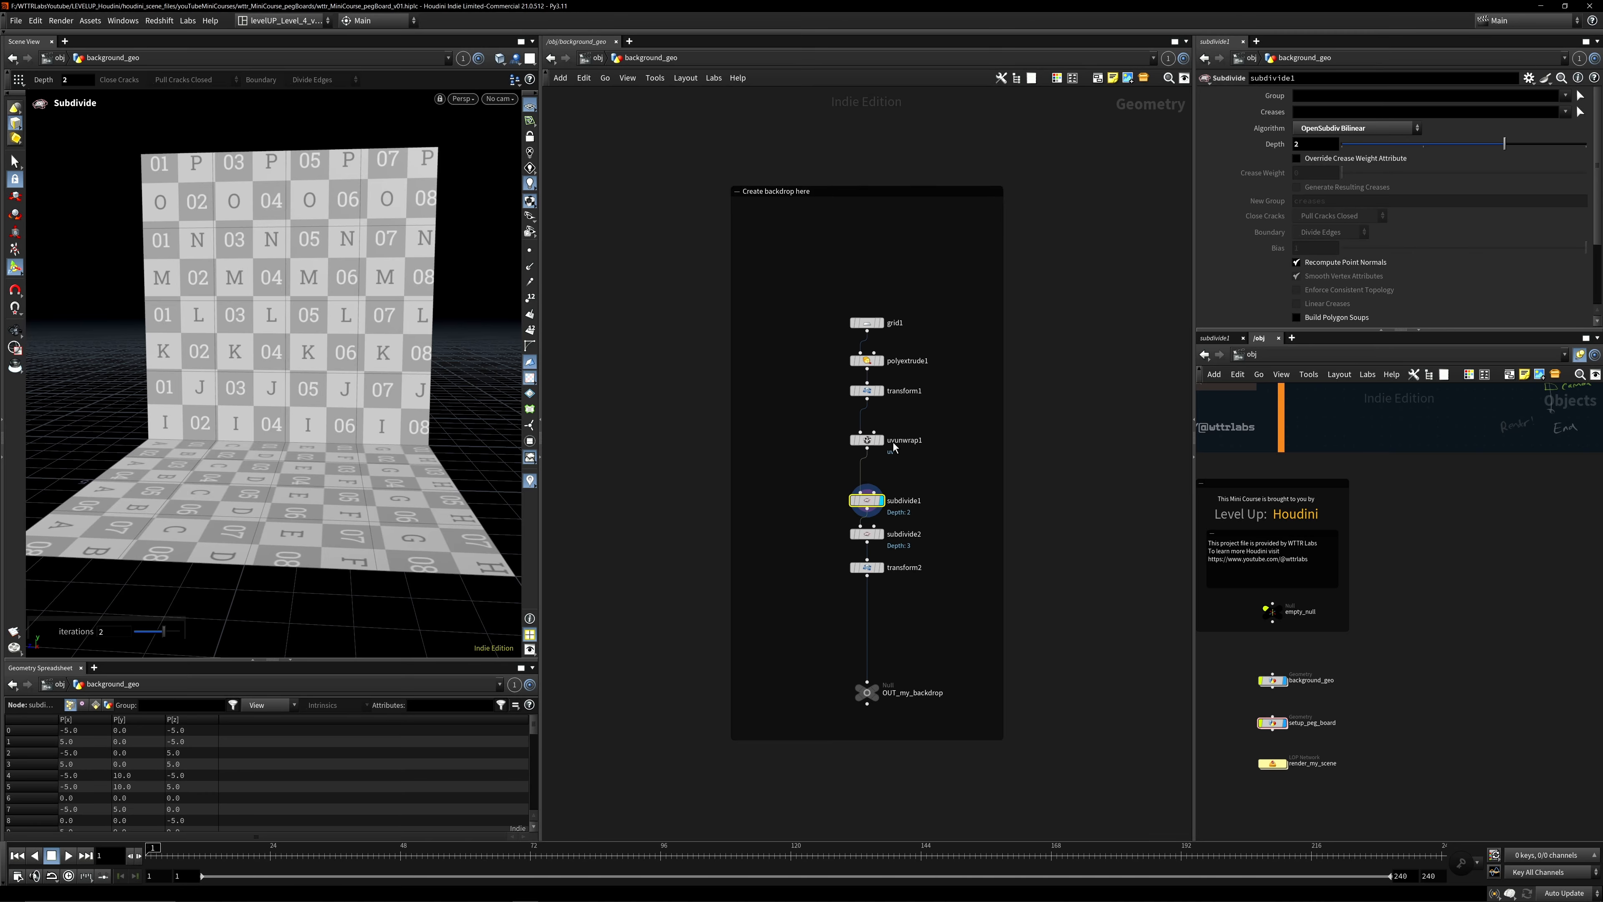
# Move uvunwrap1 to between polyextrude1 and transform1, display it and inspect the UV checker on the flat geometry.
pyautogui.scroll(4, 892, 443)
pyautogui.moveTo(851, 338); pyautogui.dragTo(851, 385)
pyautogui.moveTo(856, 443); pyautogui.dragTo(839, 322)
pyautogui.click(876, 355)
pyautogui.press('Escape')
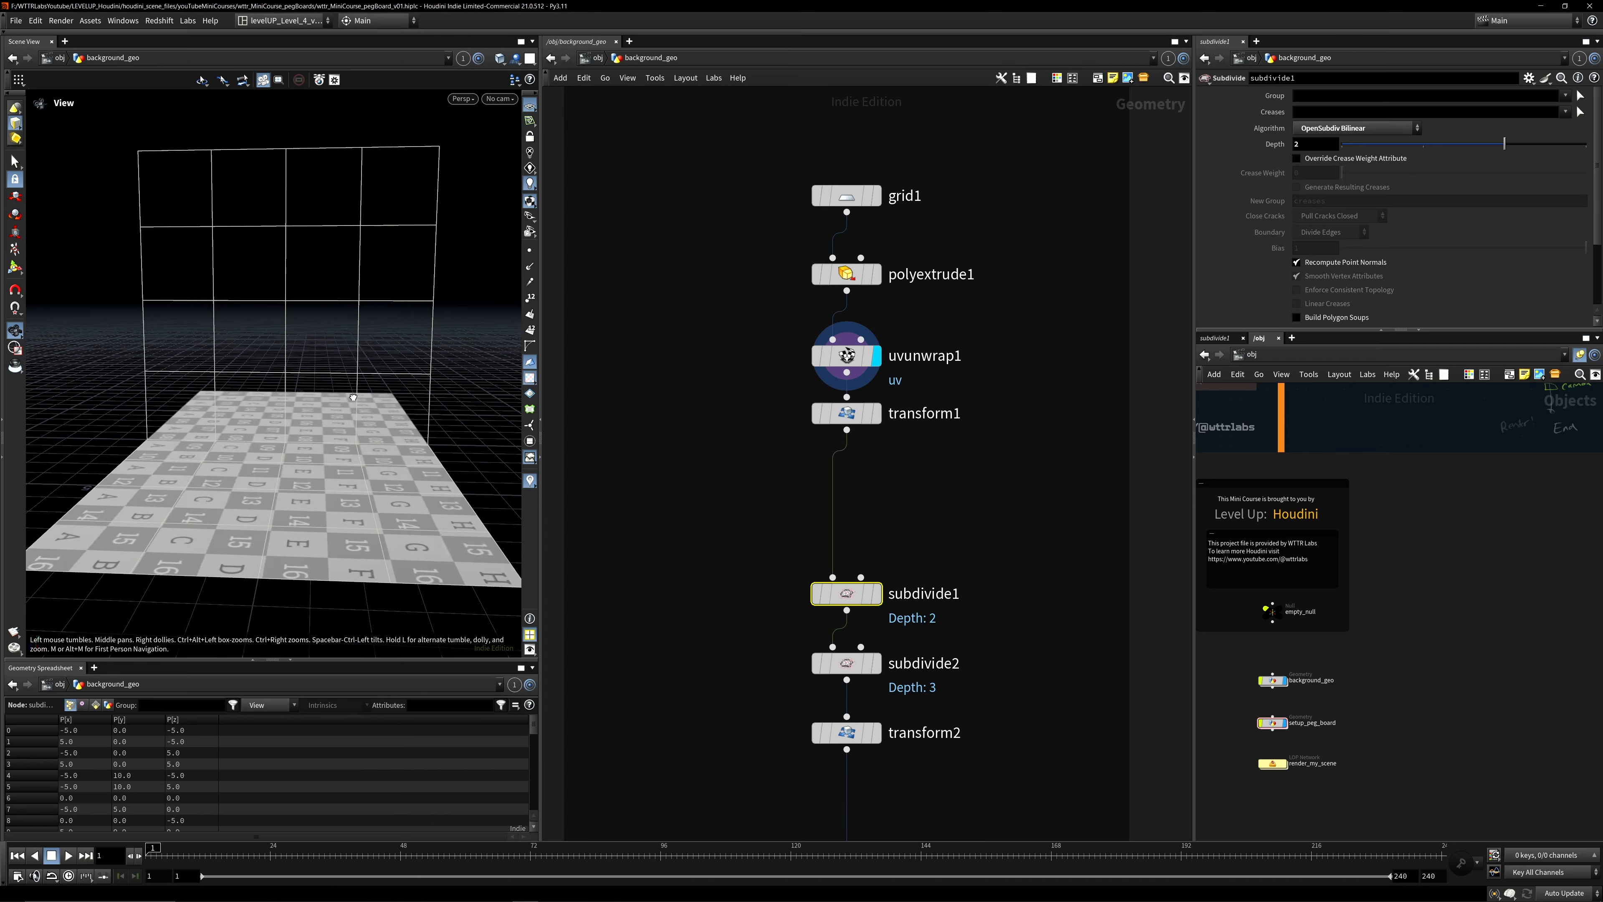
pyautogui.moveTo(353, 397); pyautogui.dragTo(109, 387)
pyautogui.press('Return')
pyautogui.keyDown('alt'); pyautogui.moveTo(215, 516); pyautogui.dragTo(197, 502); pyautogui.keyUp('alt')
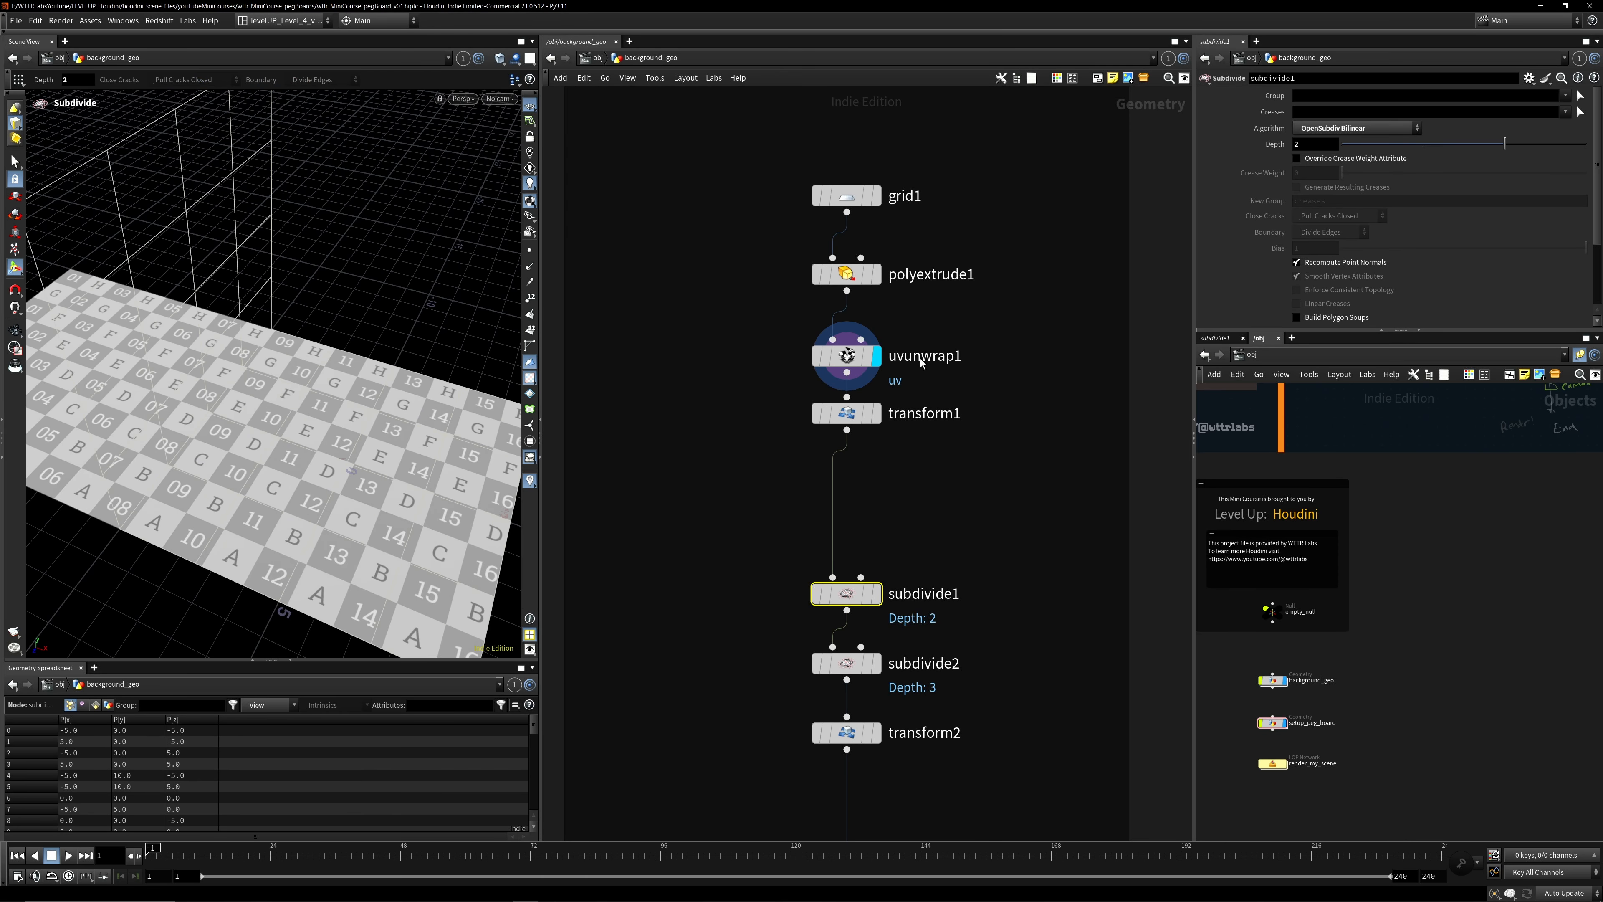
# Display and select transform1, and inspect the UV checker on the folded backdrop.
pyautogui.click(876, 414)
pyautogui.click(868, 414)
pyautogui.keyDown('alt'); pyautogui.moveTo(372, 461); pyautogui.dragTo(218, 334); pyautogui.keyUp('alt')
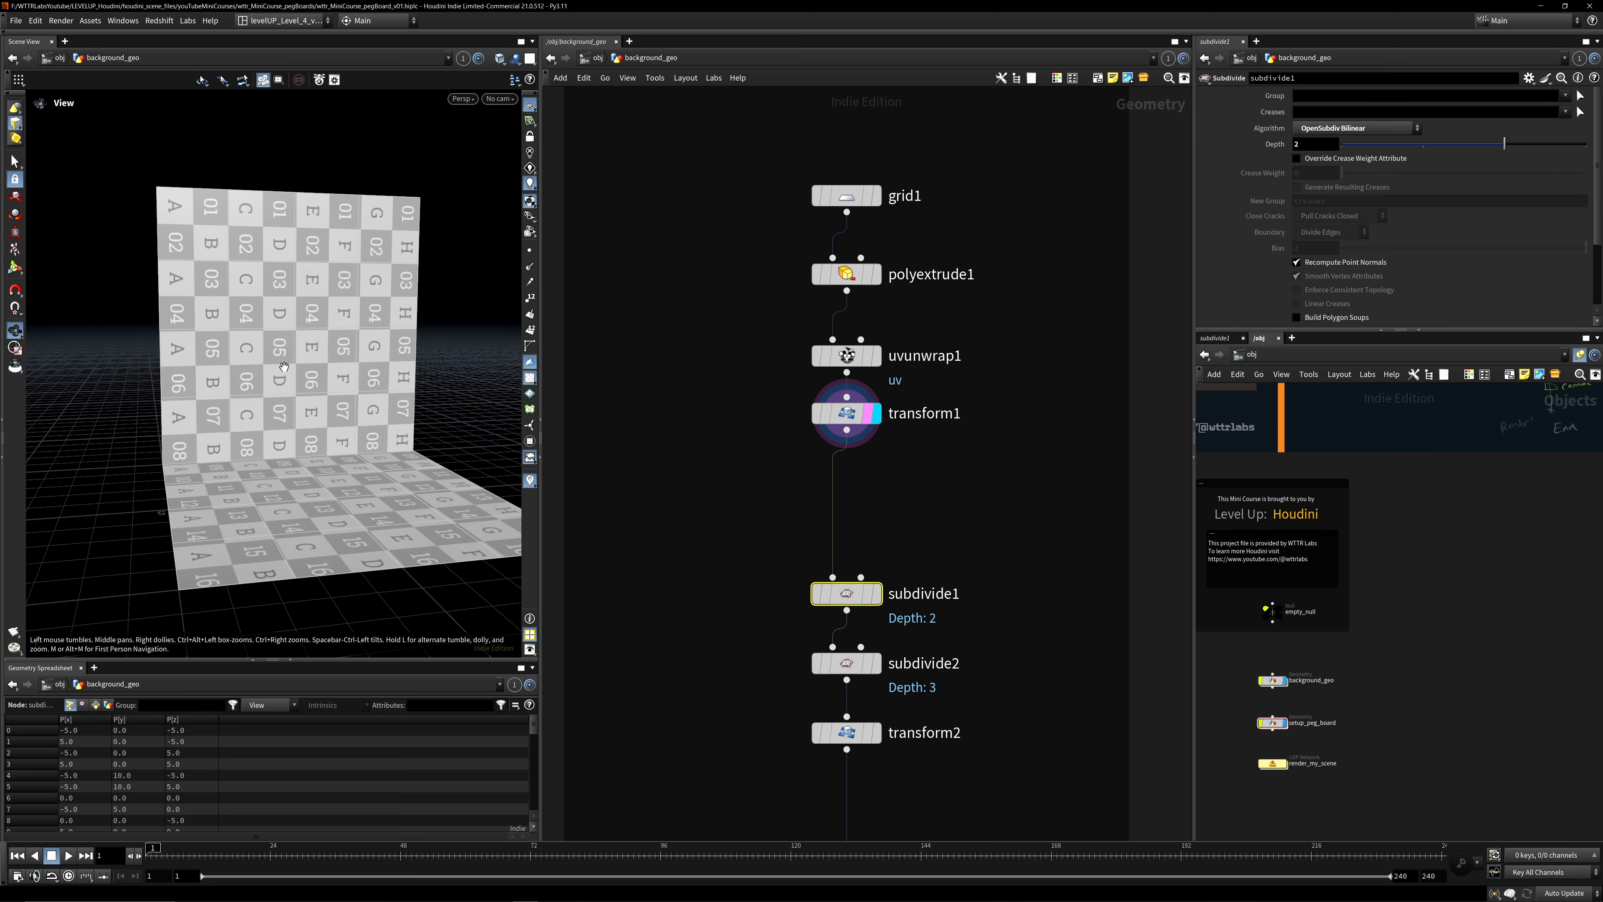
pyautogui.press('Return')
pyautogui.click(846, 412)
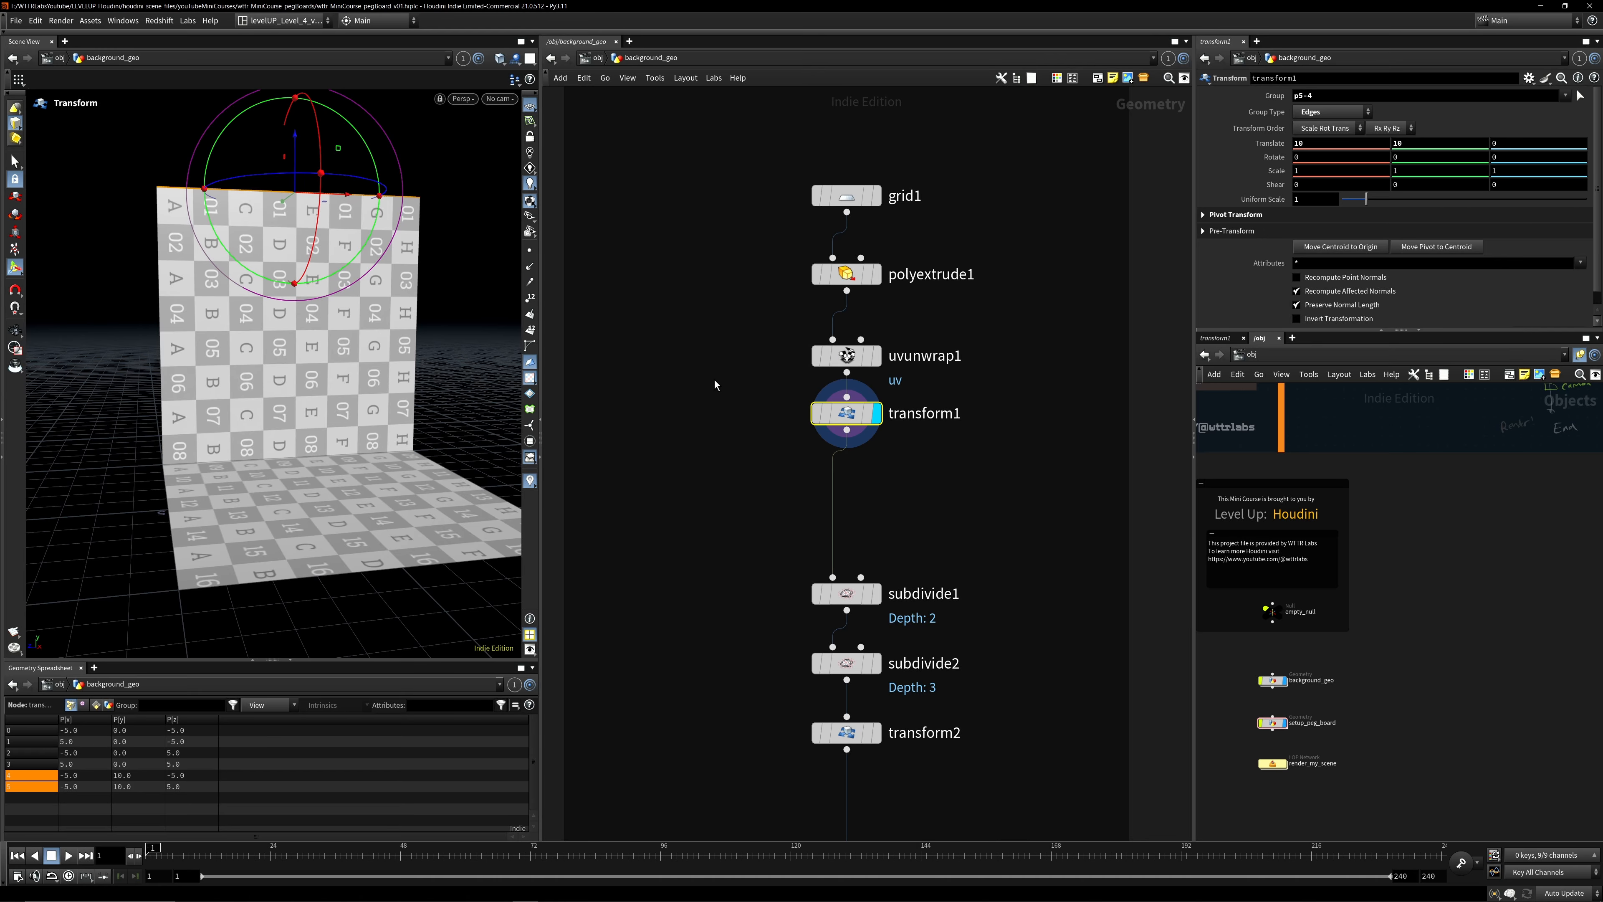
# Try moving the backdrop's top edge with the transform handles, and restore transform1's Y translation to 10.
pyautogui.keyDown('alt'); pyautogui.moveTo(410, 415); pyautogui.dragTo(456, 414); pyautogui.keyUp('alt')
pyautogui.scroll(-3, 442, 414)
pyautogui.moveTo(323, 213); pyautogui.dragTo(297, 189)
pyautogui.scroll(-2, 298, 189)
pyautogui.keyDown('alt'); pyautogui.moveTo(334, 224); pyautogui.dragTo(283, 300, button='middle'); pyautogui.keyUp('alt')
pyautogui.moveTo(286, 306); pyautogui.dragTo(303, 178)
pyautogui.hotkey('ctrl', 'z')
pyautogui.keyDown('alt'); pyautogui.moveTo(309, 272); pyautogui.dragTo(351, 377); pyautogui.keyUp('alt')
pyautogui.scroll(3, 351, 354)
pyautogui.moveTo(991, 453); pyautogui.dragTo(960, 248, button='middle')
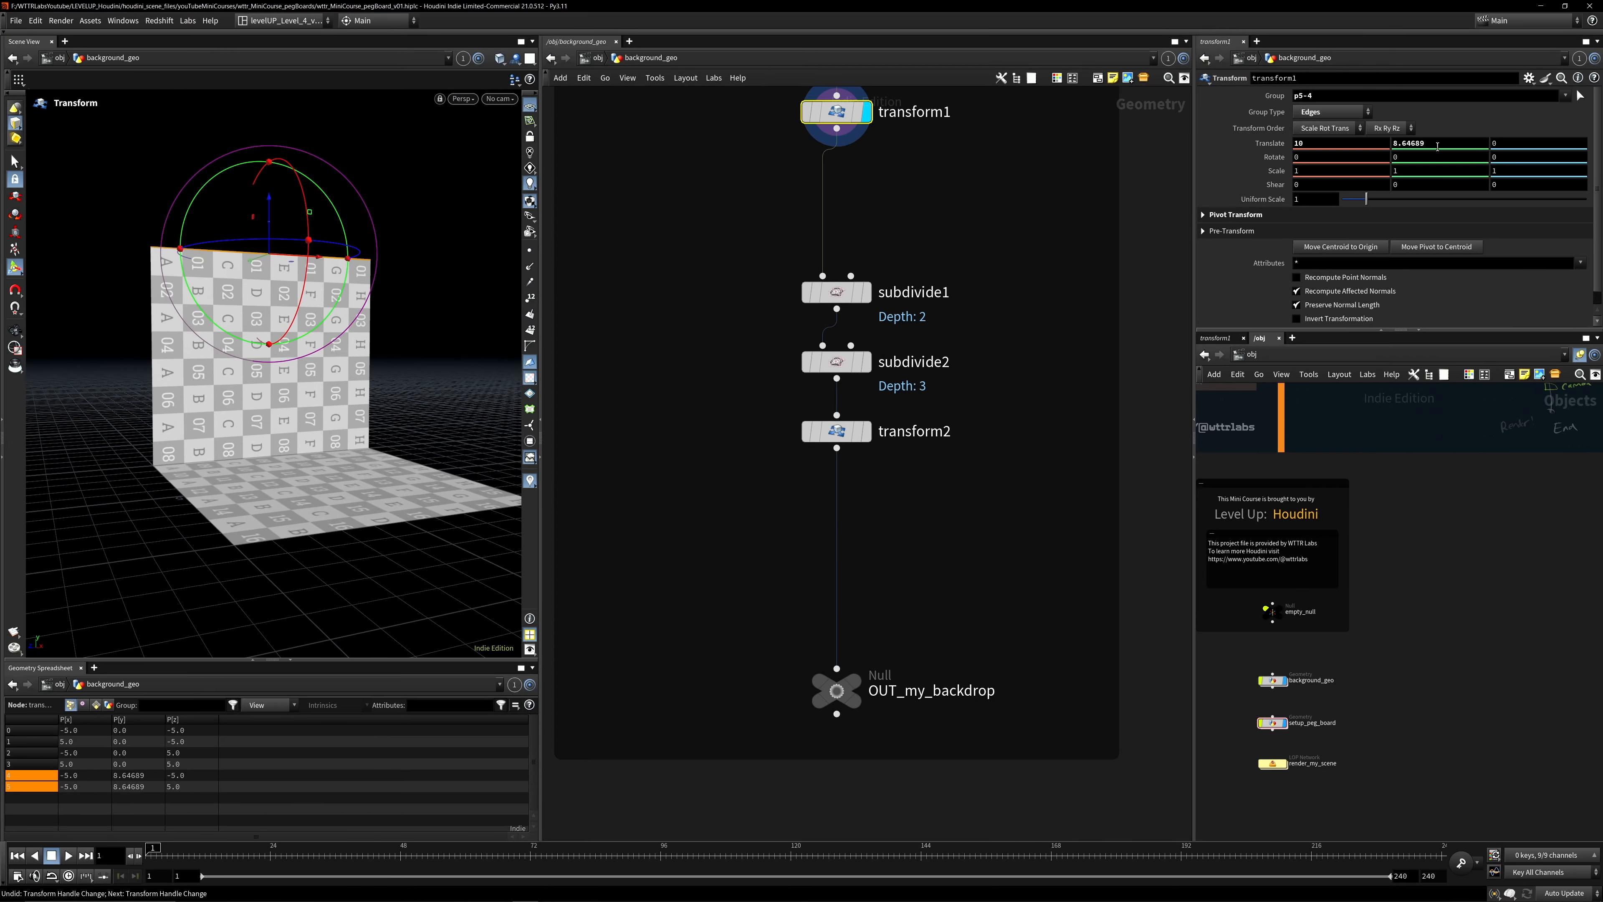
pyautogui.write('10')
pyautogui.press('Return')
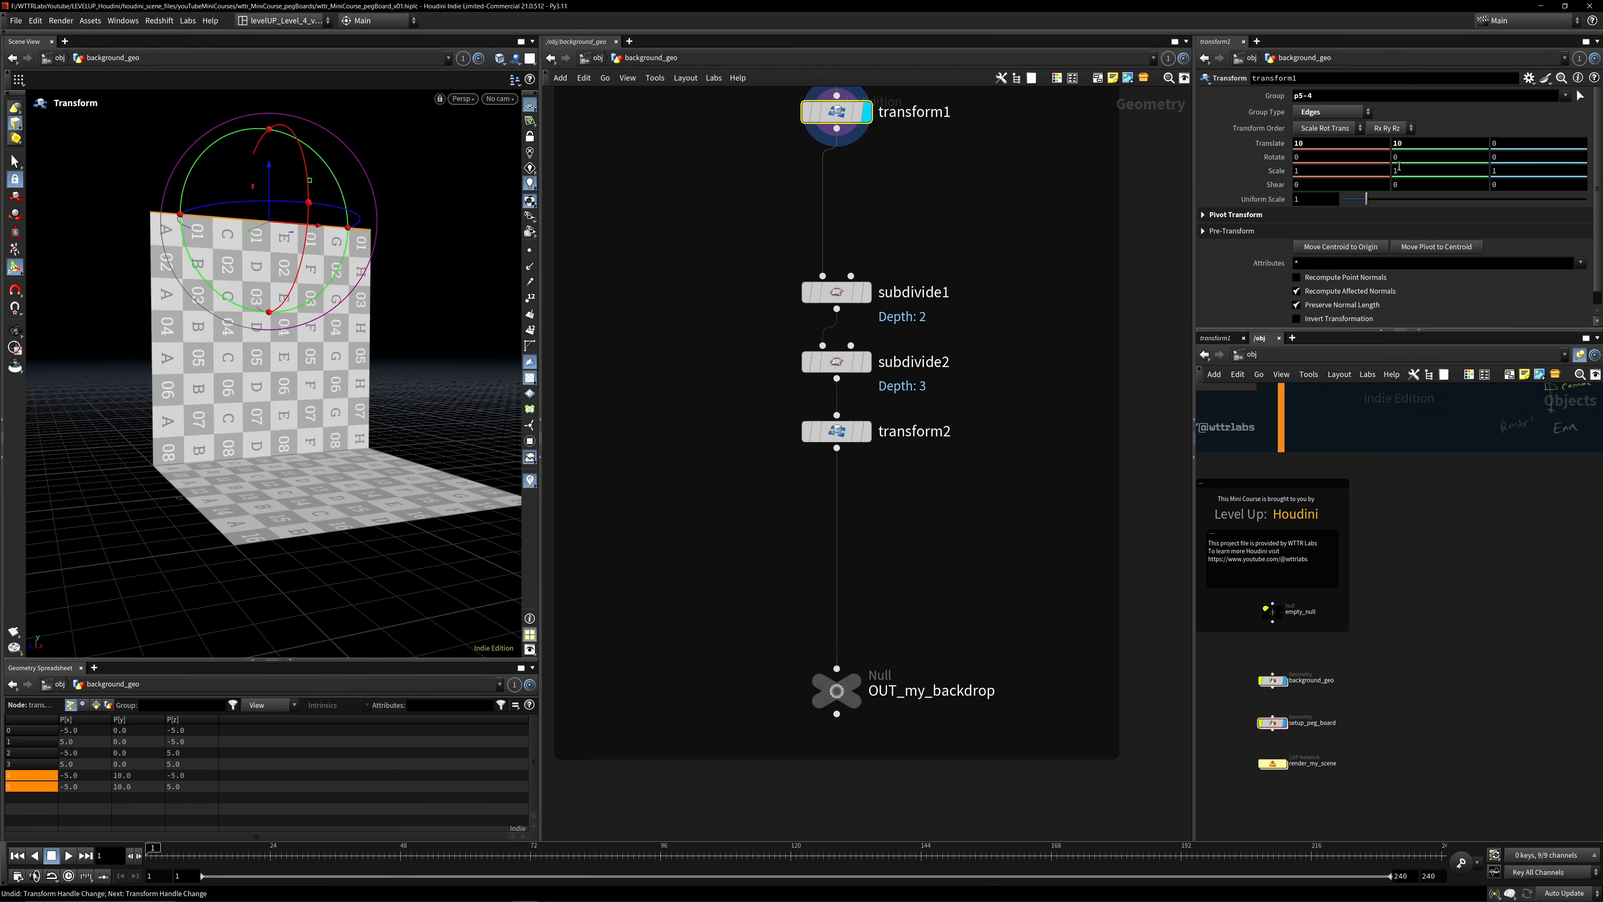
# Copy polyextrude1's Distance parameter and paste it as a relative reference into transform1's Y translation.
pyautogui.click(960, 170)
pyautogui.moveTo(959, 170); pyautogui.dragTo(971, 451, button='middle')
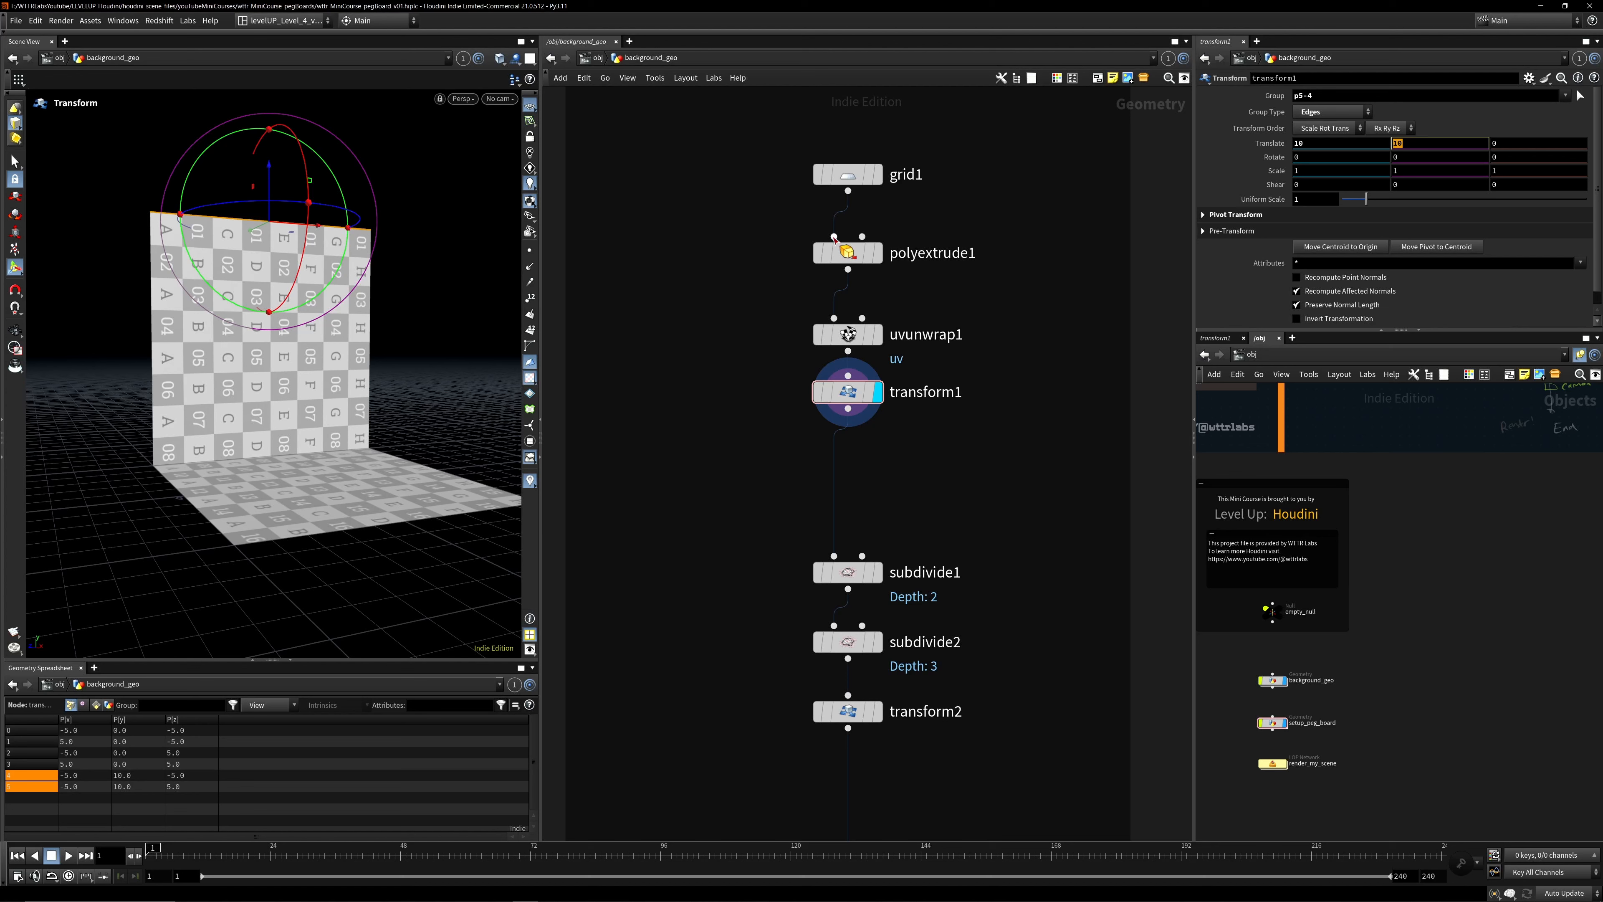
pyautogui.click(846, 251)
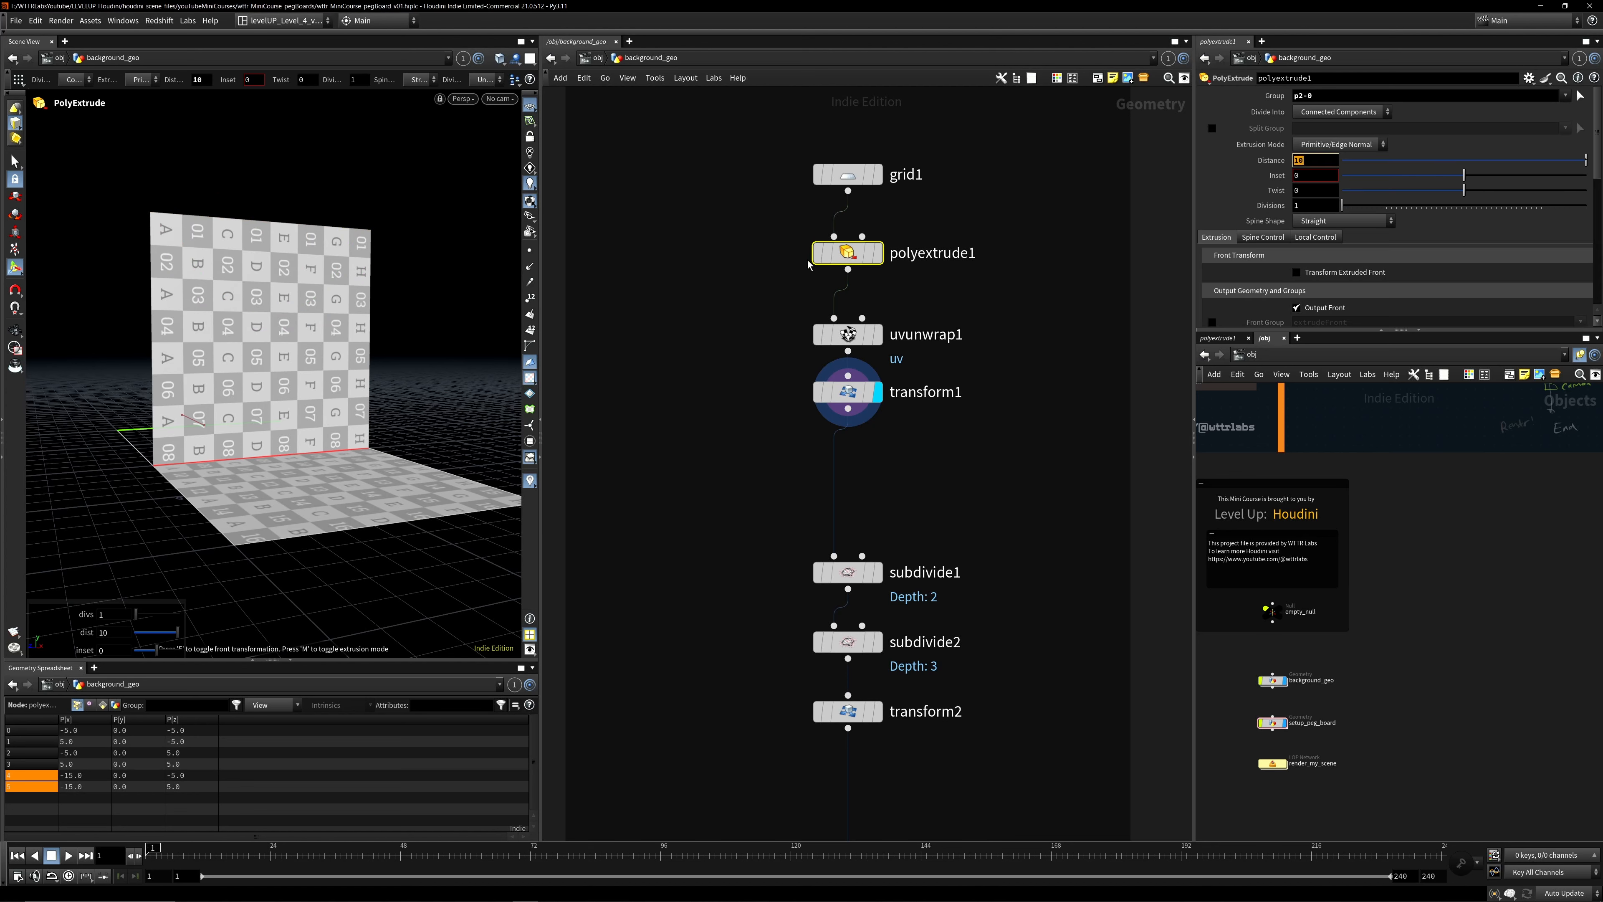
pyautogui.rightClick(1259, 162)
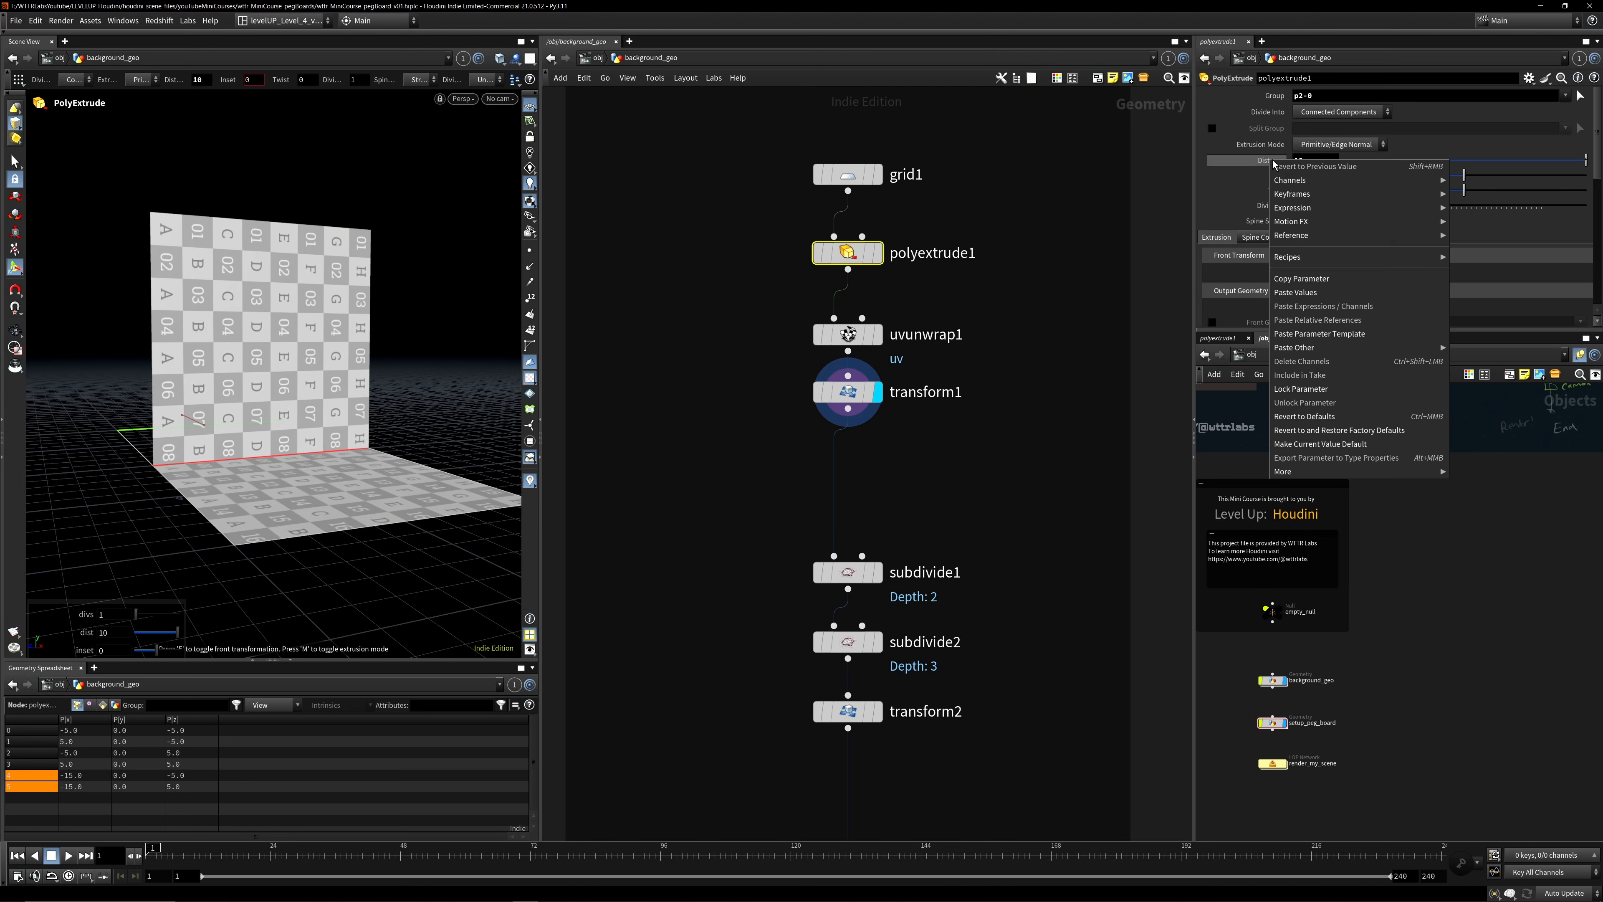
pyautogui.click(1314, 283)
pyautogui.click(847, 392)
pyautogui.rightClick(1421, 144)
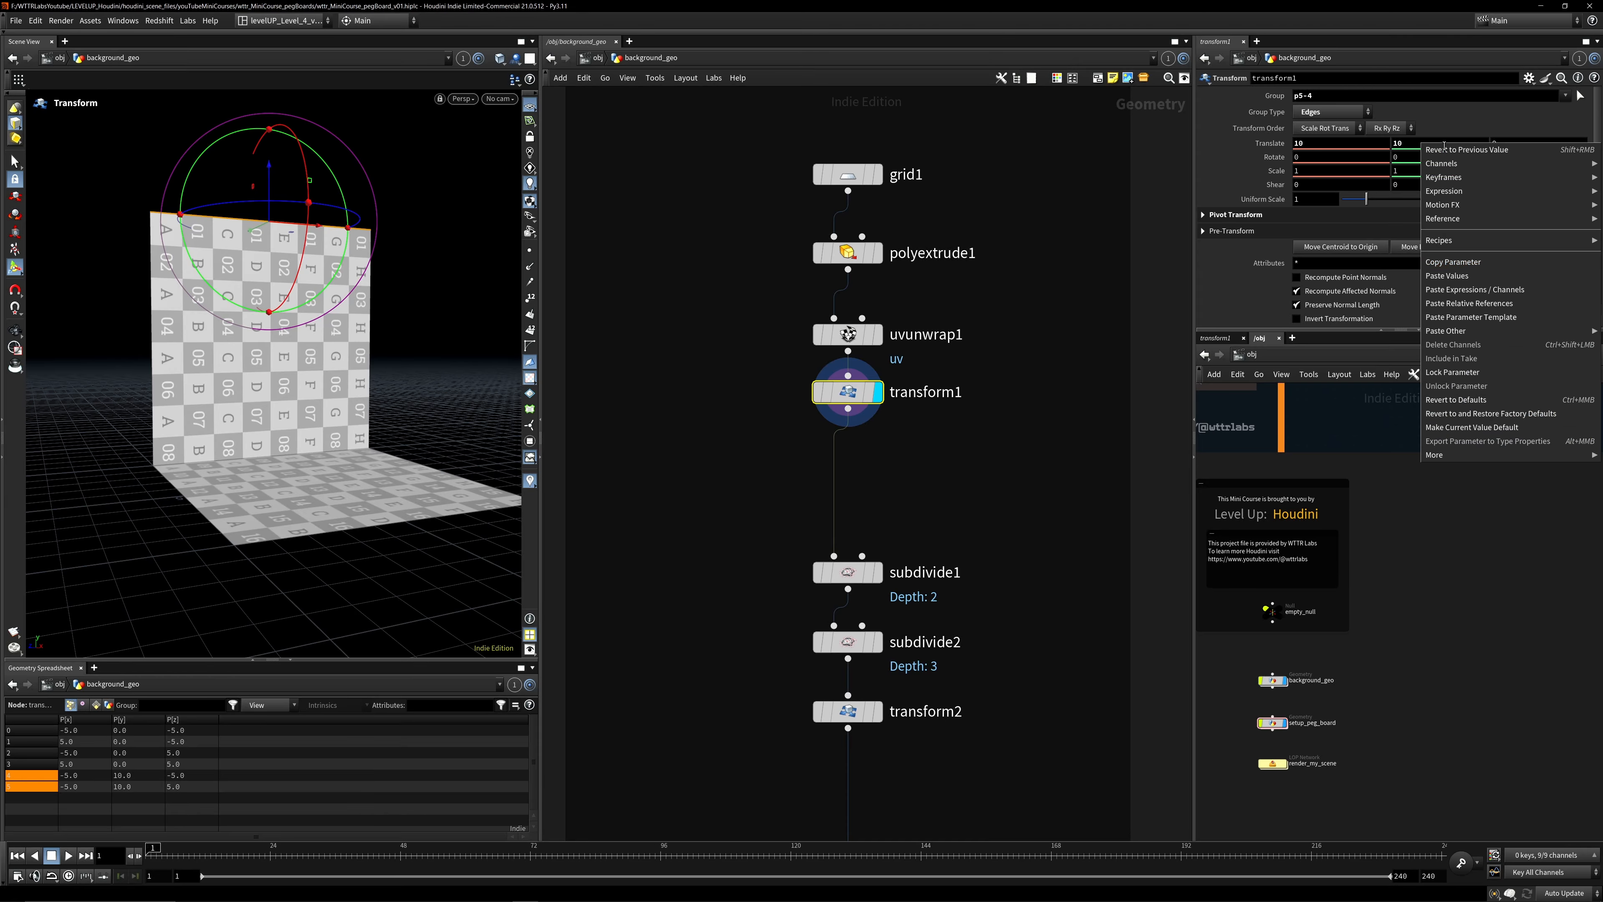
pyautogui.click(1460, 303)
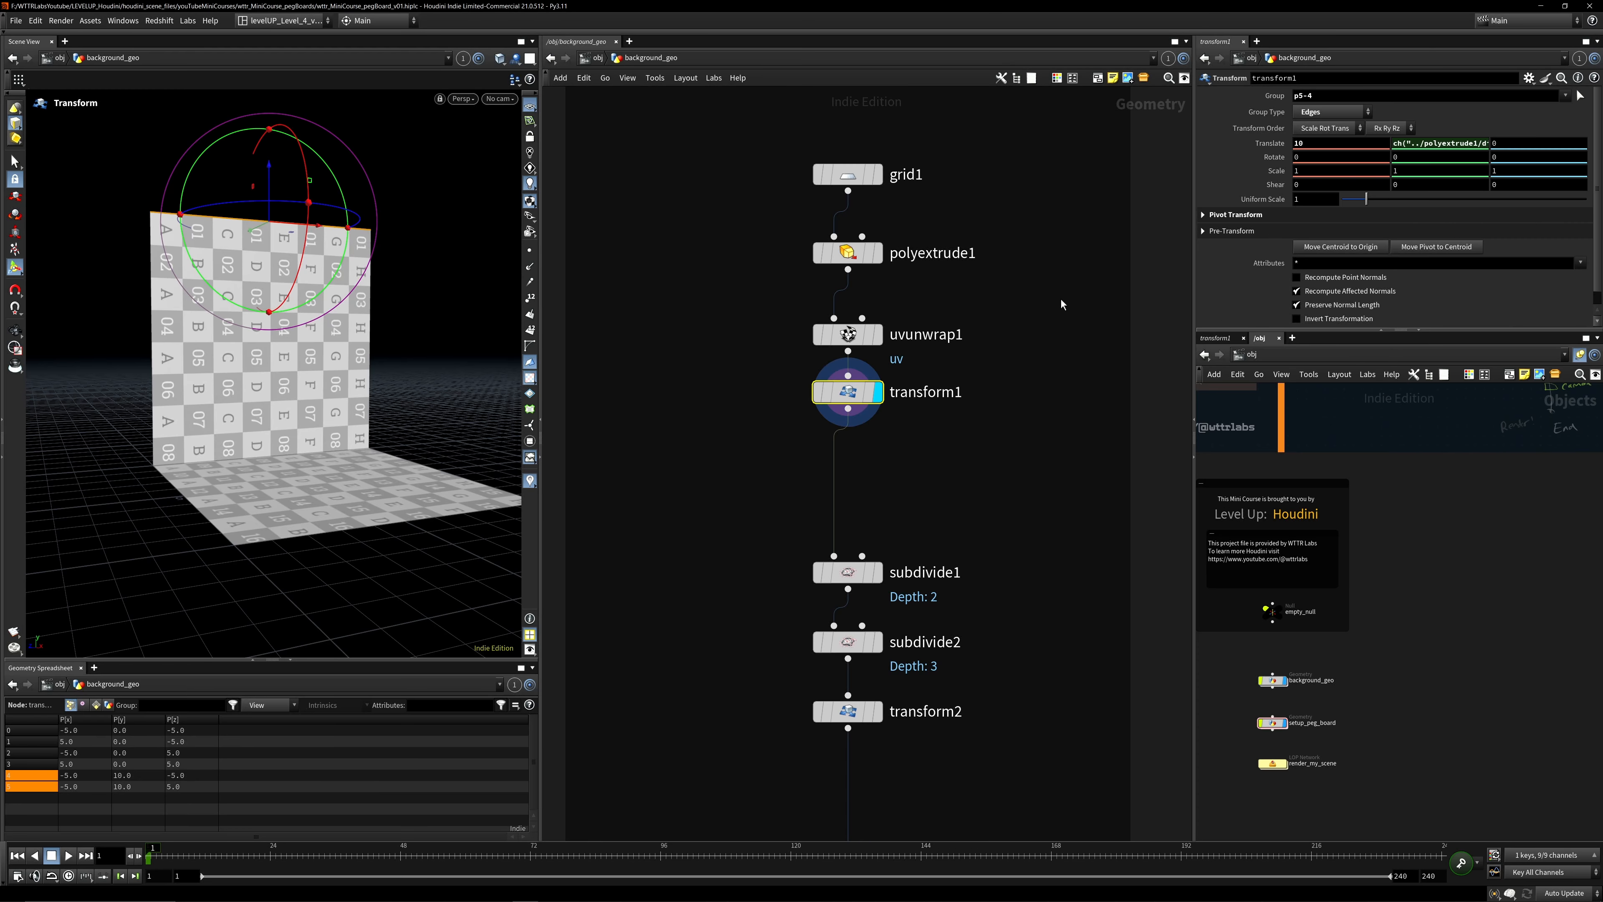
# Test the linked height by varying polyextrude1's distance, ending at 6.88, and select transform1.
pyautogui.moveTo(753, 241); pyautogui.dragTo(963, 272)
pyautogui.moveTo(1387, 161); pyautogui.dragTo(1586, 161)
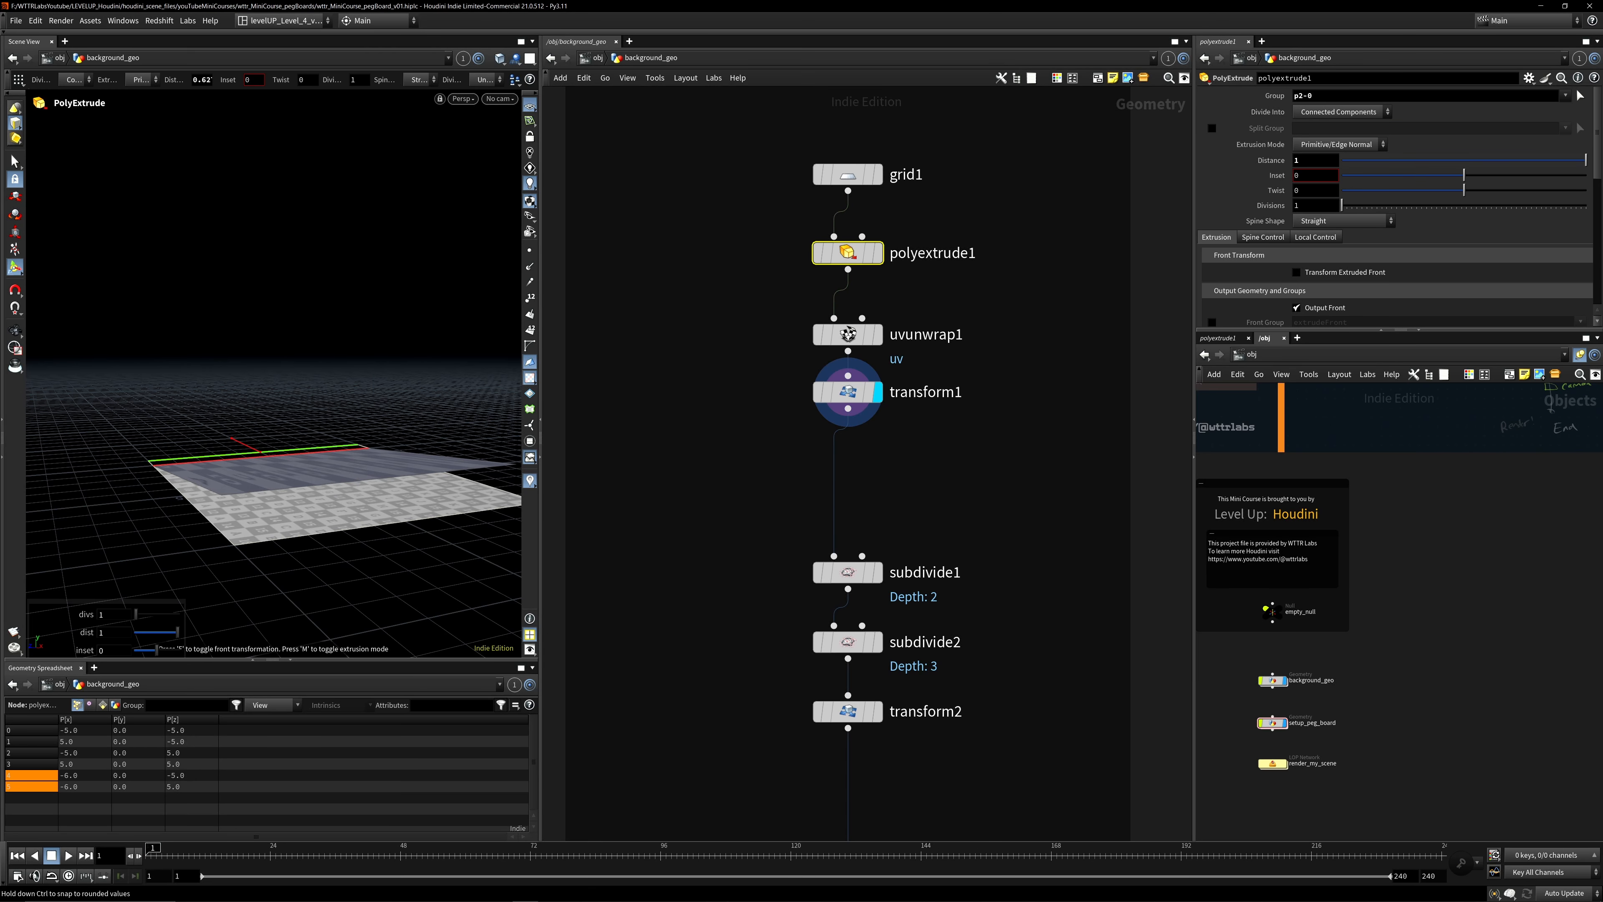
pyautogui.hotkey('ctrl', 'z')
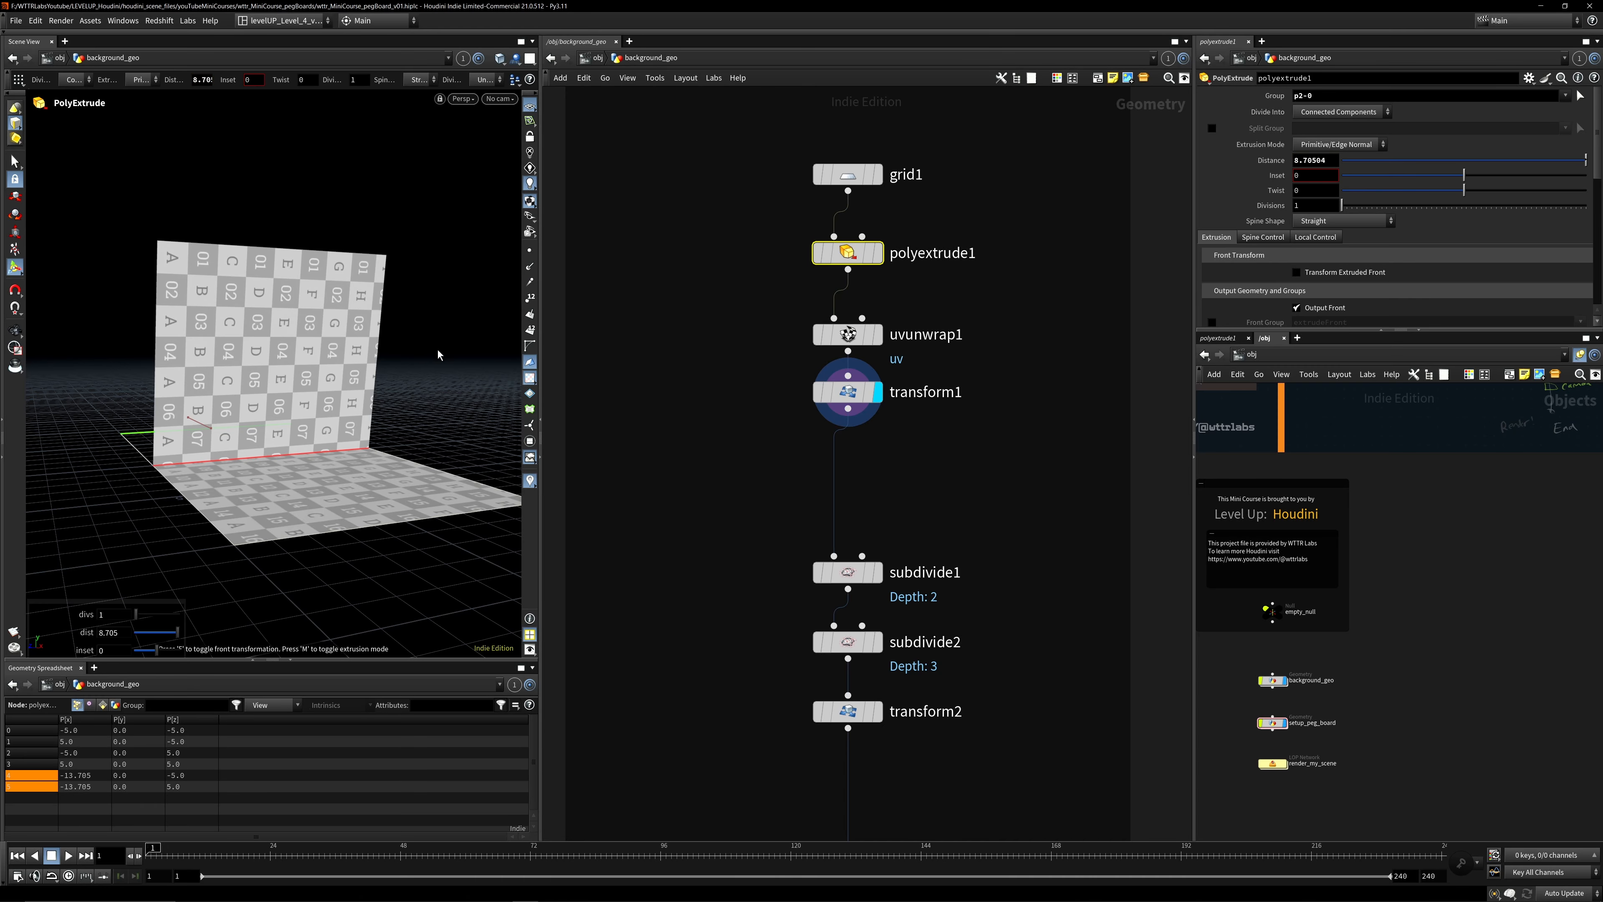
pyautogui.press('Escape')
pyautogui.press('Return')
pyautogui.moveTo(1275, 162); pyautogui.dragTo(732, 209, button='middle')
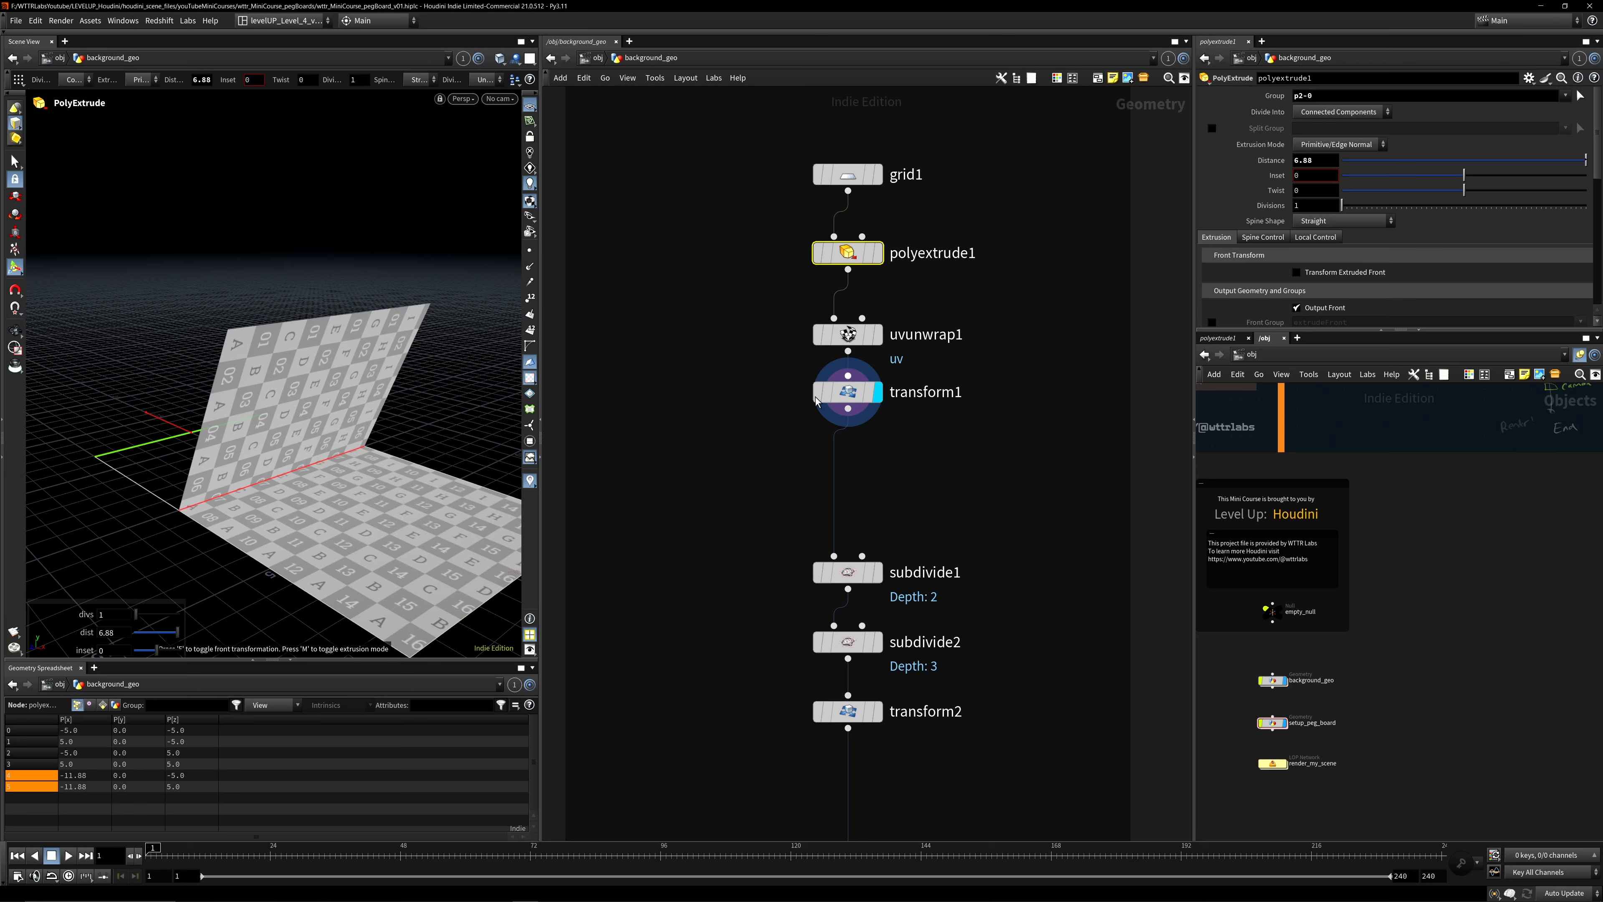
pyautogui.moveTo(757, 385); pyautogui.dragTo(1013, 460)
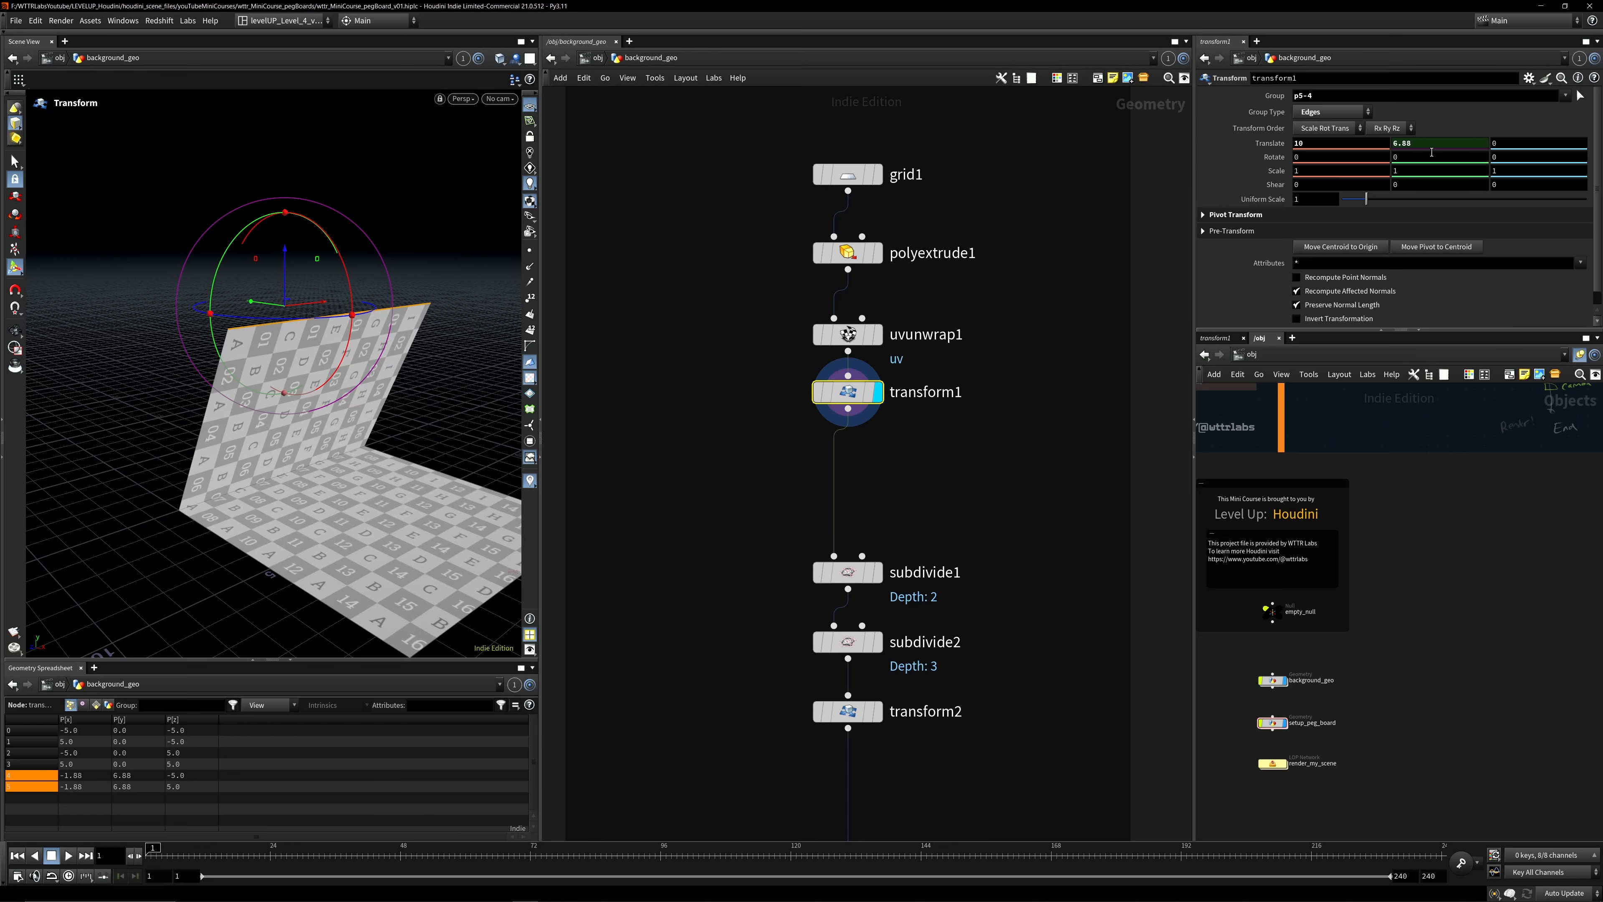
# Undo polyextrude1's distance changes and remove the reference from transform1's Y translation.
pyautogui.hotkey('ctrl', 'z')
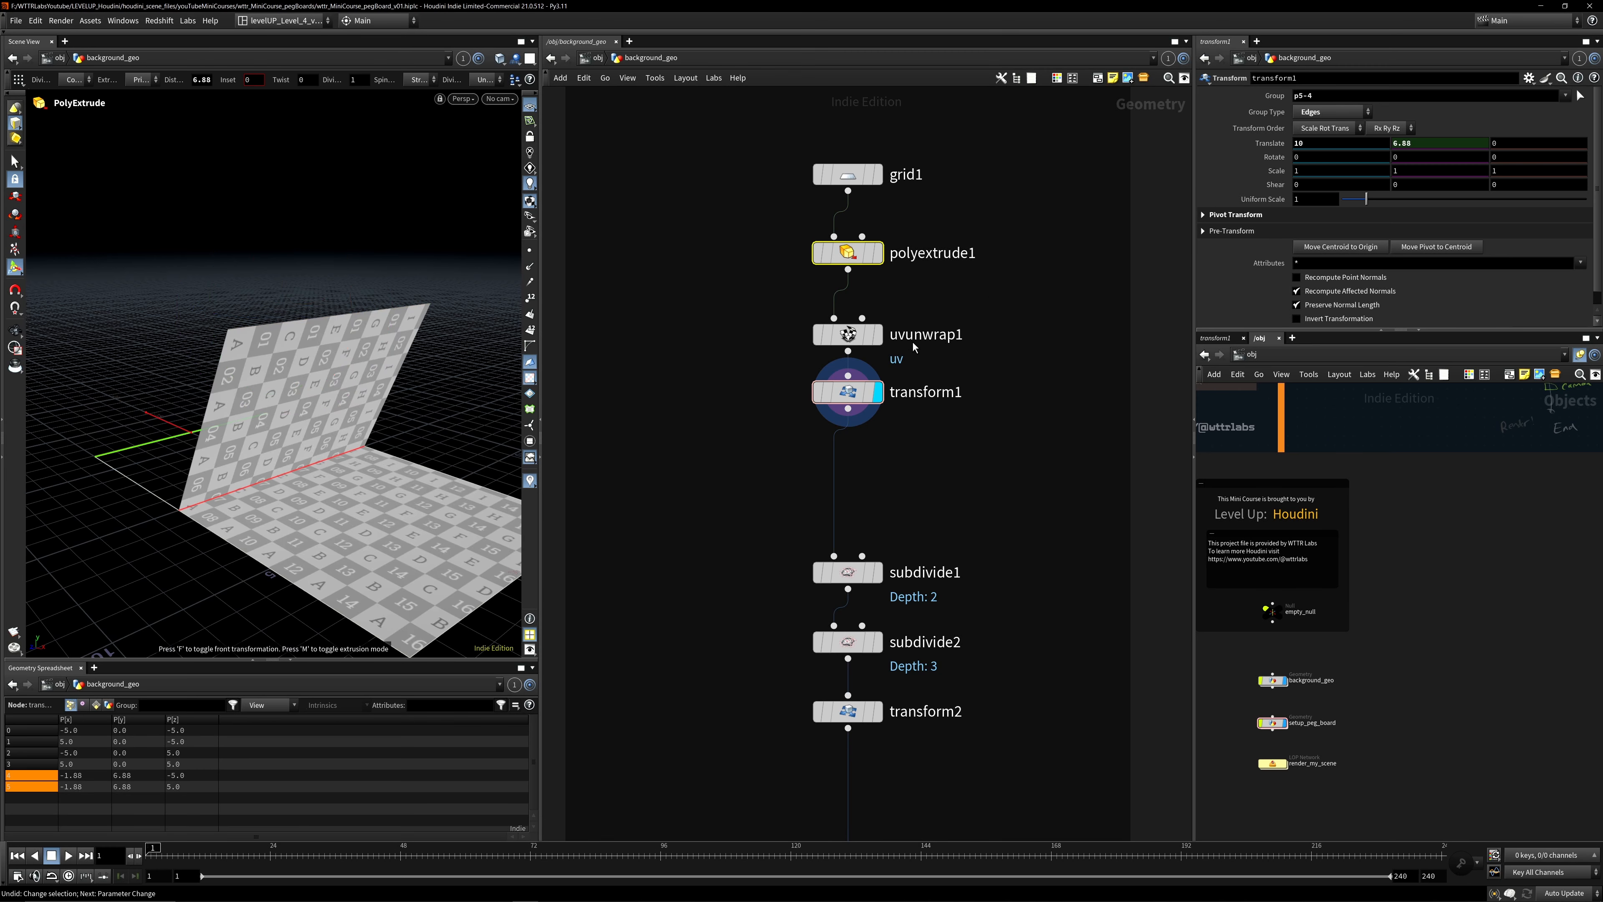
pyautogui.rightClick(1418, 140)
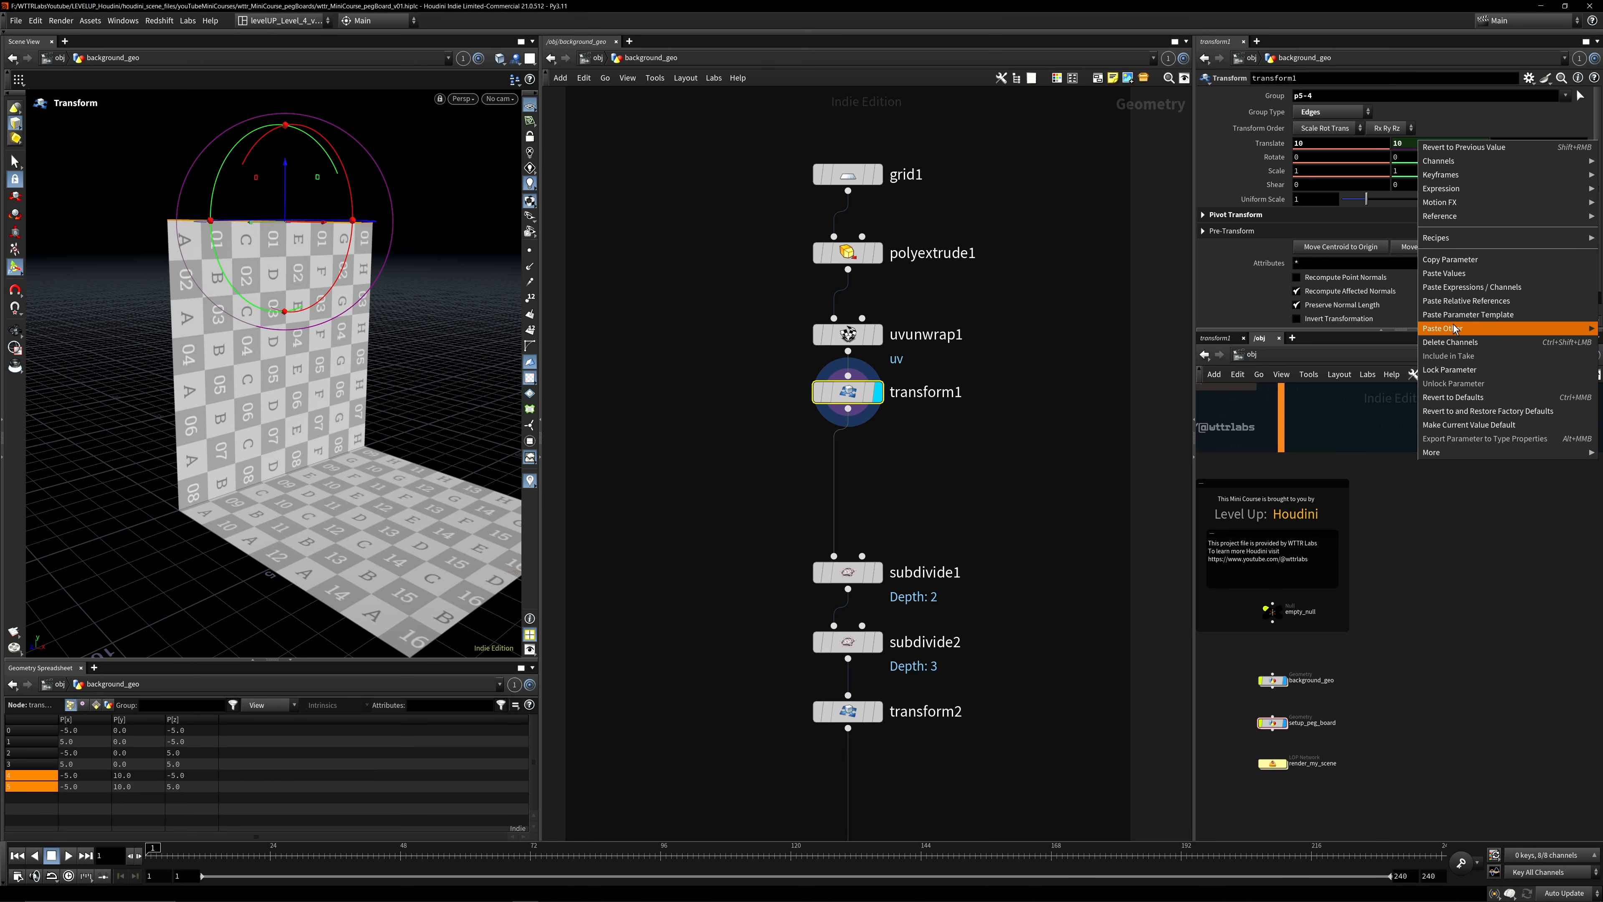
pyautogui.click(1261, 235)
pyautogui.click(847, 252)
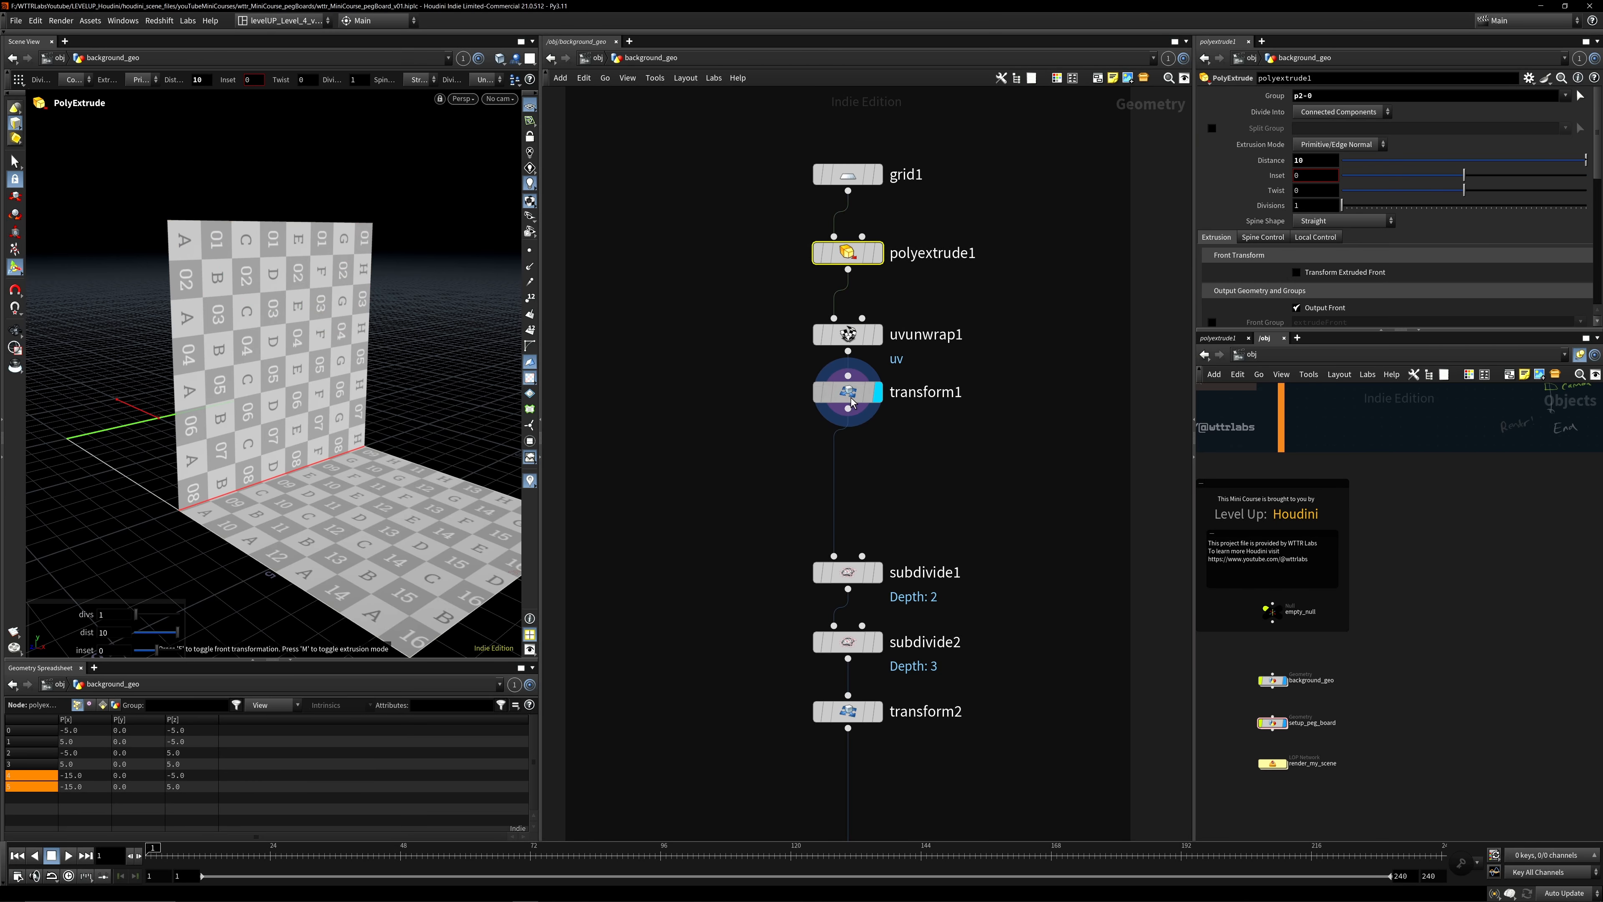
# Undo the accidental handle change, select transform1 and view the backdrop from a low angle.
pyautogui.moveTo(1092, 481); pyautogui.dragTo(1059, 408, button='middle')
pyautogui.moveTo(381, 412); pyautogui.dragTo(418, 433)
pyautogui.hotkey('ctrl', 'z')
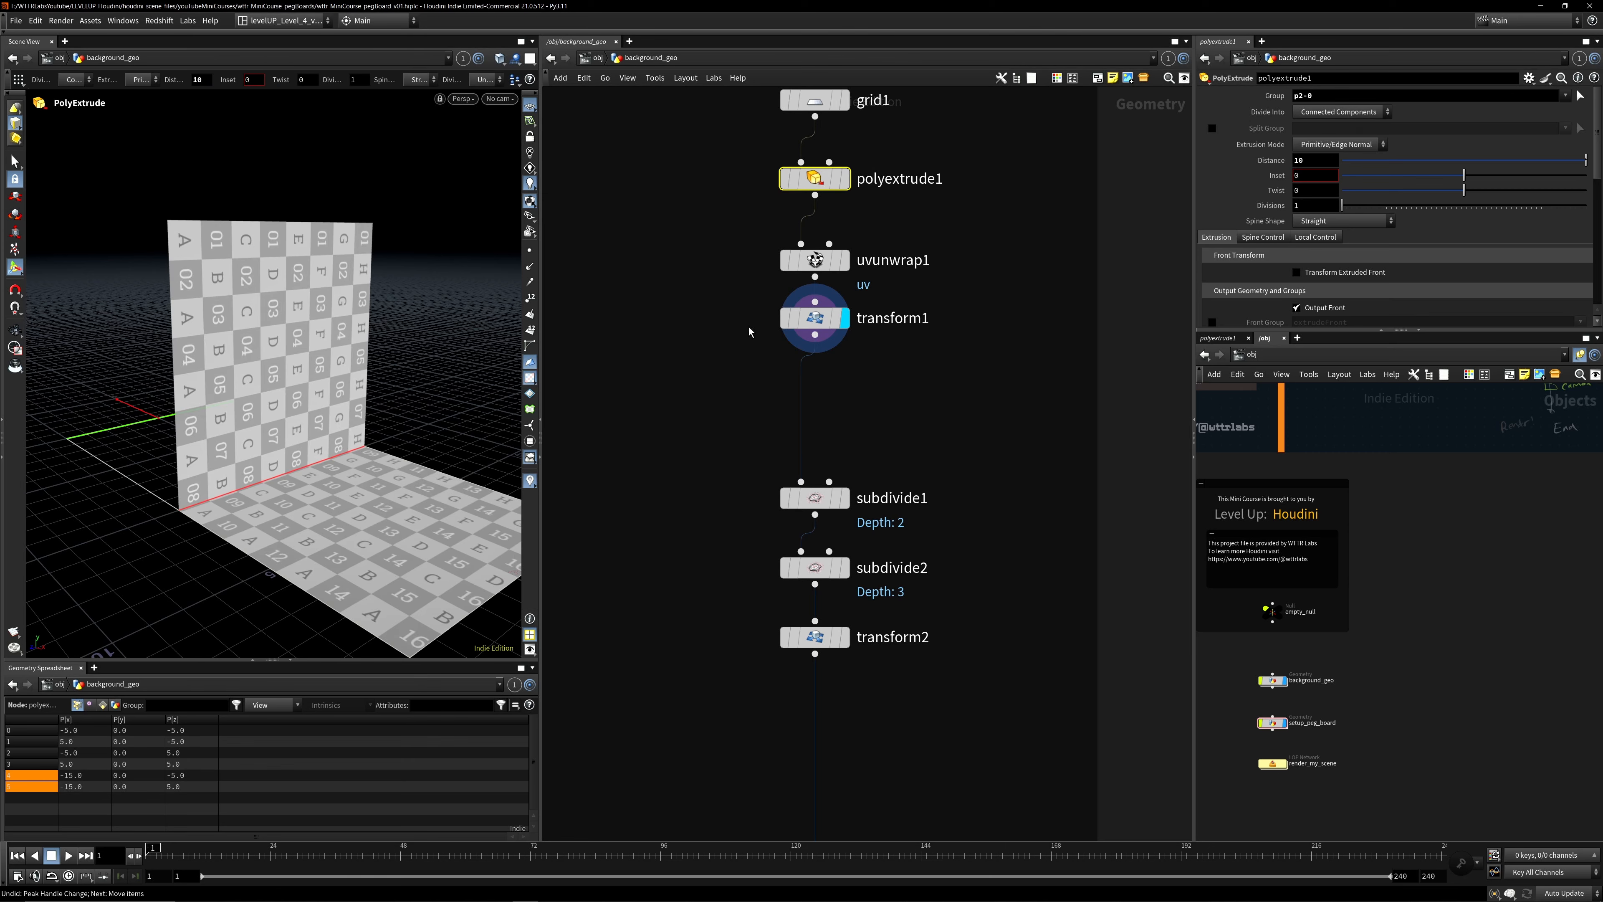
pyautogui.click(815, 320)
pyautogui.moveTo(987, 409); pyautogui.dragTo(991, 297, button='middle')
pyautogui.keyDown('alt'); pyautogui.moveTo(326, 432); pyautogui.dragTo(246, 329); pyautogui.keyUp('alt')
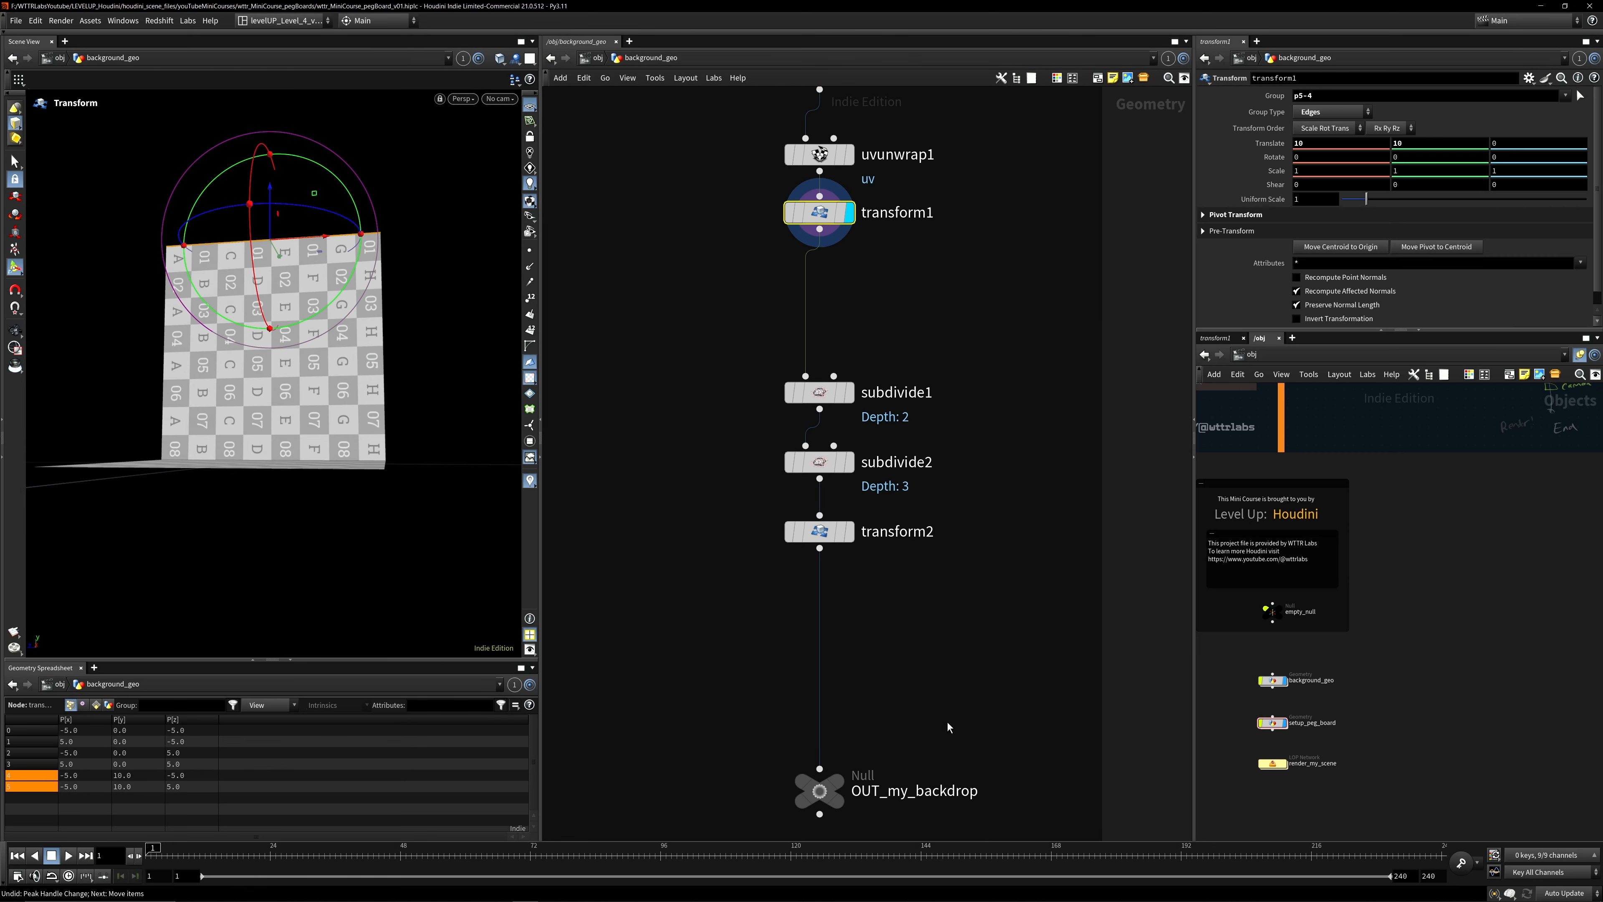
# Display the OUT_my_backdrop null, check the finished backdrop from the front, and save the scene.
pyautogui.click(842, 785)
pyautogui.moveTo(929, 697); pyautogui.dragTo(963, 544, button='middle')
pyautogui.click(848, 639)
pyautogui.hotkey('ctrl', 'c')
pyautogui.scroll(-2, 853, 600)
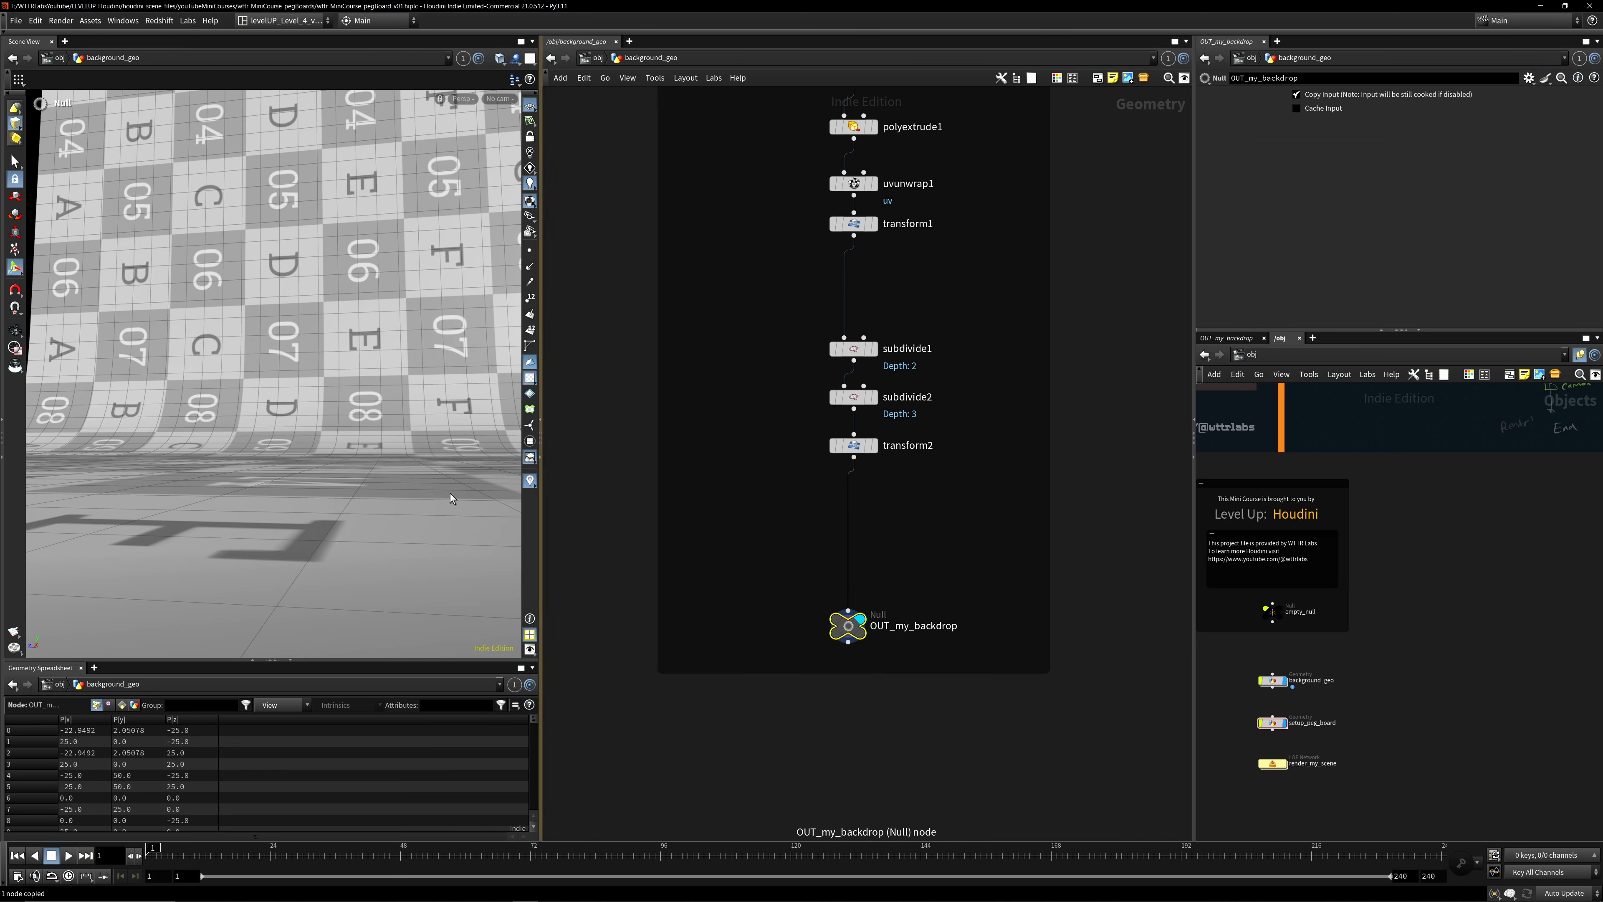
pyautogui.keyDown('alt'); pyautogui.moveTo(451, 498); pyautogui.dragTo(353, 524); pyautogui.keyUp('alt')
pyautogui.keyDown('alt'); pyautogui.moveTo(354, 524); pyautogui.dragTo(303, 452, button='right'); pyautogui.keyUp('alt')
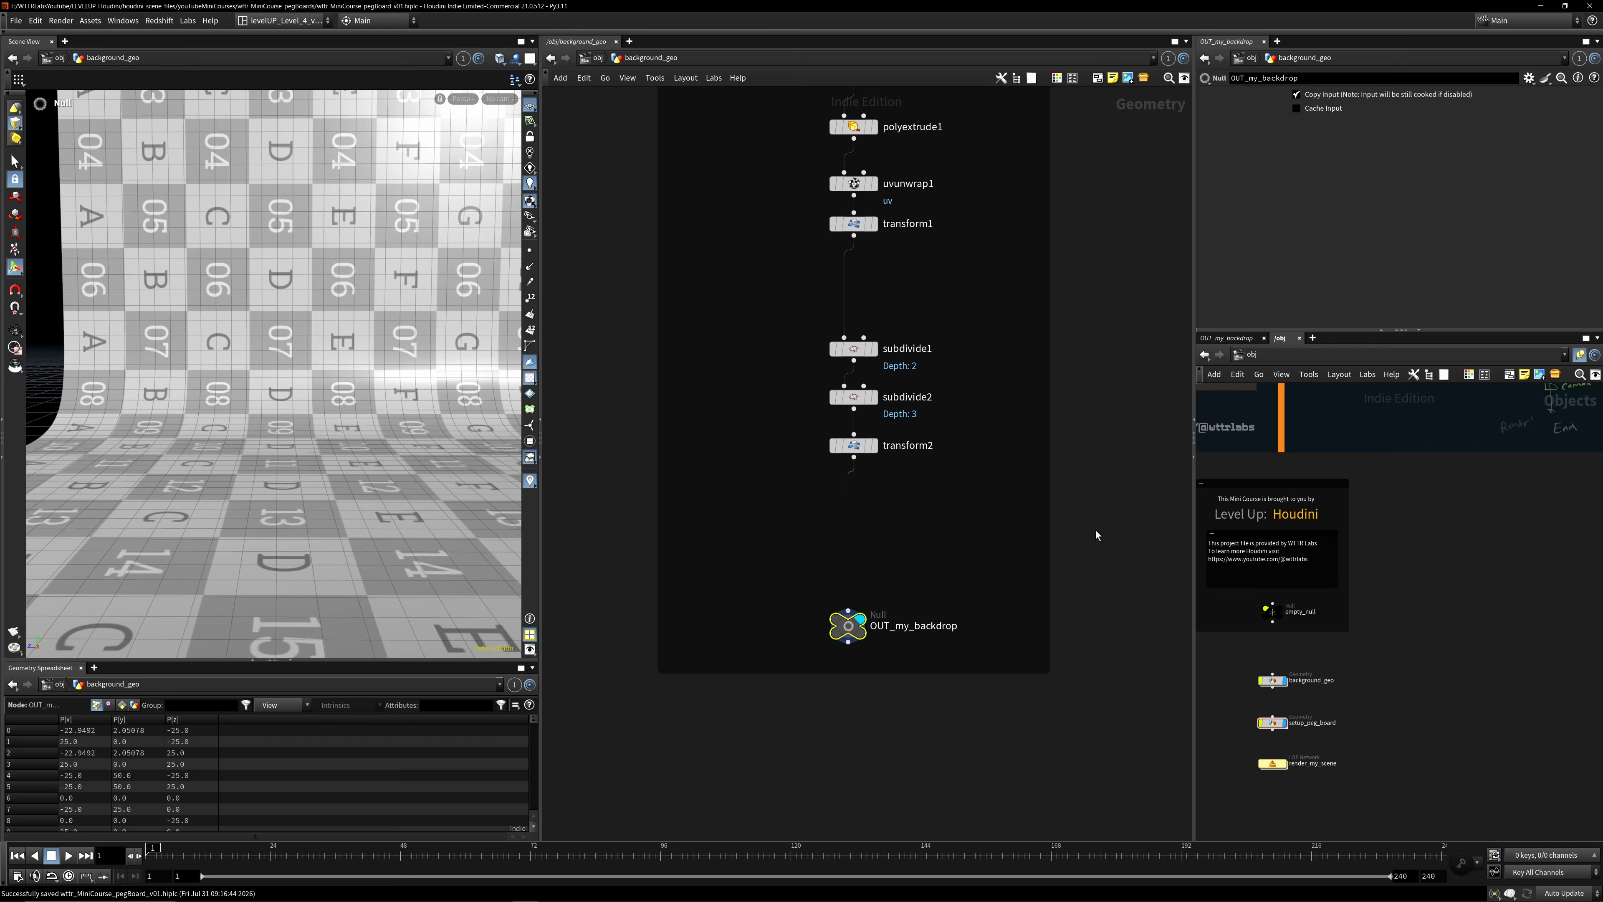
pyautogui.moveTo(872, 581); pyautogui.dragTo(917, 675, button='middle')
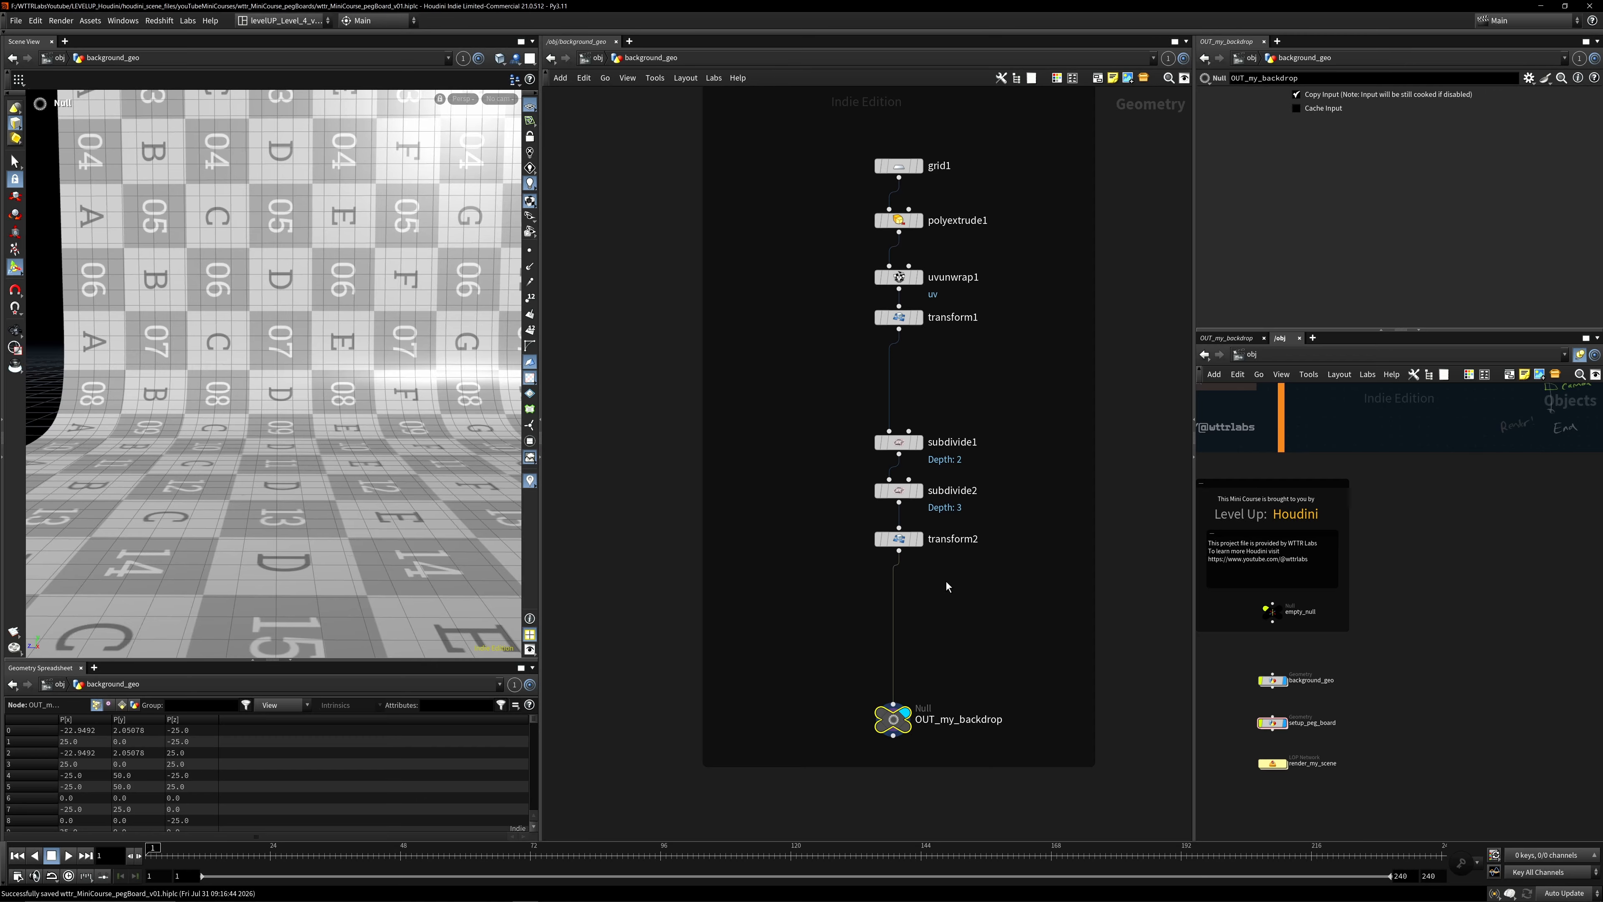
# Return to the object level, move setup_peg_board slightly closer to background_geo, and enter its network.
pyautogui.press('u')
pyautogui.scroll(2, 970, 442)
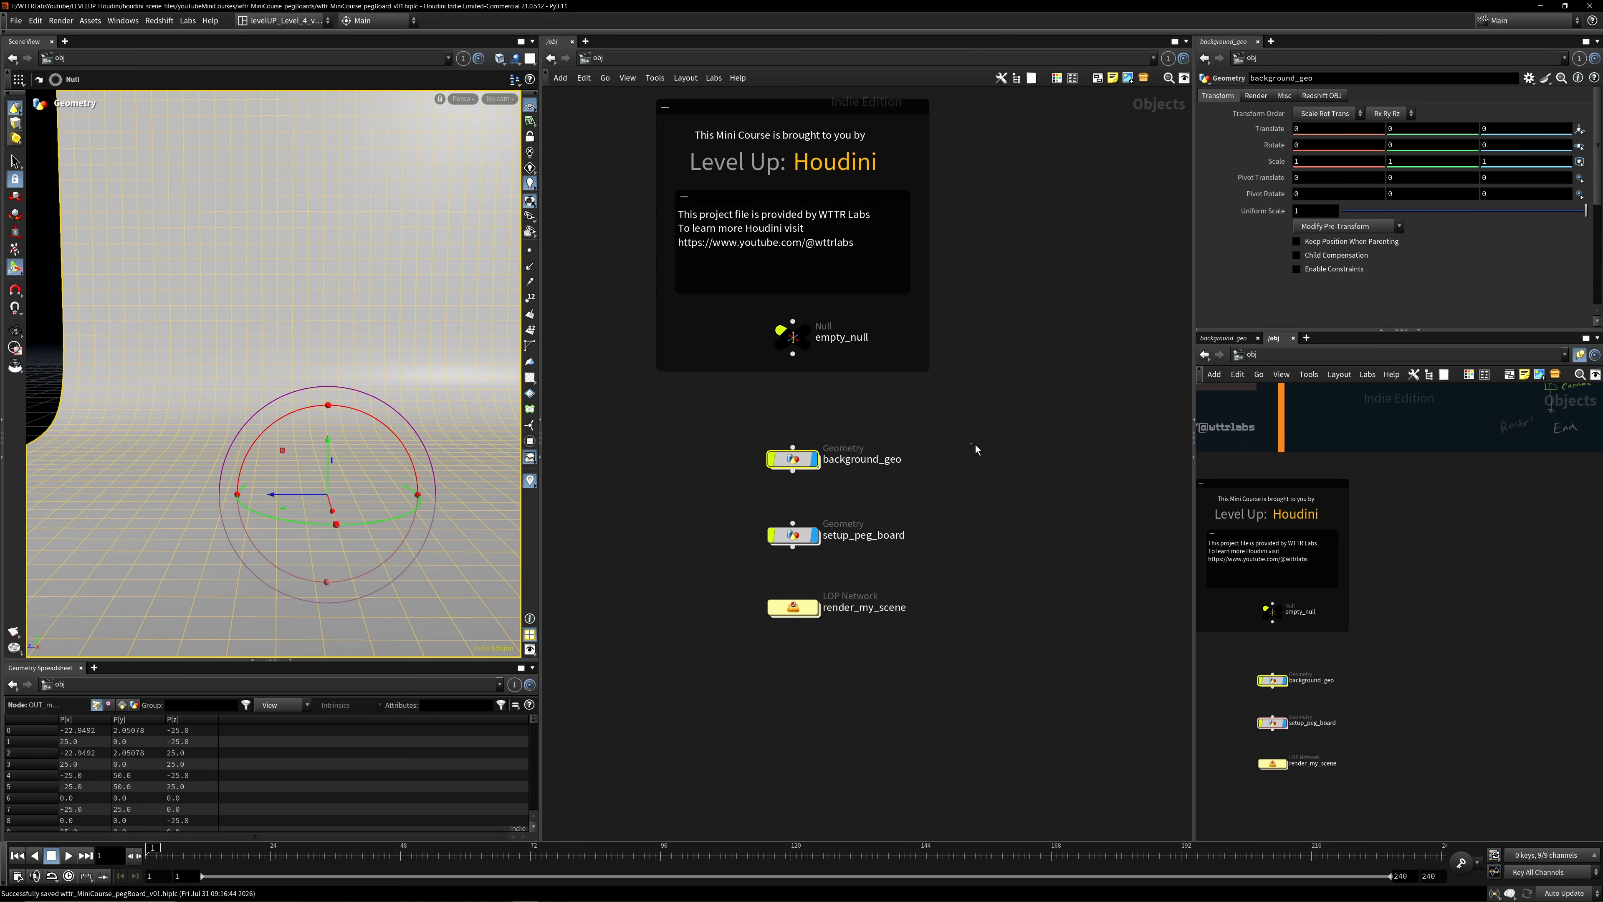
pyautogui.click(975, 444)
pyautogui.moveTo(797, 537); pyautogui.dragTo(797, 524)
pyautogui.moveTo(882, 555); pyautogui.dragTo(884, 527, button='middle')
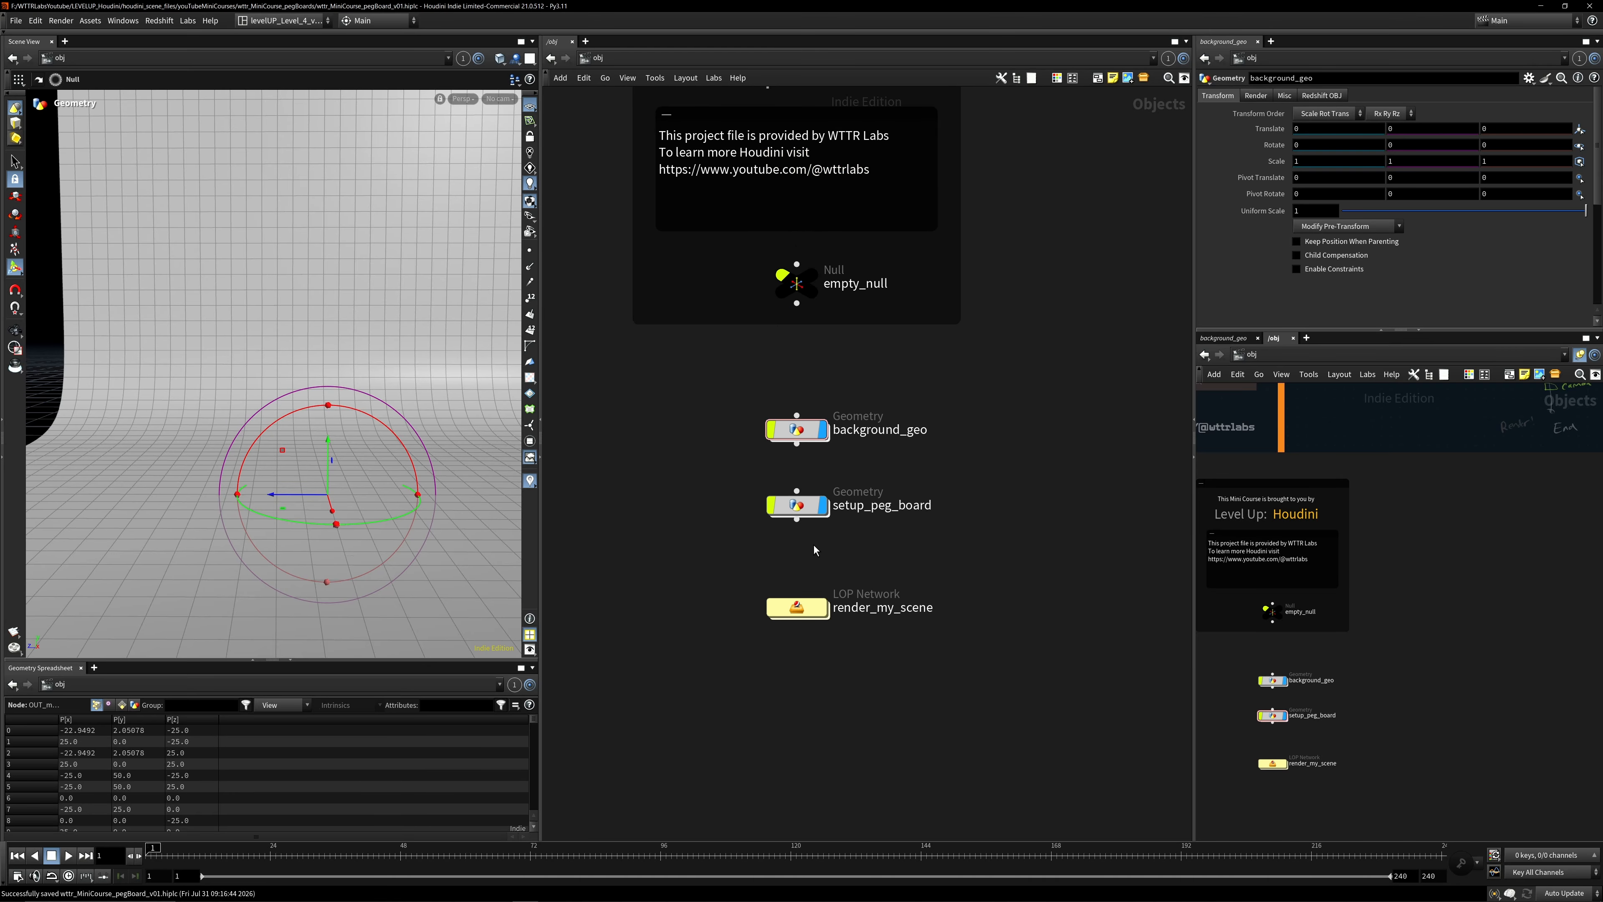
pyautogui.click(796, 502)
pyautogui.doubleClick(800, 504)
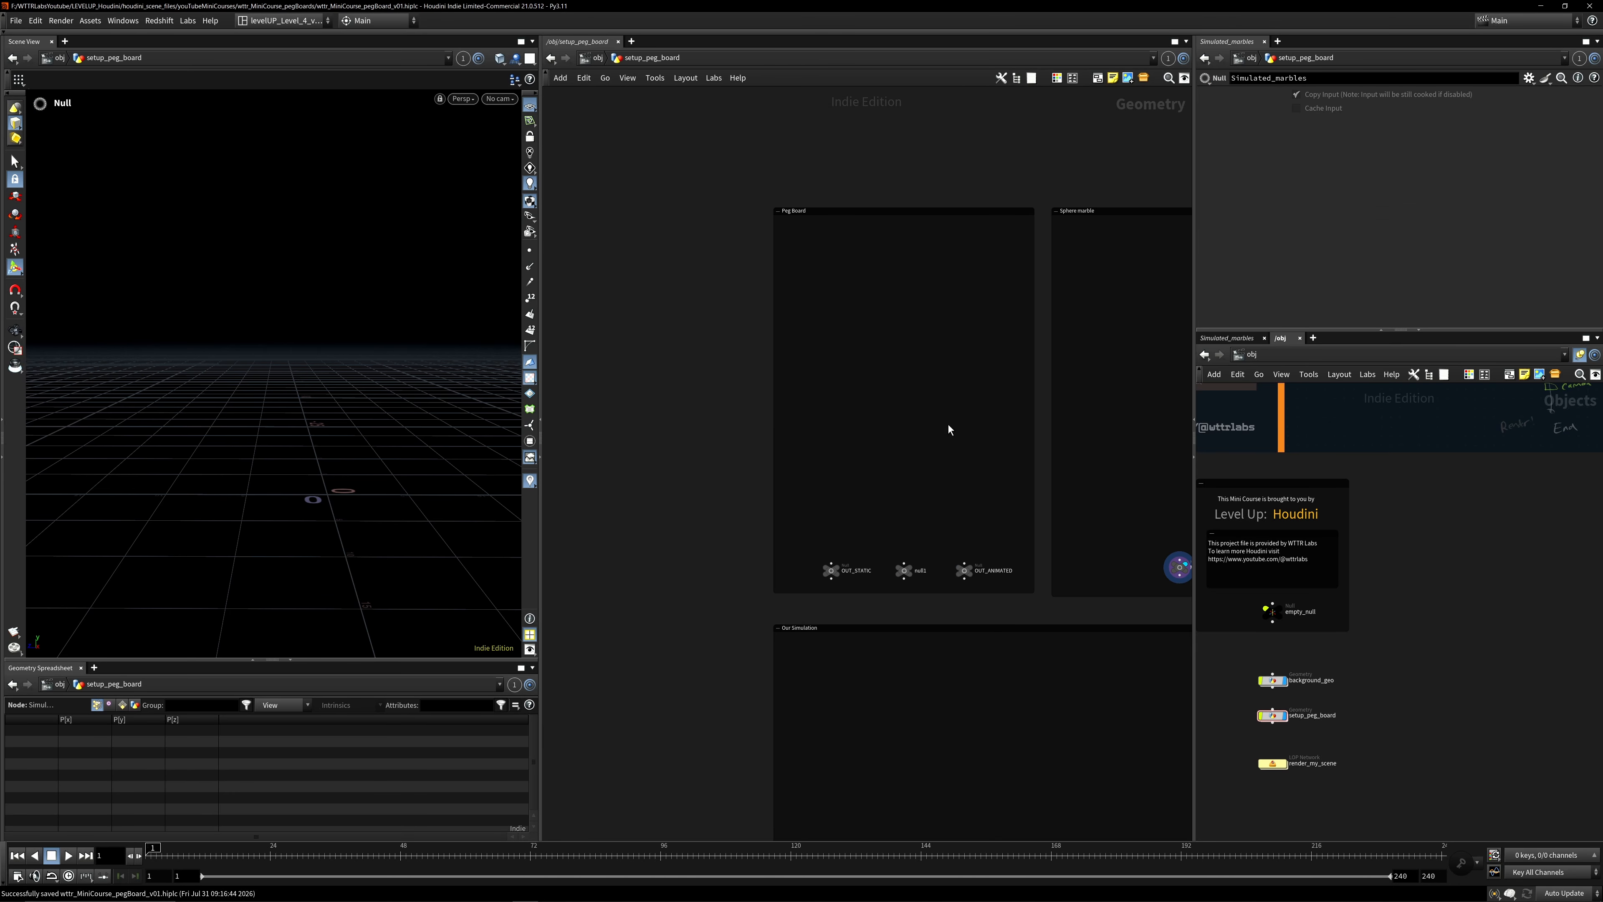
# Add a Grid node near the upper end of the Peg Board network box.
pyautogui.press('Tab')
pyautogui.write('b')
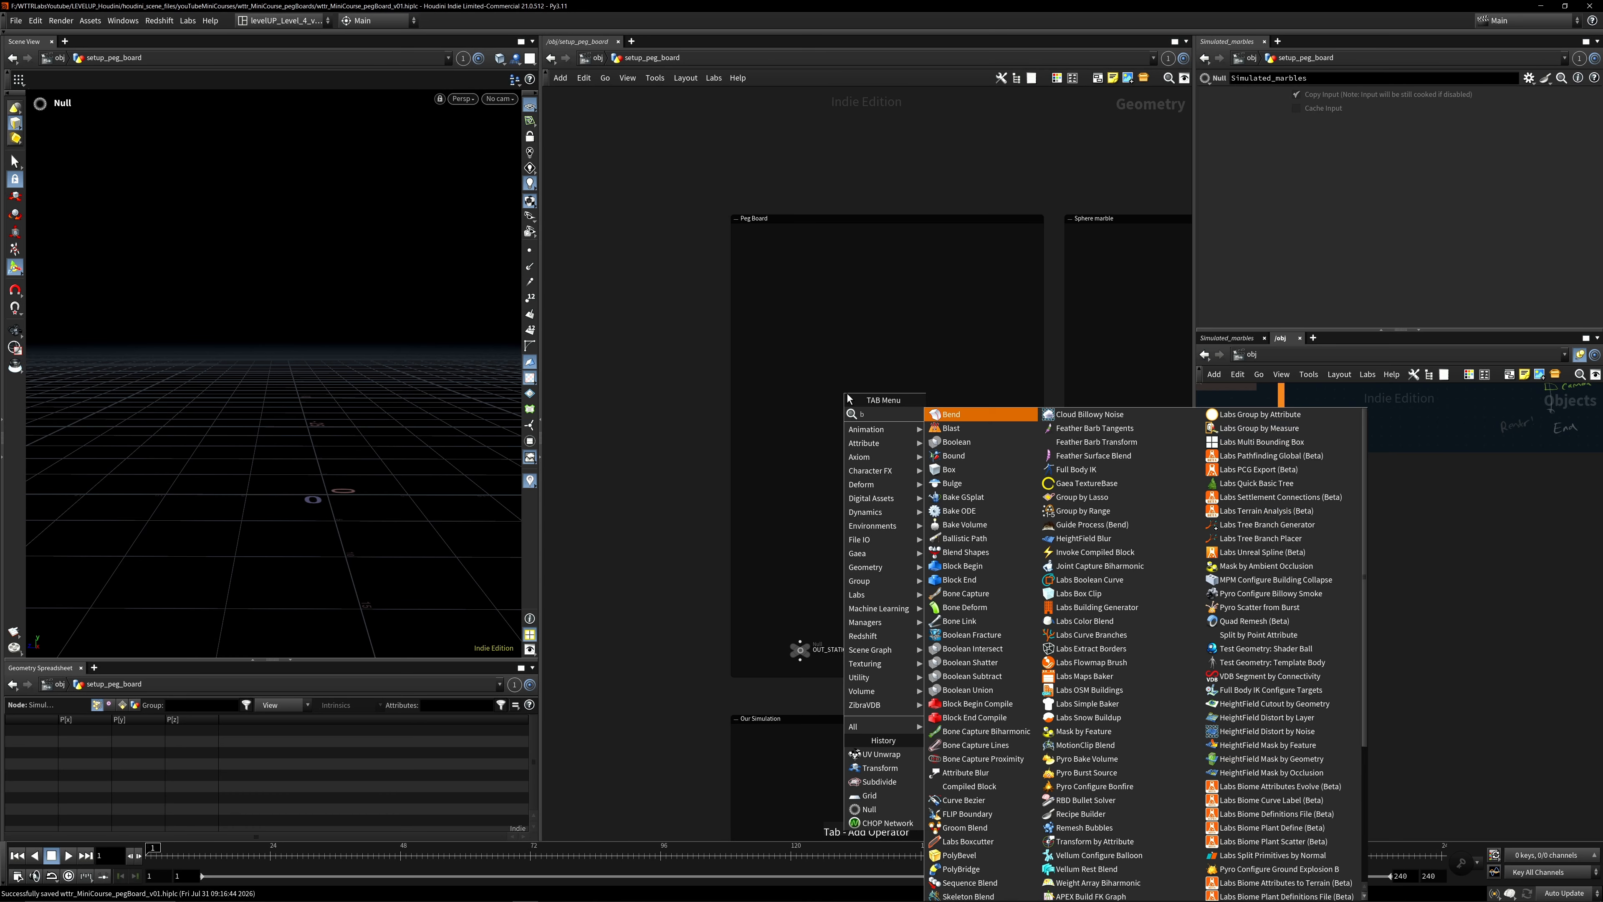
pyautogui.press('BackSpace')
pyautogui.write('b')
pyautogui.press('BackSpace')
pyautogui.write('=')
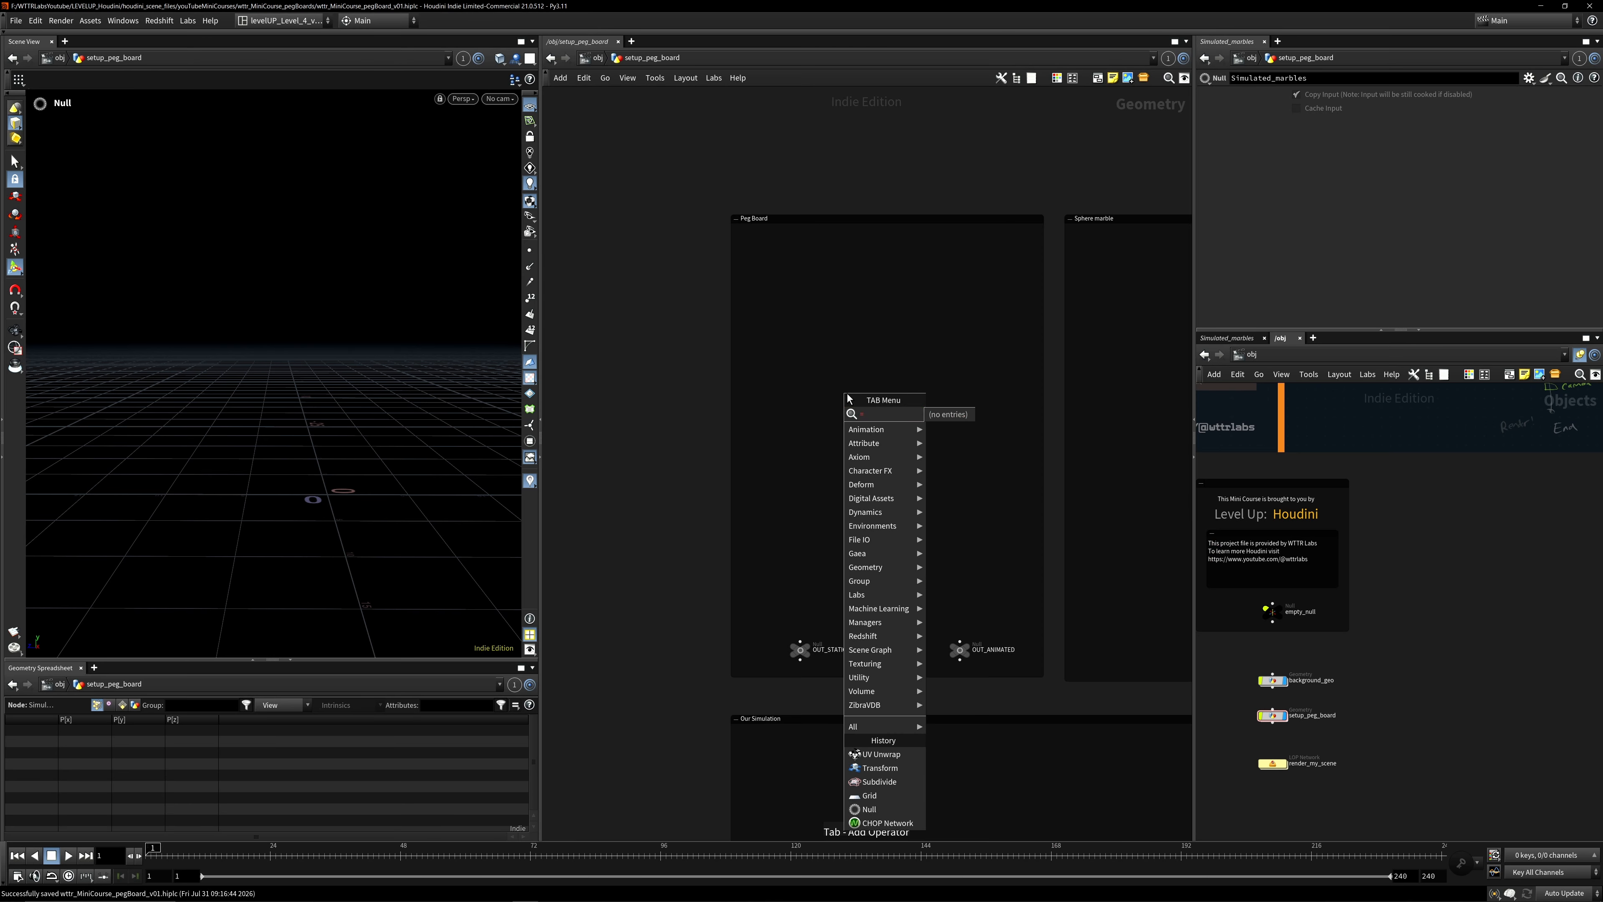
pyautogui.press('BackSpace')
pyautogui.press('BackSpace')
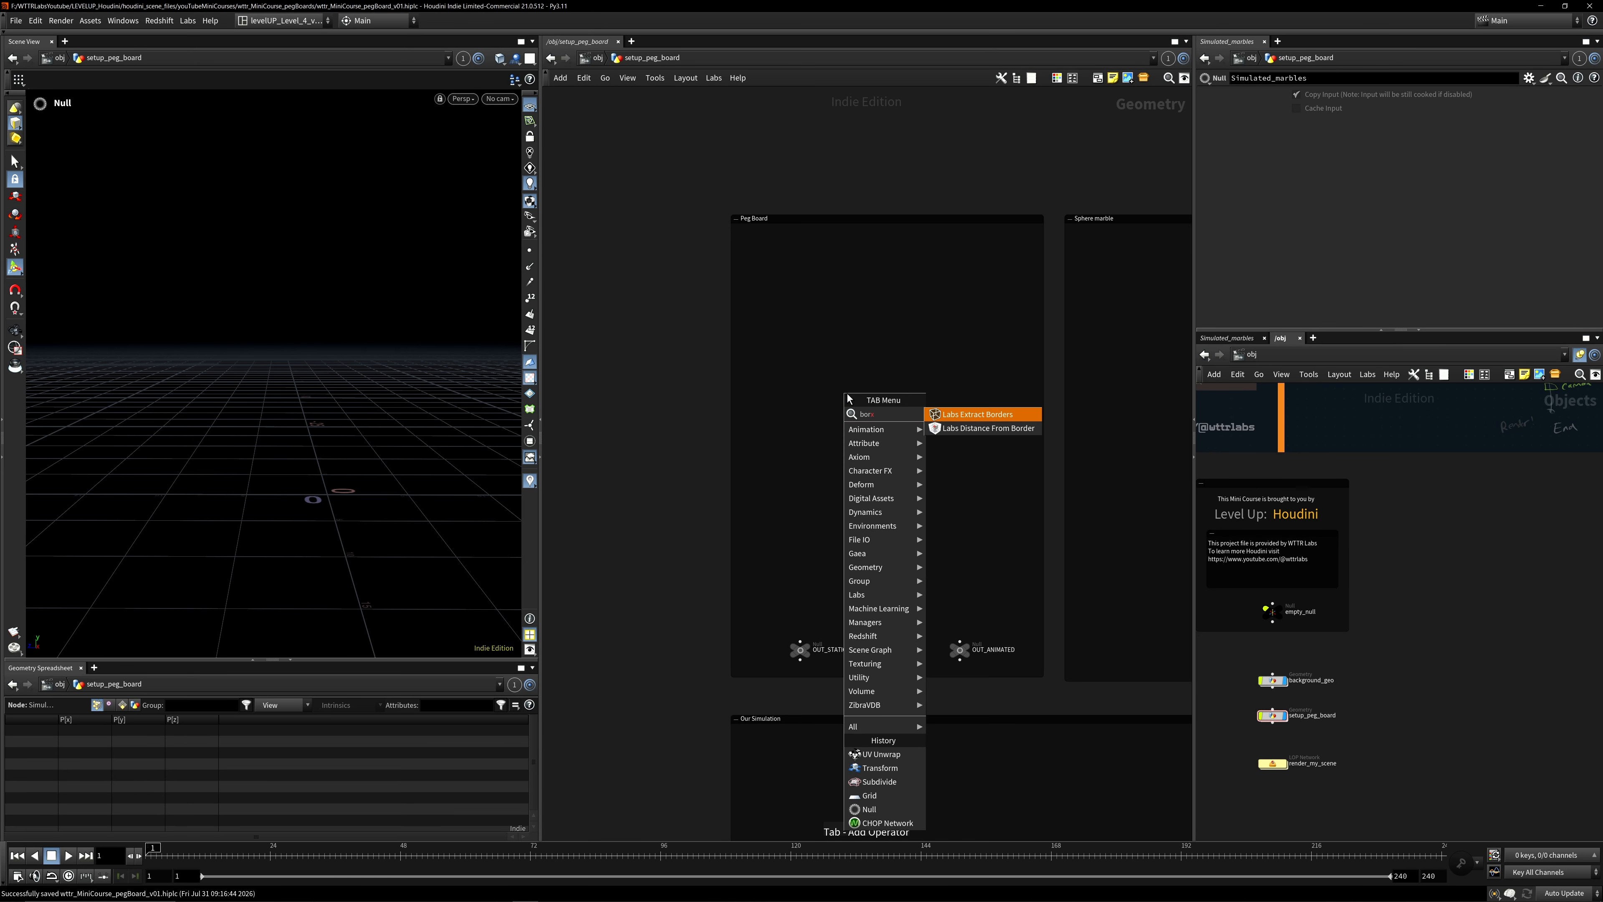
pyautogui.write('grid')
pyautogui.press('Return')
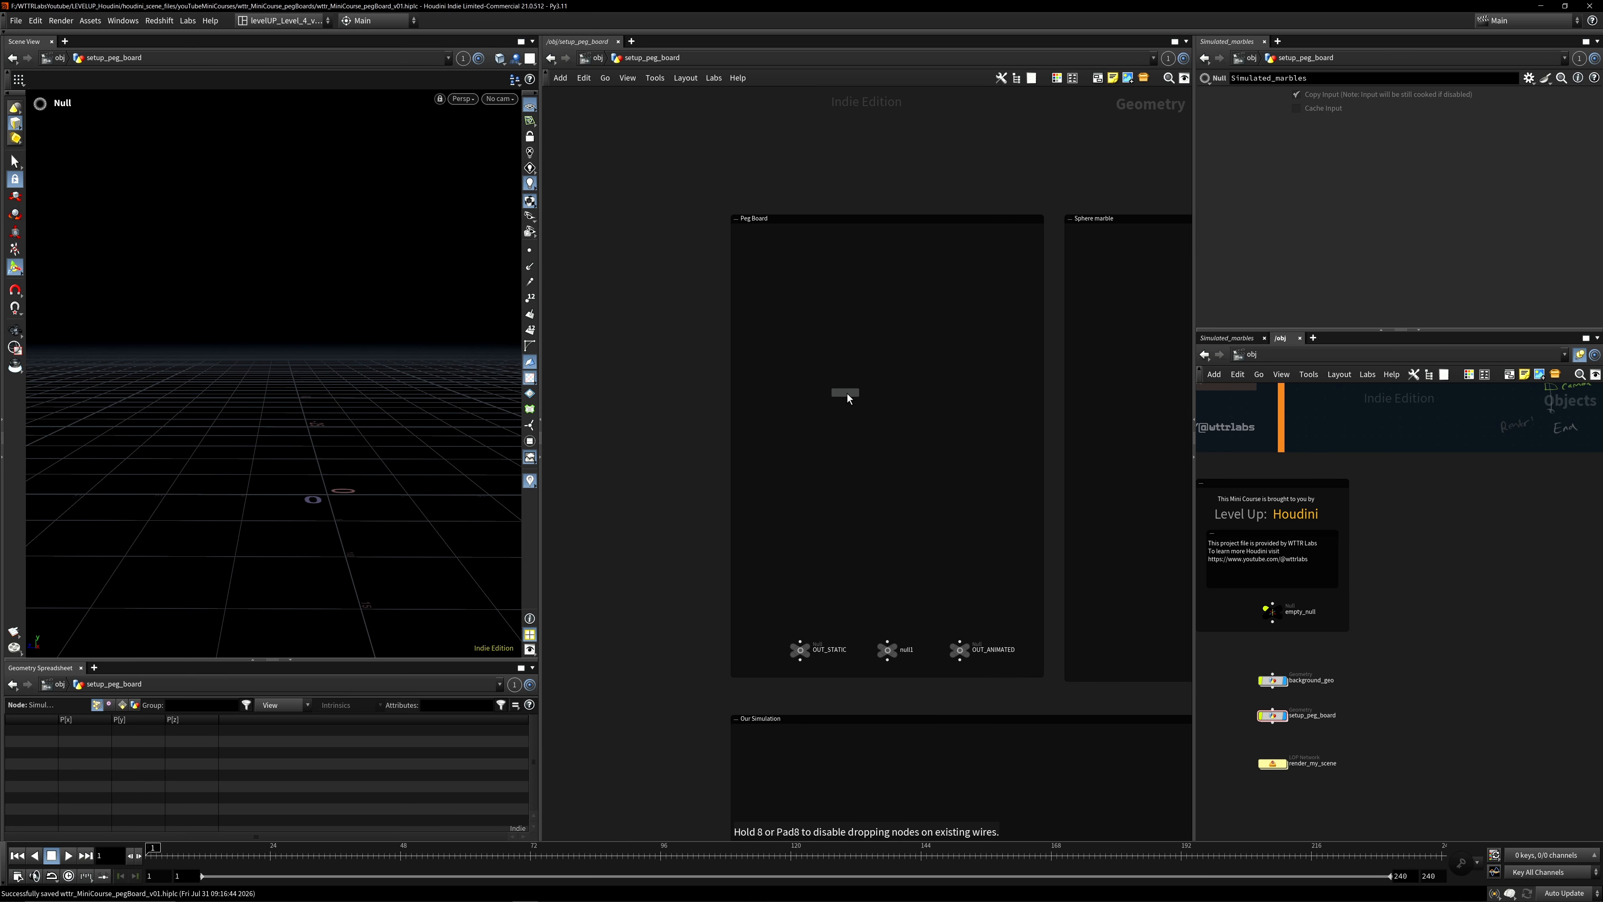
pyautogui.scroll(2, 847, 393)
pyautogui.click(801, 243)
# Try standing the grid upright by rotating it to -90 degrees about Z.
pyautogui.keyDown('alt'); pyautogui.moveTo(344, 433); pyautogui.dragTo(455, 467); pyautogui.keyUp('alt')
pyautogui.moveTo(496, 510); pyautogui.dragTo(475, 577)
pyautogui.keyDown('alt'); pyautogui.moveTo(461, 497); pyautogui.dragTo(330, 455, button='middle'); pyautogui.keyUp('alt')
pyautogui.keyDown('alt'); pyautogui.moveTo(330, 455); pyautogui.dragTo(404, 407); pyautogui.keyUp('alt')
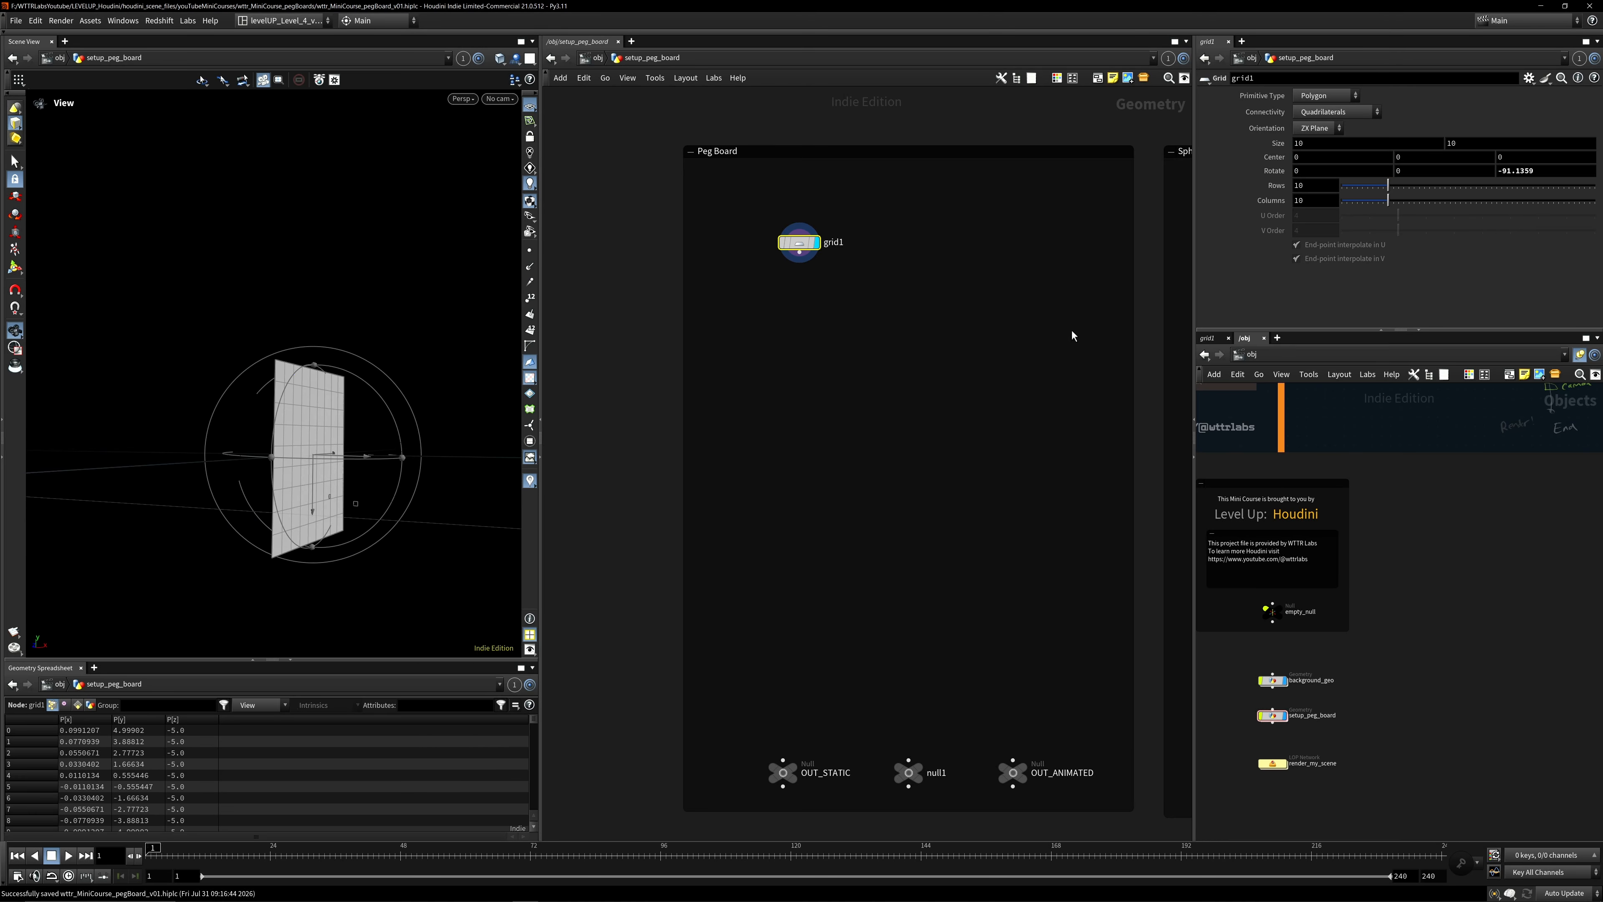
pyautogui.press('Return')
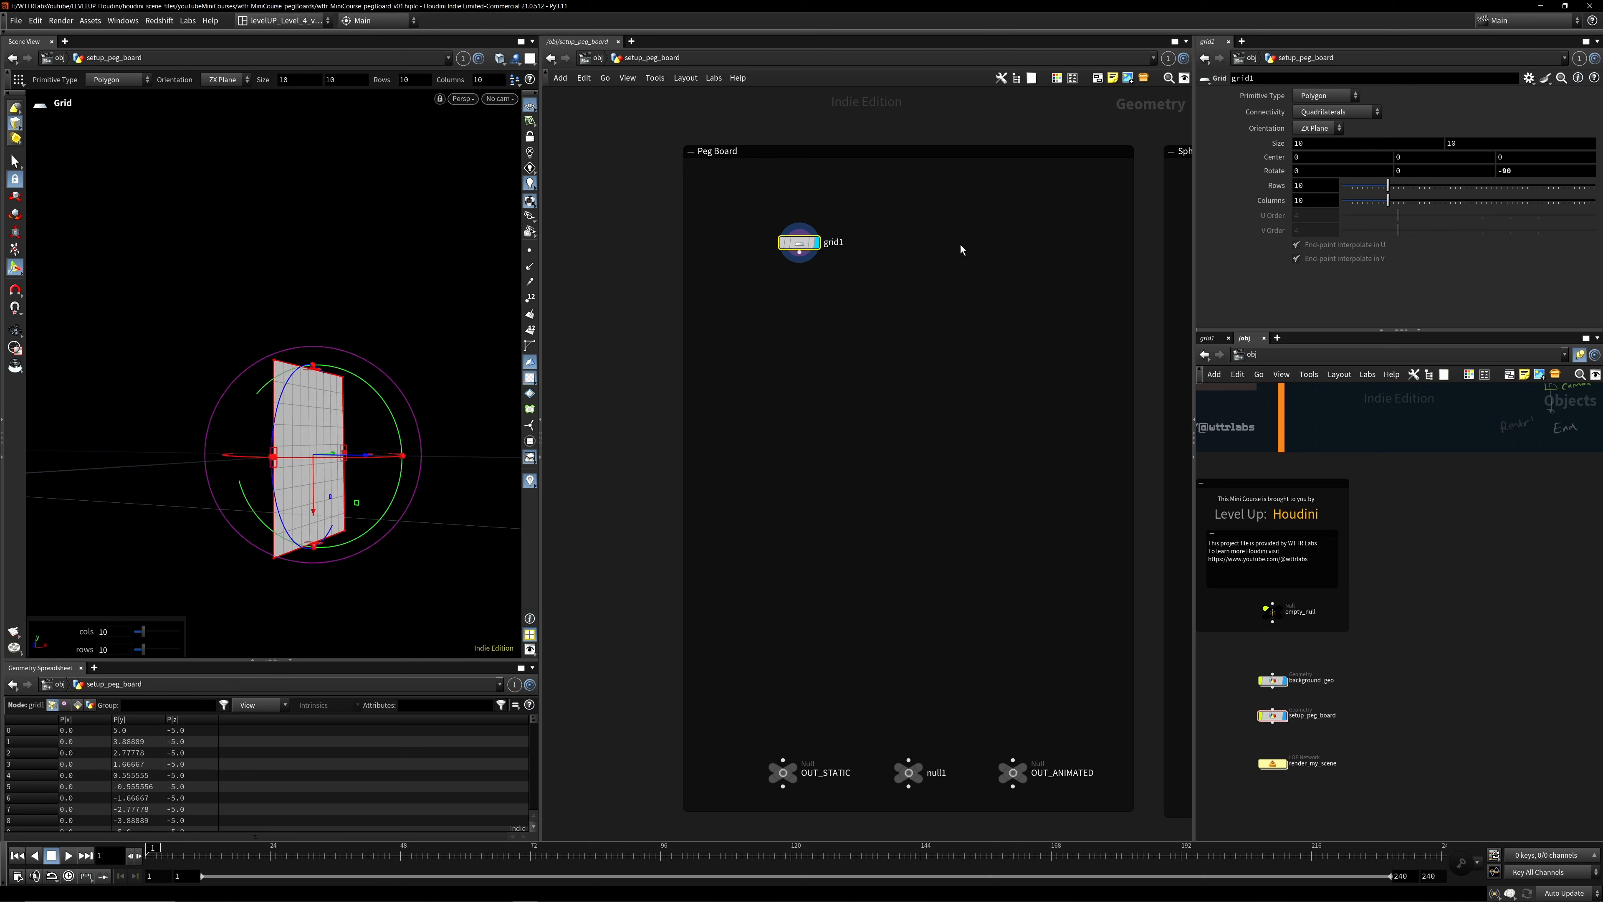
pyautogui.keyDown('alt'); pyautogui.moveTo(347, 359); pyautogui.dragTo(444, 355); pyautogui.keyUp('alt')
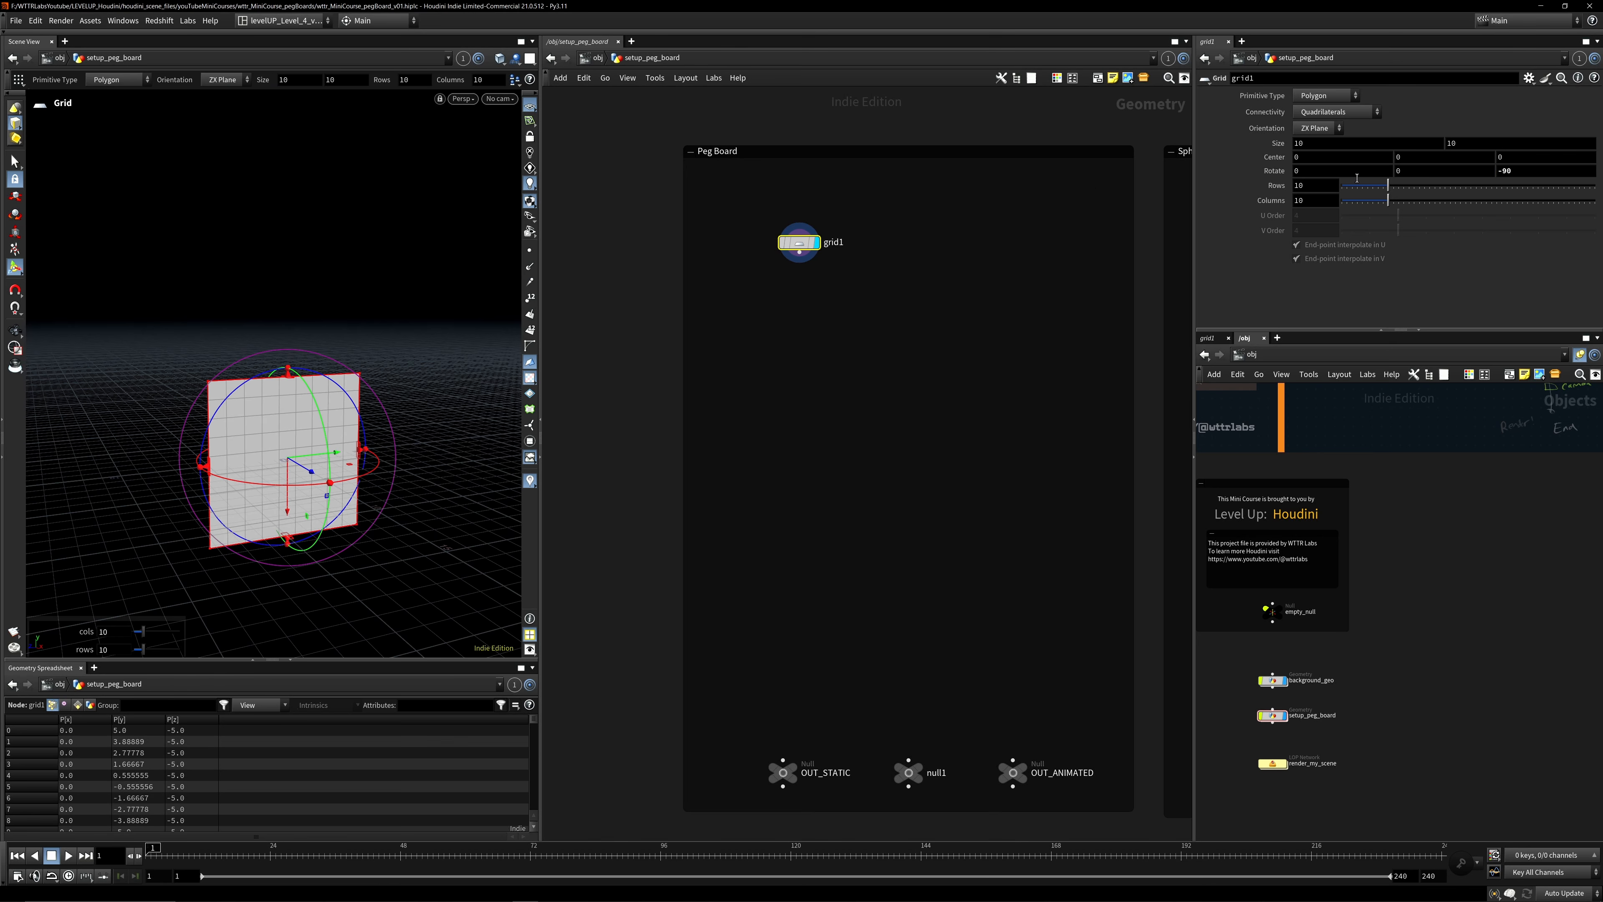
# Reset the grid's Z rotation to its default and set its orientation to YZ Plane.
pyautogui.keyDown('ctrl'); pyautogui.middleClick(1538, 170); pyautogui.keyUp('ctrl')
pyautogui.click(1320, 129)
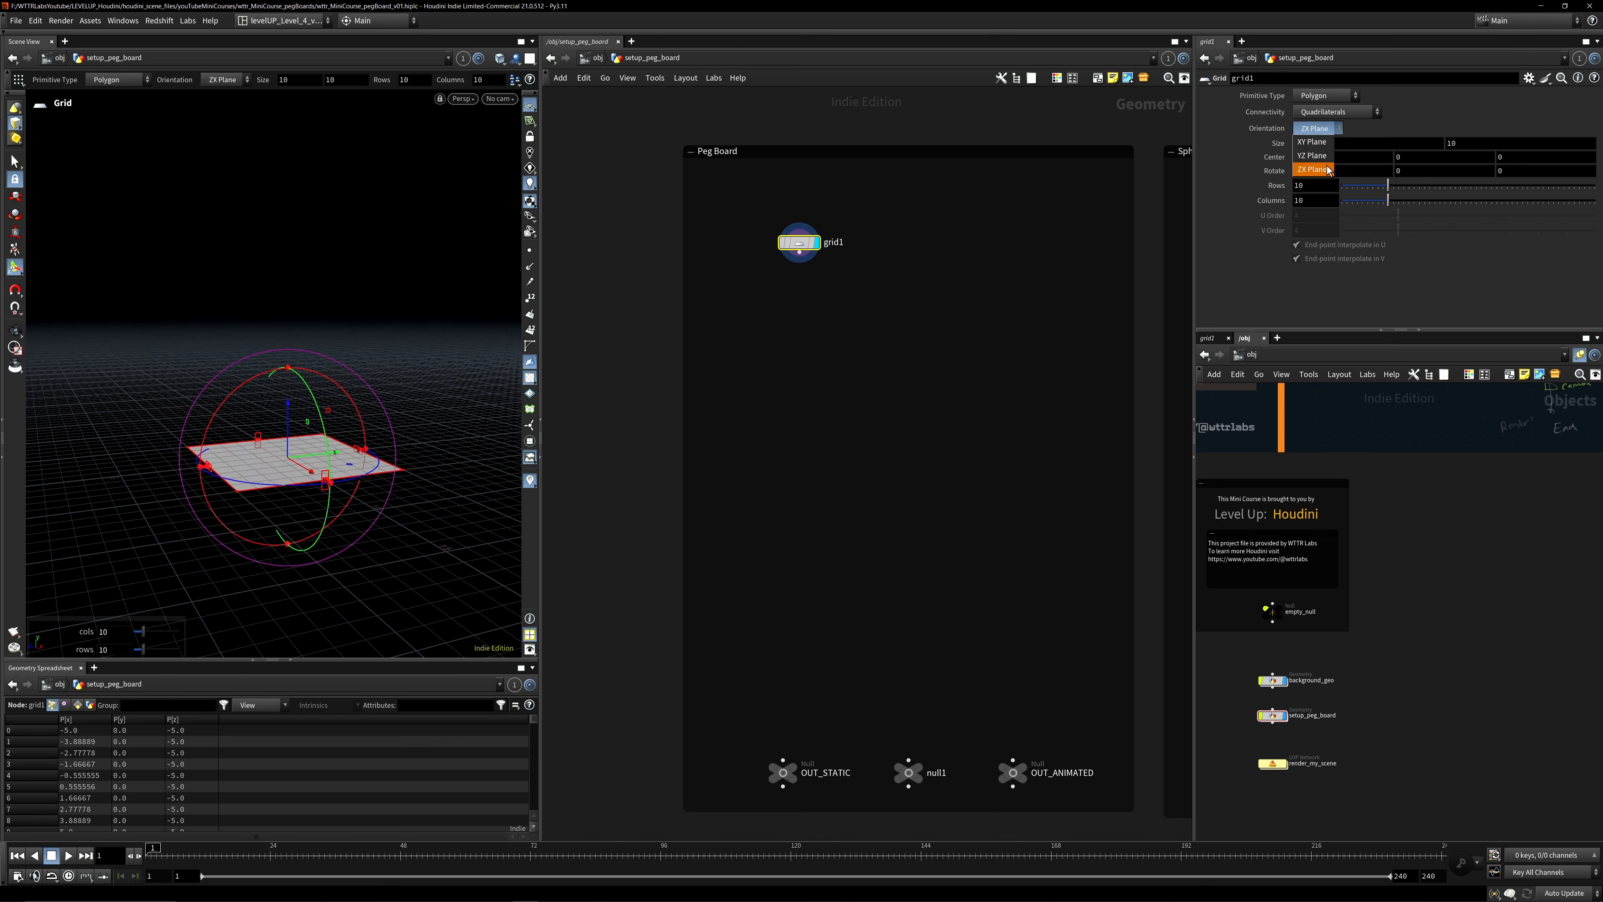
pyautogui.click(1323, 155)
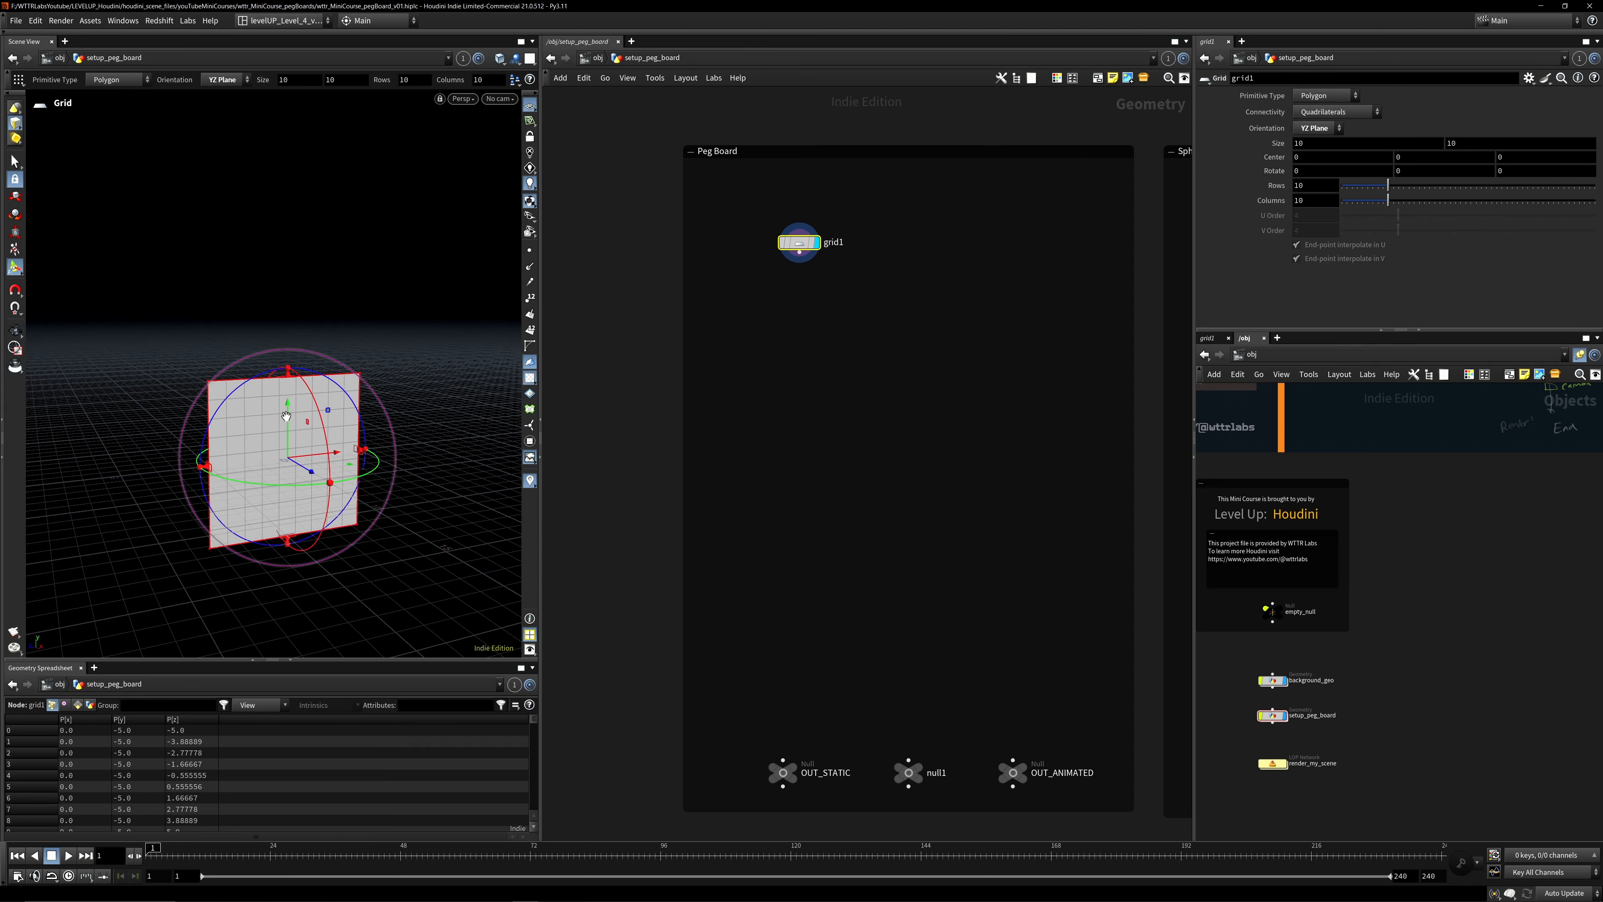
# Set the grid's size to 12 by 6.
pyautogui.keyDown('alt'); pyautogui.moveTo(468, 443); pyautogui.dragTo(412, 502); pyautogui.keyUp('alt')
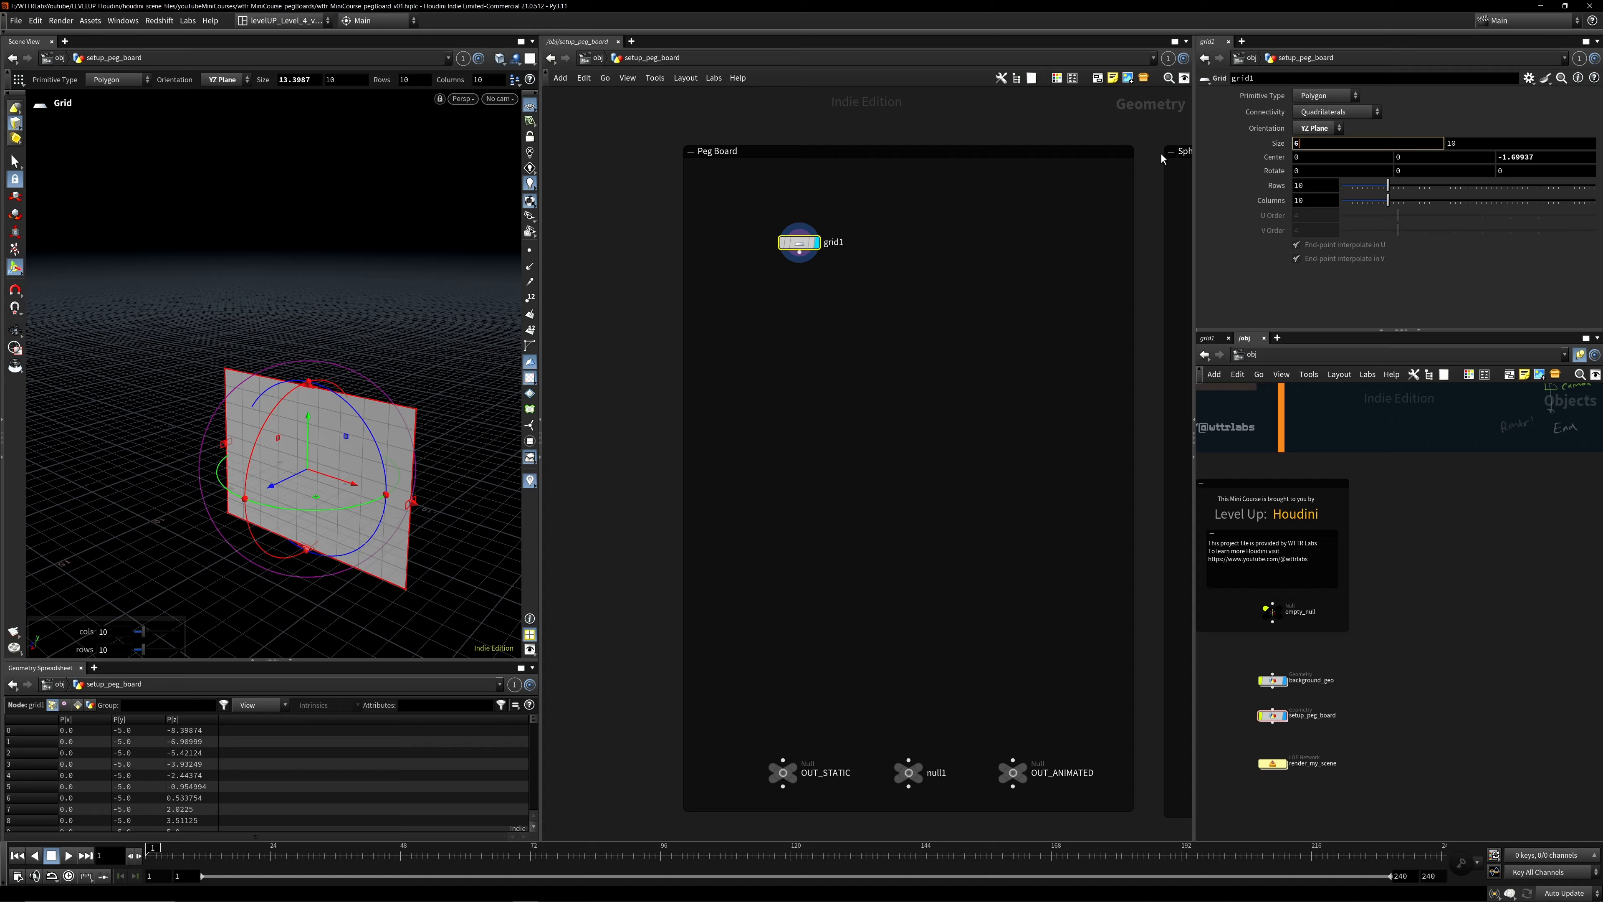
pyautogui.press('Tab')
pyautogui.write('6')
pyautogui.press('Return')
pyautogui.keyDown('alt'); pyautogui.moveTo(344, 476); pyautogui.dragTo(311, 420); pyautogui.keyUp('alt')
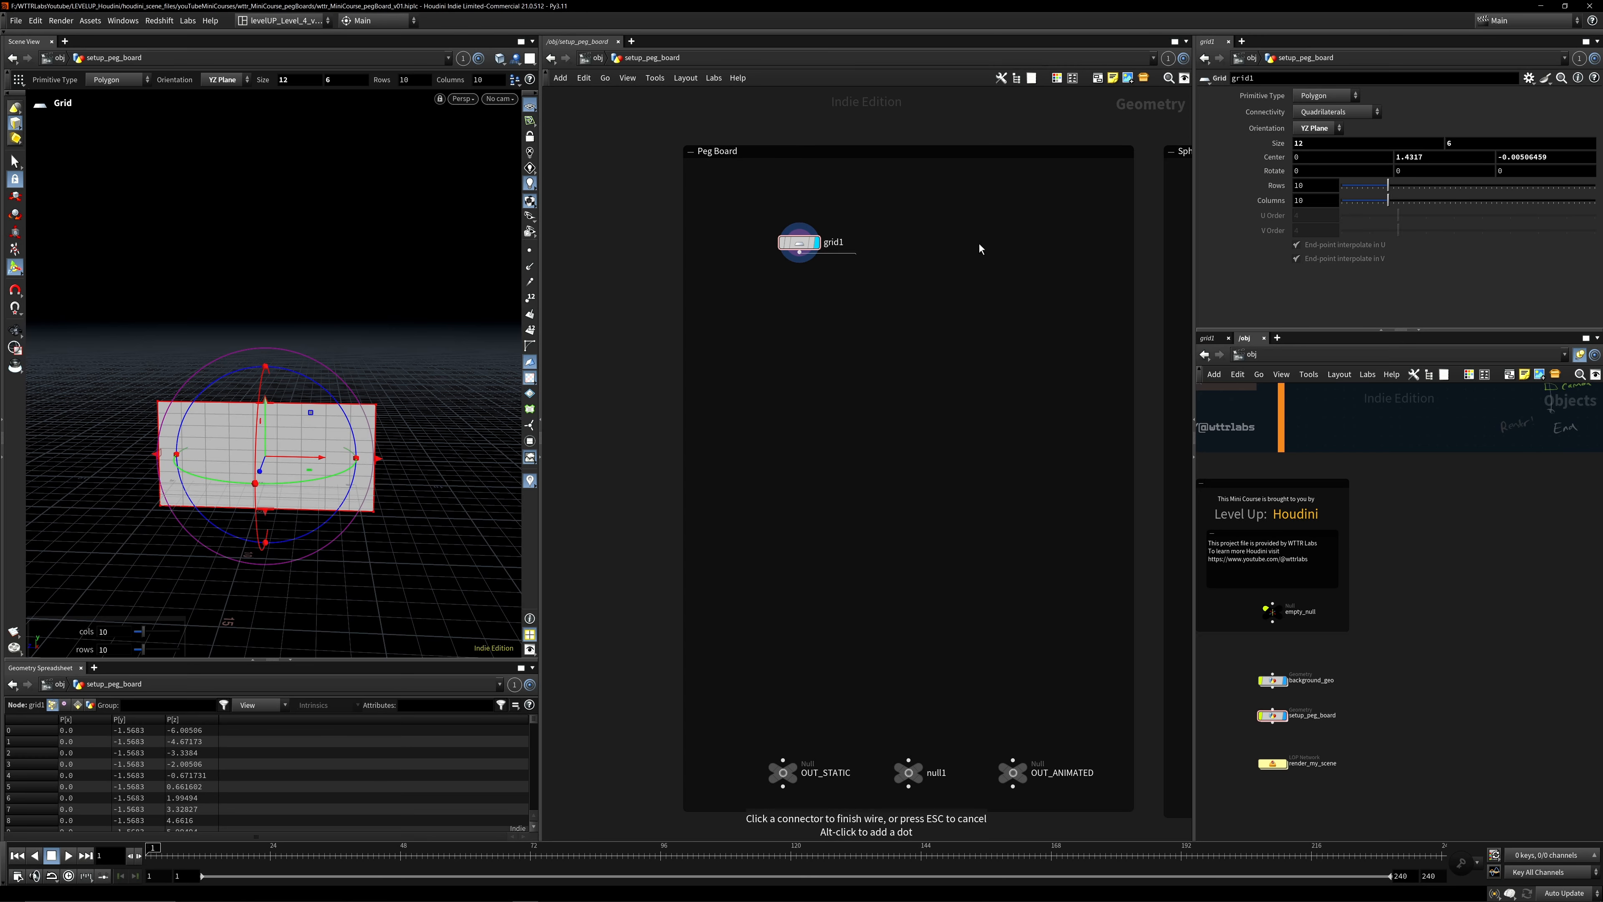
# Reset the grid's center to 0, 0, 0.
pyautogui.click(1438, 164)
pyautogui.press('Tab')
pyautogui.write('0')
pyautogui.press('Return')
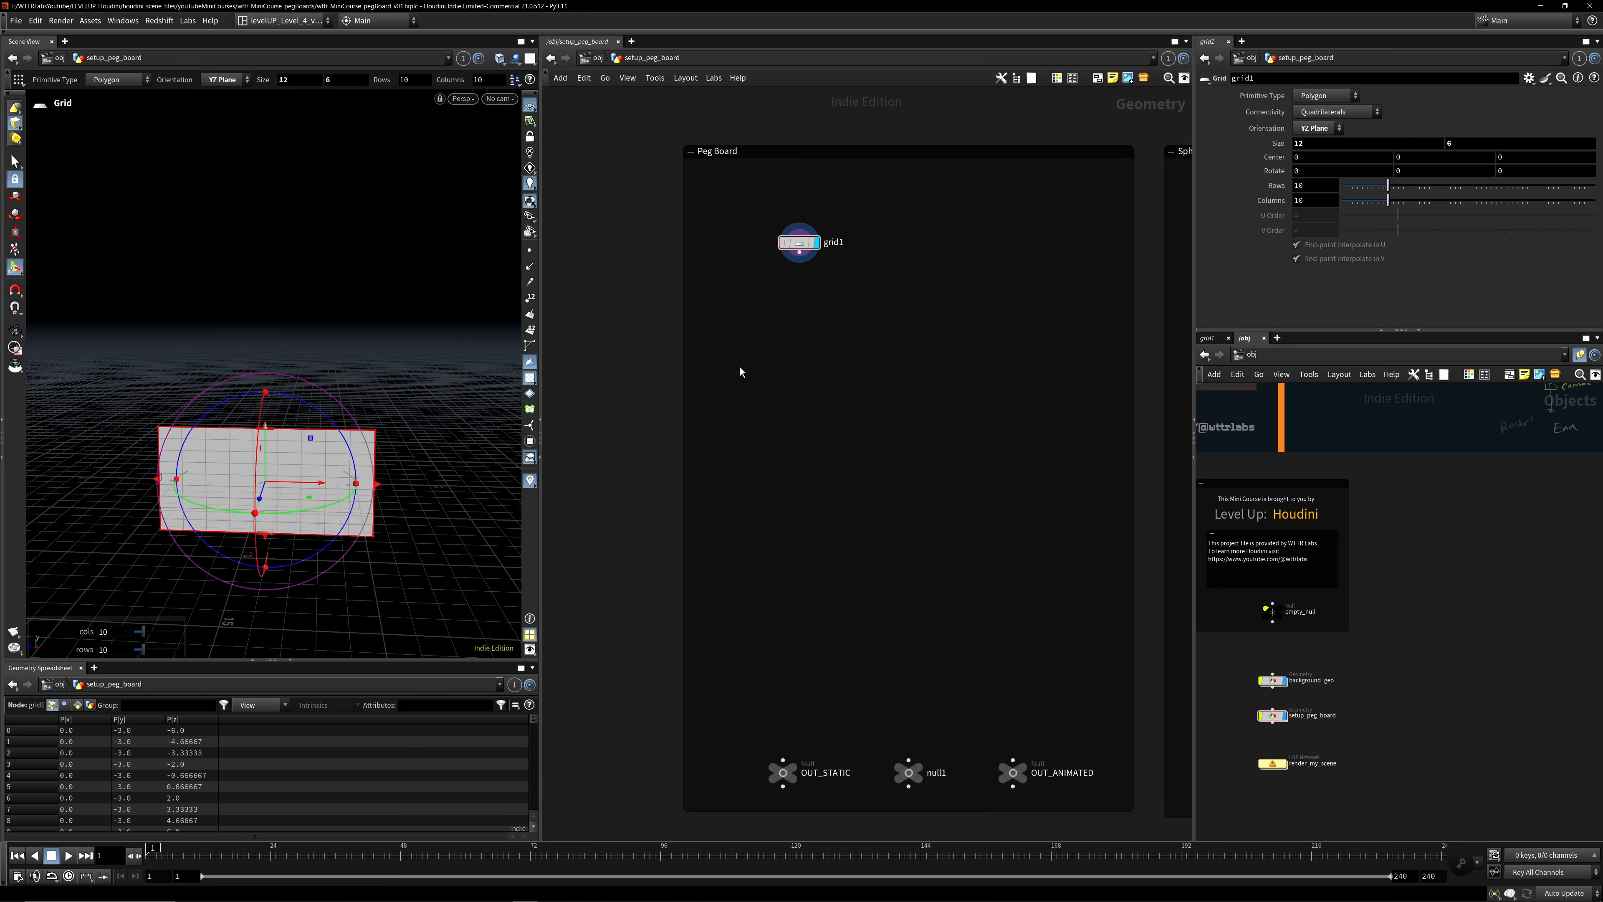
# Add a PolyExtrude node below grid1 in the Peg Board box, fed by the grid.
pyautogui.press('Tab')
pyautogui.write('poly')
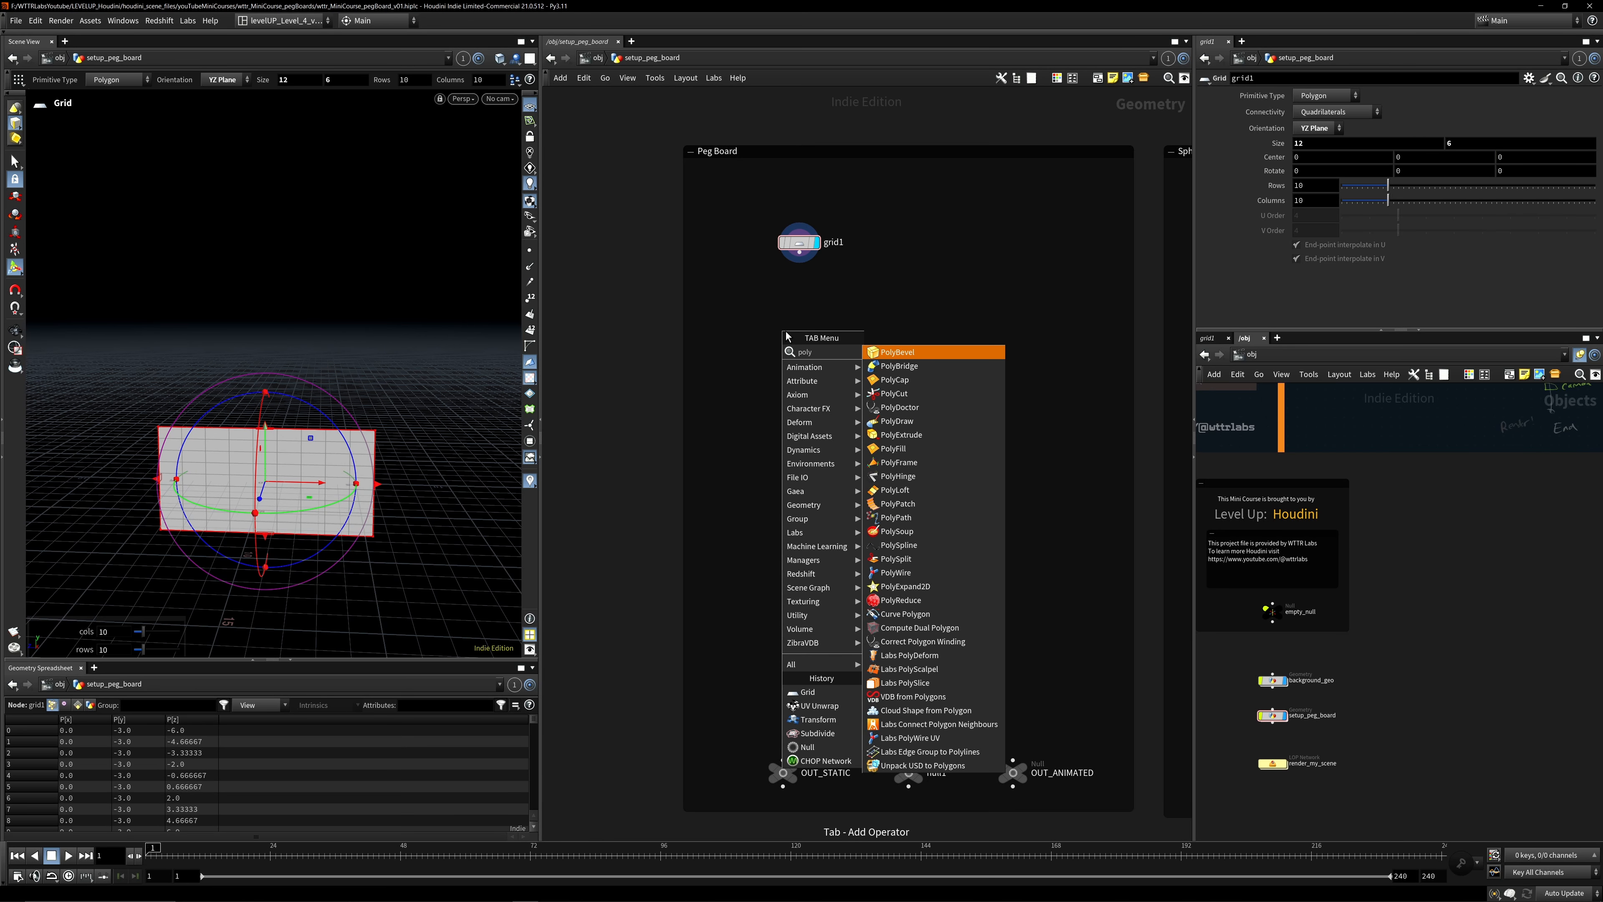
pyautogui.press('Down')
pyautogui.press('Down')
pyautogui.press('Down')
pyautogui.press('Down')
pyautogui.press('Down')
pyautogui.press('Down')
pyautogui.press('Return')
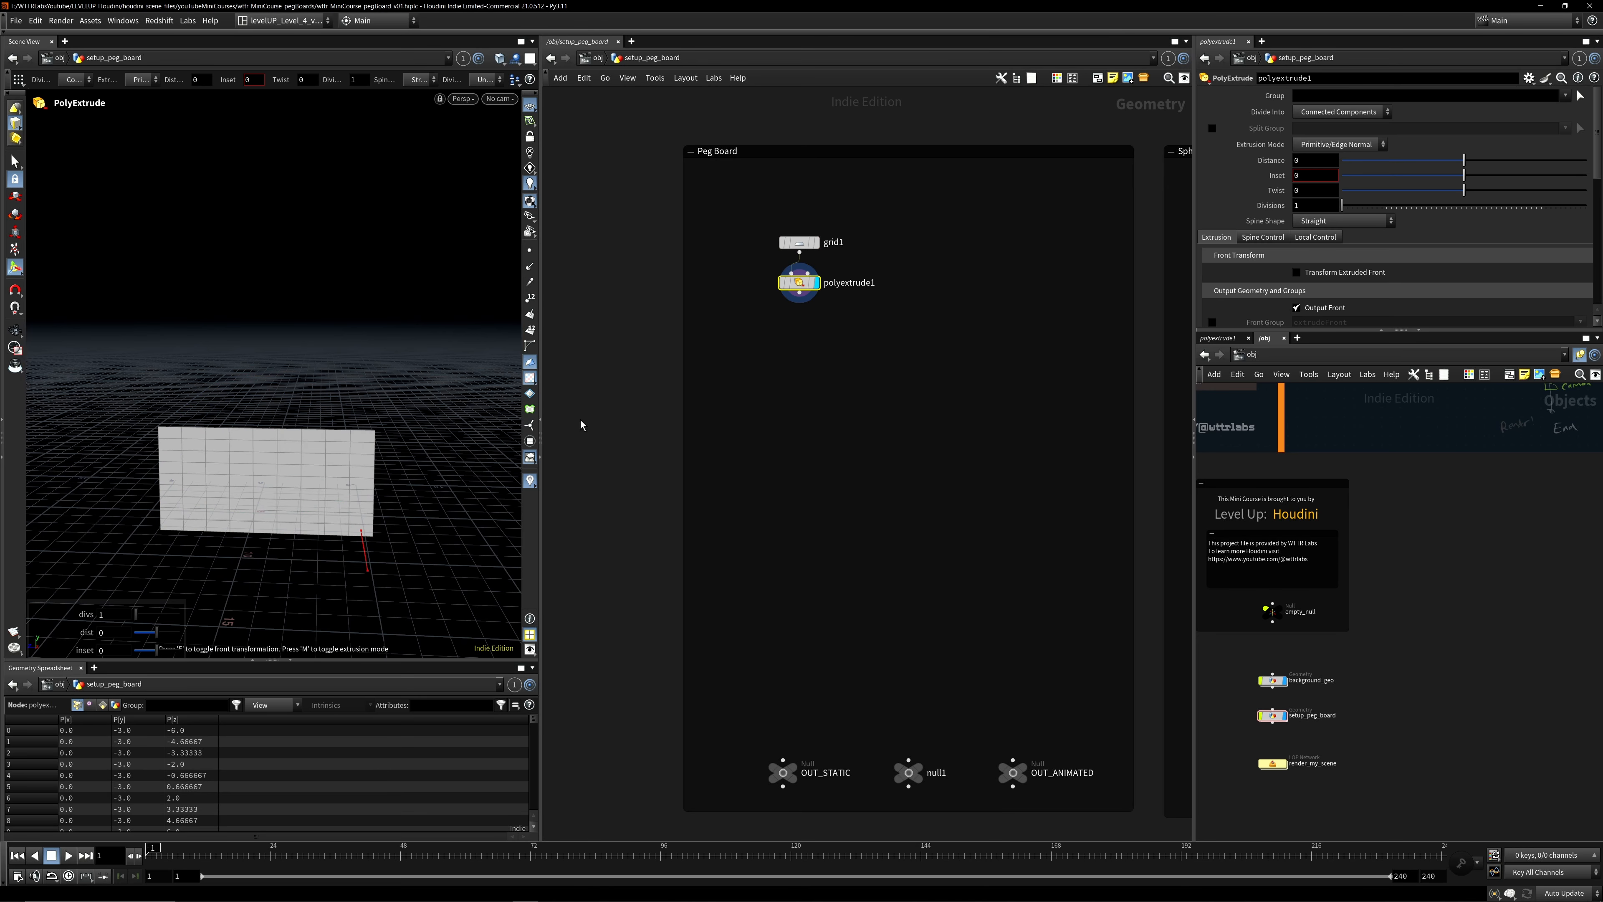
# Try an extrusion distance of 1 on the peg board and undo the accidental handle changes.
pyautogui.moveTo(164, 498); pyautogui.dragTo(375, 527)
pyautogui.hotkey('ctrl', 'z')
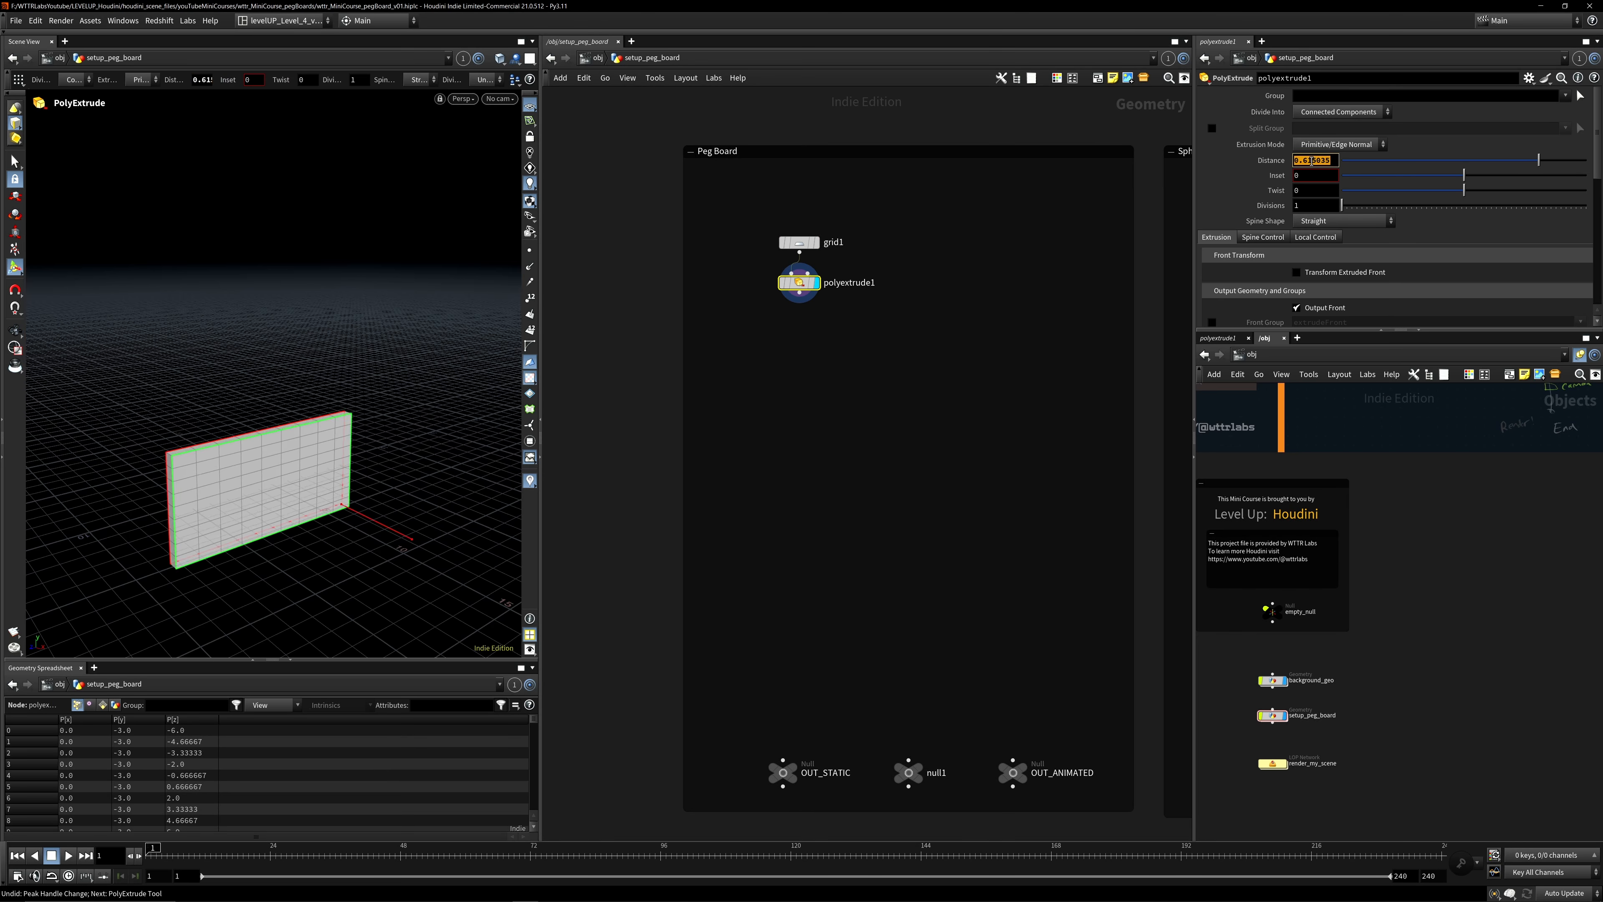
pyautogui.write('1')
pyautogui.press('Return')
pyautogui.moveTo(288, 464); pyautogui.dragTo(347, 451)
pyautogui.hotkey('ctrl', 'z')
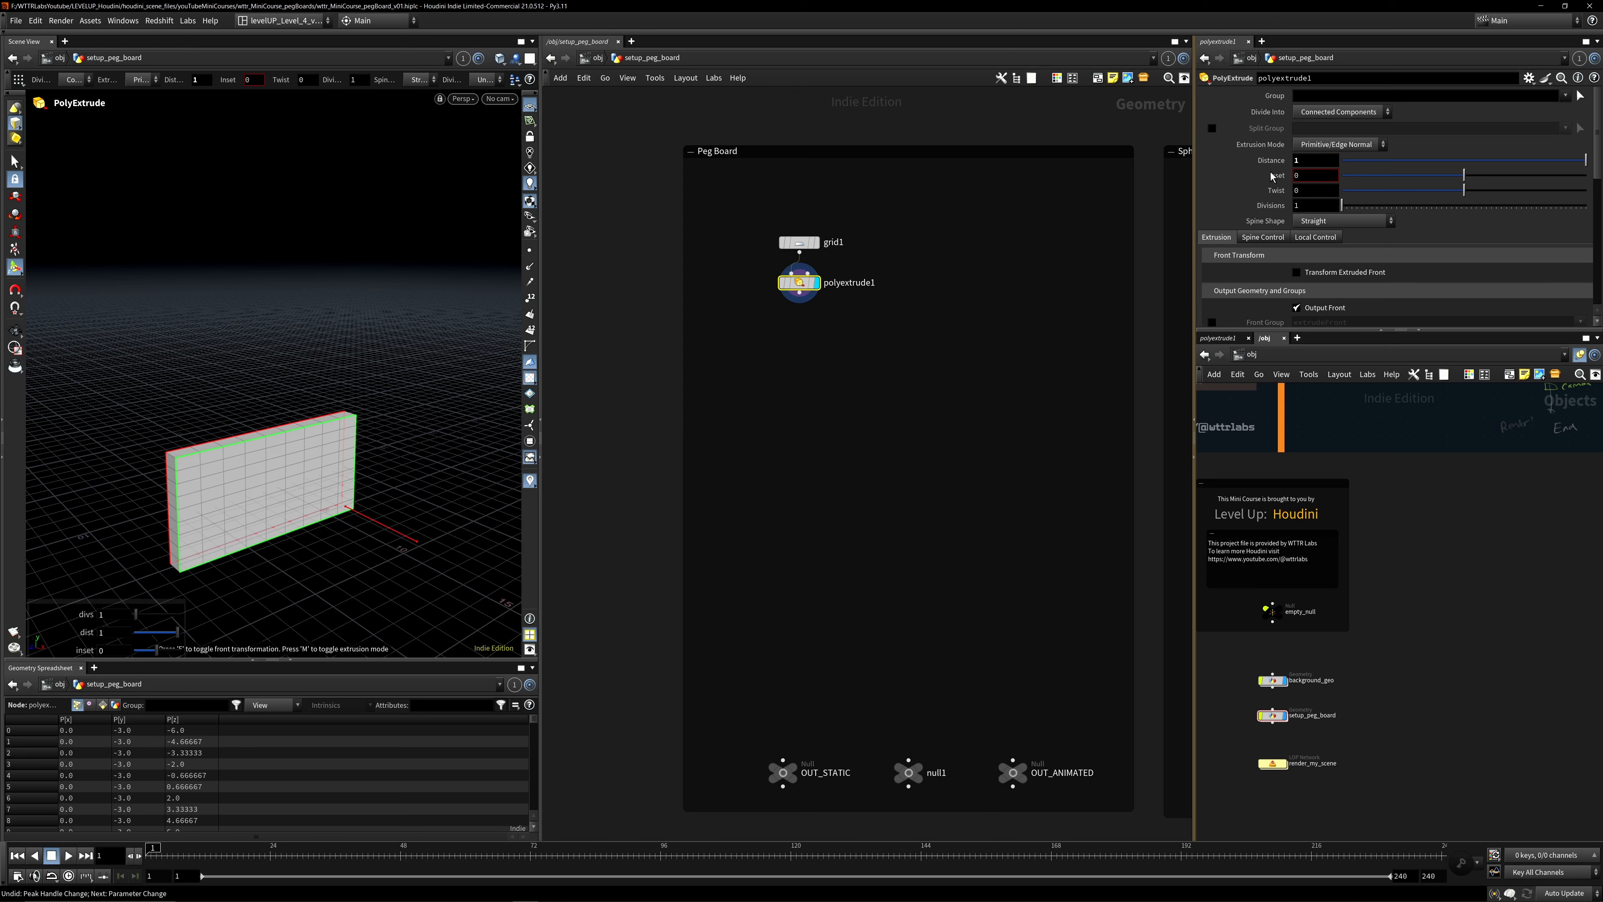
# Set polyextrude1's distance to 0.25 and view the board's thickness up close.
pyautogui.moveTo(1315, 161); pyautogui.dragTo(1105, 169)
pyautogui.write('.25')
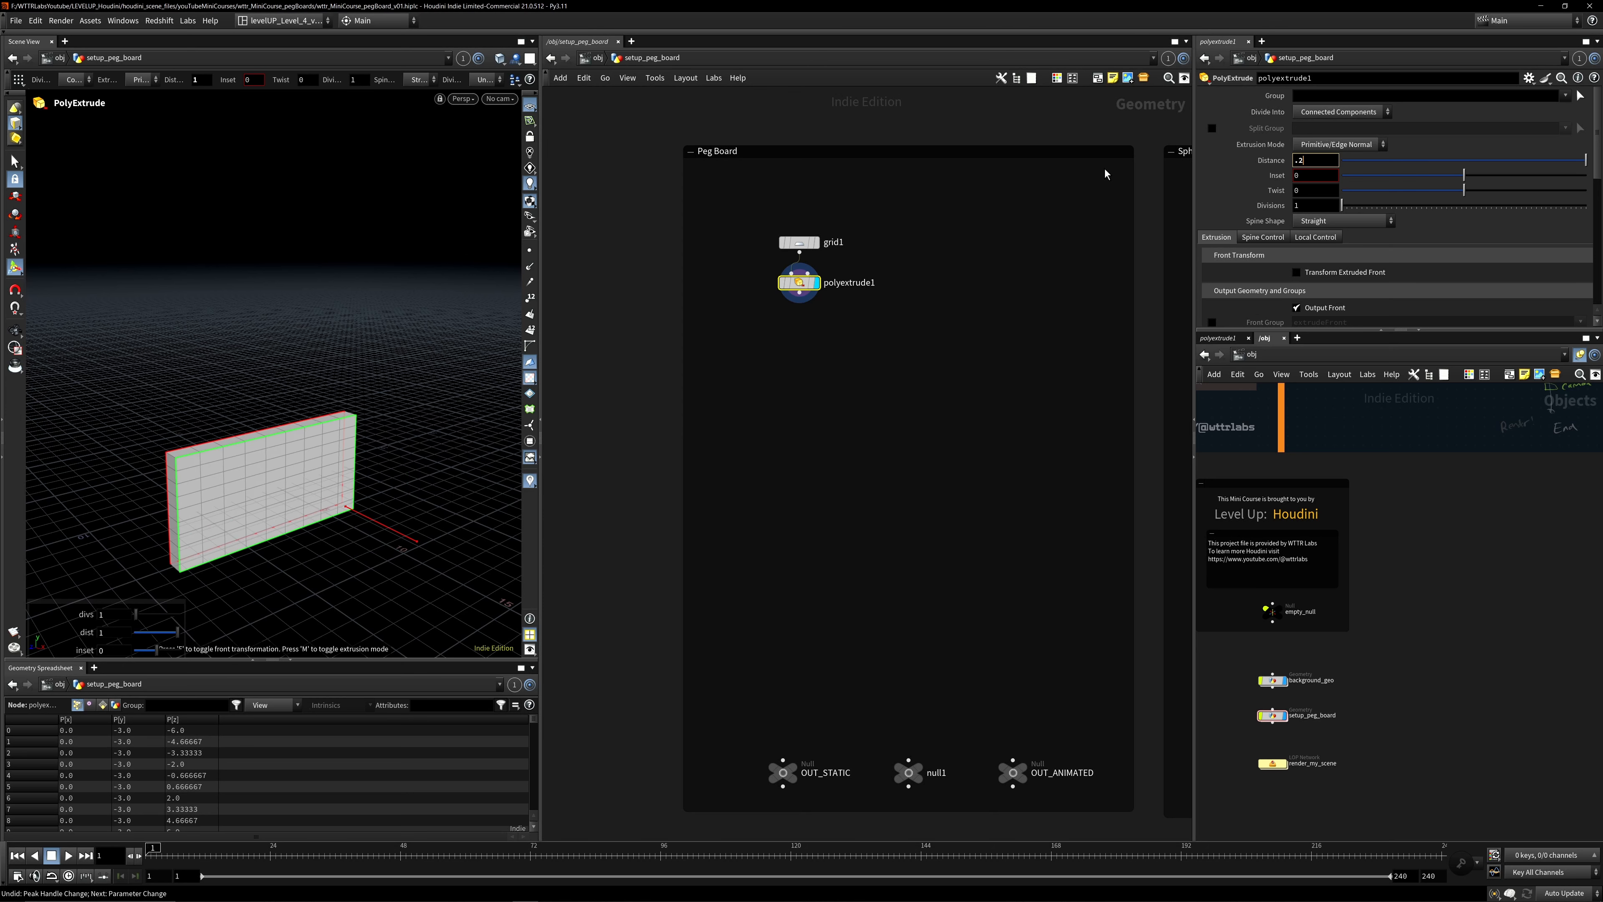
pyautogui.press('Return')
pyautogui.scroll(4, 746, 309)
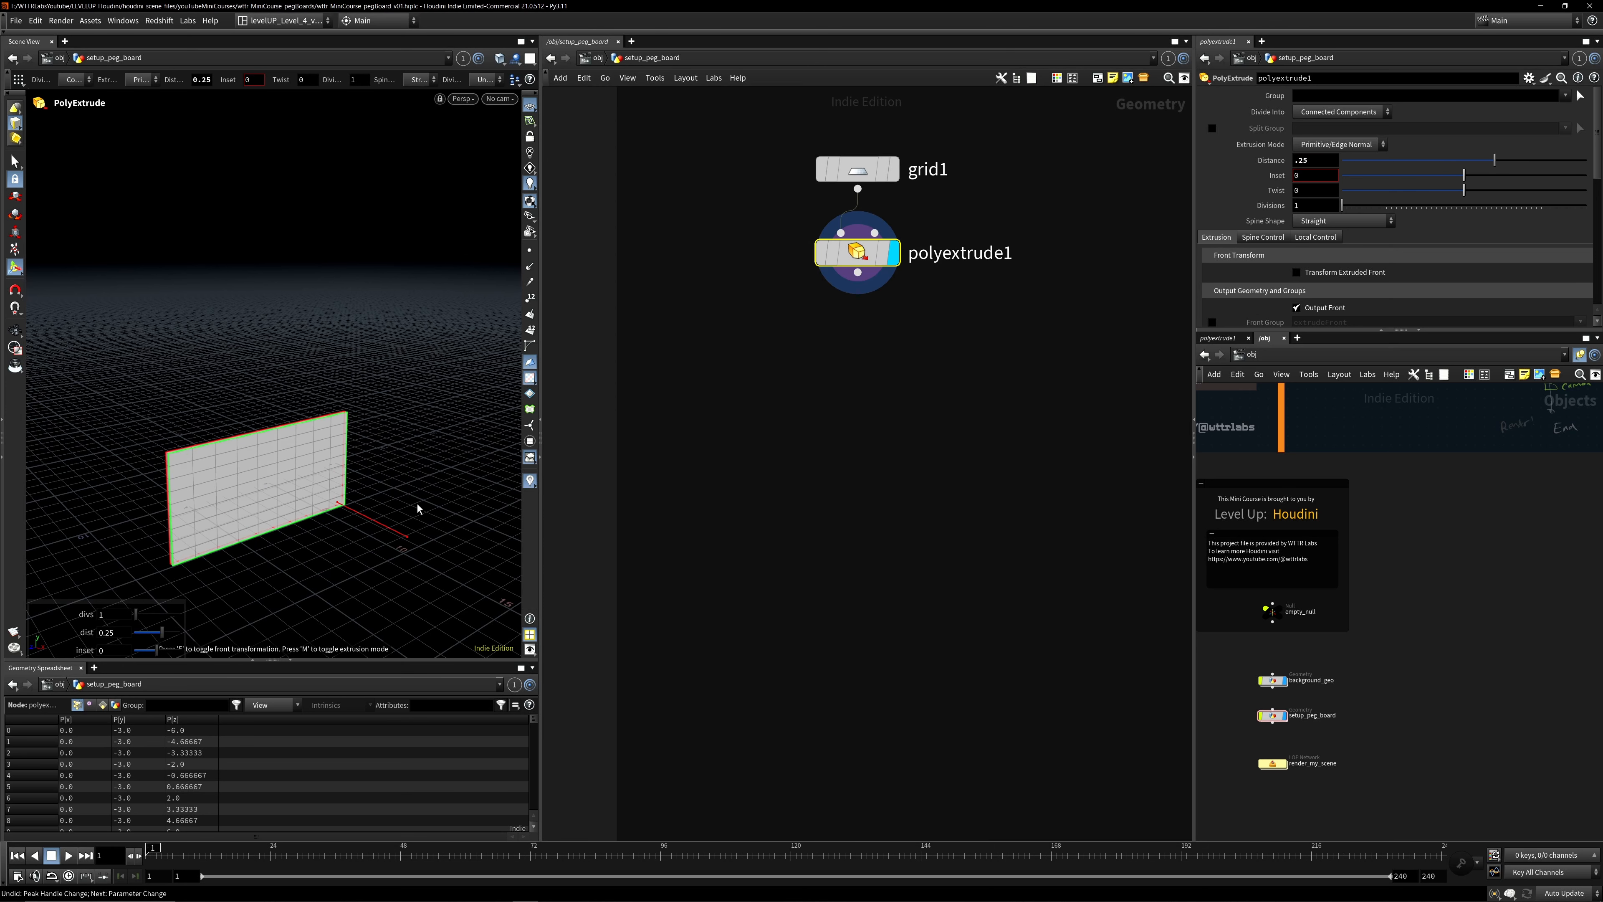
pyautogui.keyDown('alt'); pyautogui.moveTo(417, 506); pyautogui.dragTo(308, 498); pyautogui.keyUp('alt')
pyautogui.keyDown('alt'); pyautogui.moveTo(308, 497); pyautogui.dragTo(346, 515, button='right'); pyautogui.keyUp('alt')
pyautogui.keyDown('alt'); pyautogui.moveTo(345, 514); pyautogui.dragTo(392, 387, button='middle'); pyautogui.keyUp('alt')
pyautogui.keyDown('alt'); pyautogui.moveTo(392, 387); pyautogui.dragTo(377, 370); pyautogui.keyUp('alt')
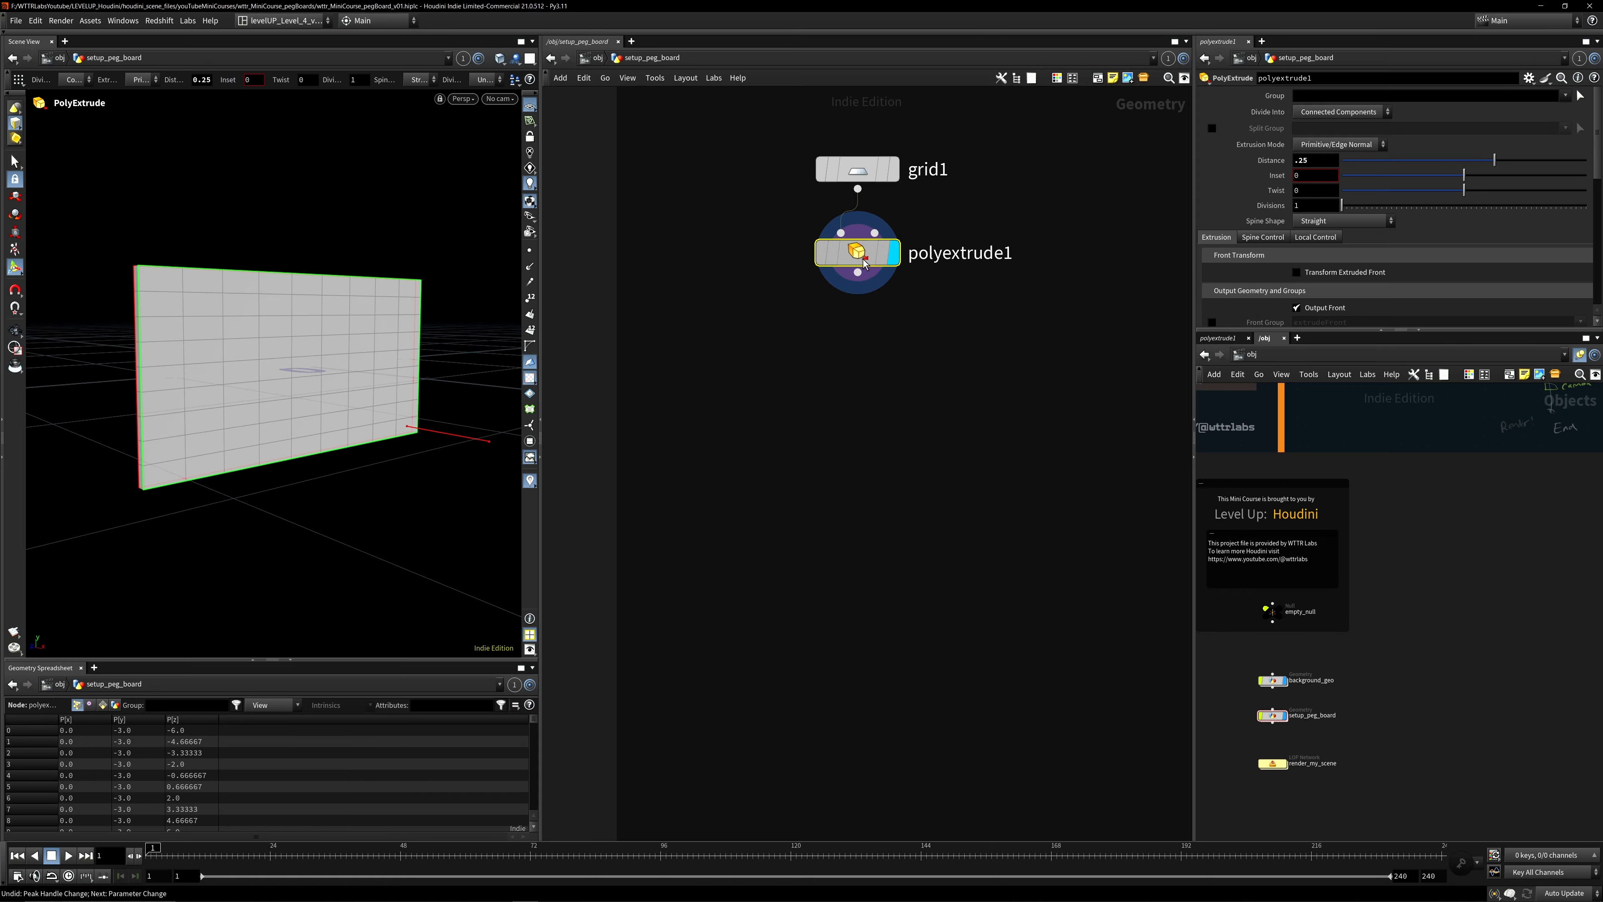
# Move polyextrude1 further below grid1 and add a PolyBevel node connected after it.
pyautogui.moveTo(855, 254); pyautogui.dragTo(855, 317)
pyautogui.press('Tab')
pyautogui.write('polybevel')
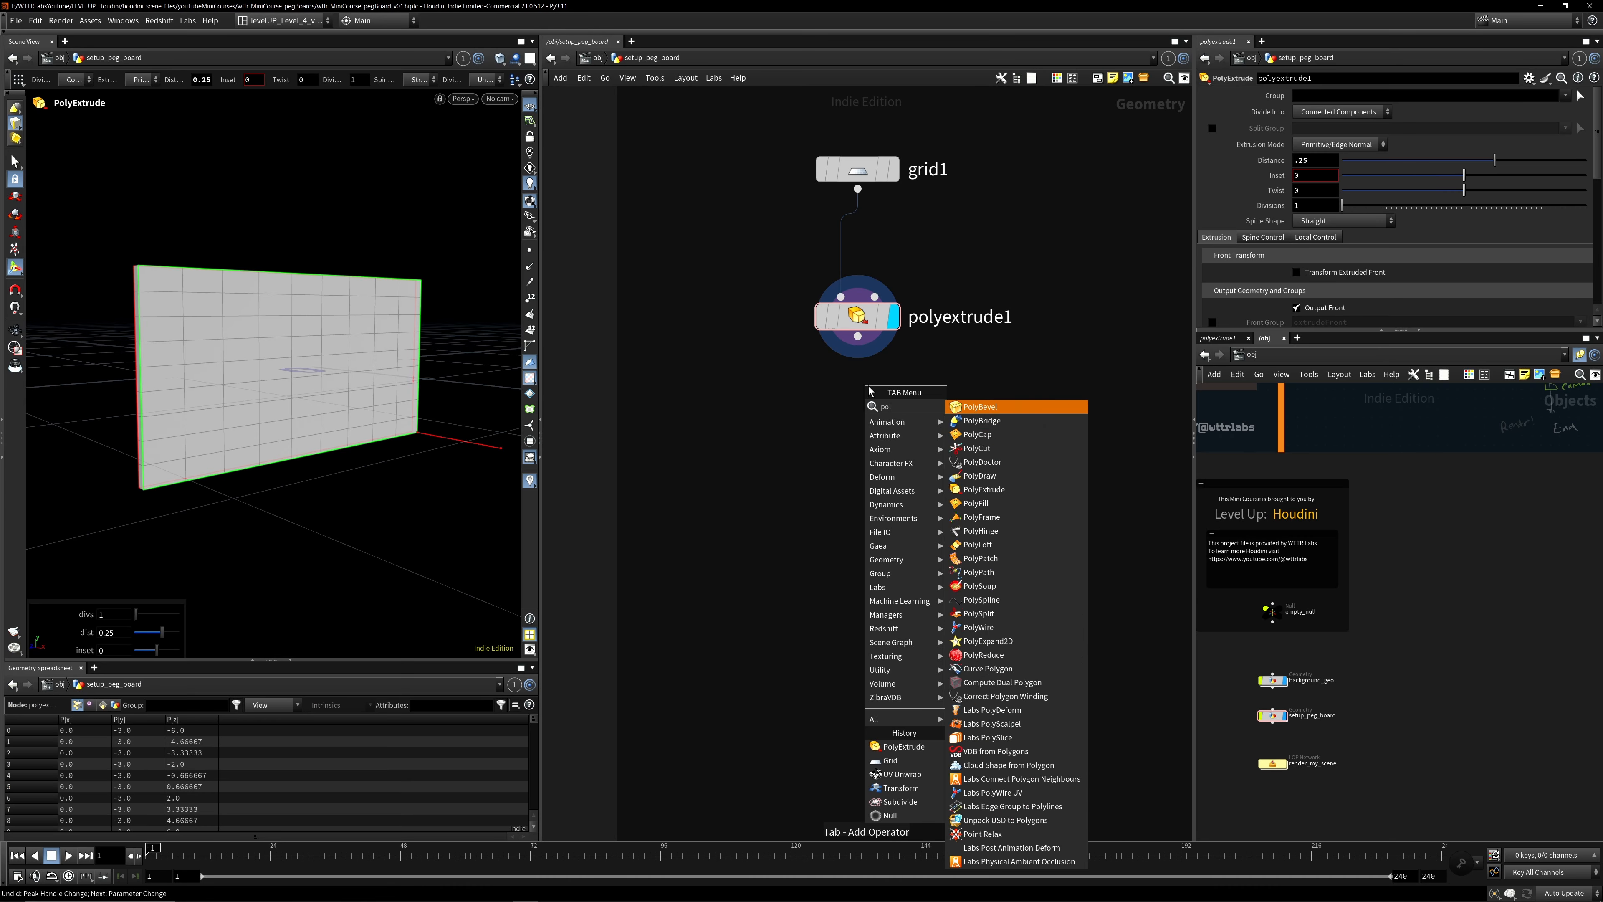
pyautogui.press('Return')
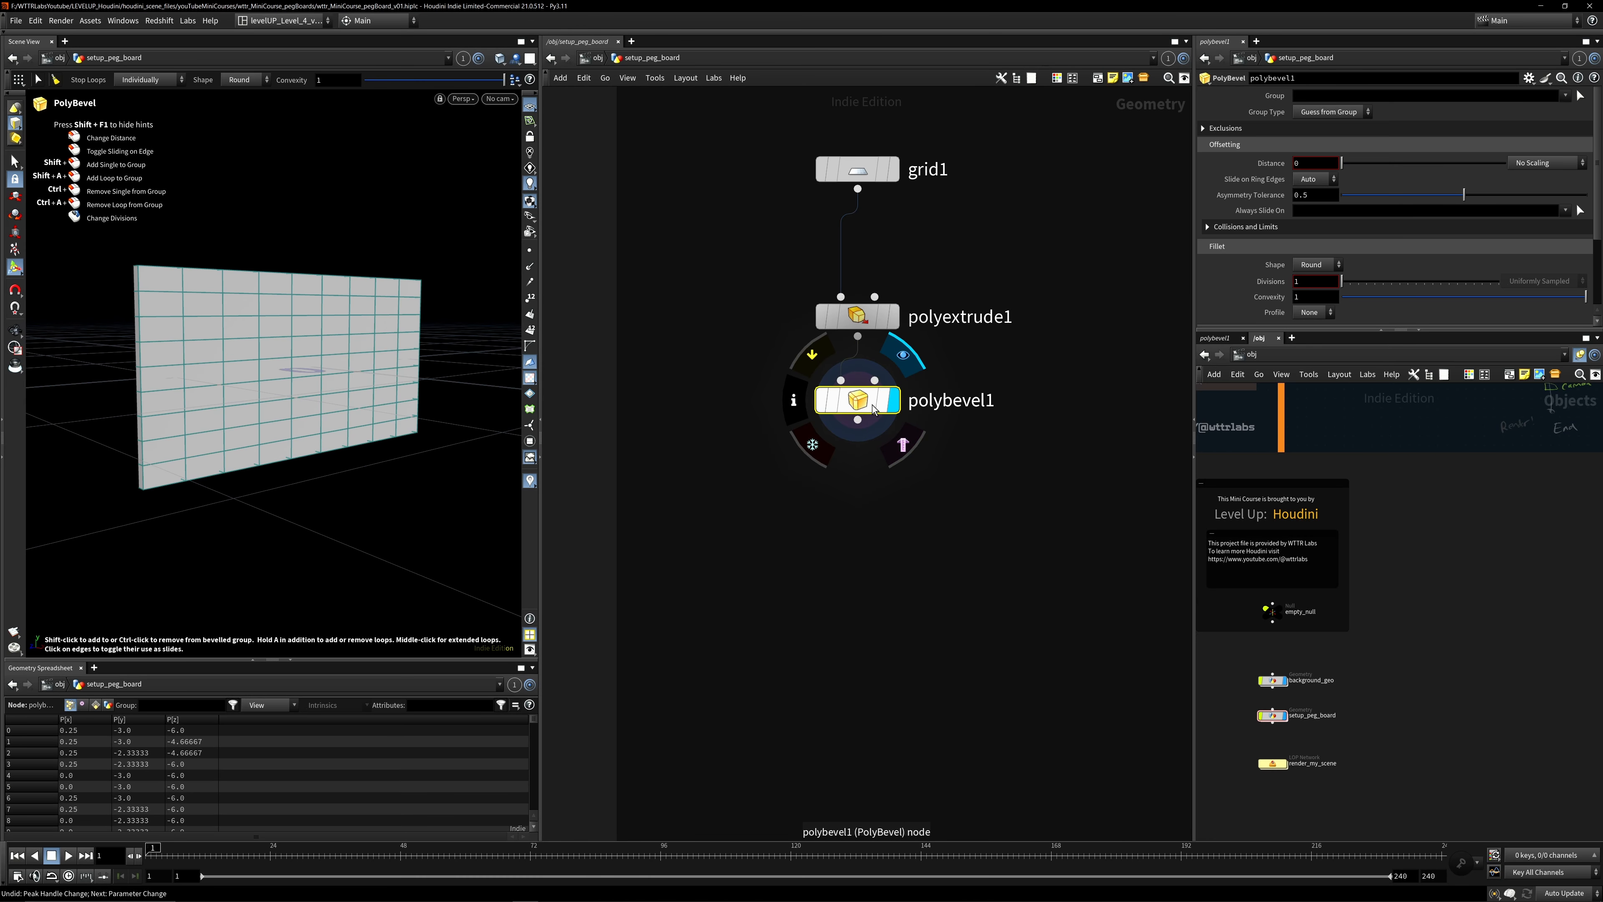
# Try a distance of 0.1 on polybevel1, settle on 0.01, and inspect the beveled edges up close.
pyautogui.write('.1')
pyautogui.press('Return')
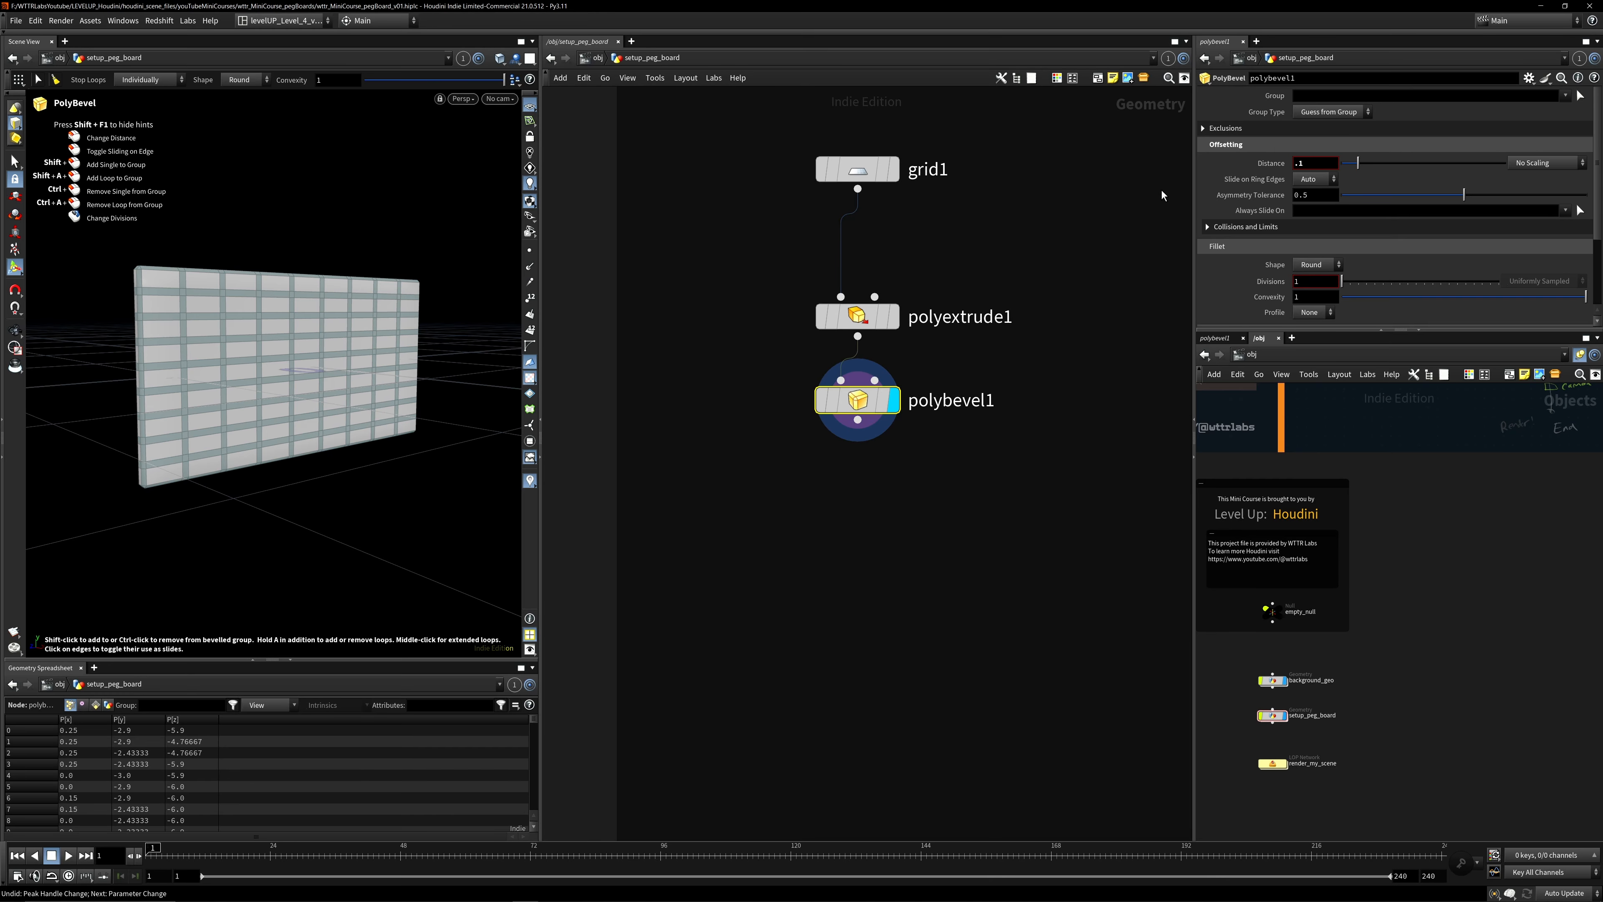
pyautogui.press('Return')
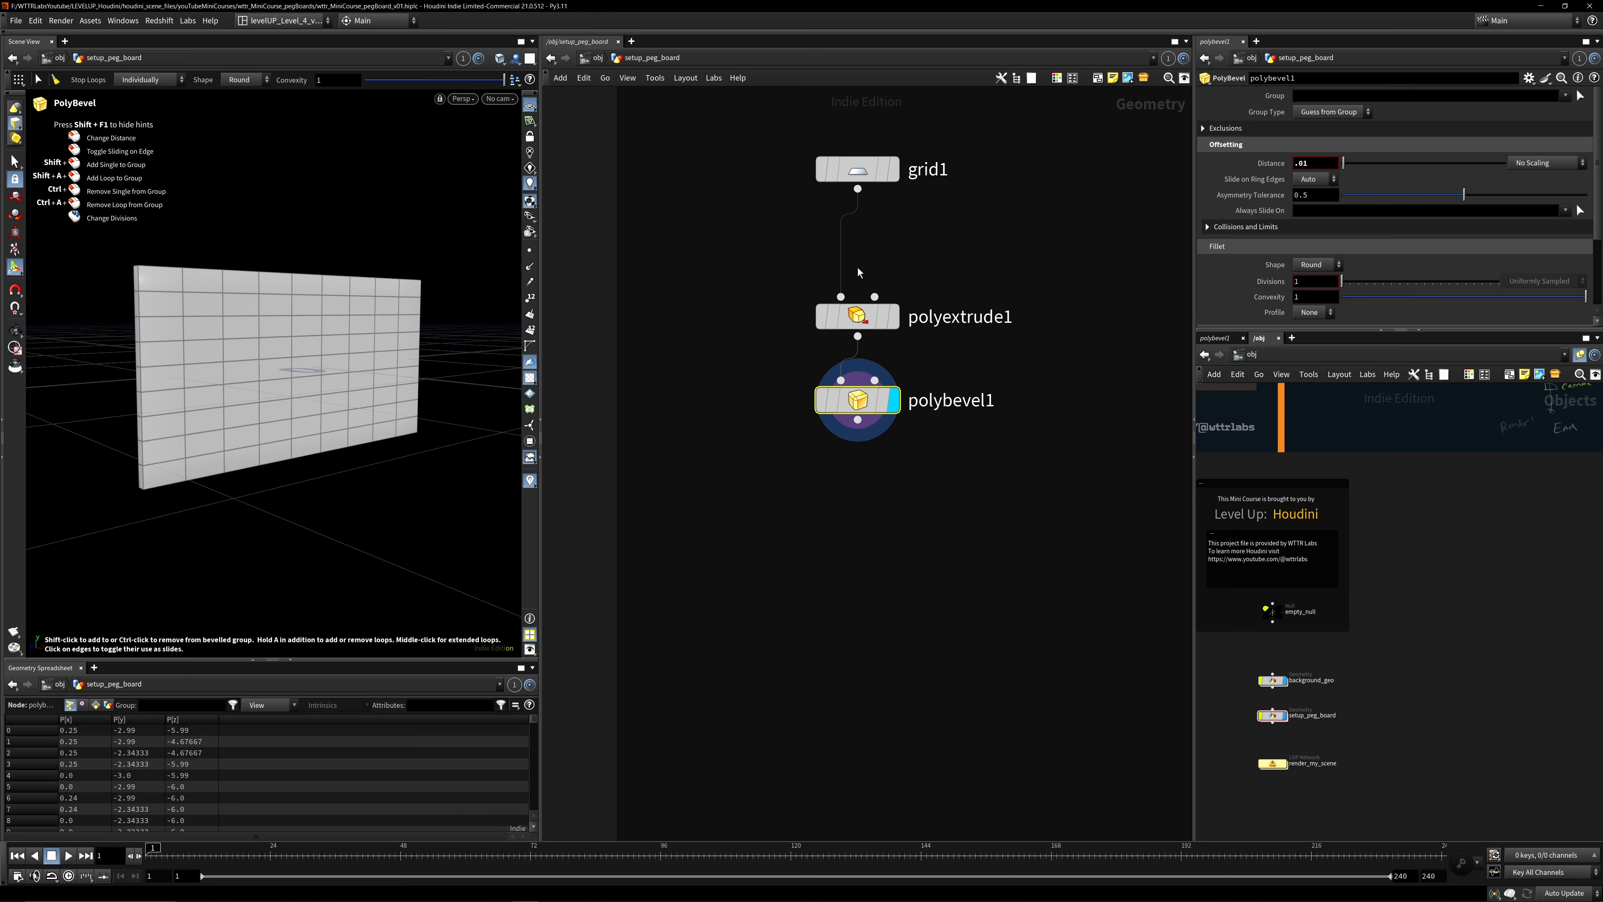
pyautogui.keyDown('alt'); pyautogui.moveTo(164, 291); pyautogui.dragTo(292, 258, button='right'); pyautogui.keyUp('alt')
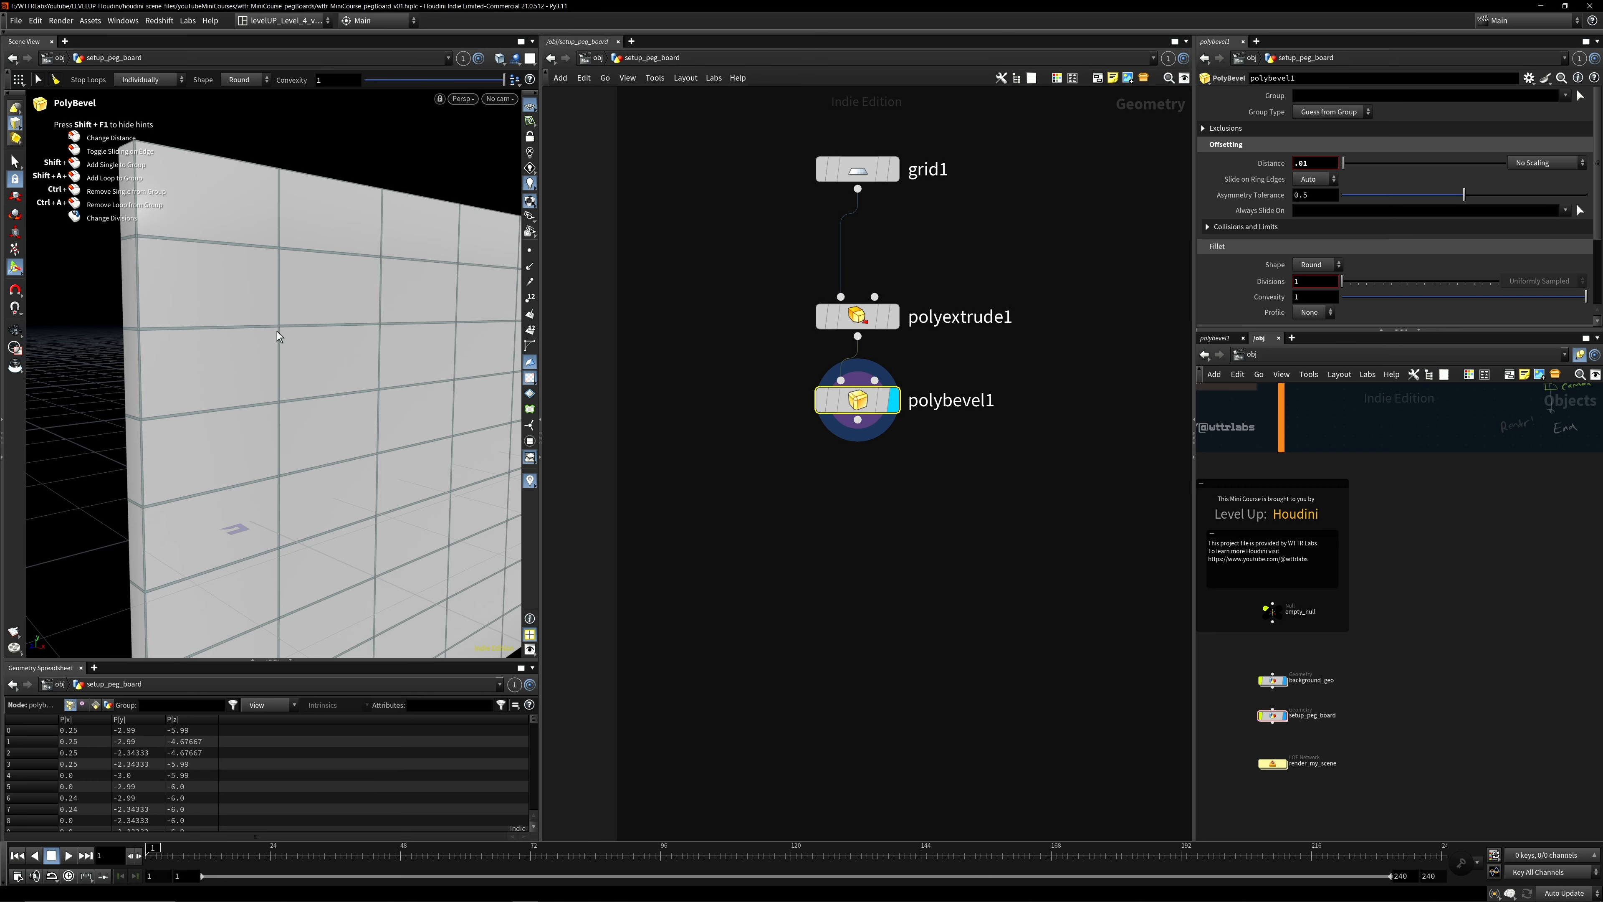
# Make polybevel1 ignore flat edges, with a maximum normal angle of 25.
pyautogui.click(1224, 128)
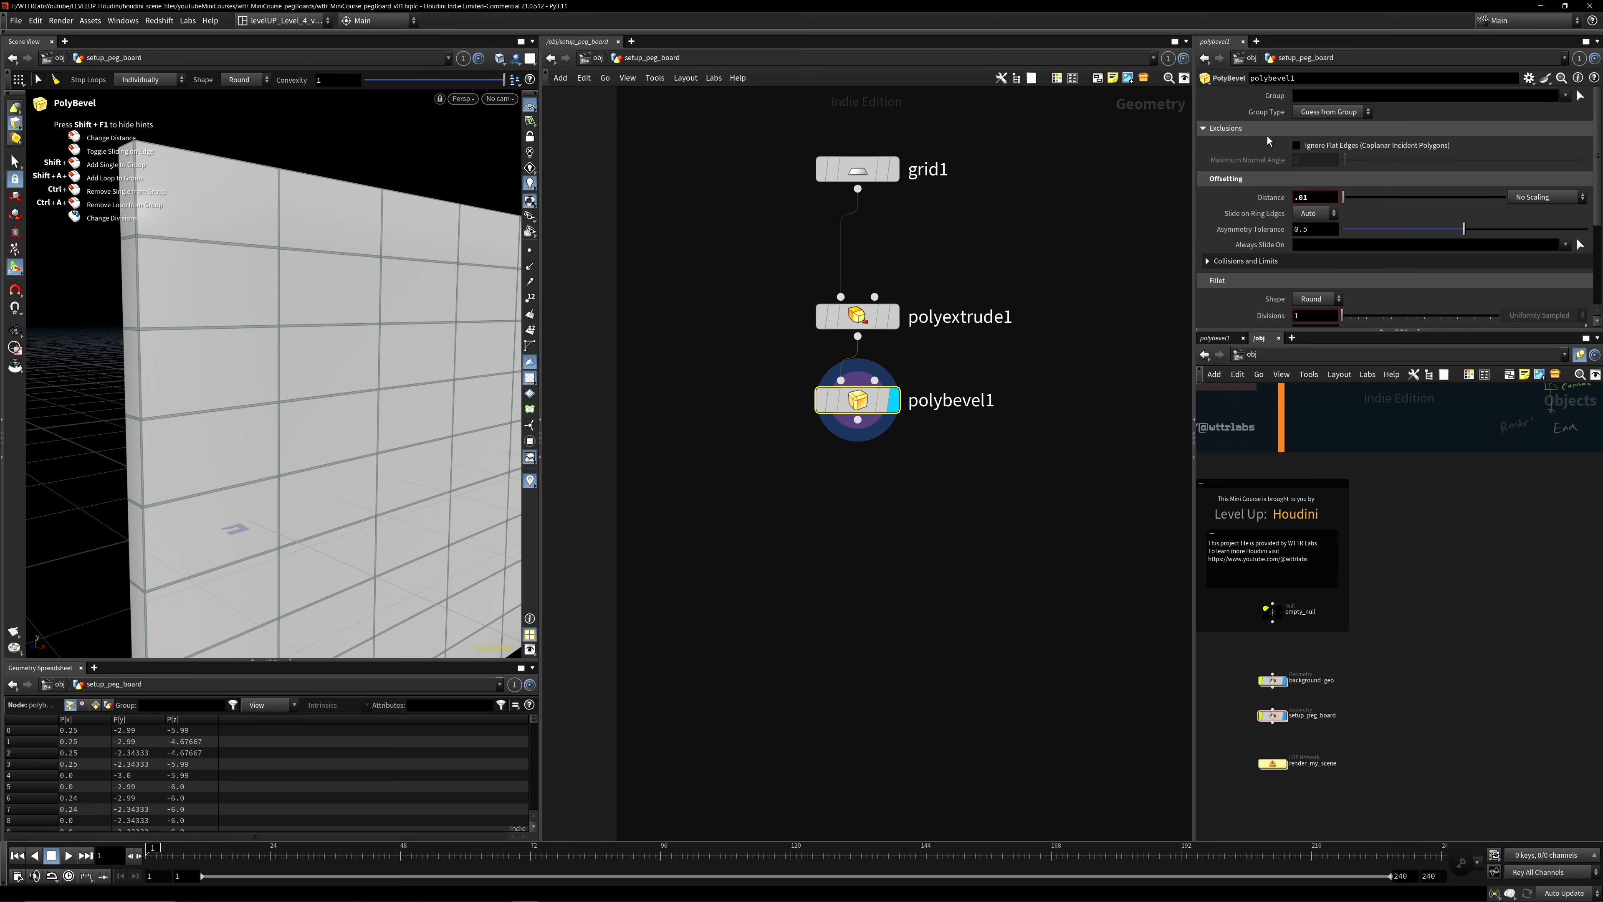
pyautogui.click(1296, 145)
pyautogui.write('25')
pyautogui.press('Return')
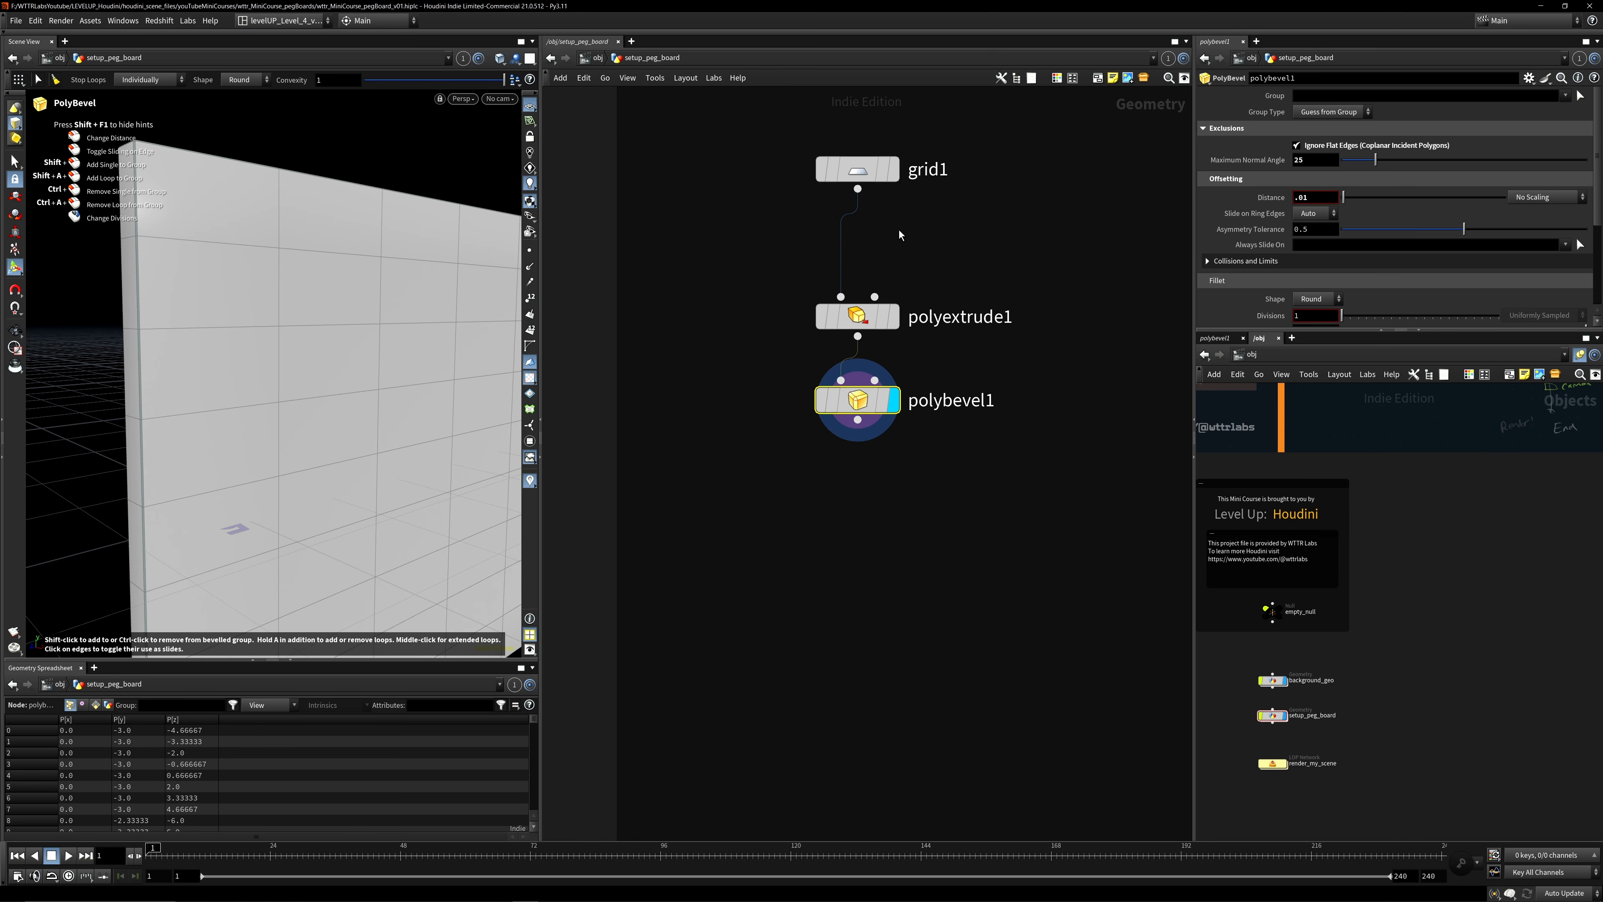
# Inspect the board's beveled corner up close and set polybevel1's divisions to 3.
pyautogui.press('Escape')
pyautogui.moveTo(187, 329); pyautogui.dragTo(273, 334)
pyautogui.moveTo(467, 282); pyautogui.dragTo(319, 318)
pyautogui.press('Return')
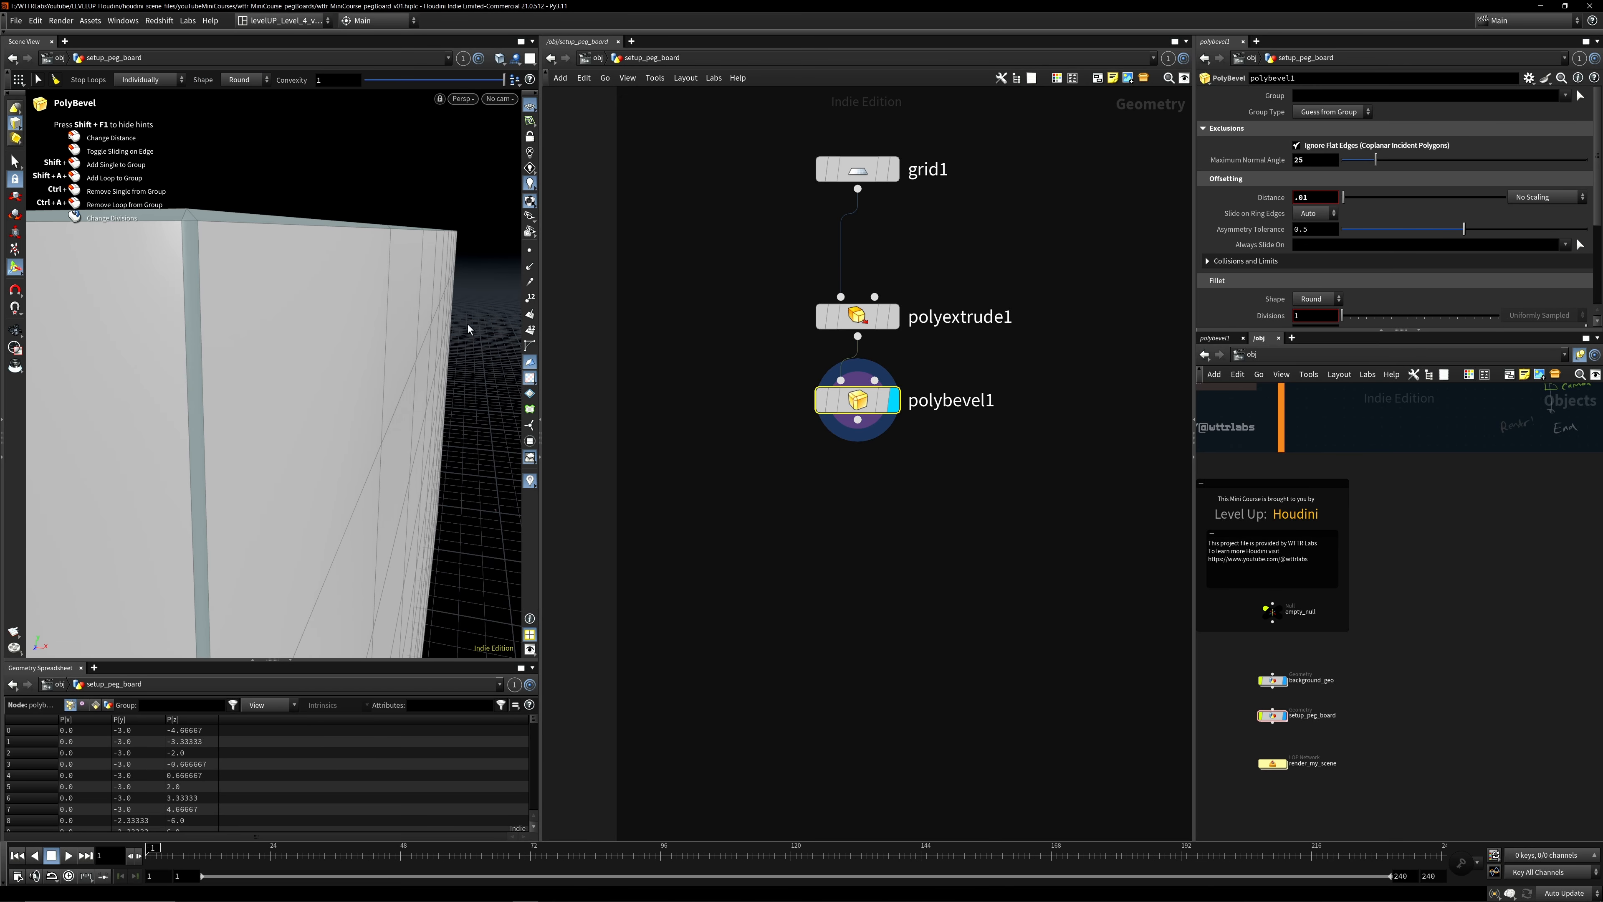
pyautogui.keyDown('alt'); pyautogui.moveTo(79, 346); pyautogui.dragTo(74, 347, button='right'); pyautogui.keyUp('alt')
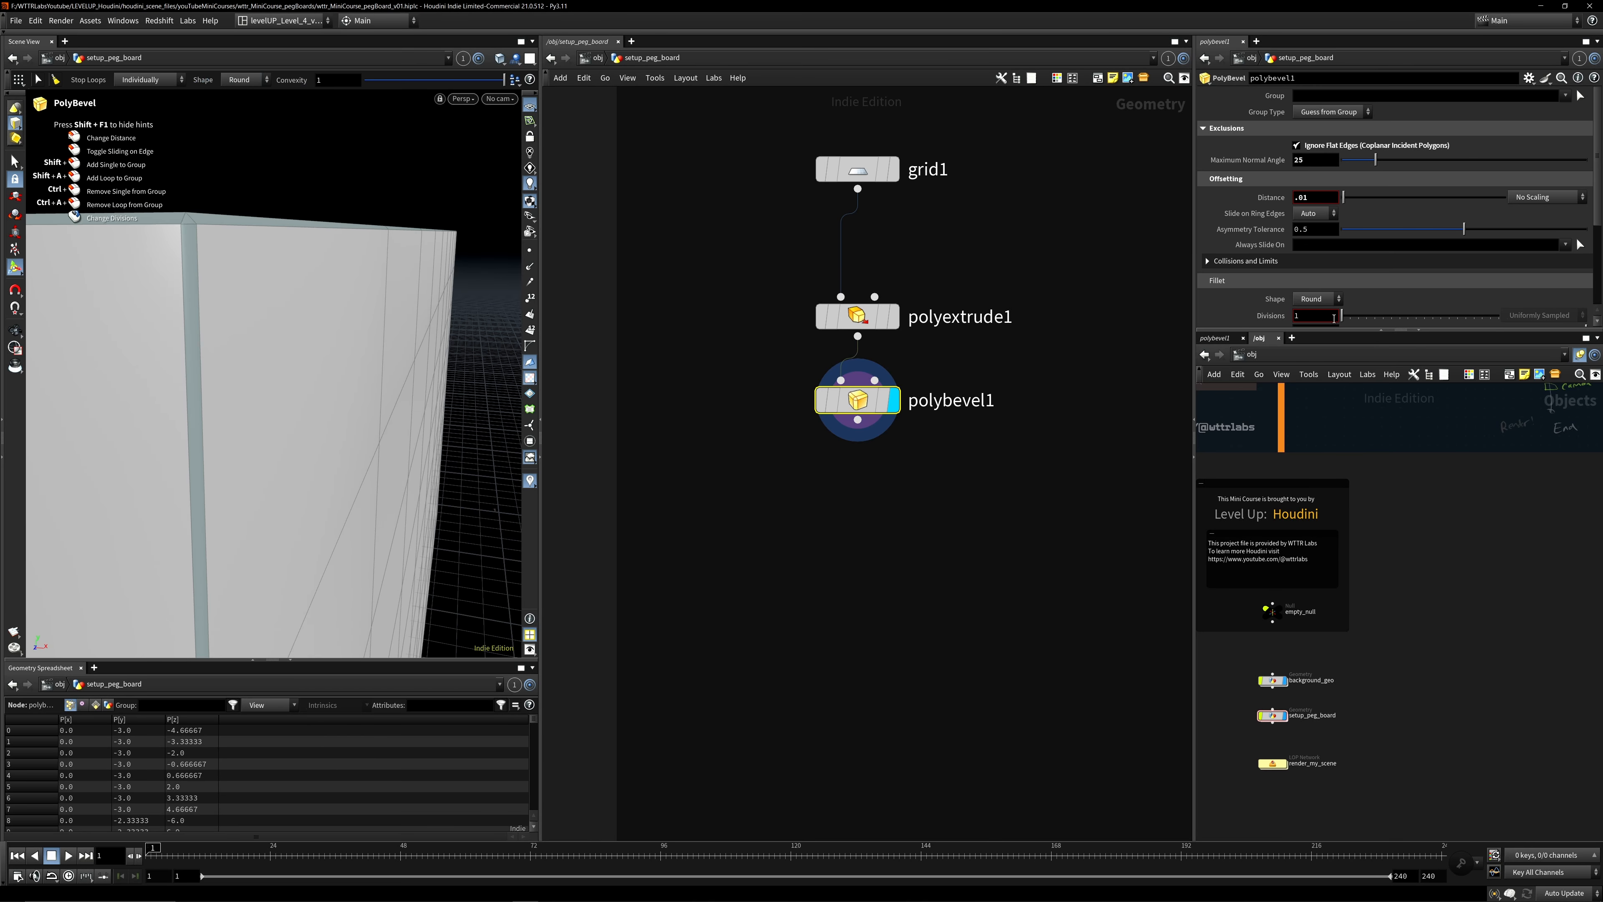
pyautogui.write('3')
pyautogui.press('Return')
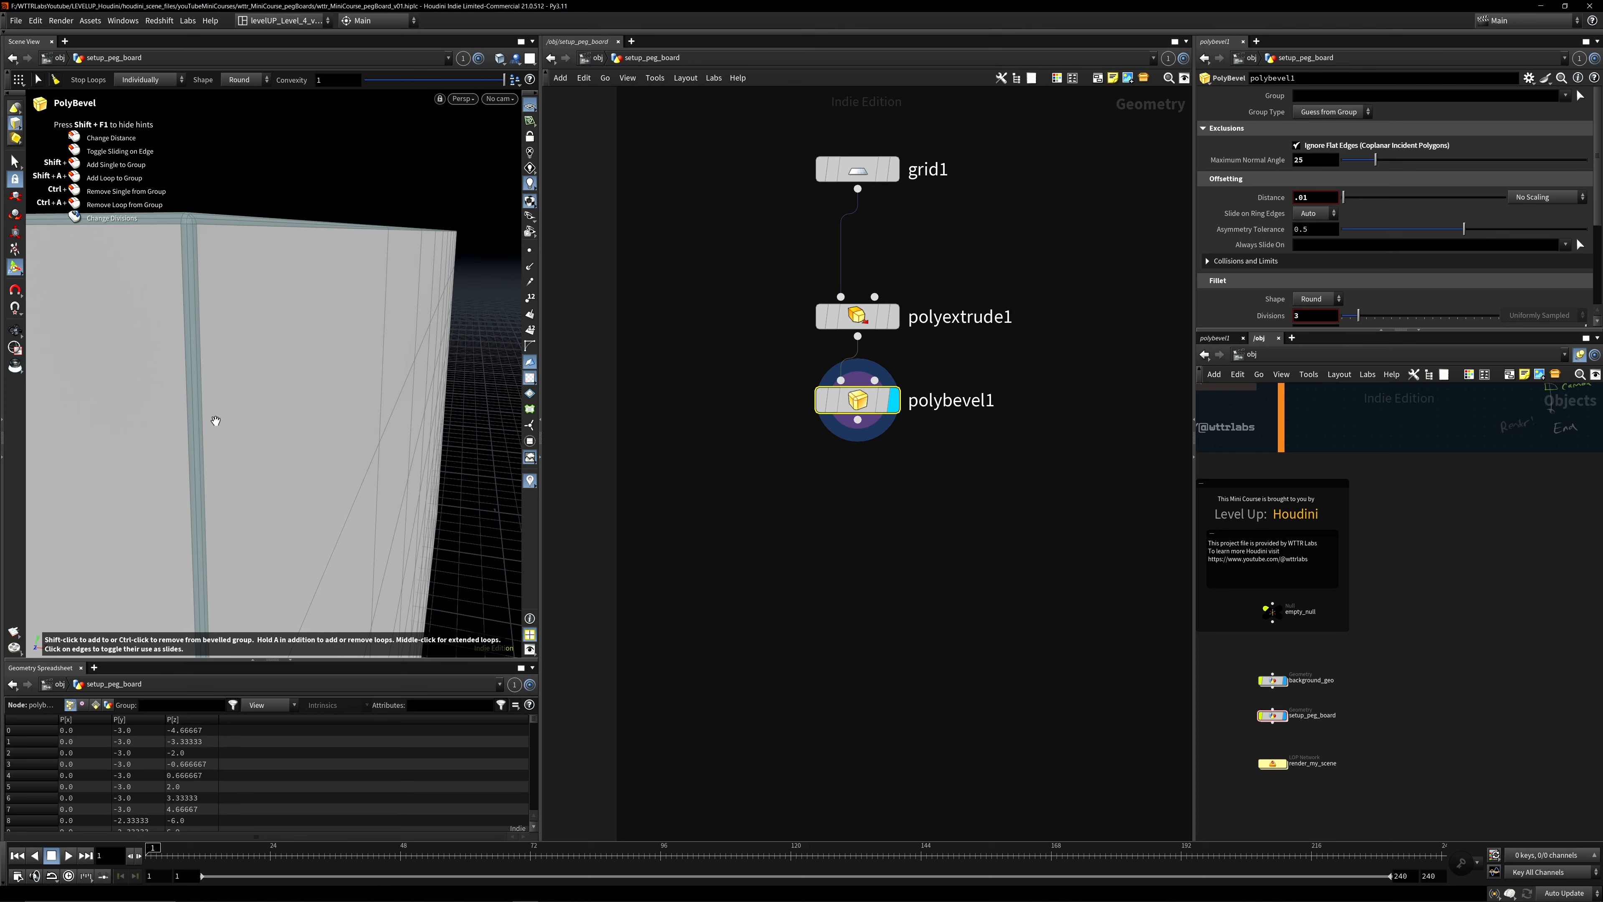
# Add a Transform node in the Peg Board section and connect it below polybevel1.
pyautogui.keyDown('alt'); pyautogui.moveTo(216, 421); pyautogui.dragTo(147, 386, button='right'); pyautogui.keyUp('alt')
pyautogui.scroll(-5, 864, 412)
pyautogui.moveTo(897, 475); pyautogui.dragTo(905, 426, button='middle')
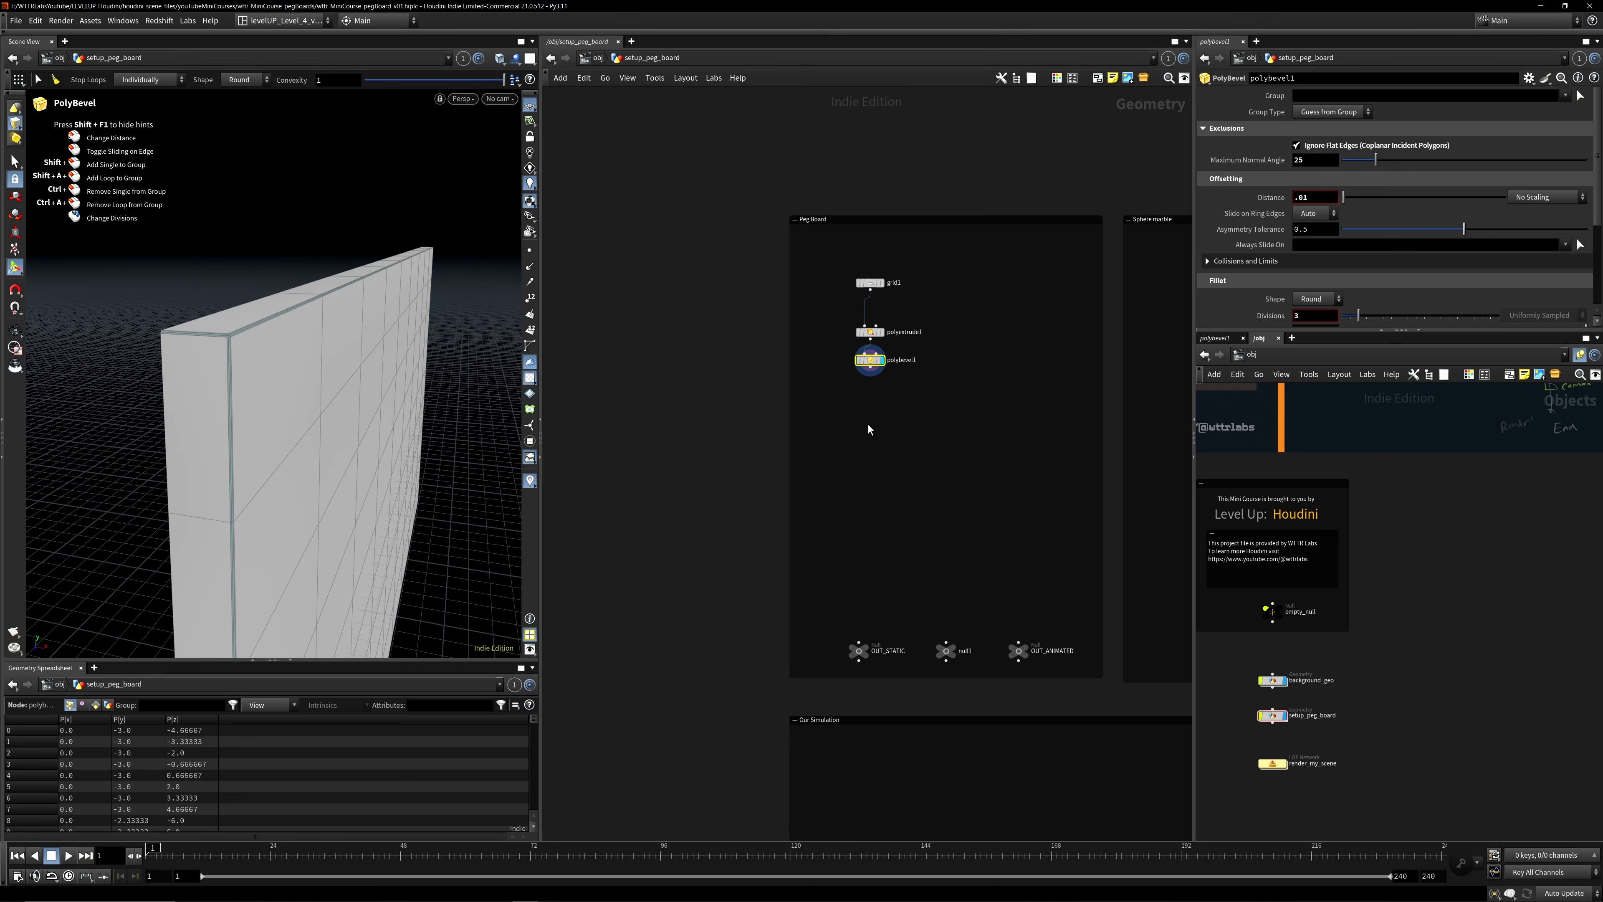
pyautogui.press('Tab')
pyautogui.write('tra')
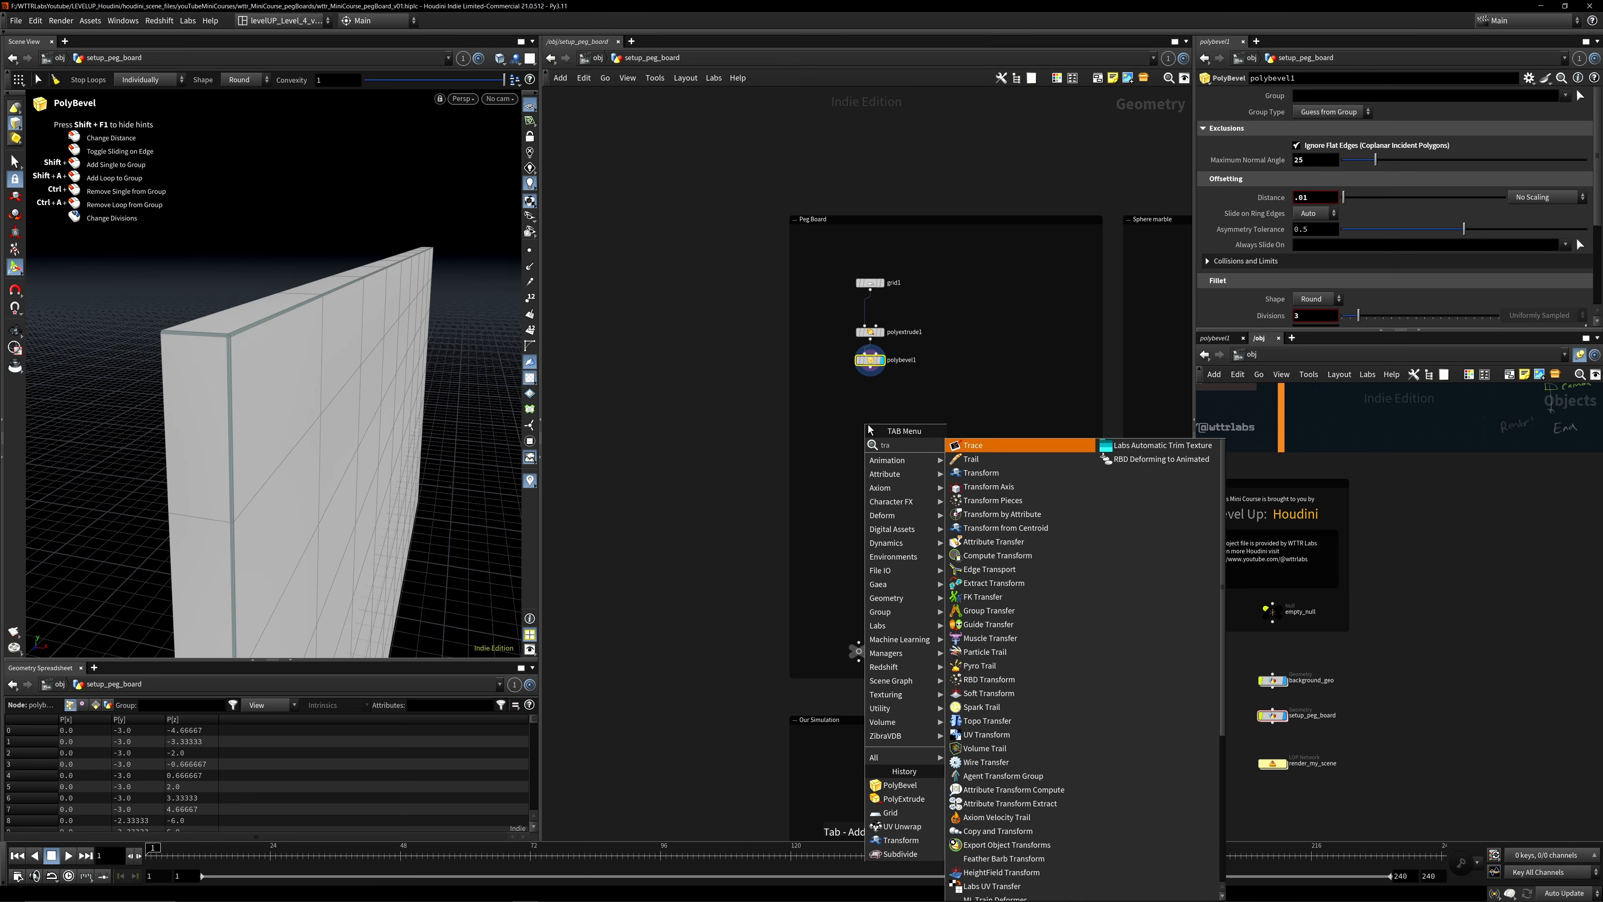
pyautogui.press('Down')
pyautogui.press('Down')
pyautogui.press('Return')
pyautogui.click(868, 425)
pyautogui.click(866, 434)
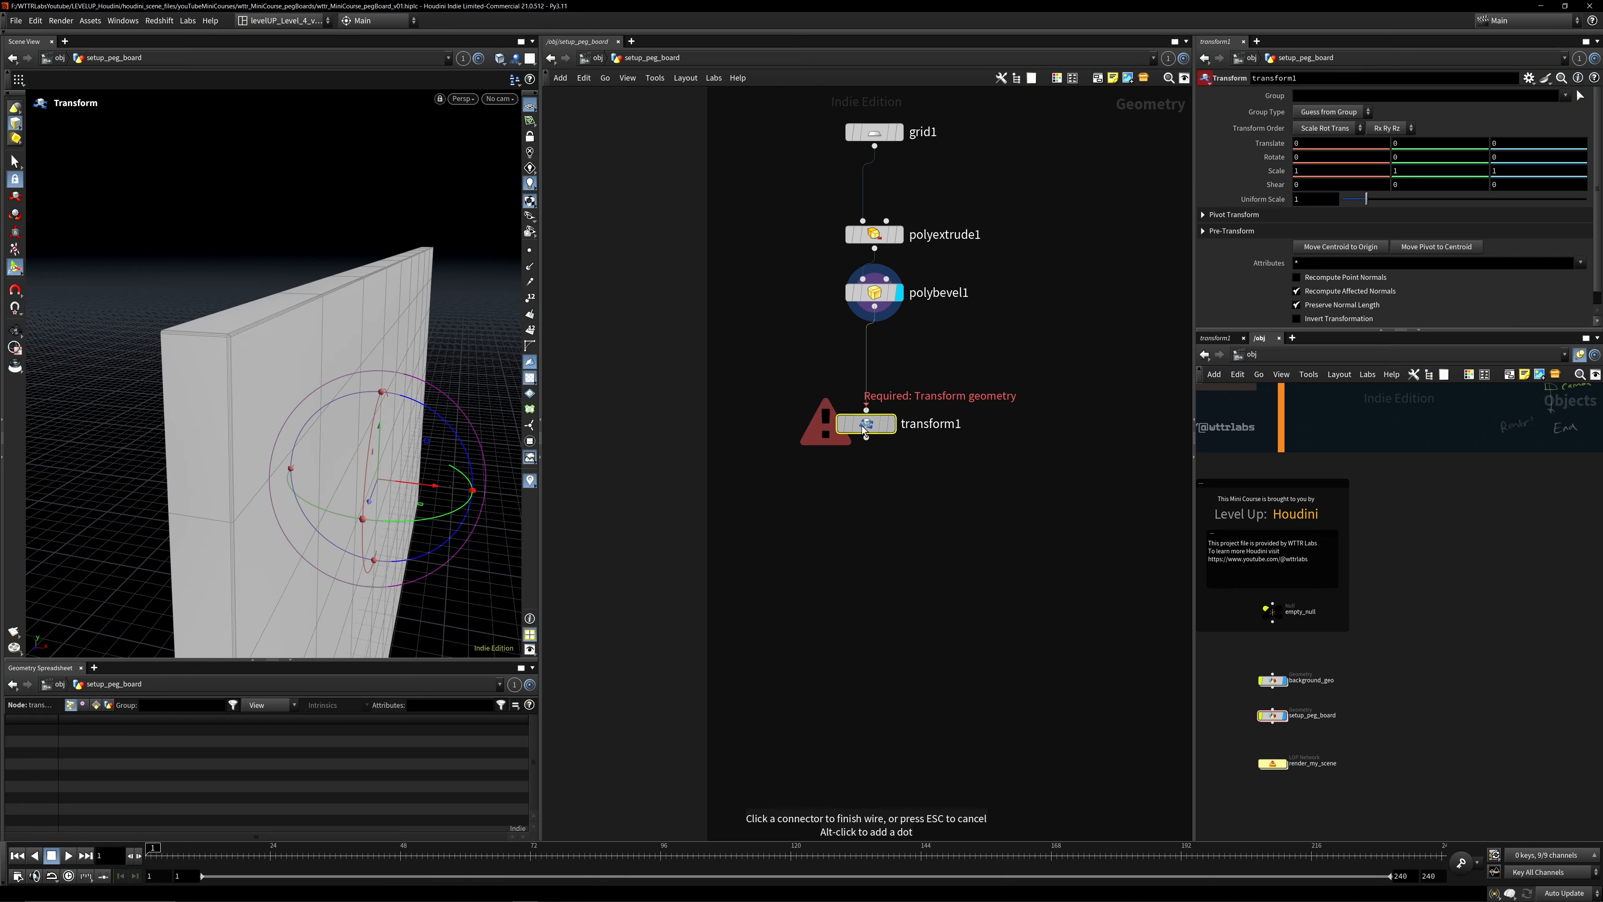
pyautogui.click(863, 428)
pyautogui.moveTo(864, 430); pyautogui.dragTo(873, 444)
# Tilt the board about 20.18 degrees around Z with transform1 and inspect the tilted outline.
pyautogui.keyDown('alt'); pyautogui.moveTo(391, 417); pyautogui.dragTo(381, 265); pyautogui.keyUp('alt')
pyautogui.keyDown('alt'); pyautogui.moveTo(381, 265); pyautogui.dragTo(366, 406, button='right'); pyautogui.keyUp('alt')
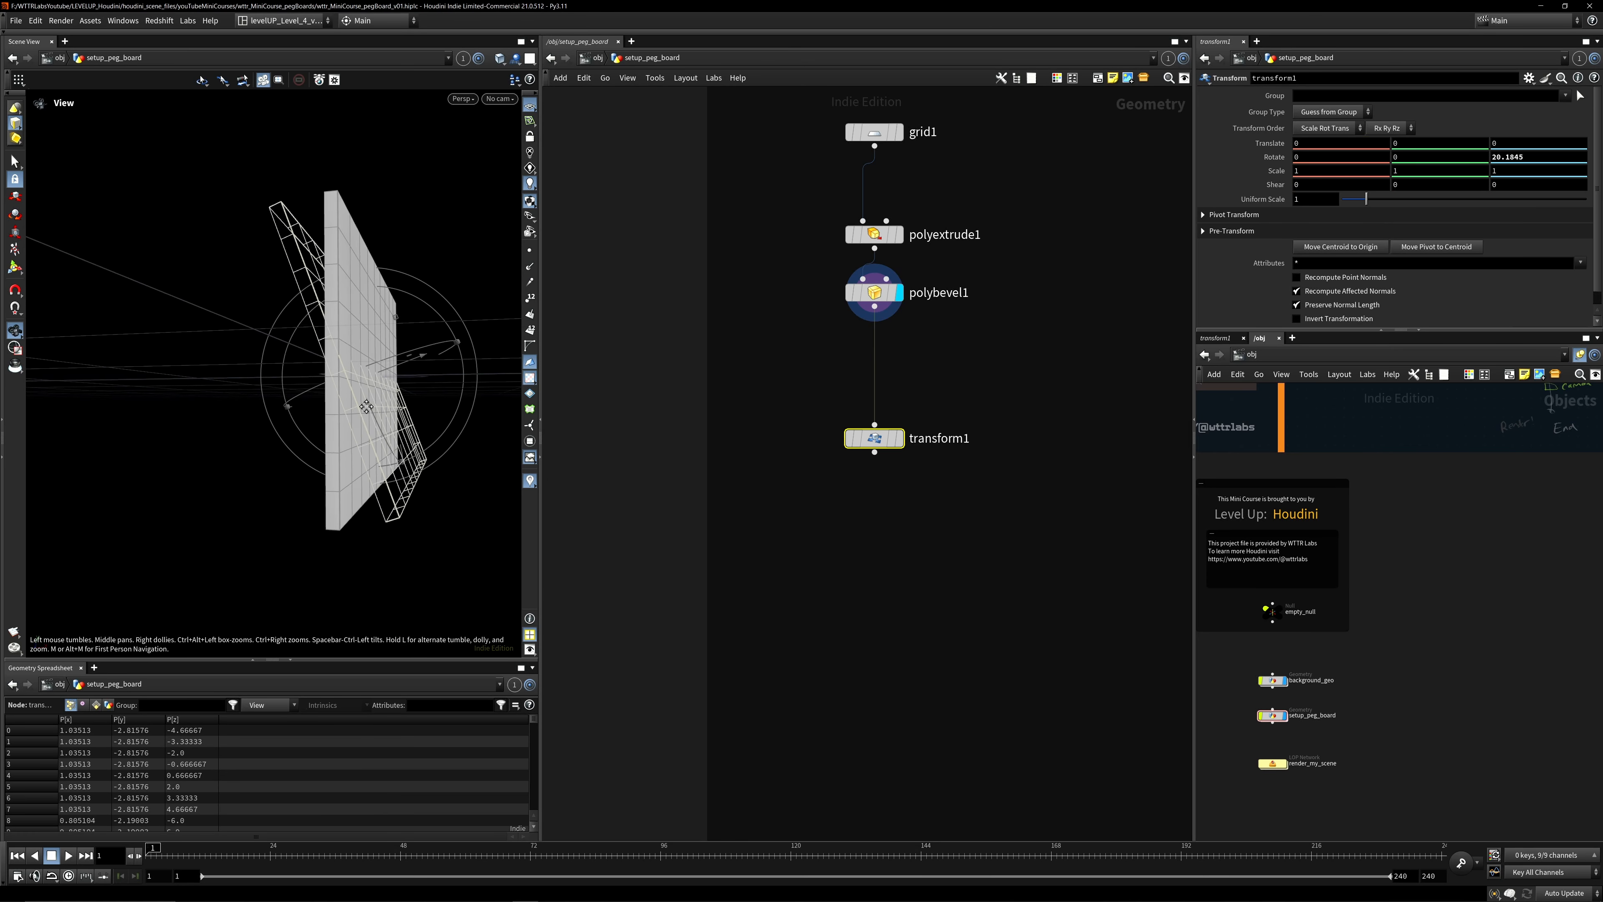
pyautogui.keyDown('alt'); pyautogui.moveTo(366, 407); pyautogui.dragTo(334, 441, button='middle'); pyautogui.keyUp('alt')
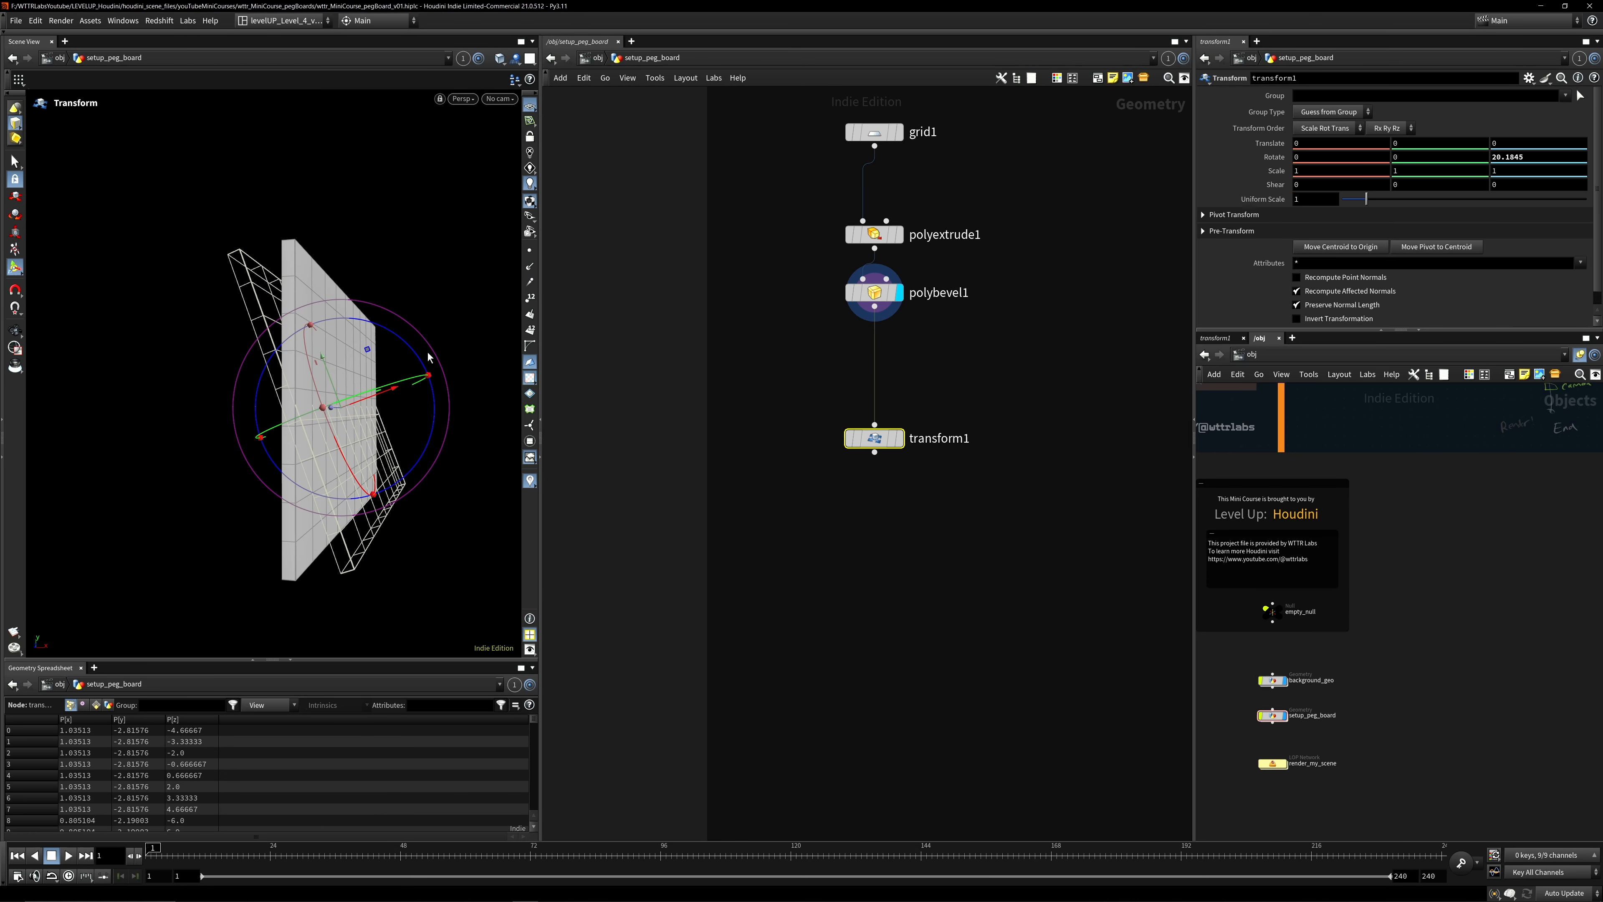
# Rename the transform1 node as rotate_peg_board.
pyautogui.doubleClick(937, 448)
pyautogui.write('rotate_pe')
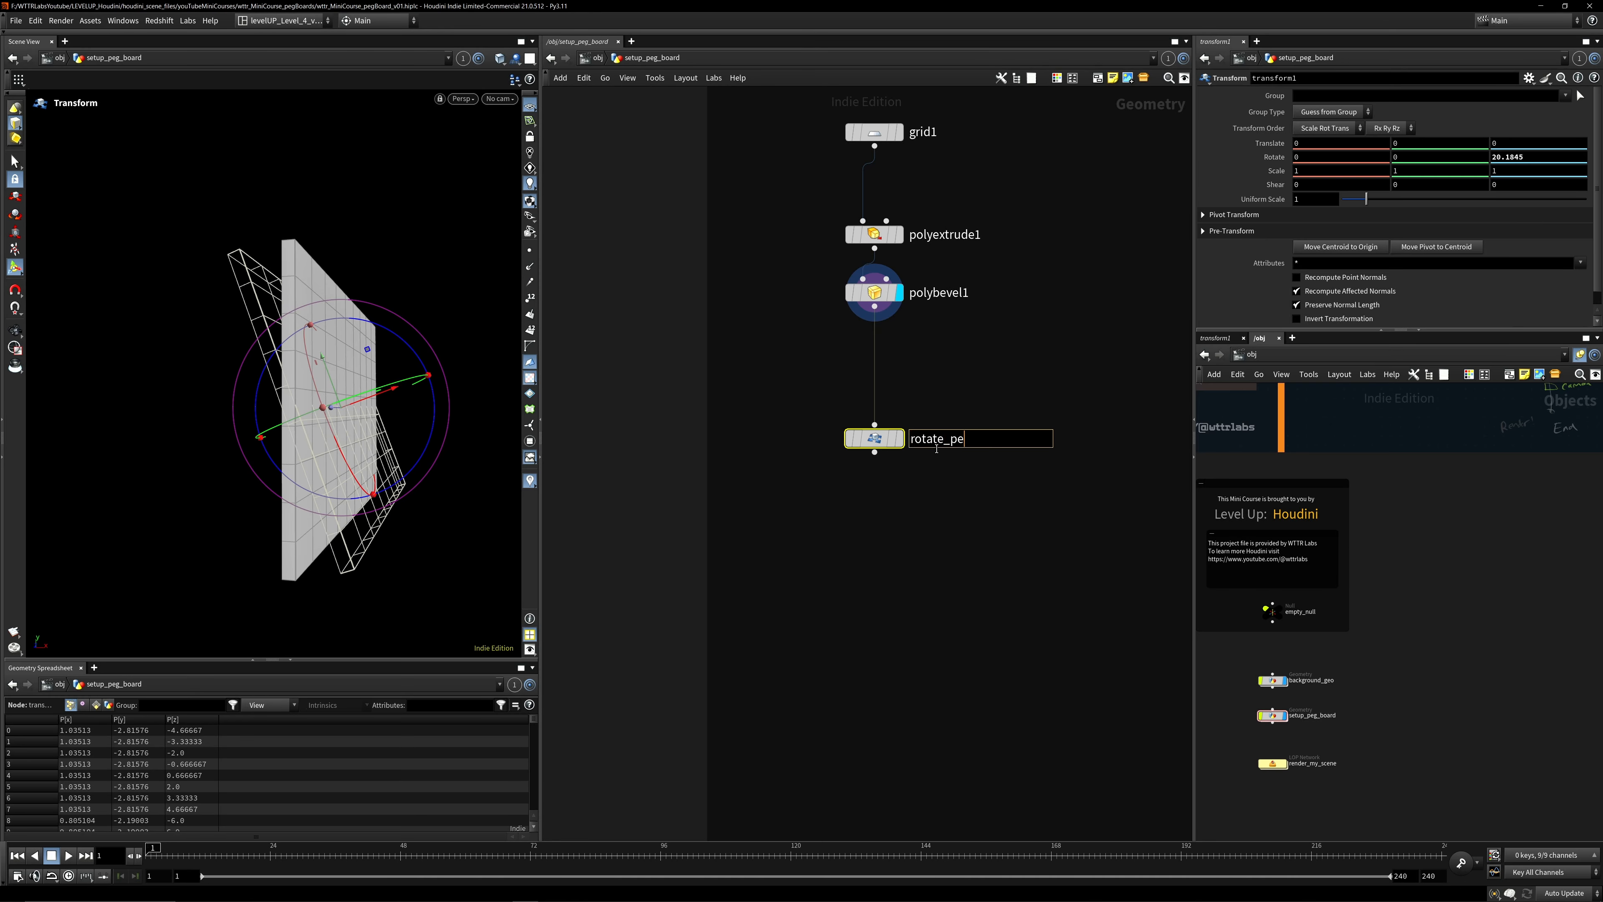
pyautogui.write('g_board')
pyautogui.press('Return')
# Connect rotate_peg_board into the OUT_STATIC null, display that null, and save the scene file.
pyautogui.scroll(-4, 933, 445)
pyautogui.moveTo(934, 446); pyautogui.dragTo(871, 210, button='middle')
pyautogui.scroll(1, 871, 209)
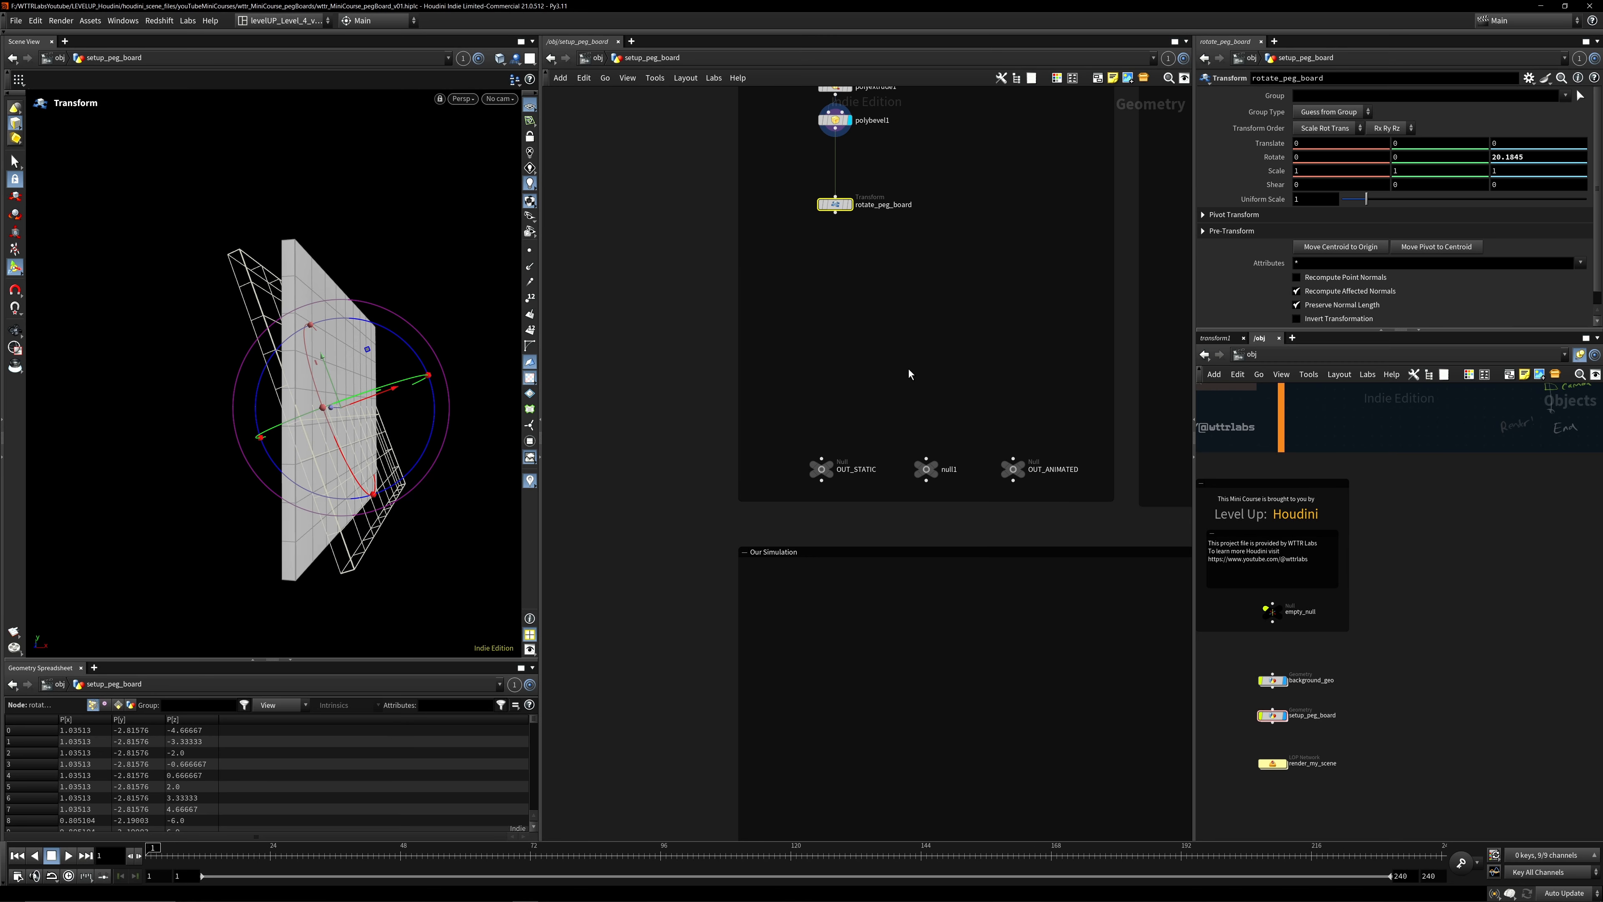
pyautogui.moveTo(835, 213); pyautogui.dragTo(835, 456)
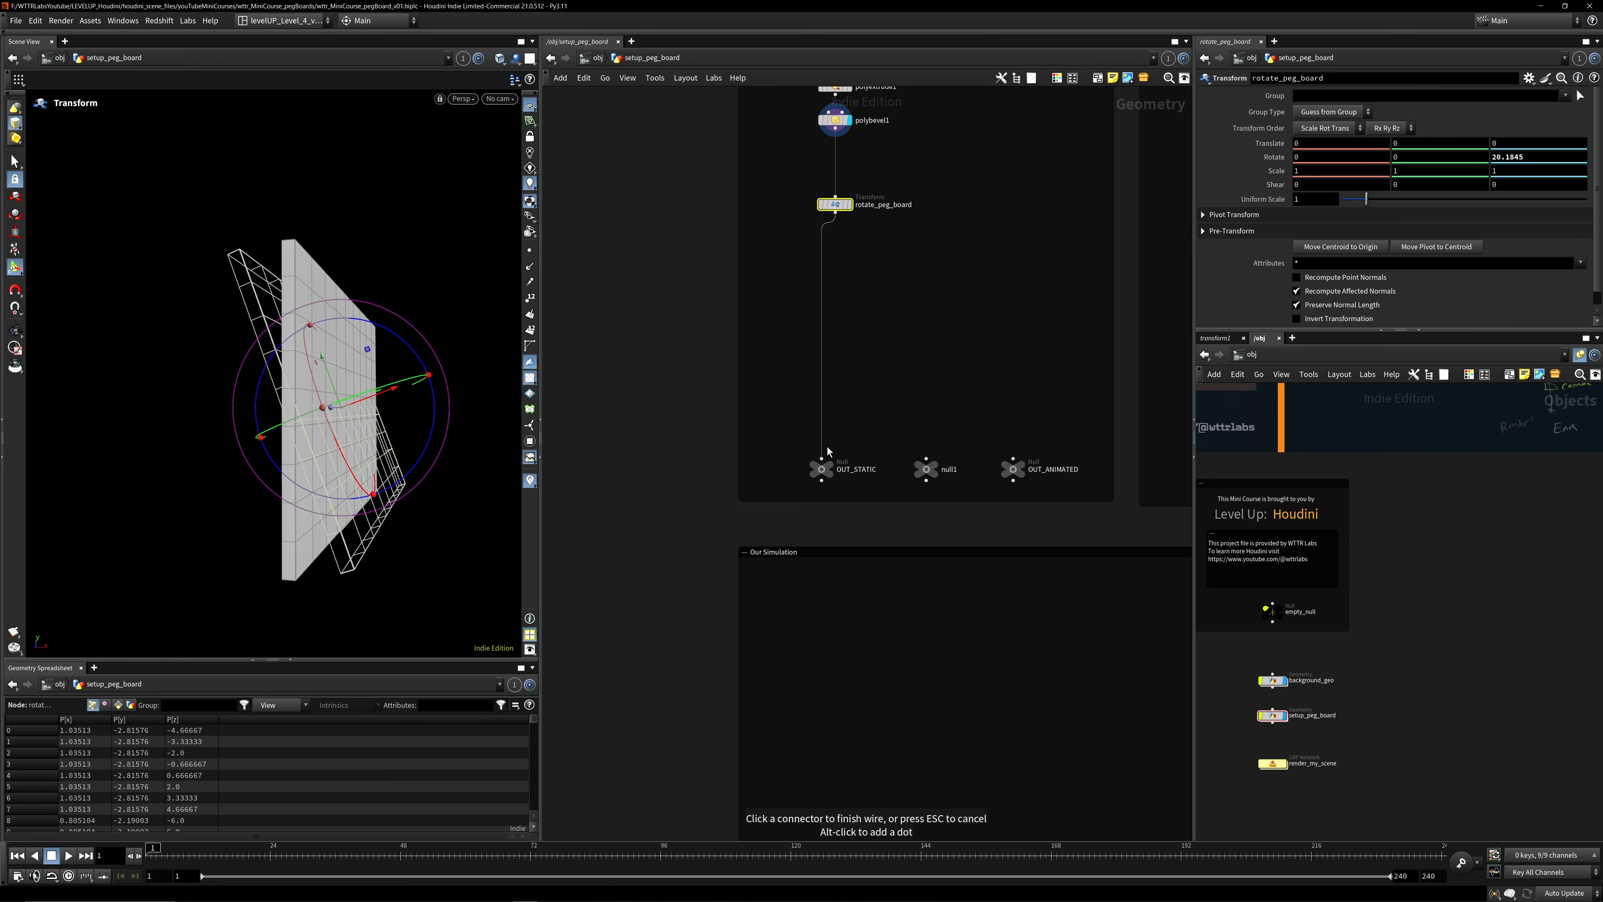
pyautogui.click(835, 468)
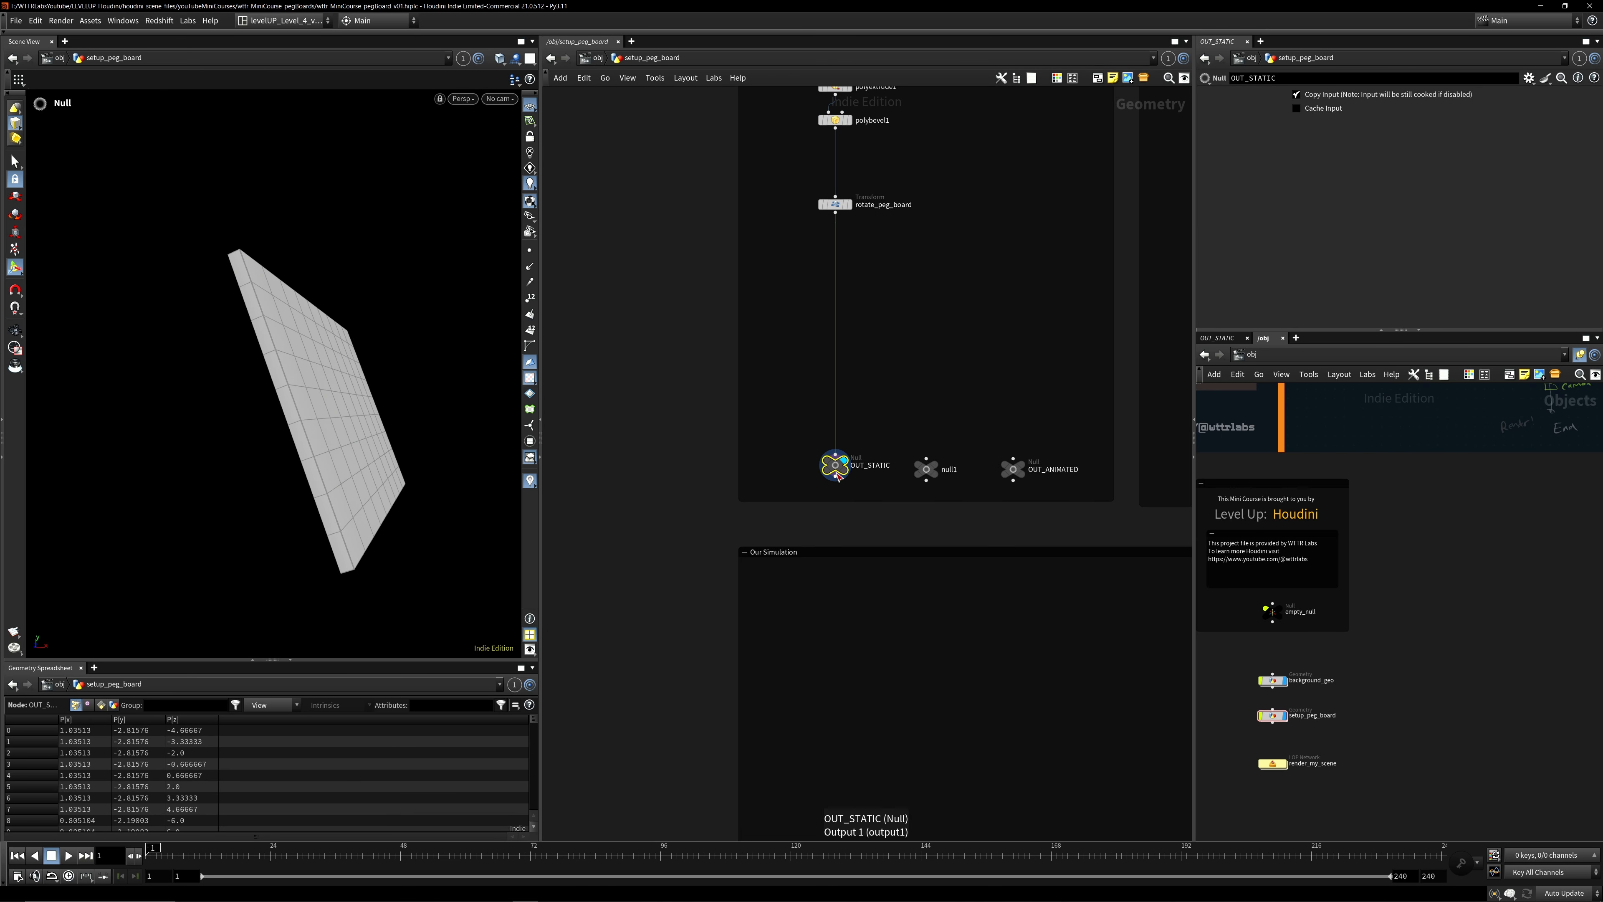
pyautogui.hotkey('ctrl', 'c')
pyautogui.keyDown('alt'); pyautogui.moveTo(423, 387); pyautogui.dragTo(313, 430); pyautogui.keyUp('alt')
pyautogui.hotkey('ctrl', 's')
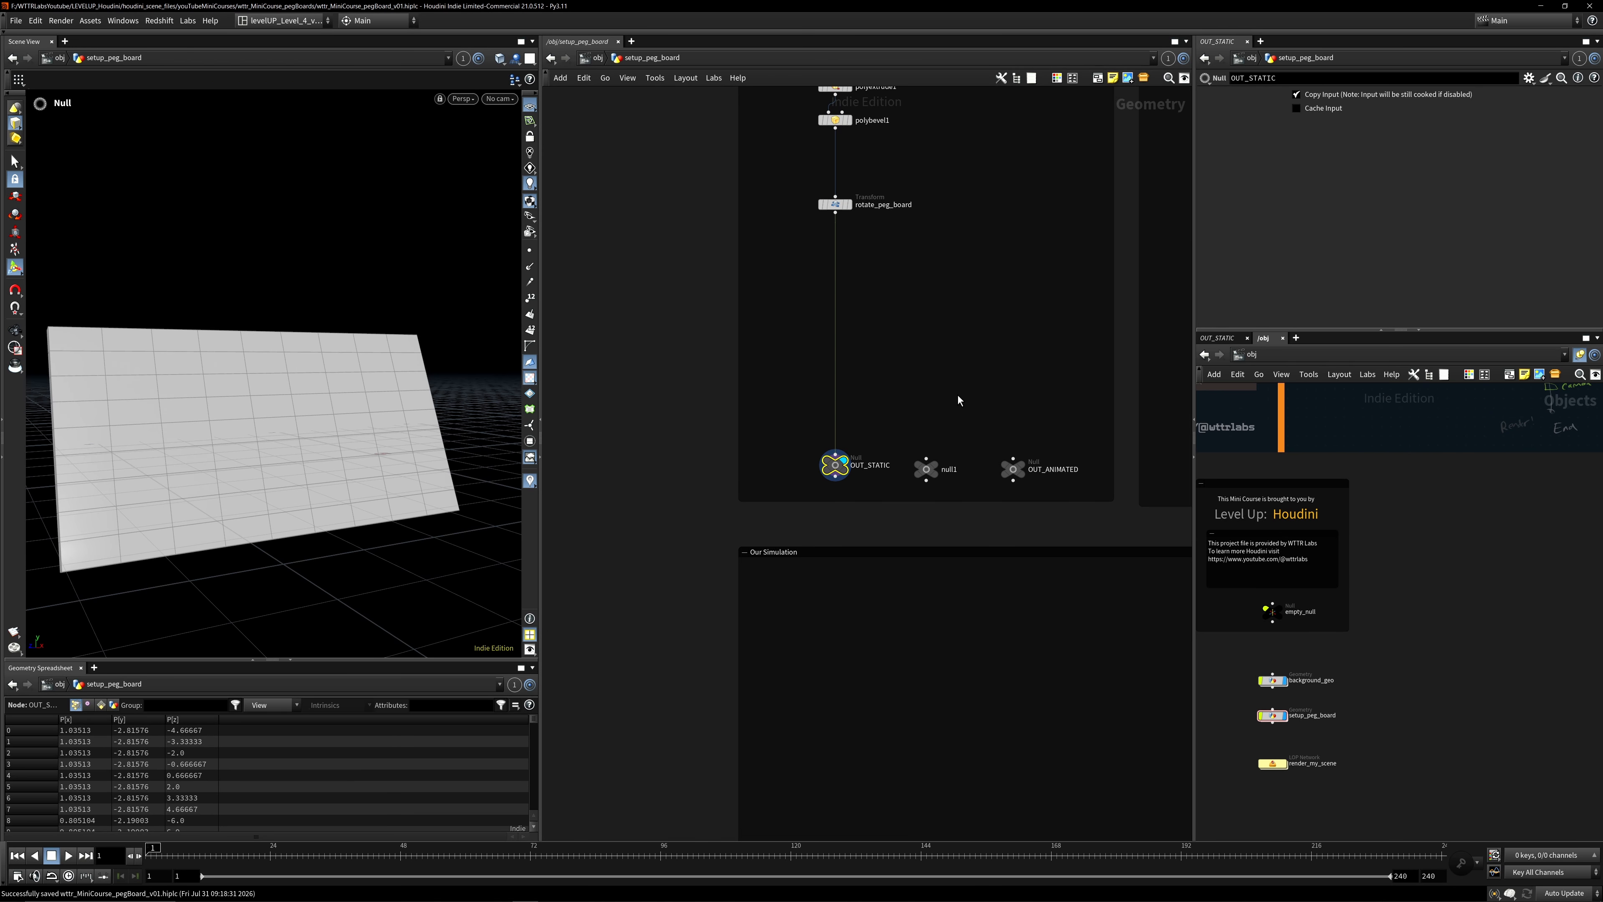
# Look over the network sections and return to the object level to check the tilted board against the backdrop.
pyautogui.scroll(-4, 952, 406)
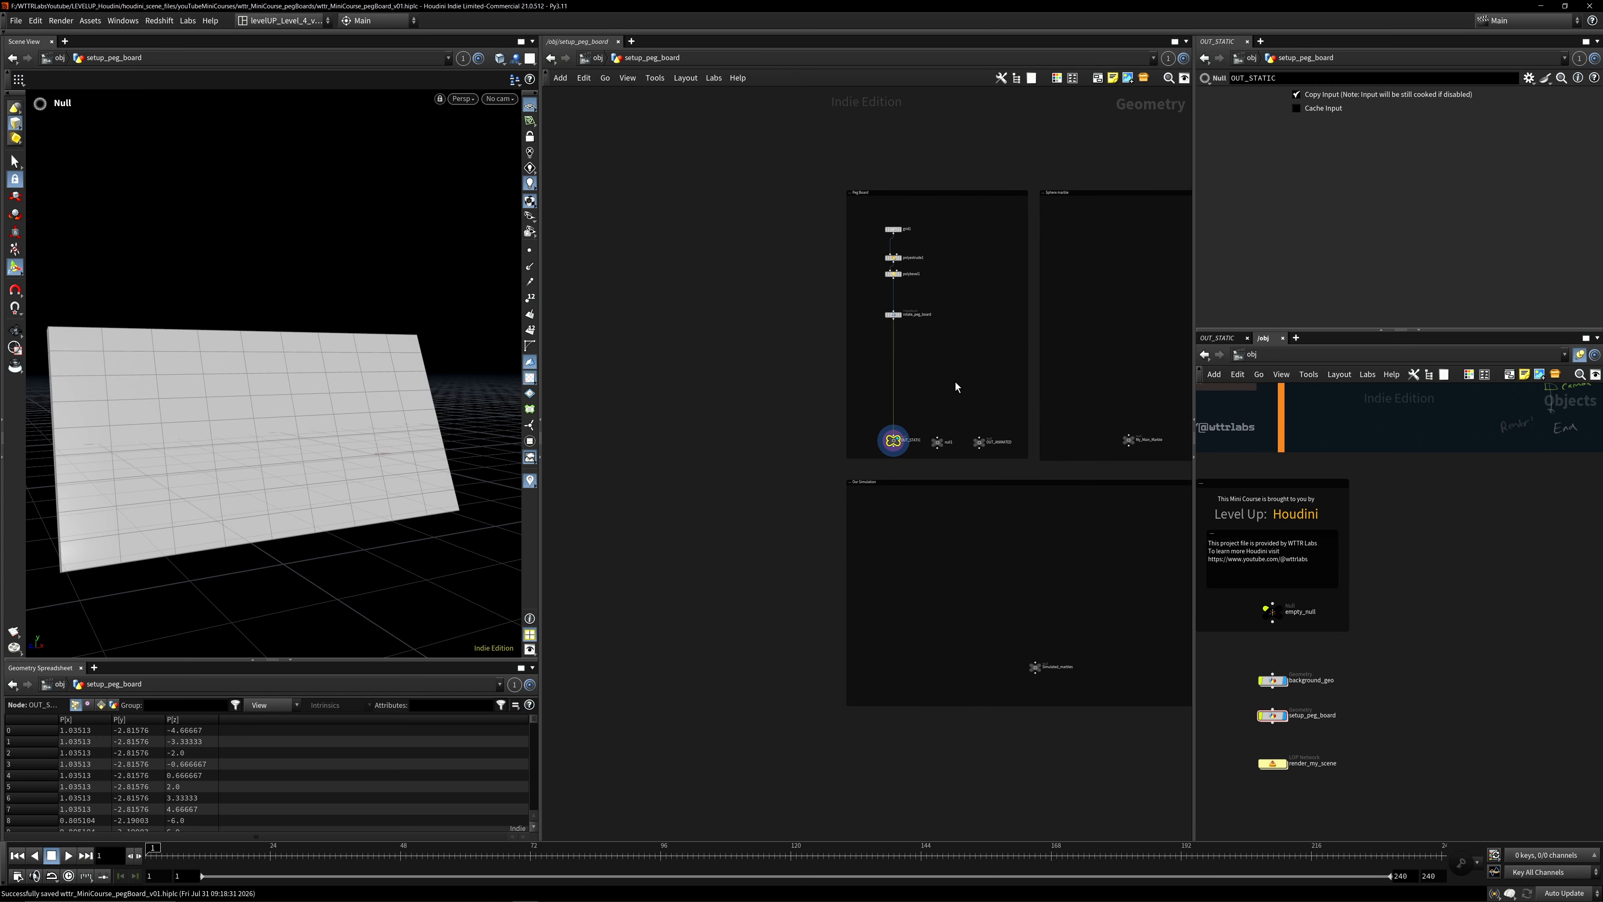
pyautogui.scroll(2, 912, 470)
pyautogui.moveTo(955, 382); pyautogui.dragTo(837, 462, button='middle')
pyautogui.scroll(-2, 1428, 573)
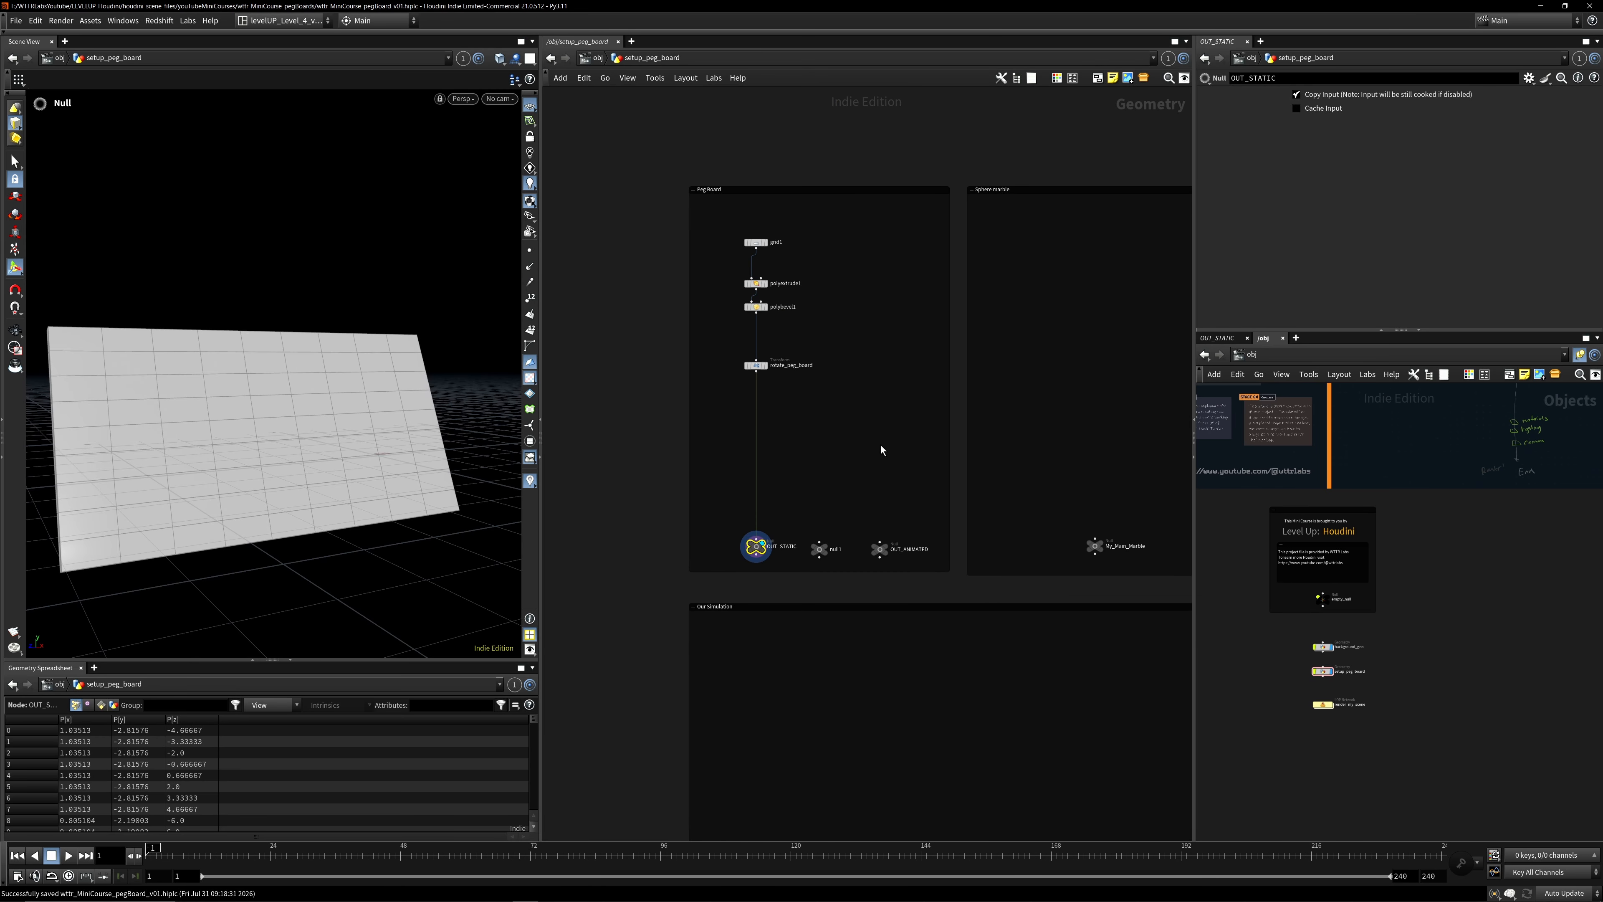
pyautogui.scroll(2, 814, 458)
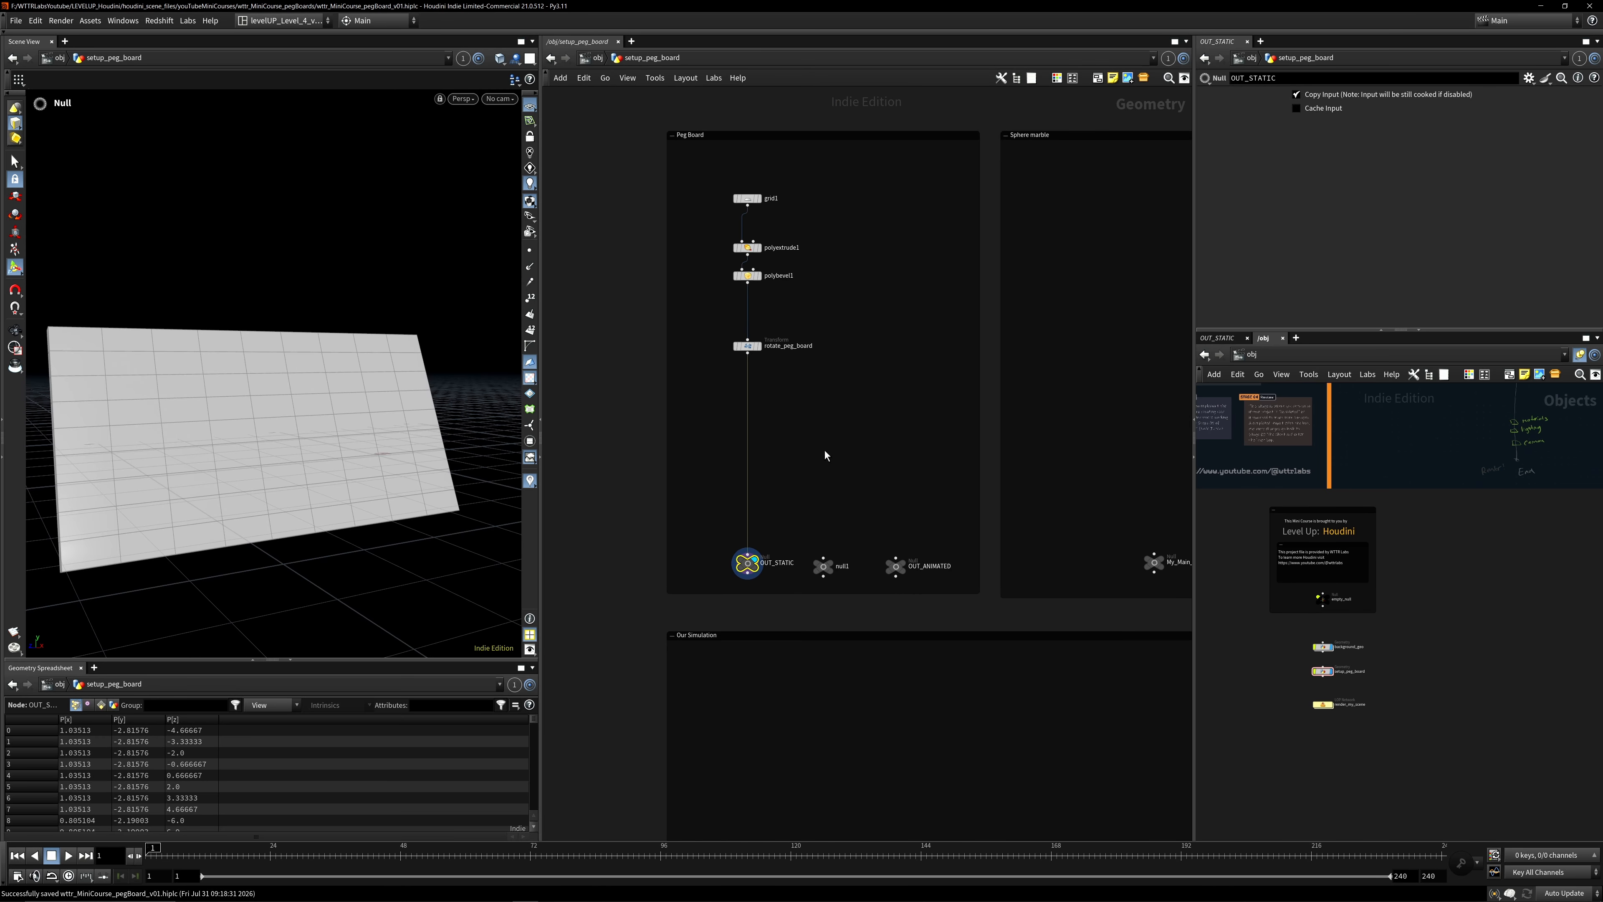
pyautogui.press('u')
pyautogui.scroll(-4, 405, 409)
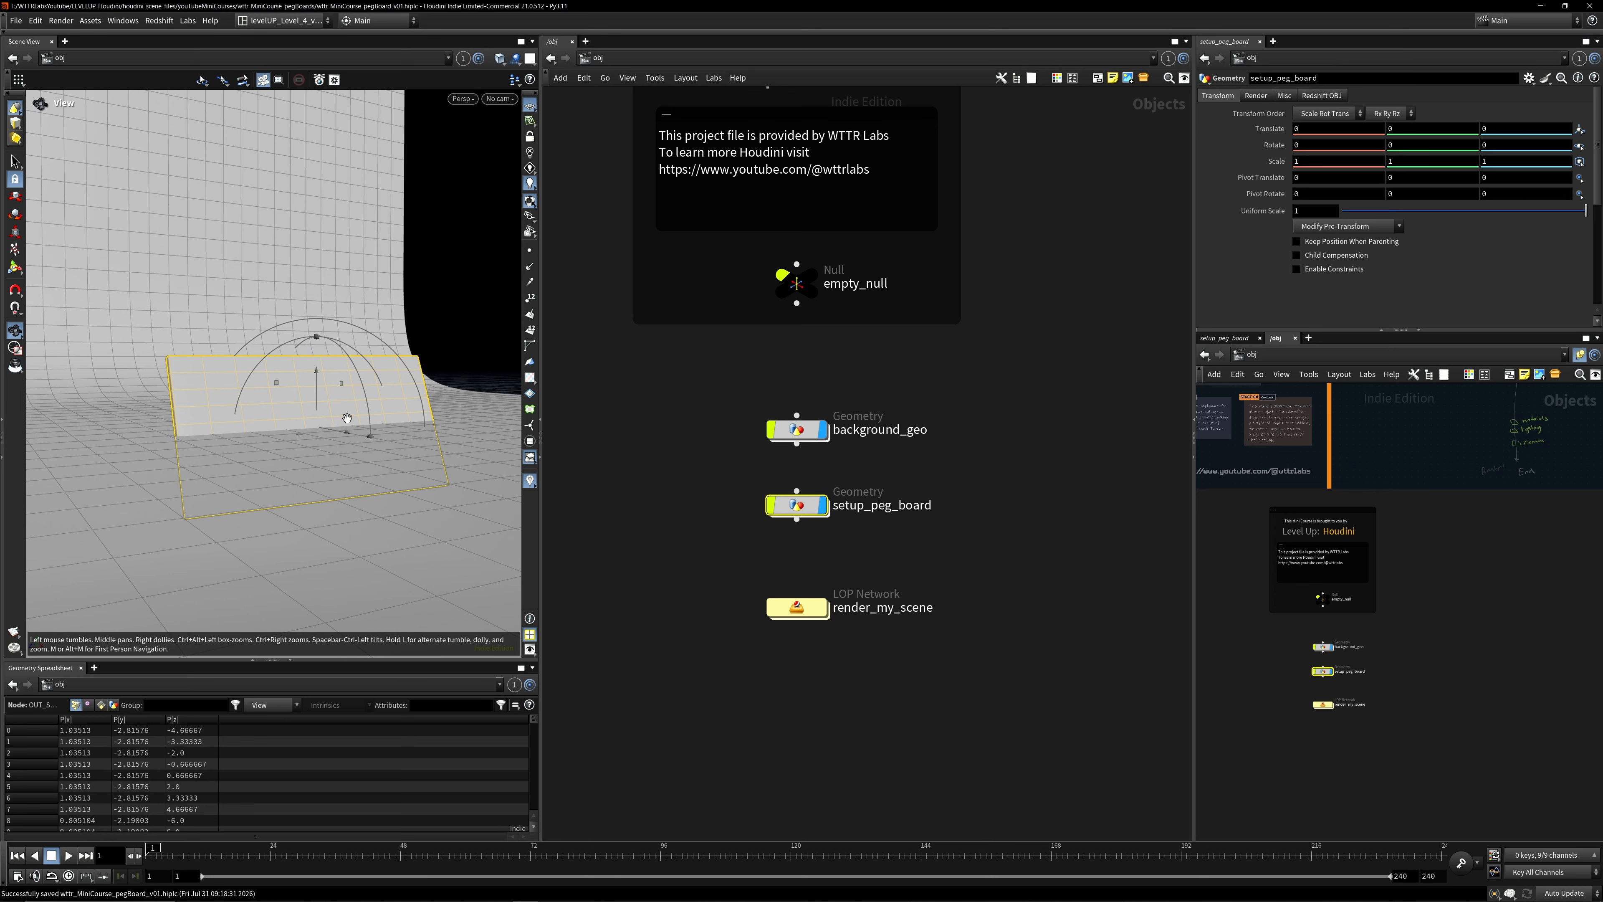
pyautogui.press('Return')
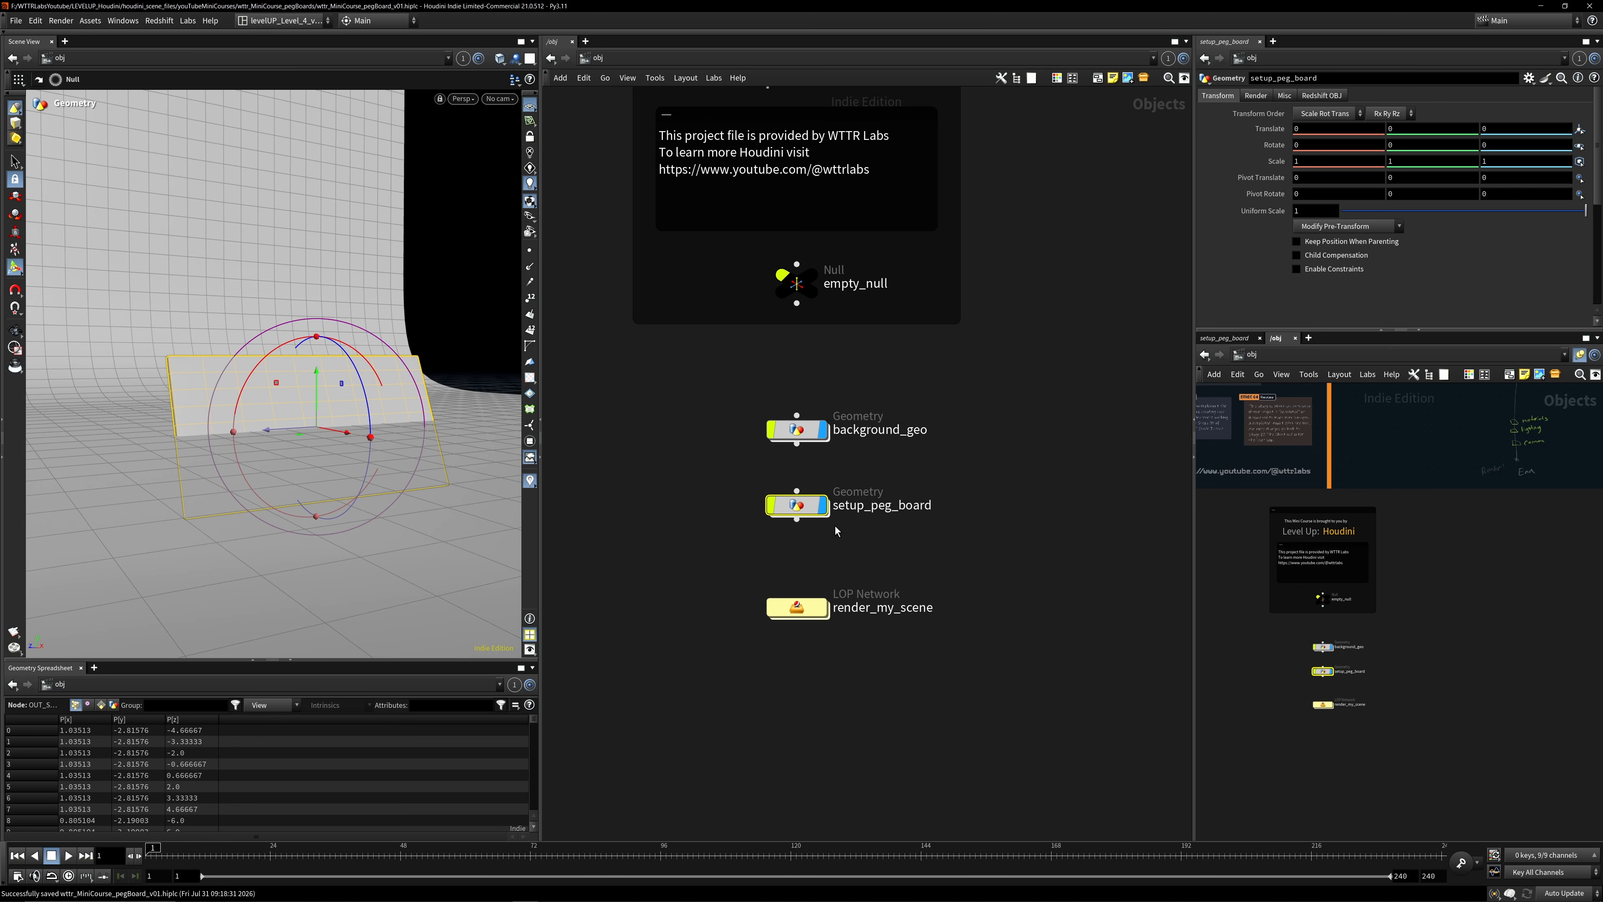
# In setup_peg_board, move rotate_peg_board lower and insert a Transform node between polybevel1 and it.
pyautogui.press('i')
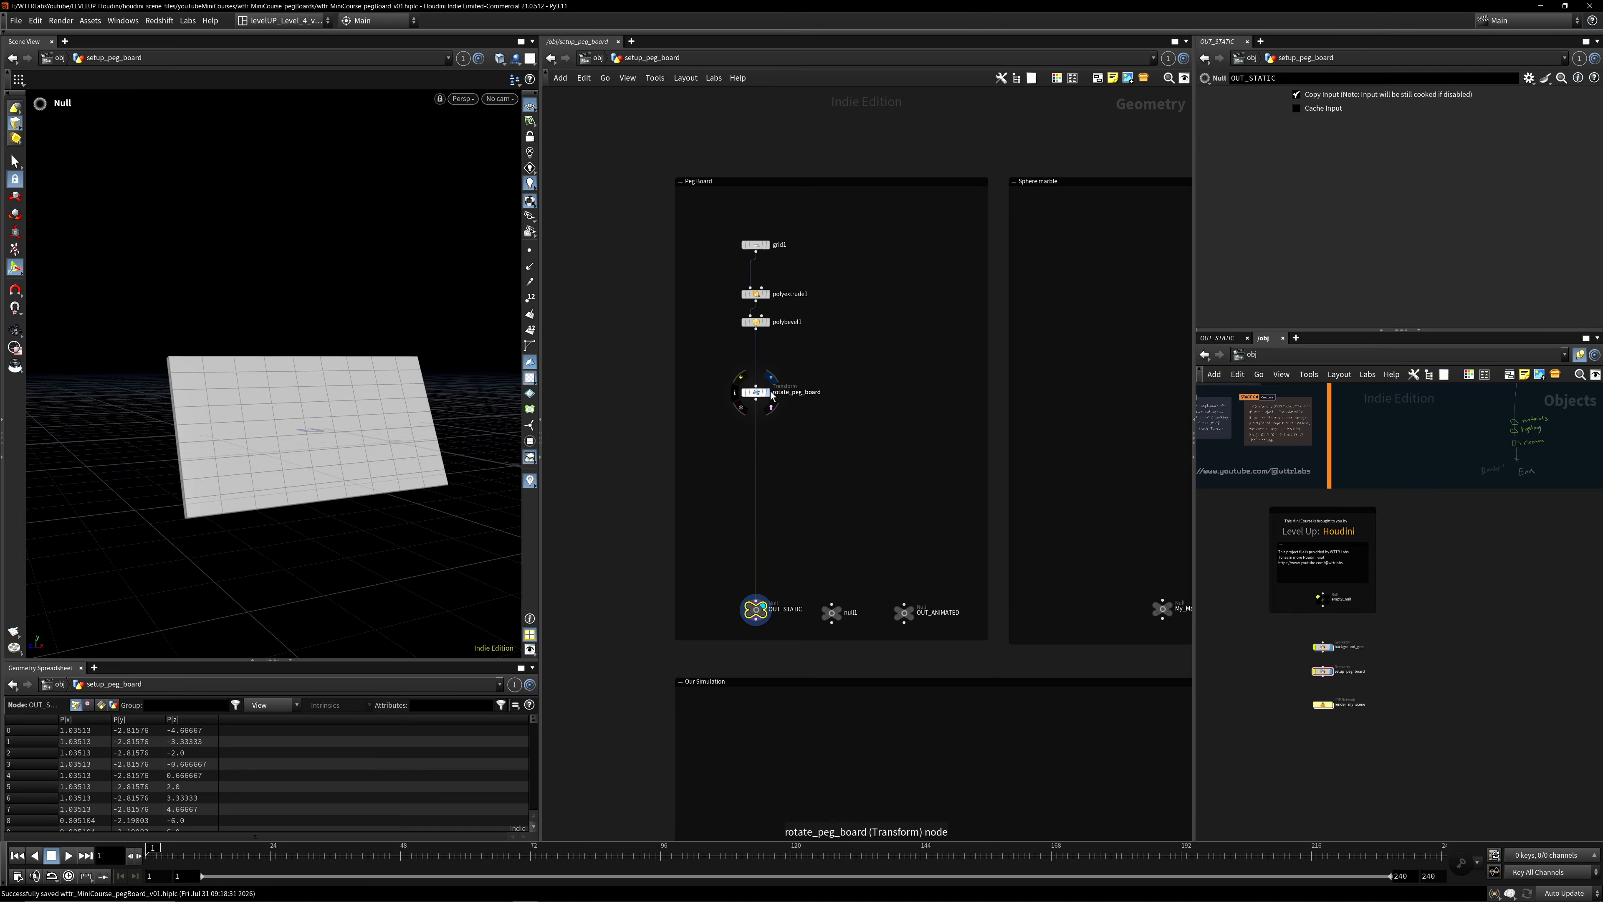
pyautogui.moveTo(759, 393); pyautogui.dragTo(787, 441)
pyautogui.press('Tab')
pyautogui.write('tra')
pyautogui.press('Down')
pyautogui.press('Down')
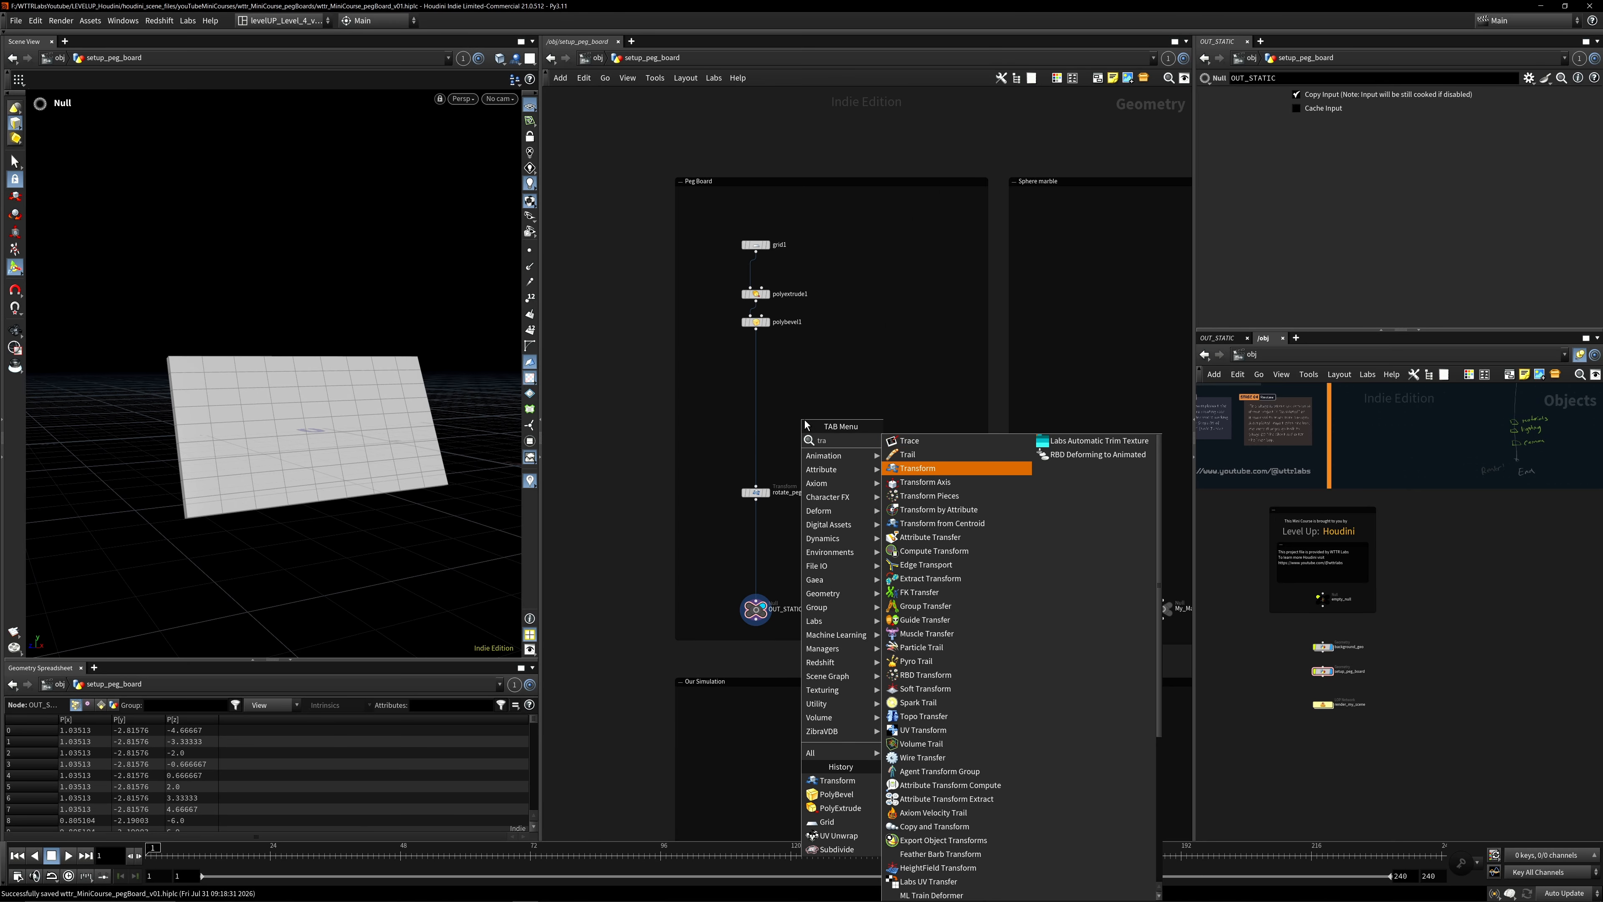
pyautogui.press('Return')
pyautogui.click(752, 385)
pyautogui.scroll(2, 777, 400)
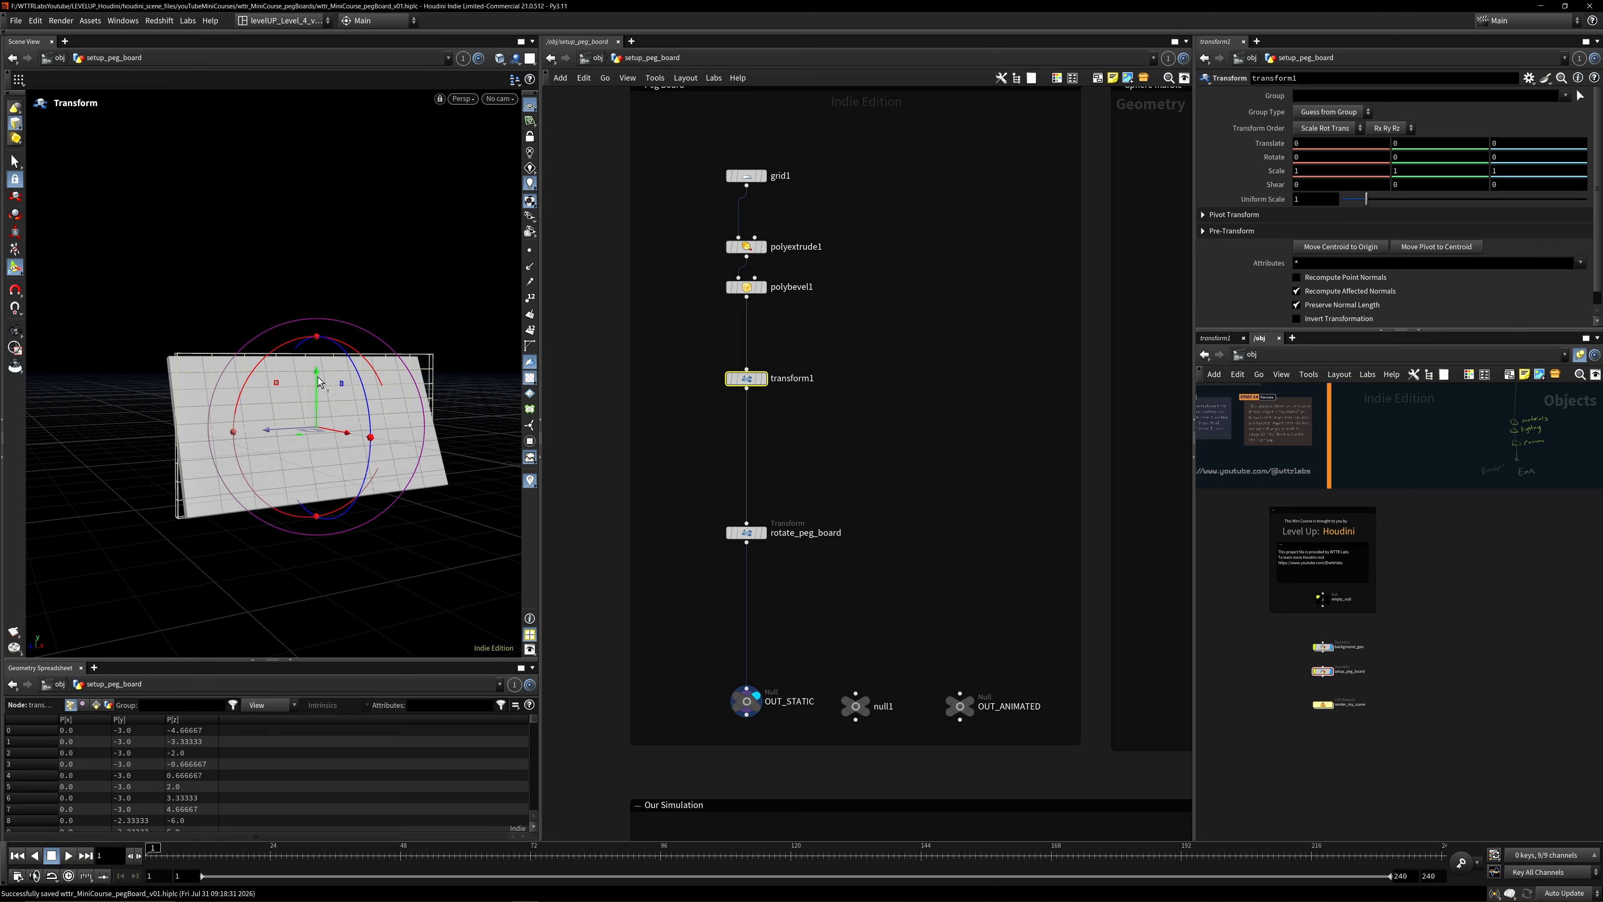
# Raise the board about 4.99 units in Y with transform1 and check its position against the backdrop at object level.
pyautogui.moveTo(317, 376); pyautogui.dragTo(317, 249)
pyautogui.keyDown('alt'); pyautogui.moveTo(318, 249); pyautogui.dragTo(385, 218); pyautogui.keyUp('alt')
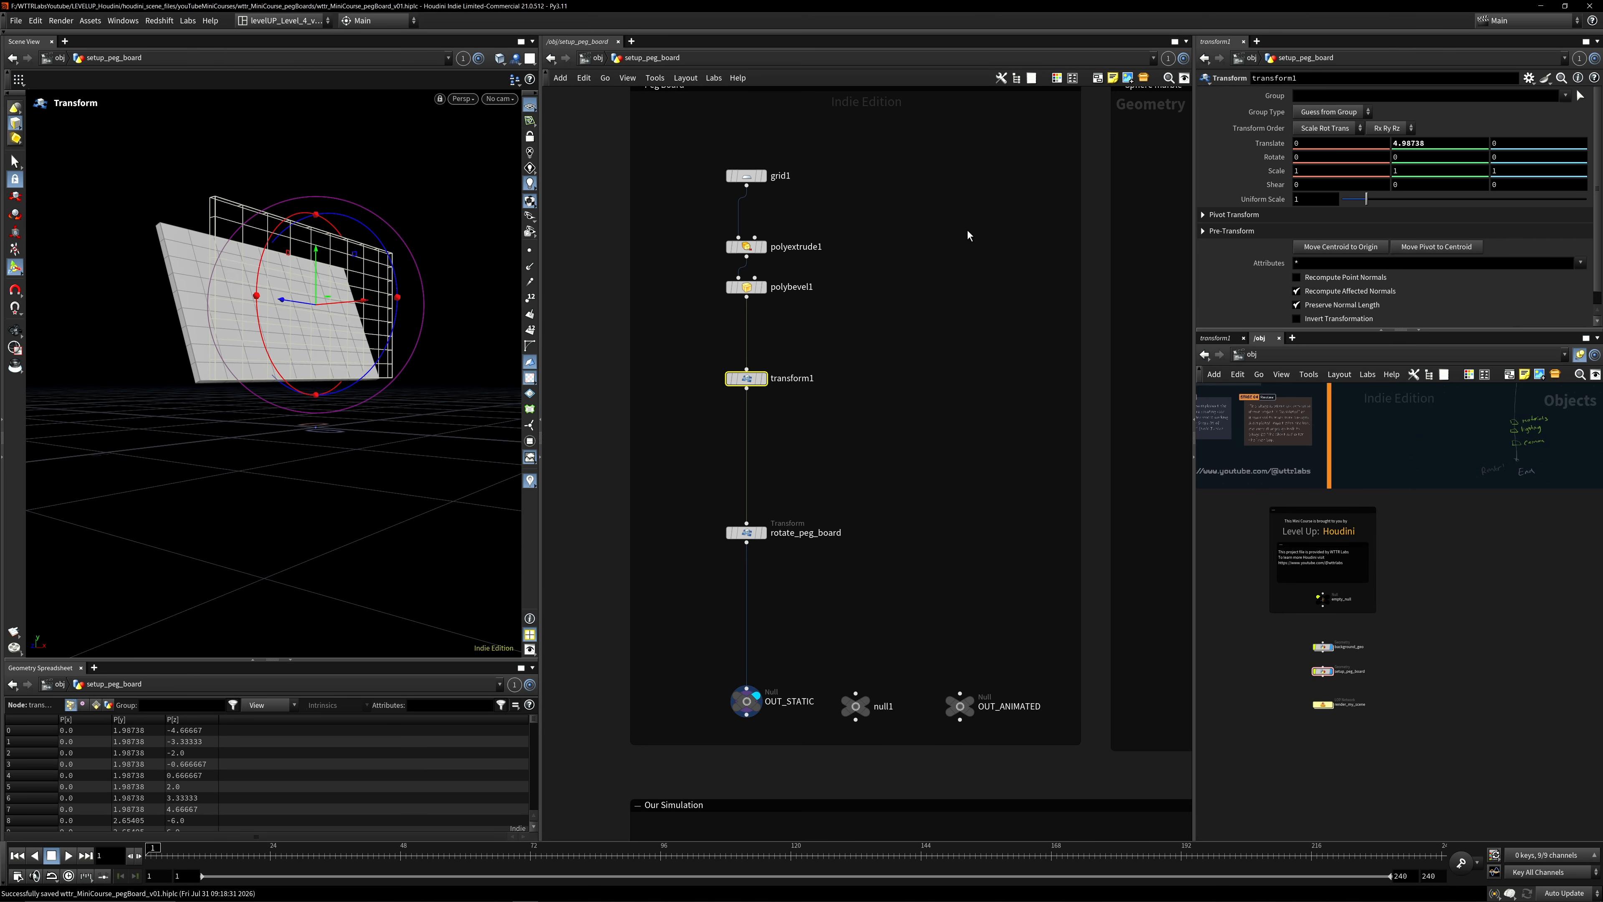
pyautogui.click(922, 261)
pyautogui.press('u')
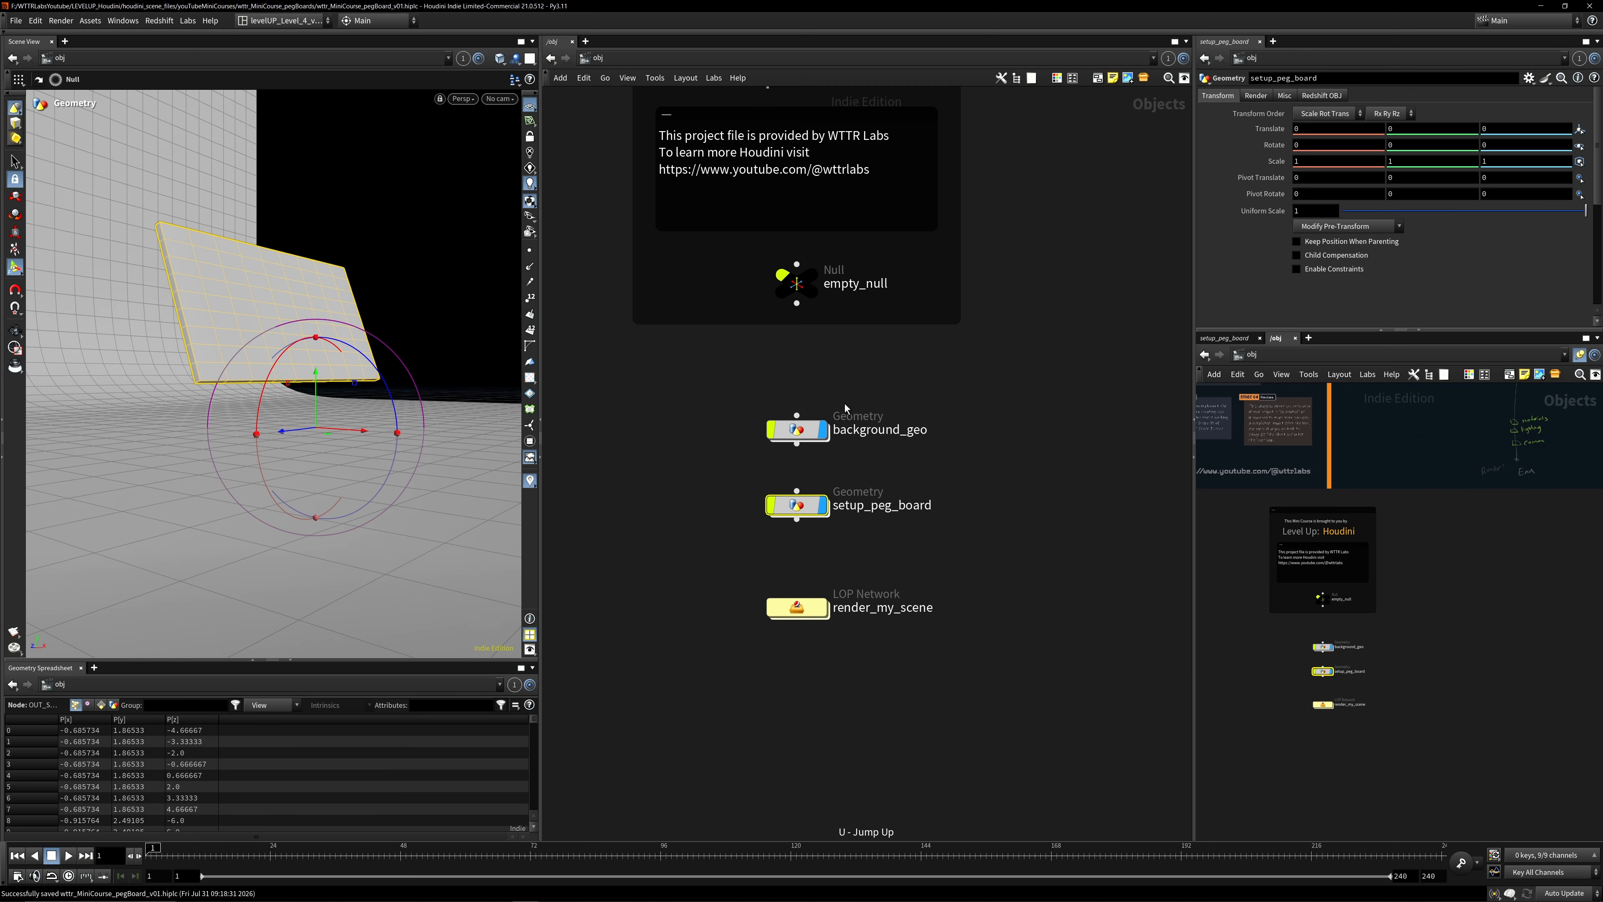
# Open the render_my_scene network and display the backdrop import to check its source path.
pyautogui.doubleClick(806, 611)
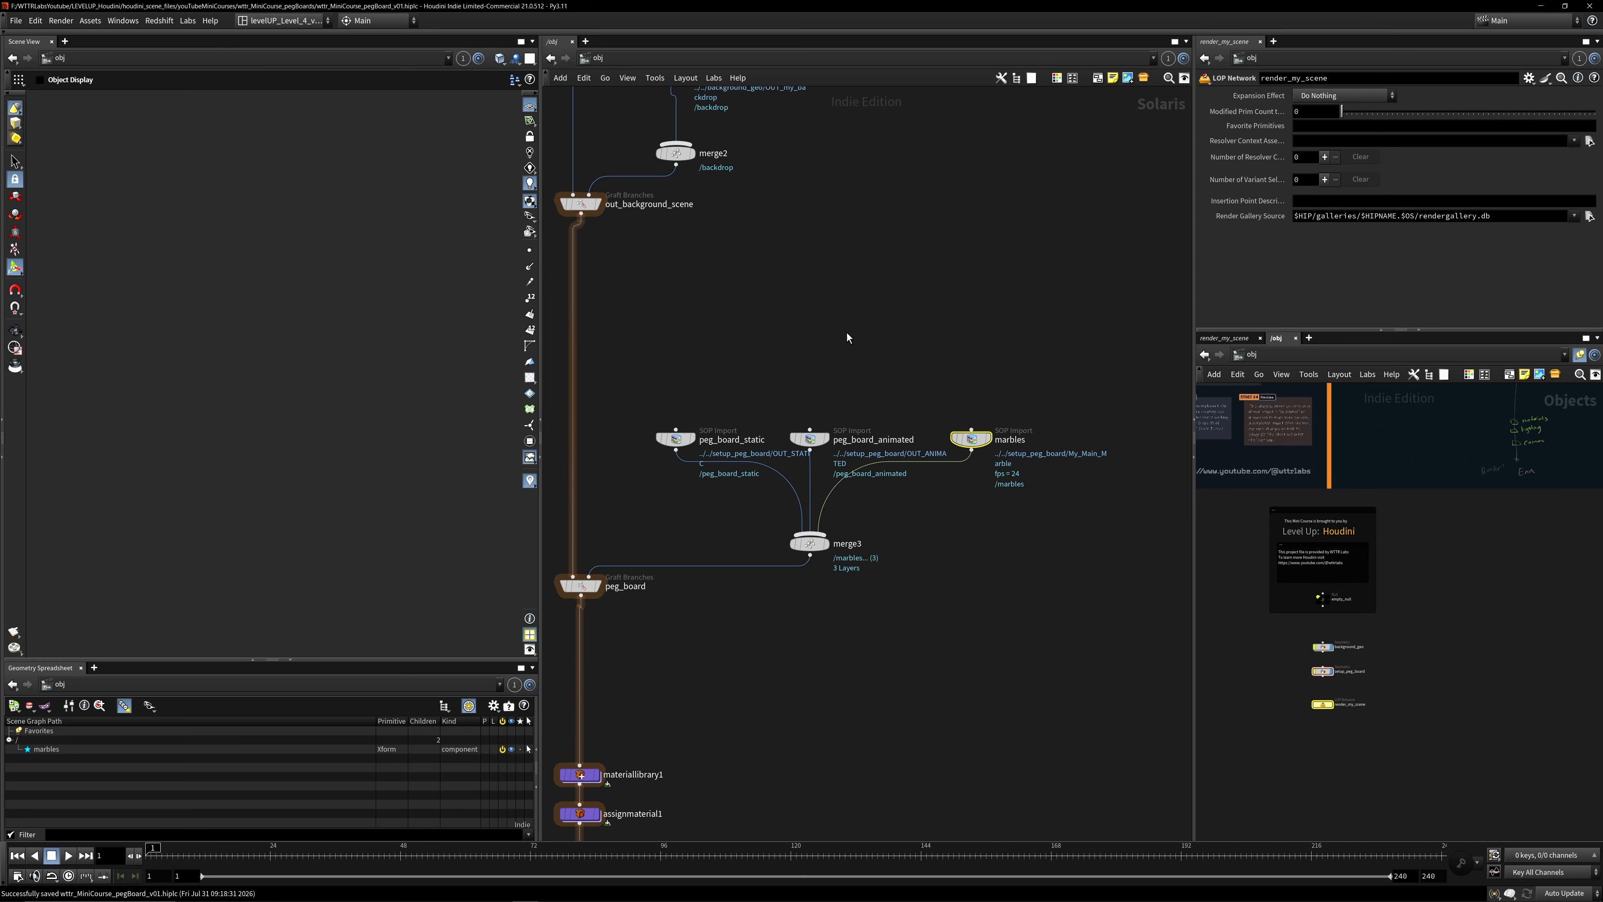
pyautogui.moveTo(860, 280); pyautogui.dragTo(923, 414, button='middle')
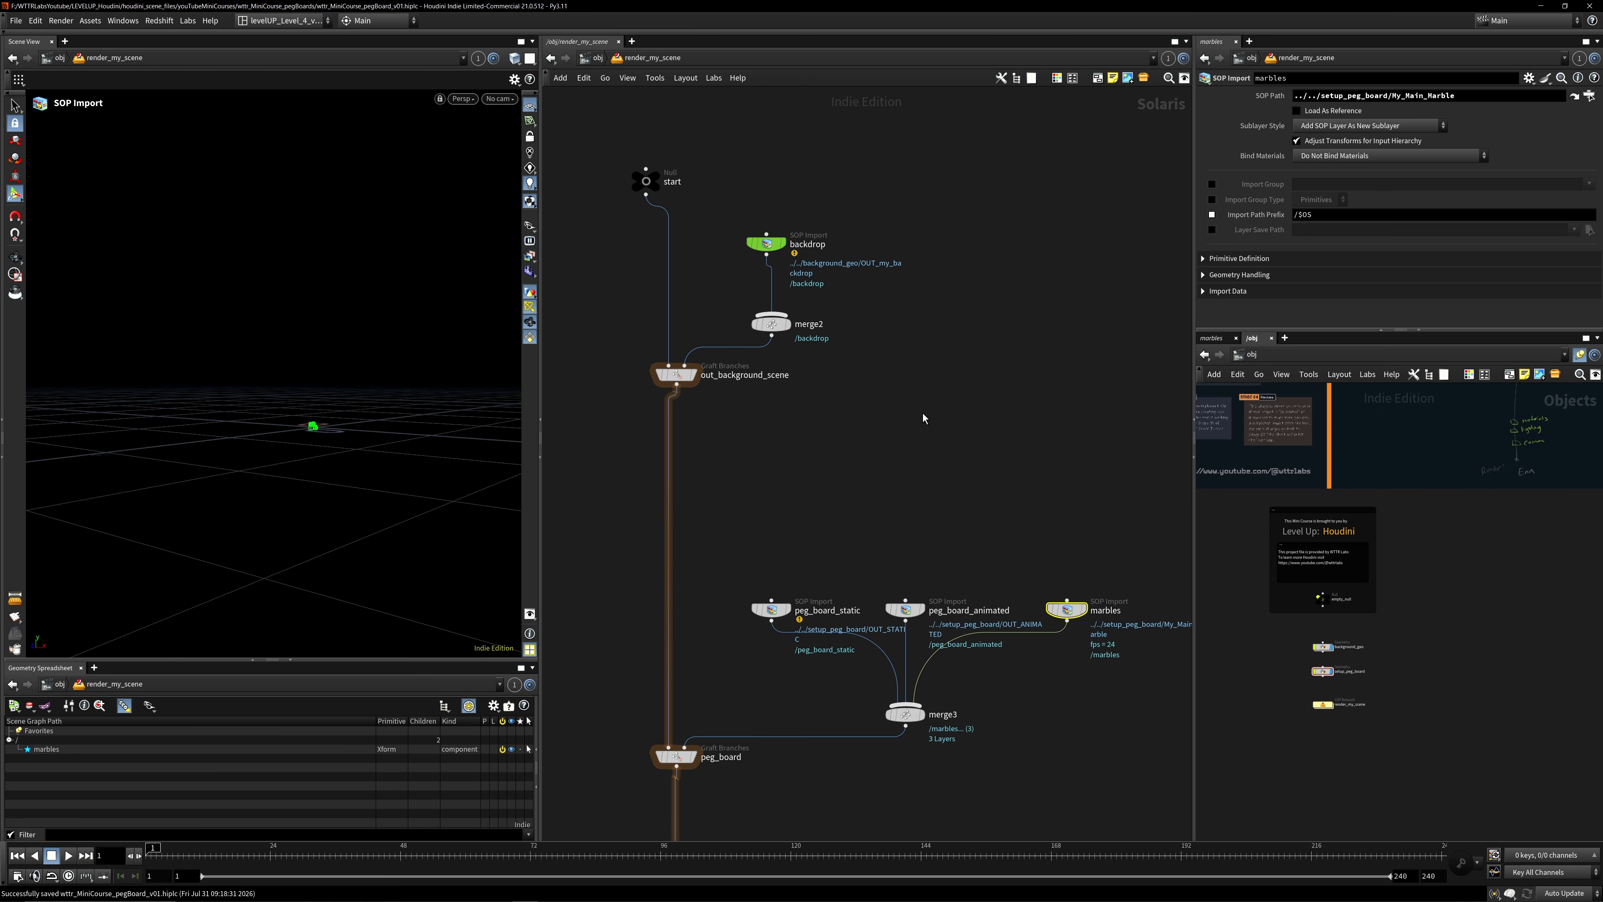
pyautogui.click(779, 248)
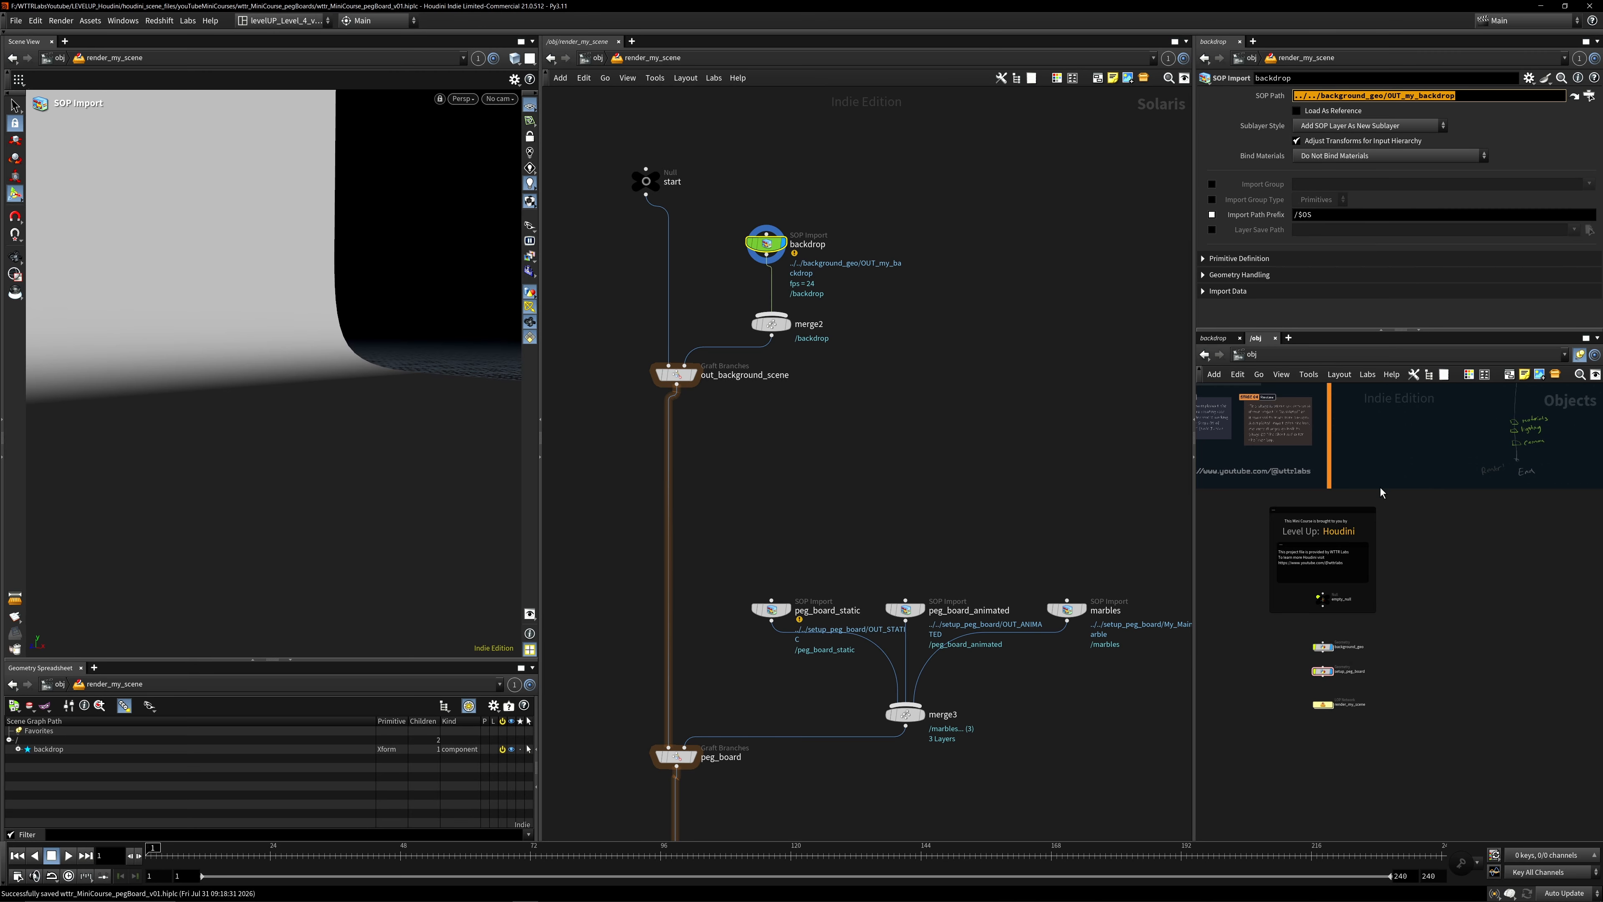
pyautogui.scroll(4, 1351, 603)
pyautogui.moveTo(1349, 673); pyautogui.dragTo(1407, 628, button='middle')
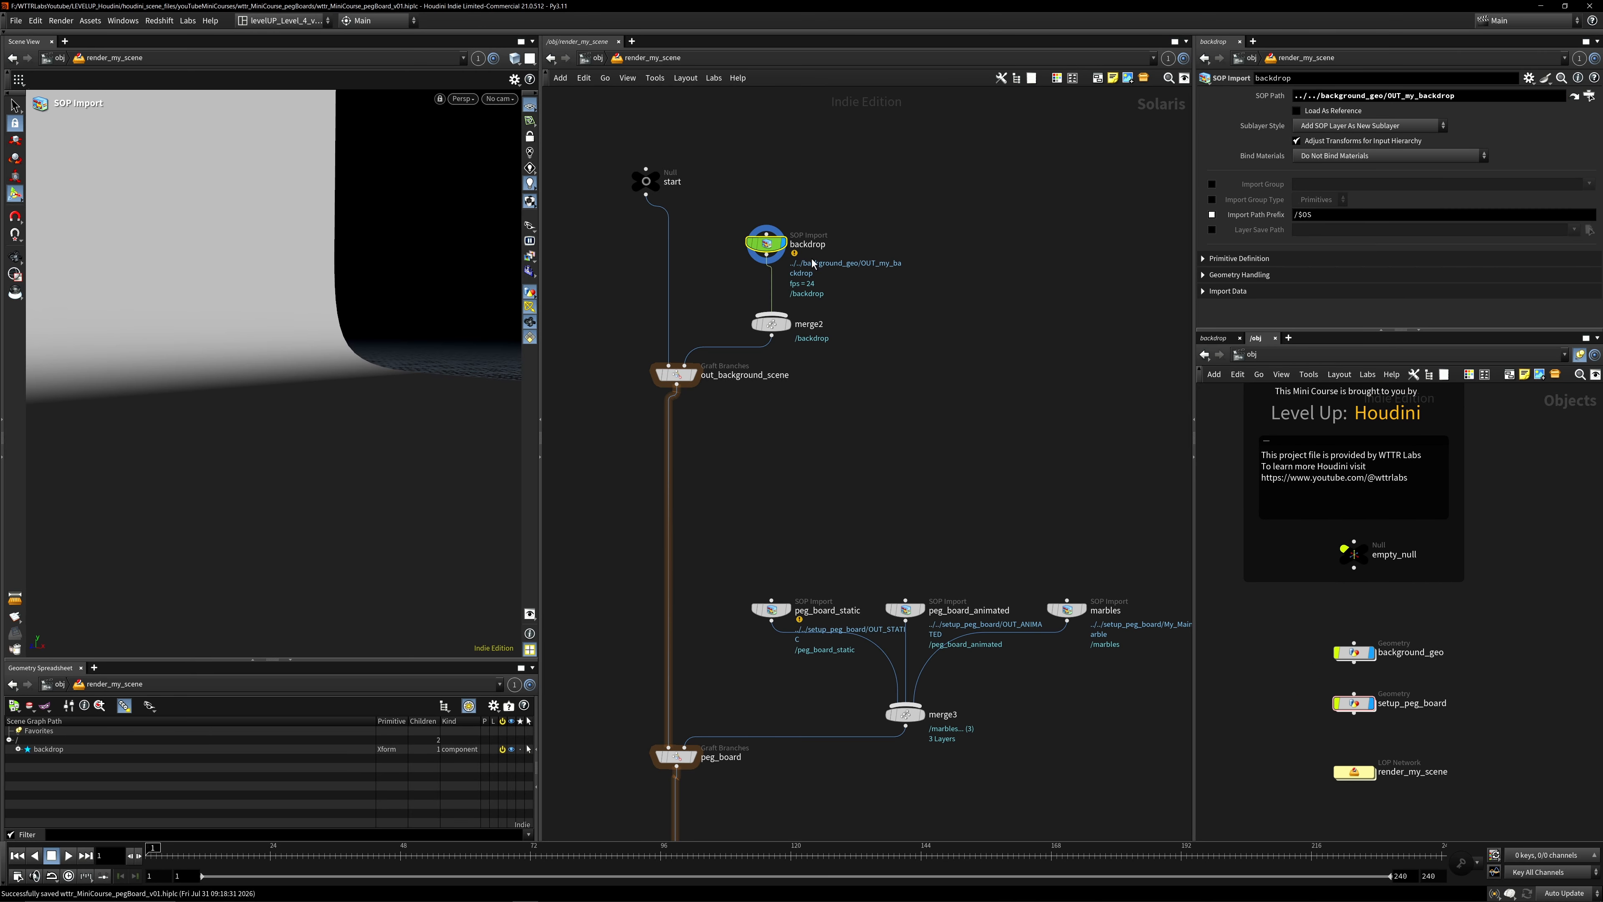
# Move the start node higher and out_background_scene lower in the network, and enlarge the scene graph pane.
pyautogui.moveTo(646, 181); pyautogui.dragTo(678, 165)
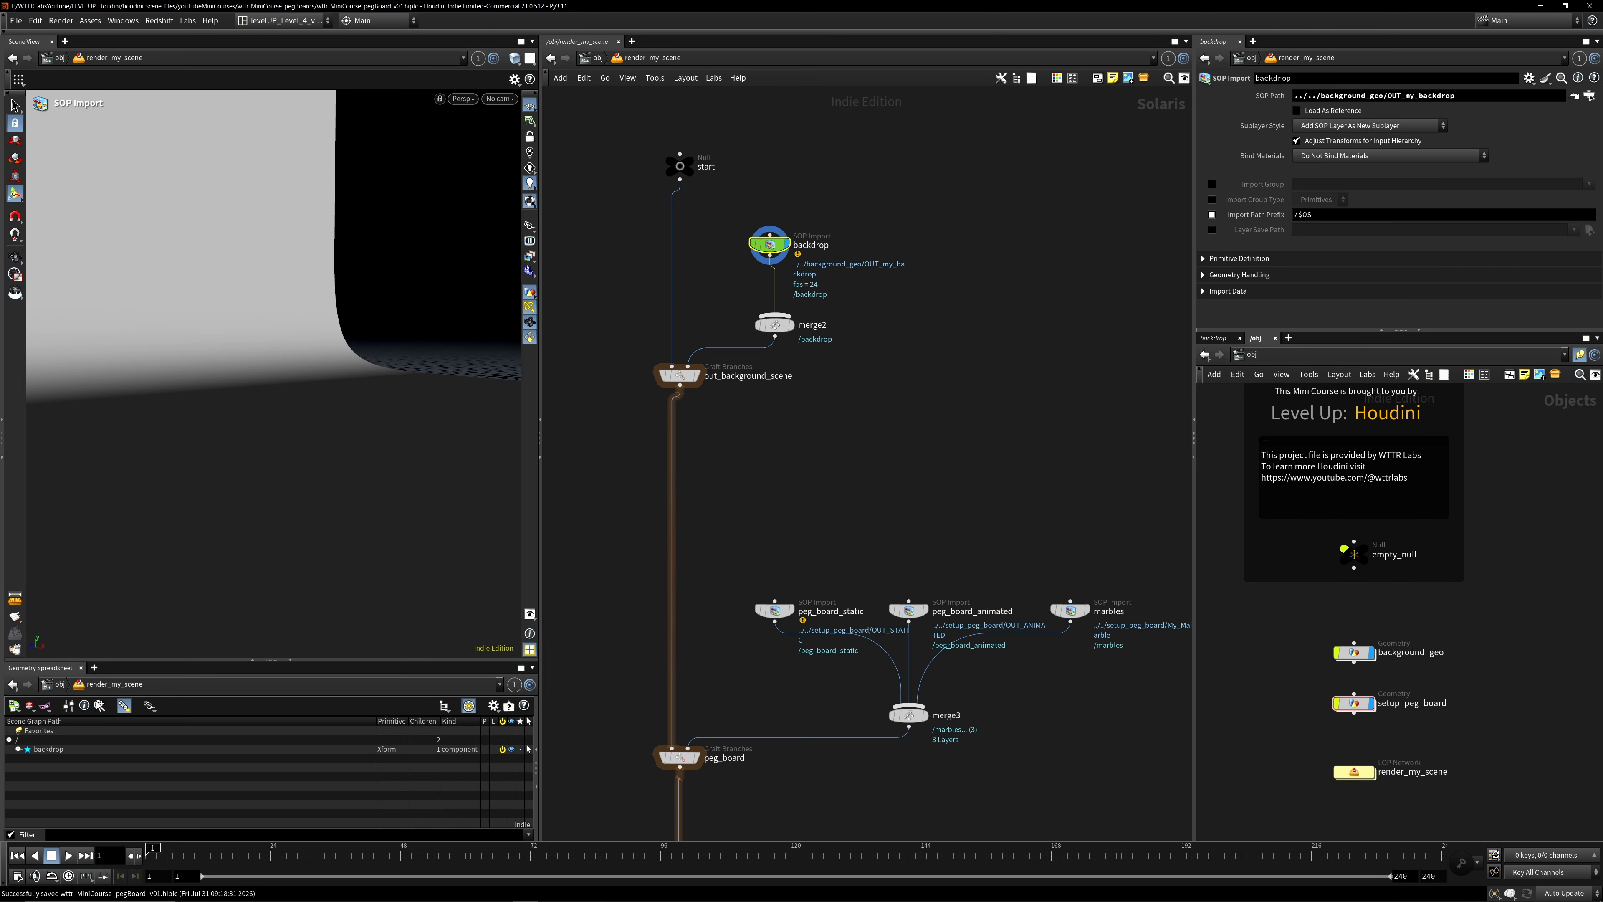
pyautogui.moveTo(274, 660); pyautogui.dragTo(265, 500)
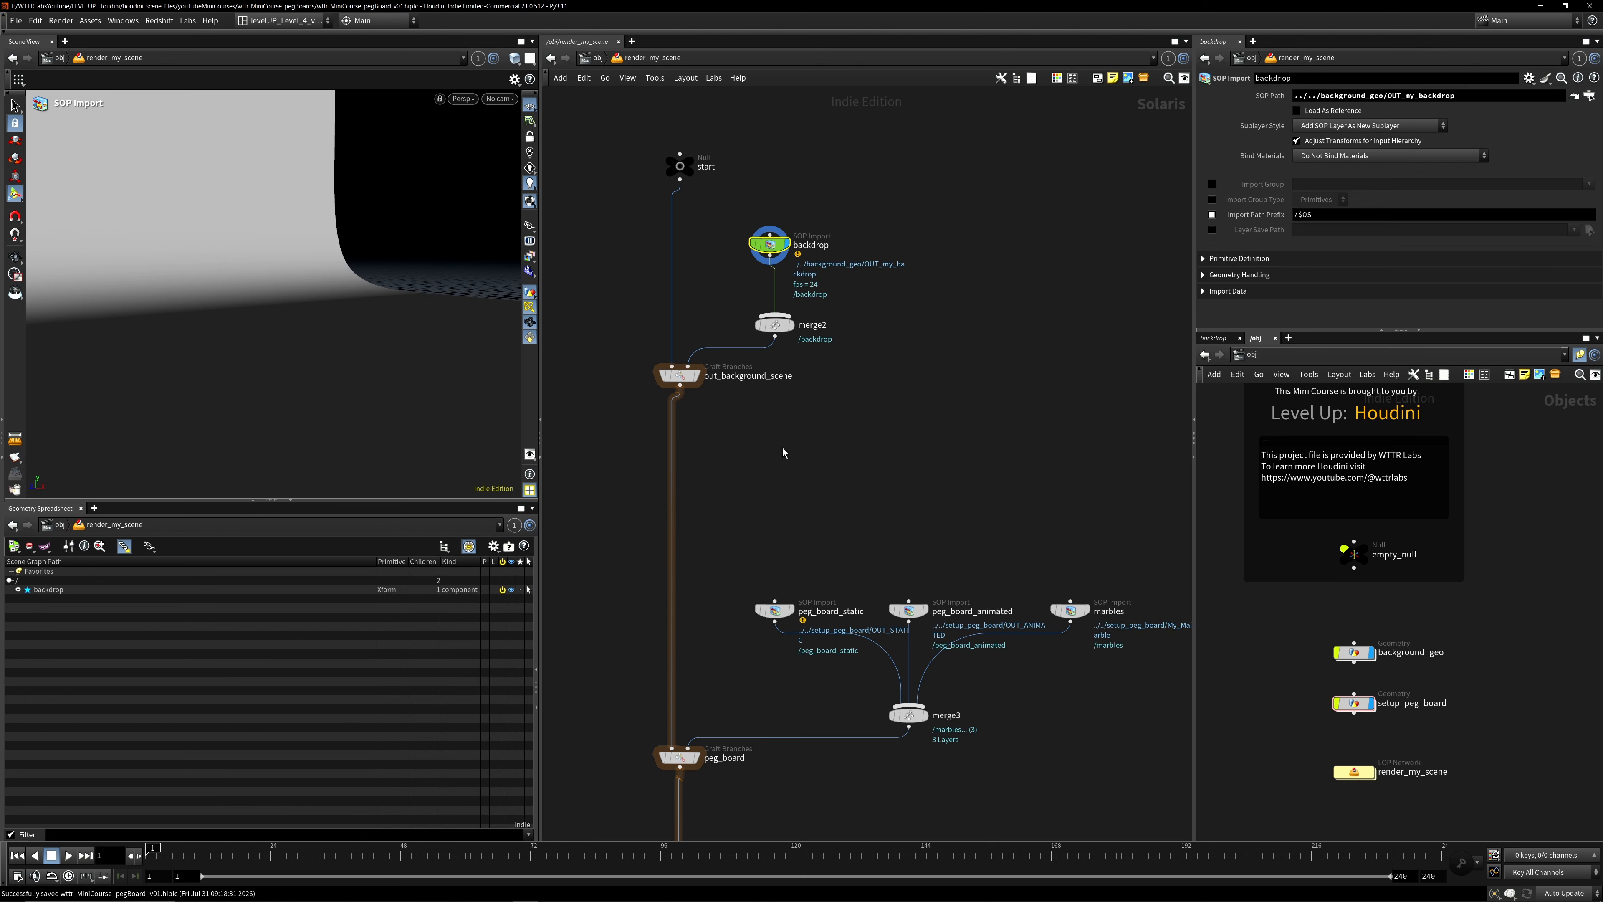
pyautogui.moveTo(782, 447); pyautogui.dragTo(810, 571, button='middle')
pyautogui.moveTo(631, 449); pyautogui.dragTo(740, 560)
pyautogui.moveTo(707, 499); pyautogui.dragTo(707, 550)
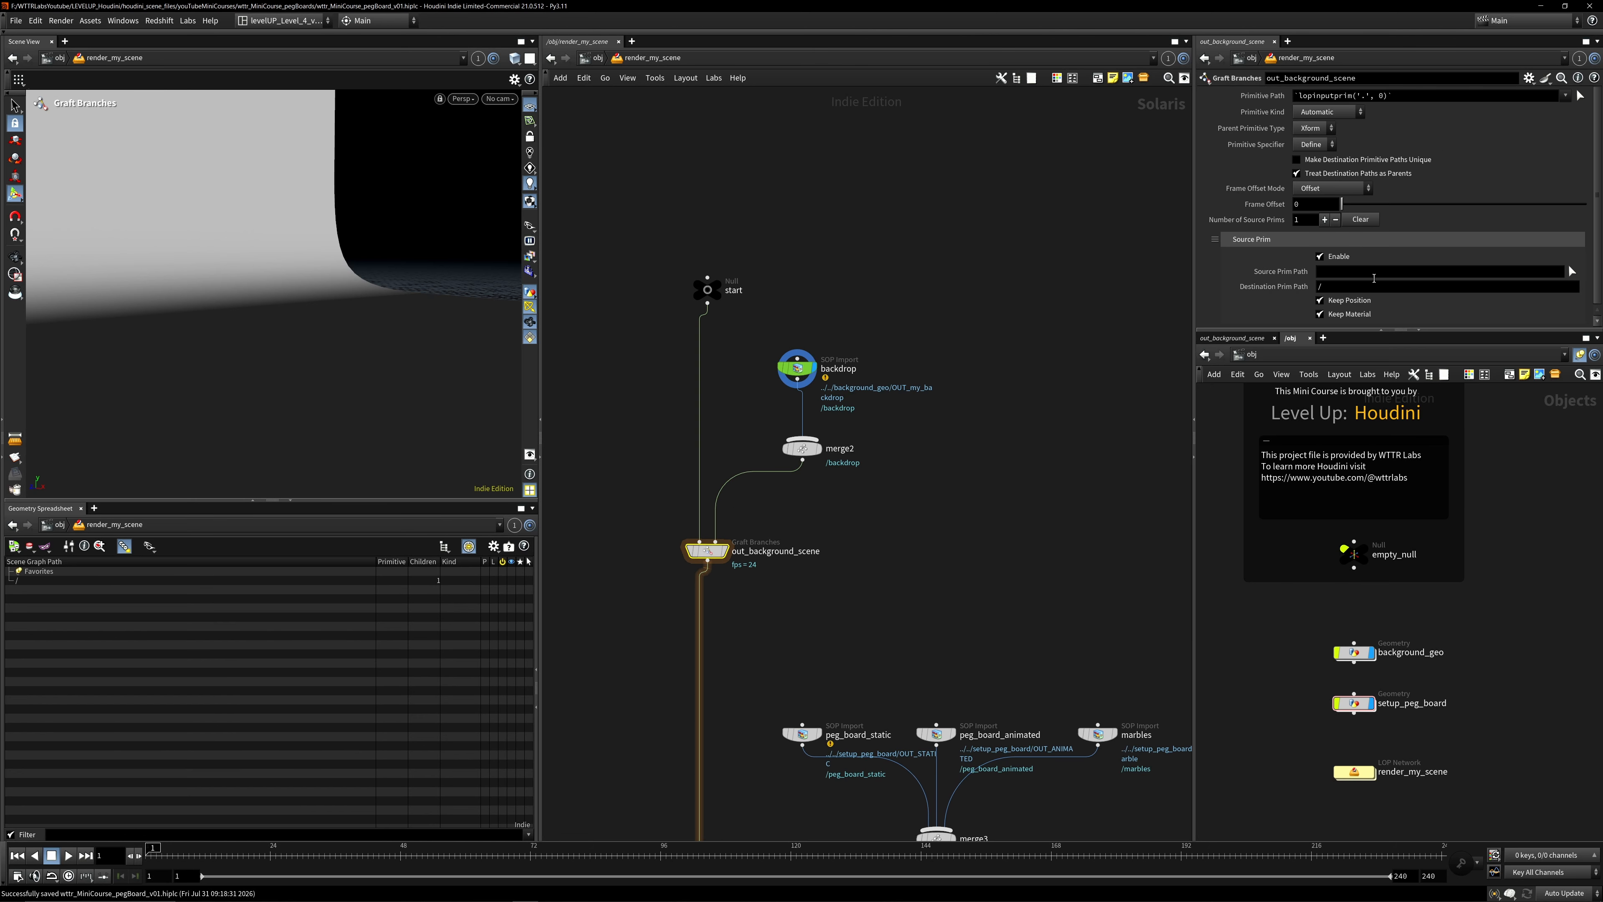
# Set out_background_scene's source prim path to / and its primitive path to /backdrop, and expand the backdrop group in the scene graph.
pyautogui.click(1416, 271)
pyautogui.write('/')
pyautogui.press('Return')
pyautogui.moveTo(1422, 96); pyautogui.dragTo(1003, 103)
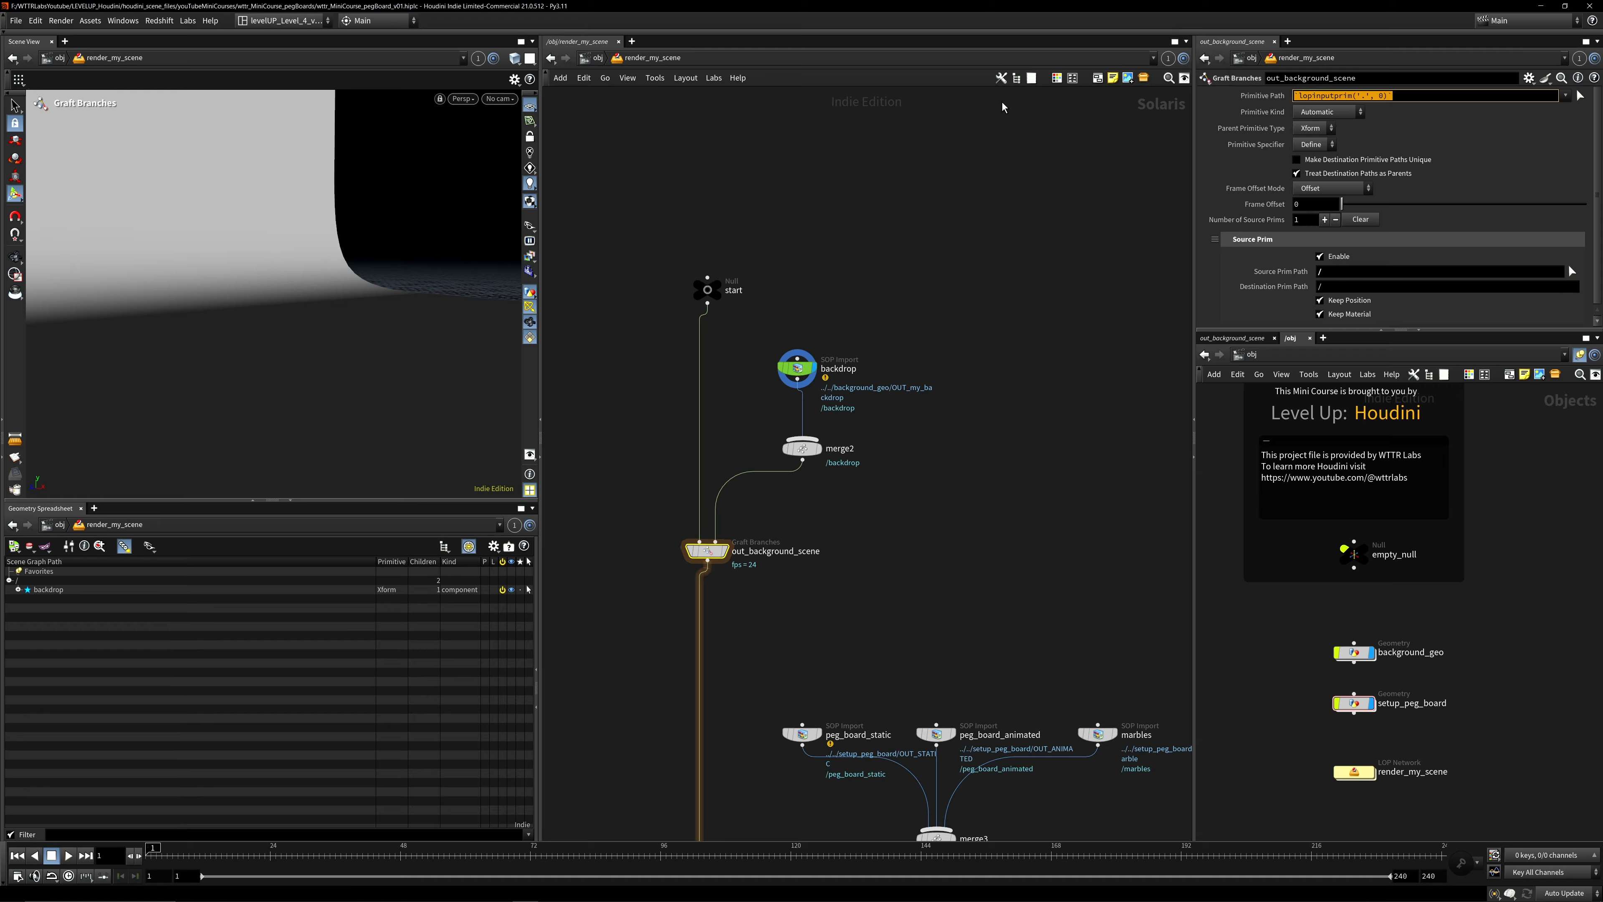
pyautogui.write('my')
pyautogui.write('/')
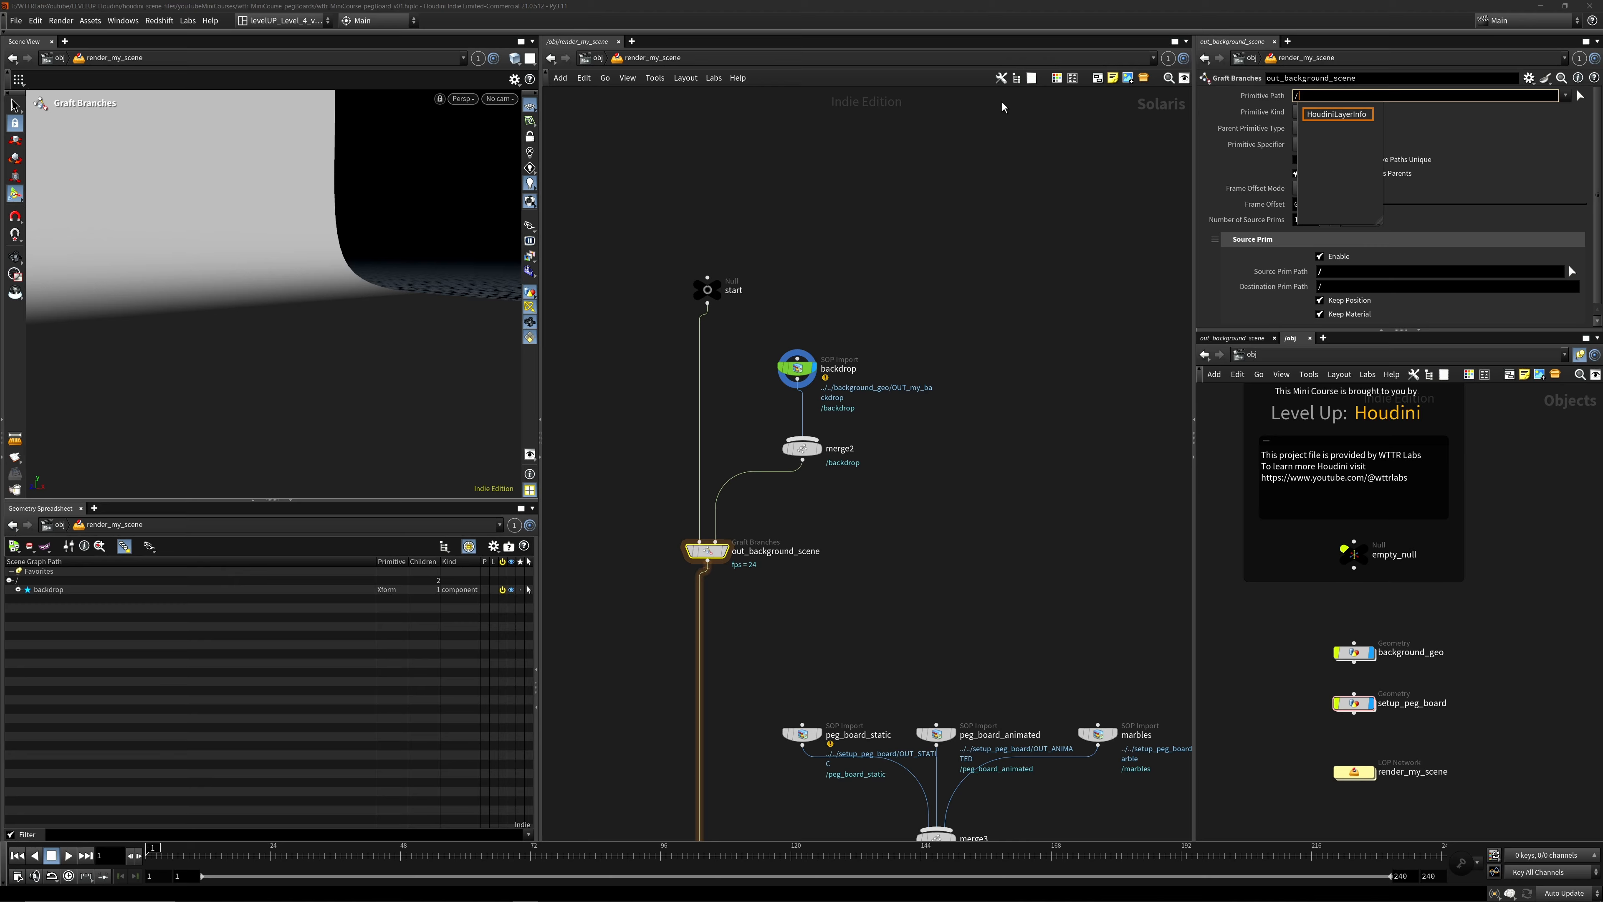
pyautogui.write('backdrop')
pyautogui.press('Return')
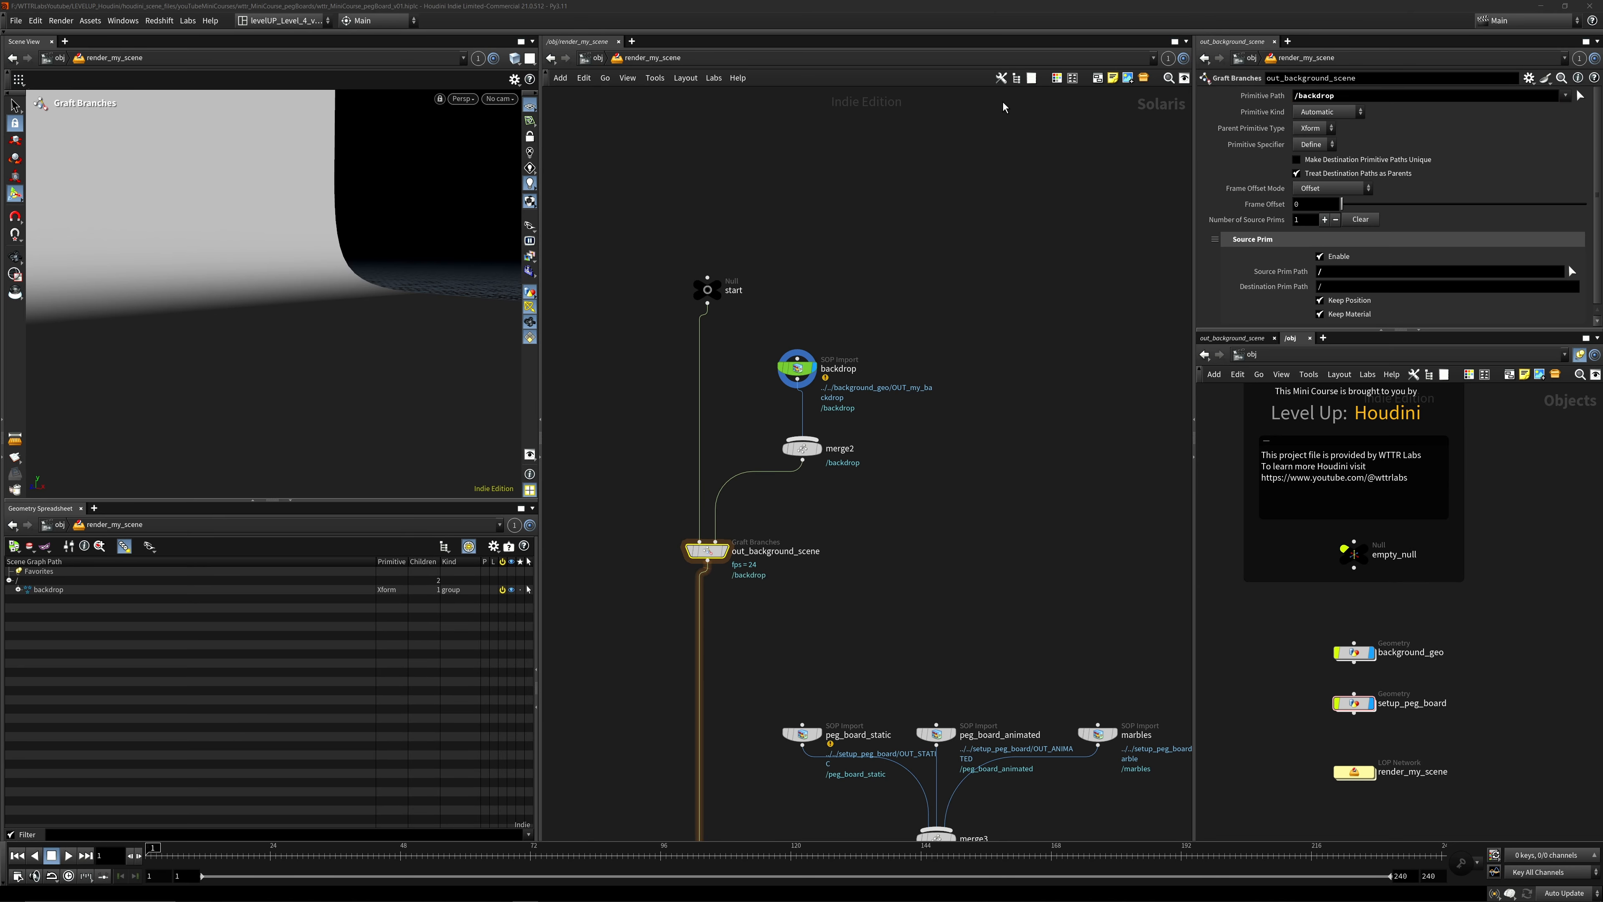
pyautogui.click(18, 589)
# Display the peg_board graft node, the peg_board_static import and the peg_board_animated import in turn to check their contents.
pyautogui.moveTo(621, 783); pyautogui.dragTo(623, 531, button='middle')
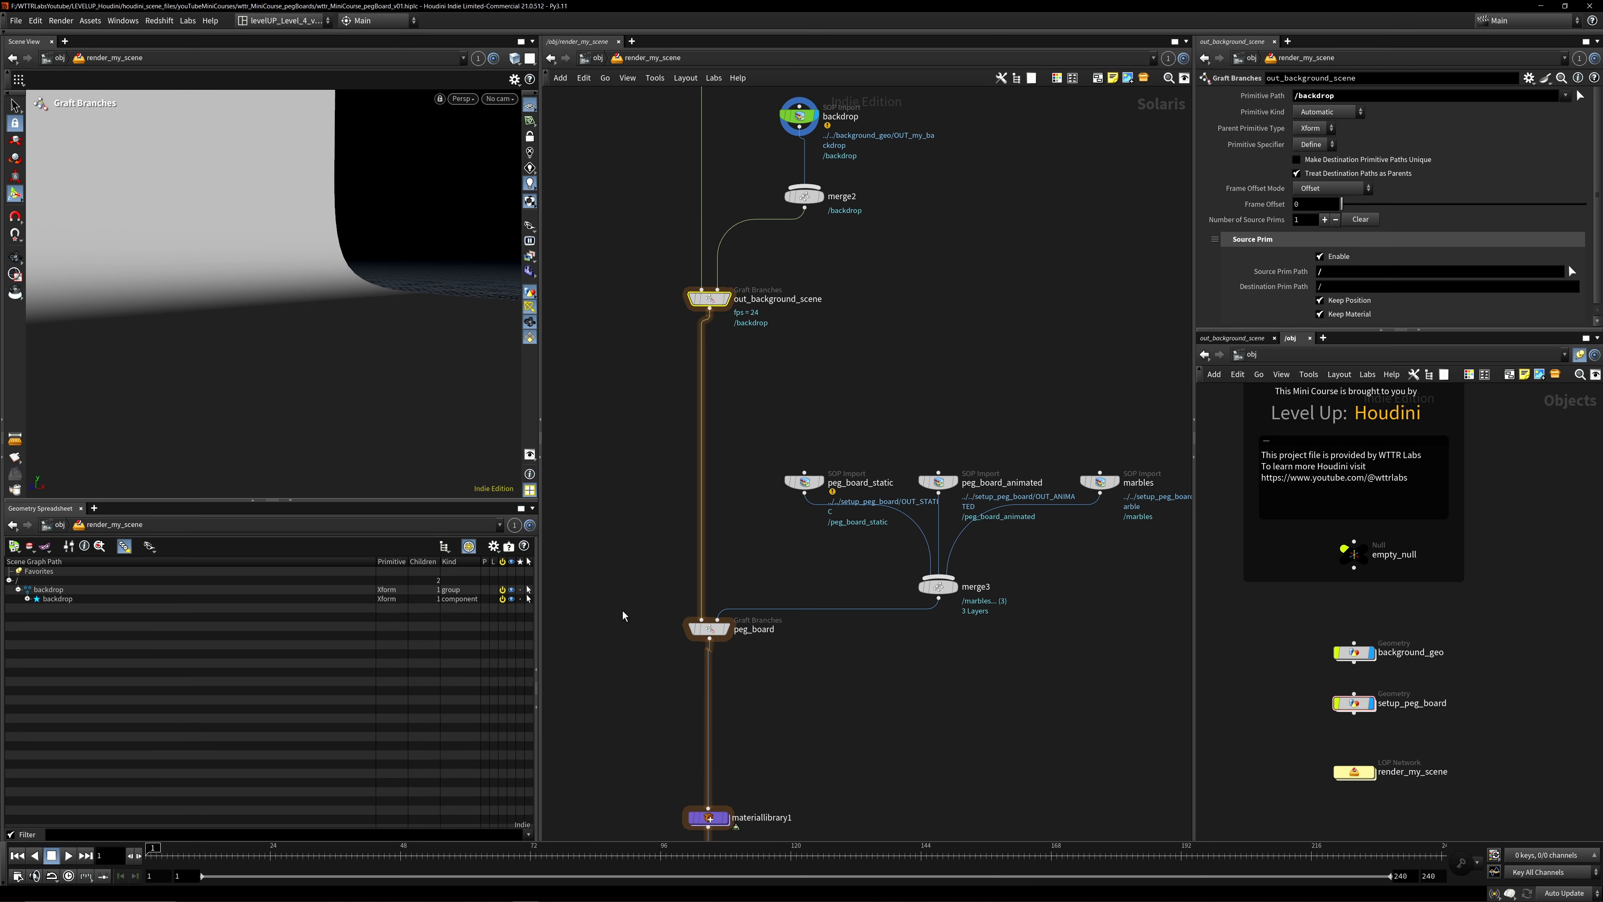
pyautogui.click(708, 629)
pyautogui.click(727, 629)
pyautogui.moveTo(774, 595); pyautogui.dragTo(743, 580, button='middle')
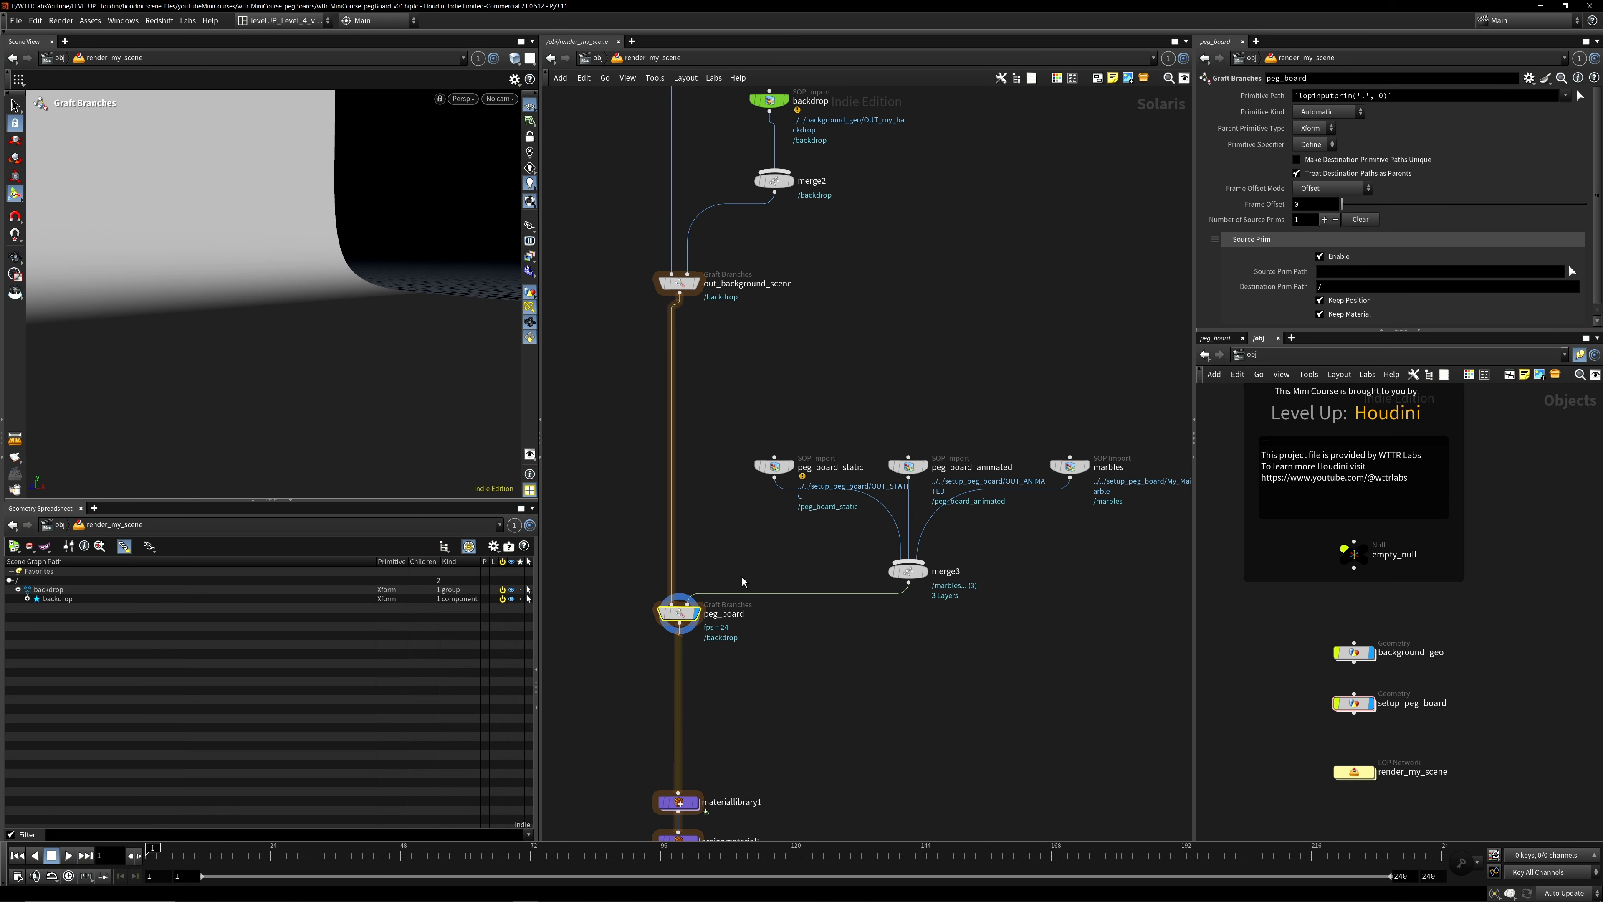
pyautogui.click(774, 466)
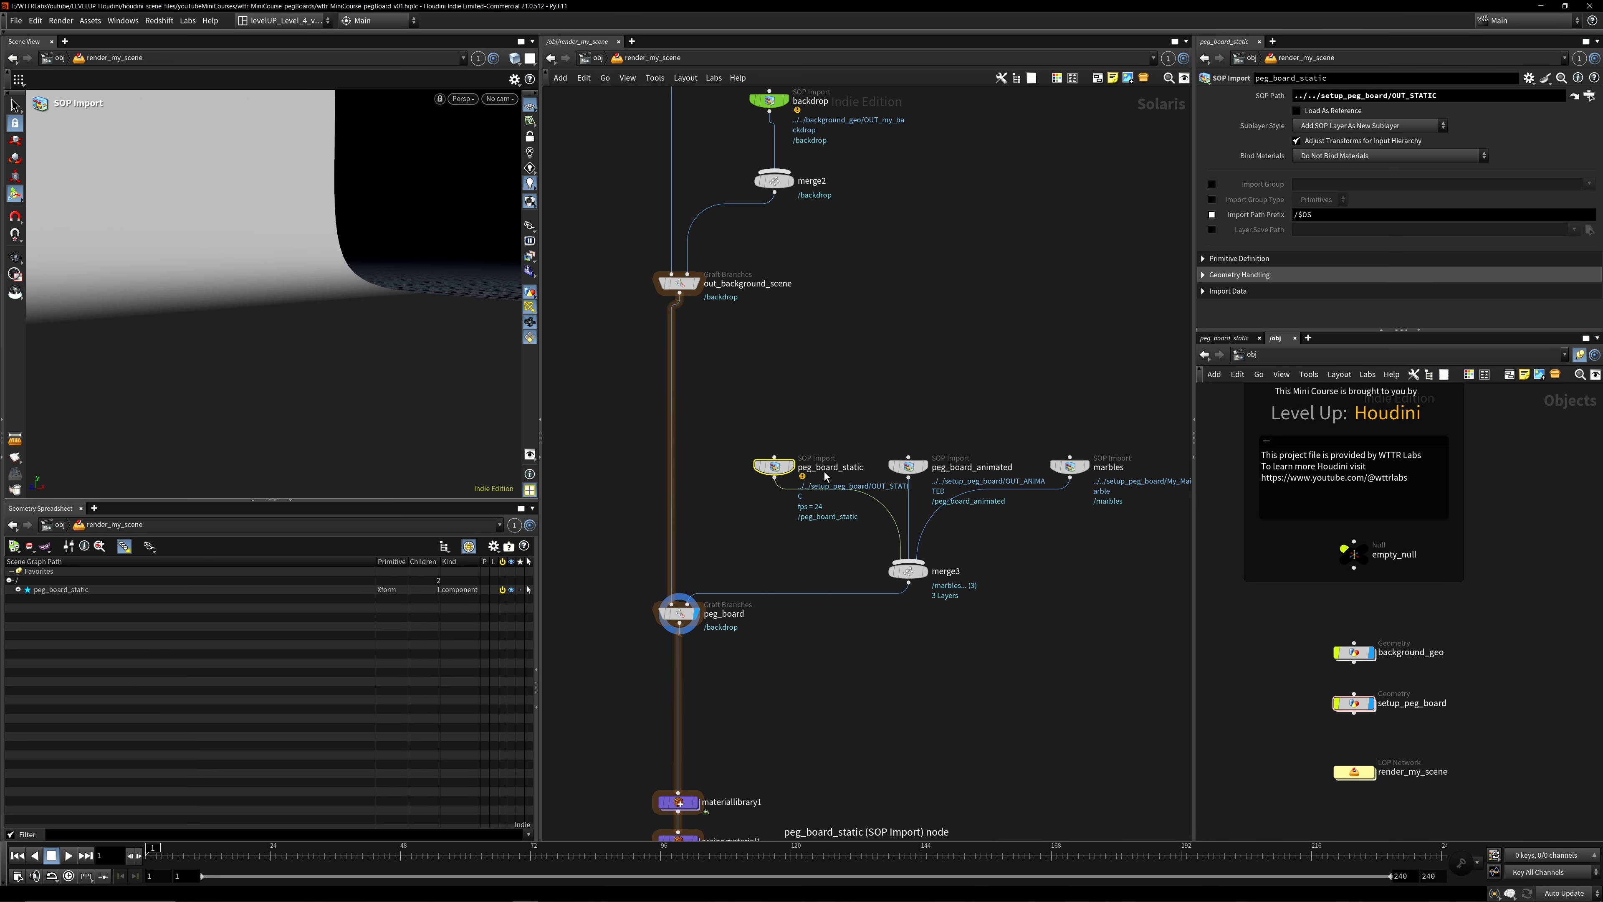
pyautogui.click(788, 467)
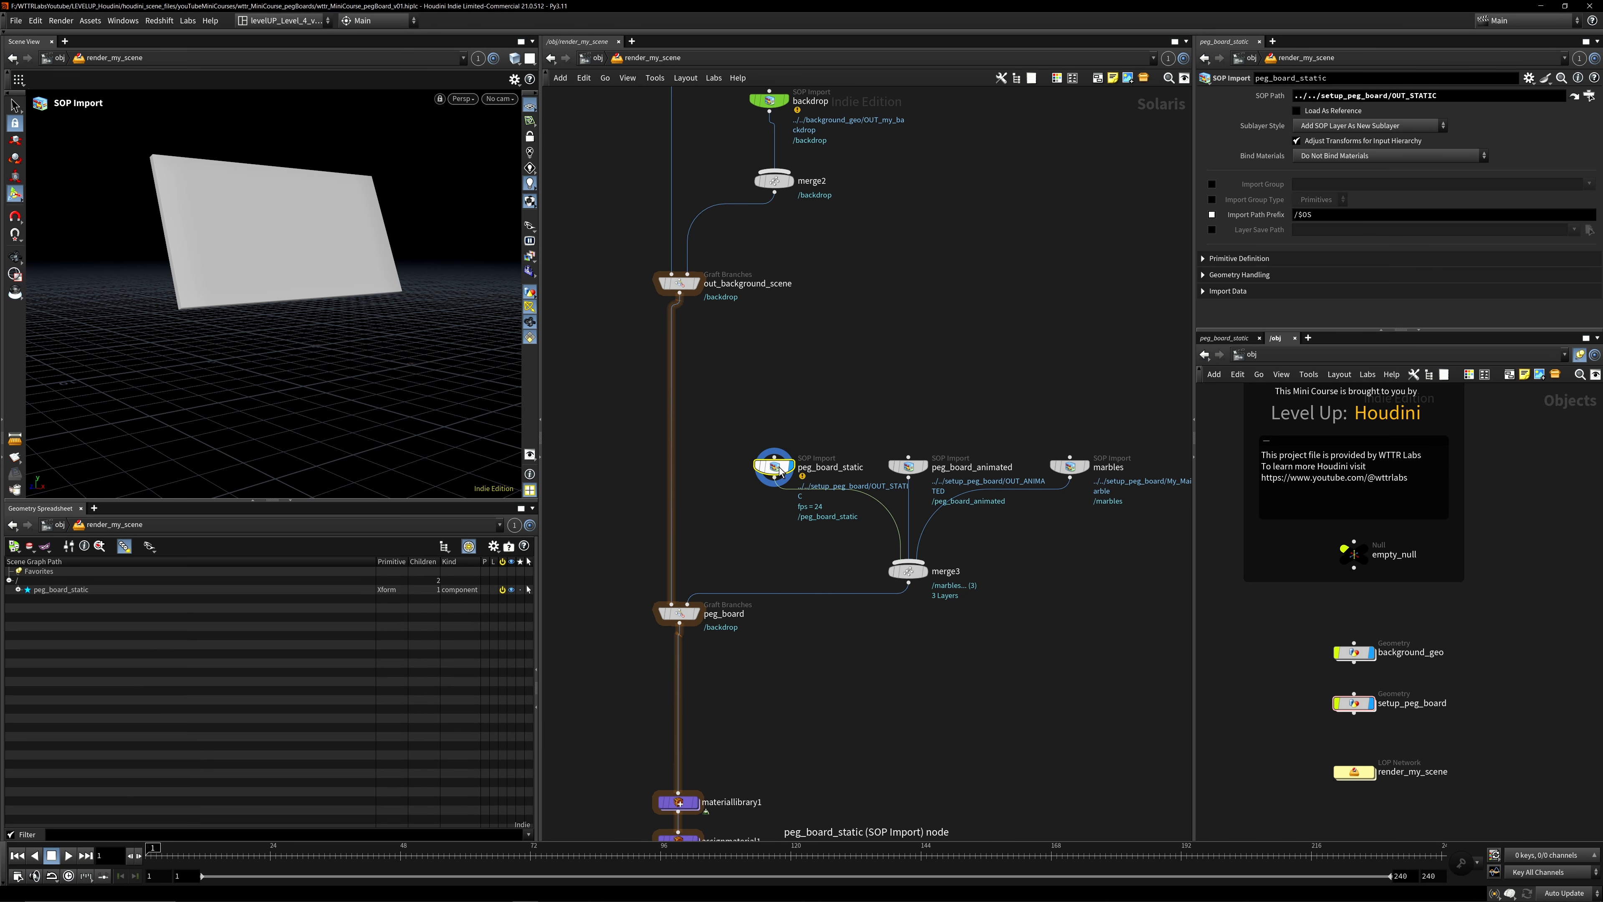
pyautogui.click(917, 472)
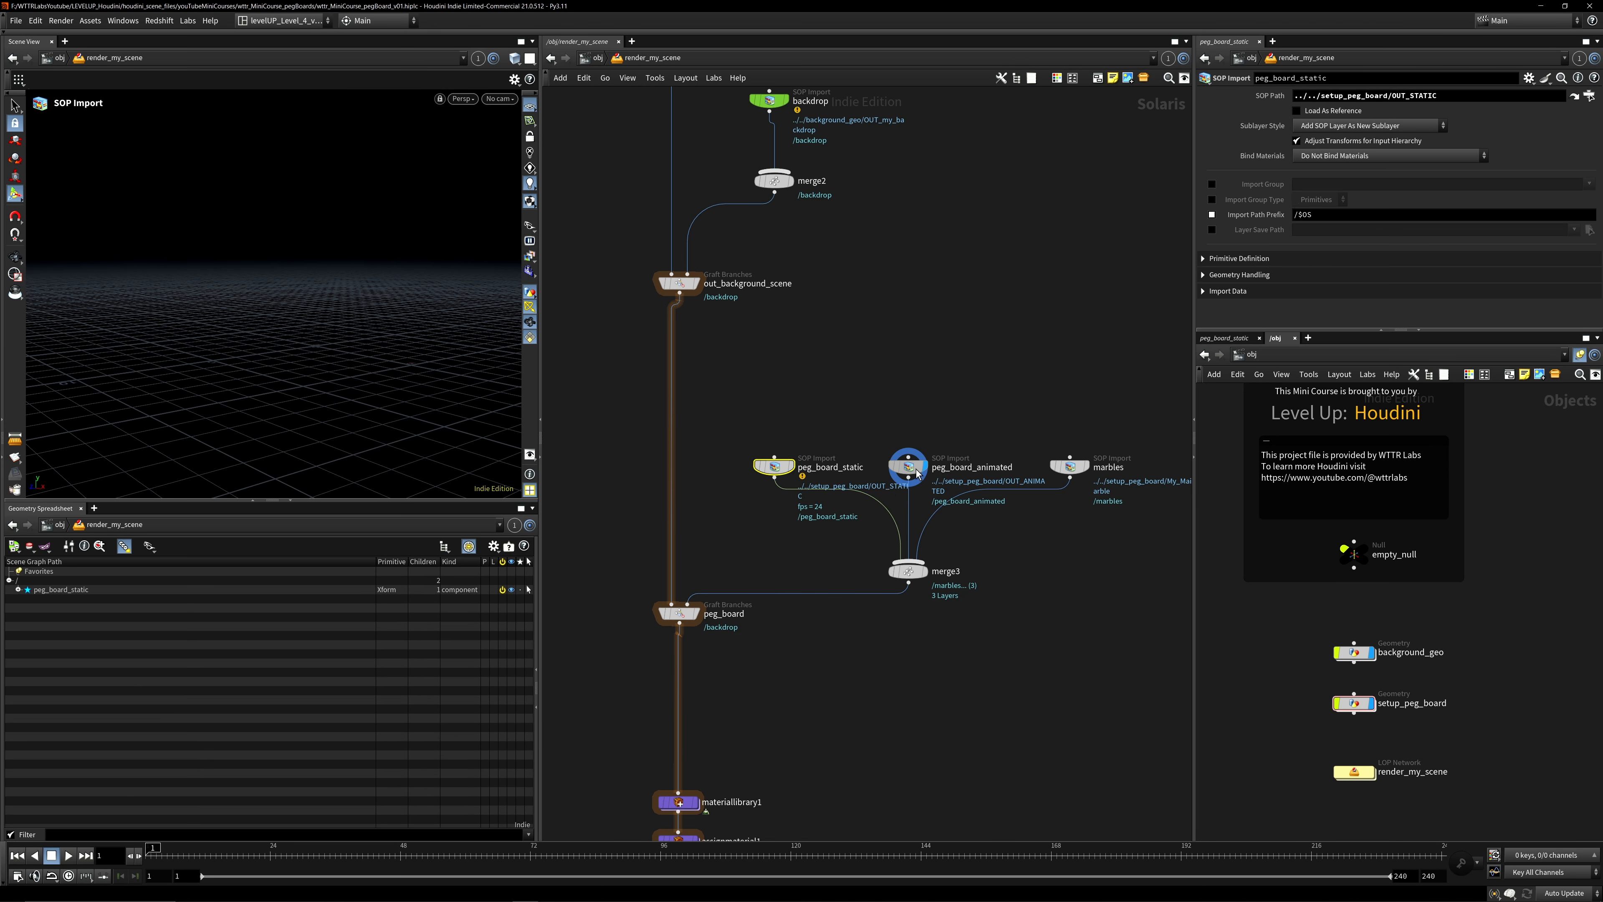
# Display the marbles import, disconnect peg_board_animated and marbles from merge3, and select those two import nodes.
pyautogui.click(1083, 468)
pyautogui.press('y')
pyautogui.moveTo(892, 493); pyautogui.dragTo(967, 529)
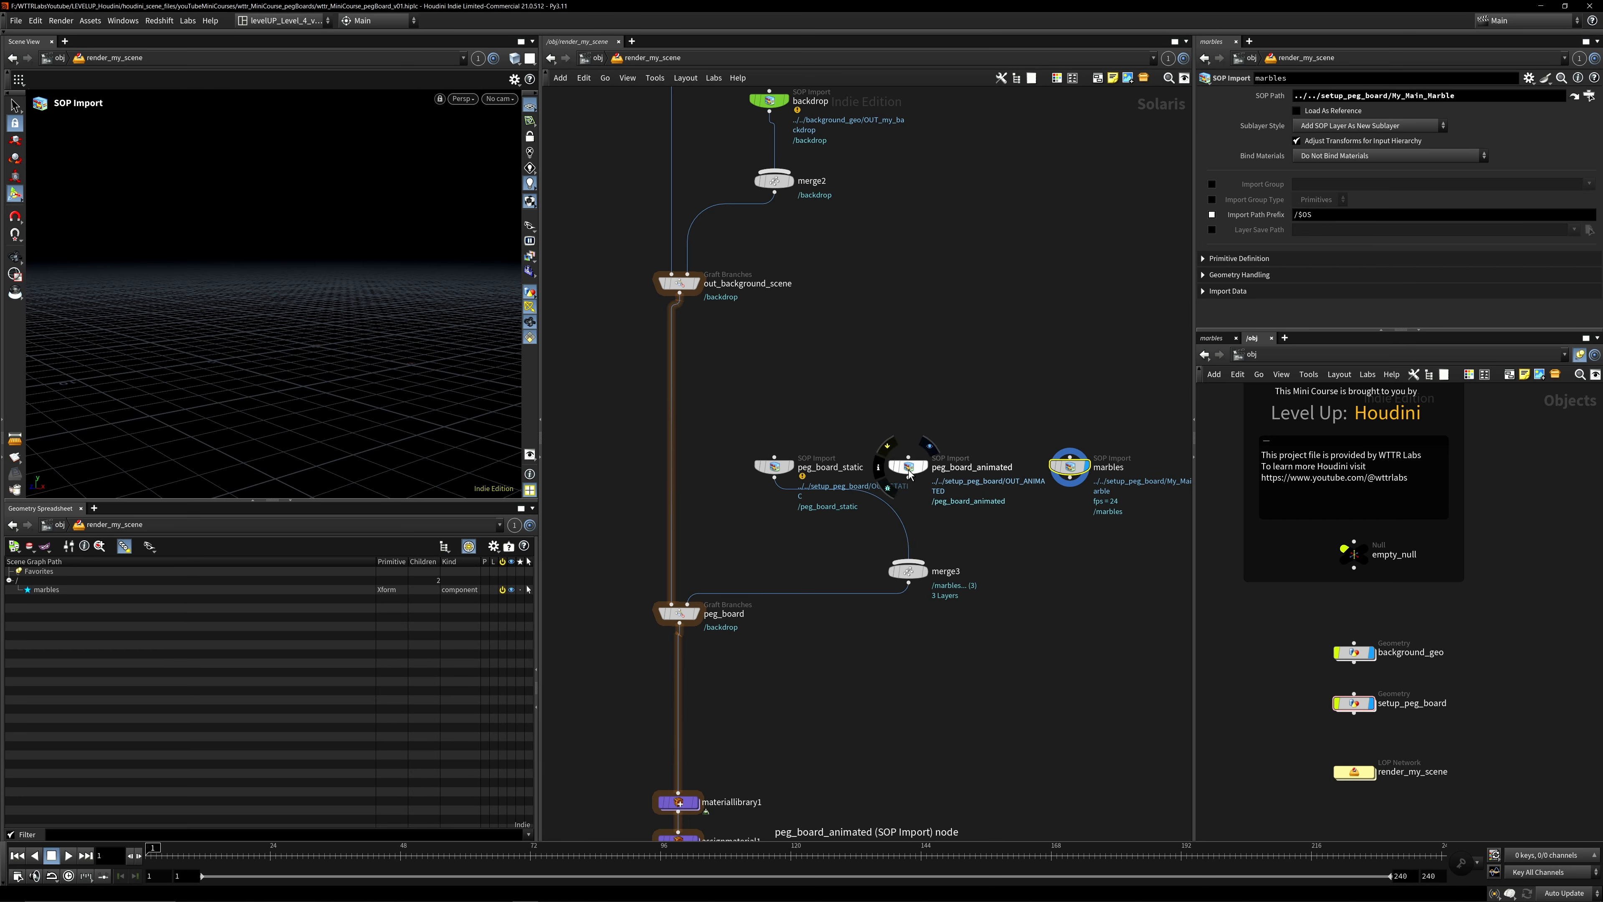
pyautogui.moveTo(882, 421); pyautogui.dragTo(1125, 503)
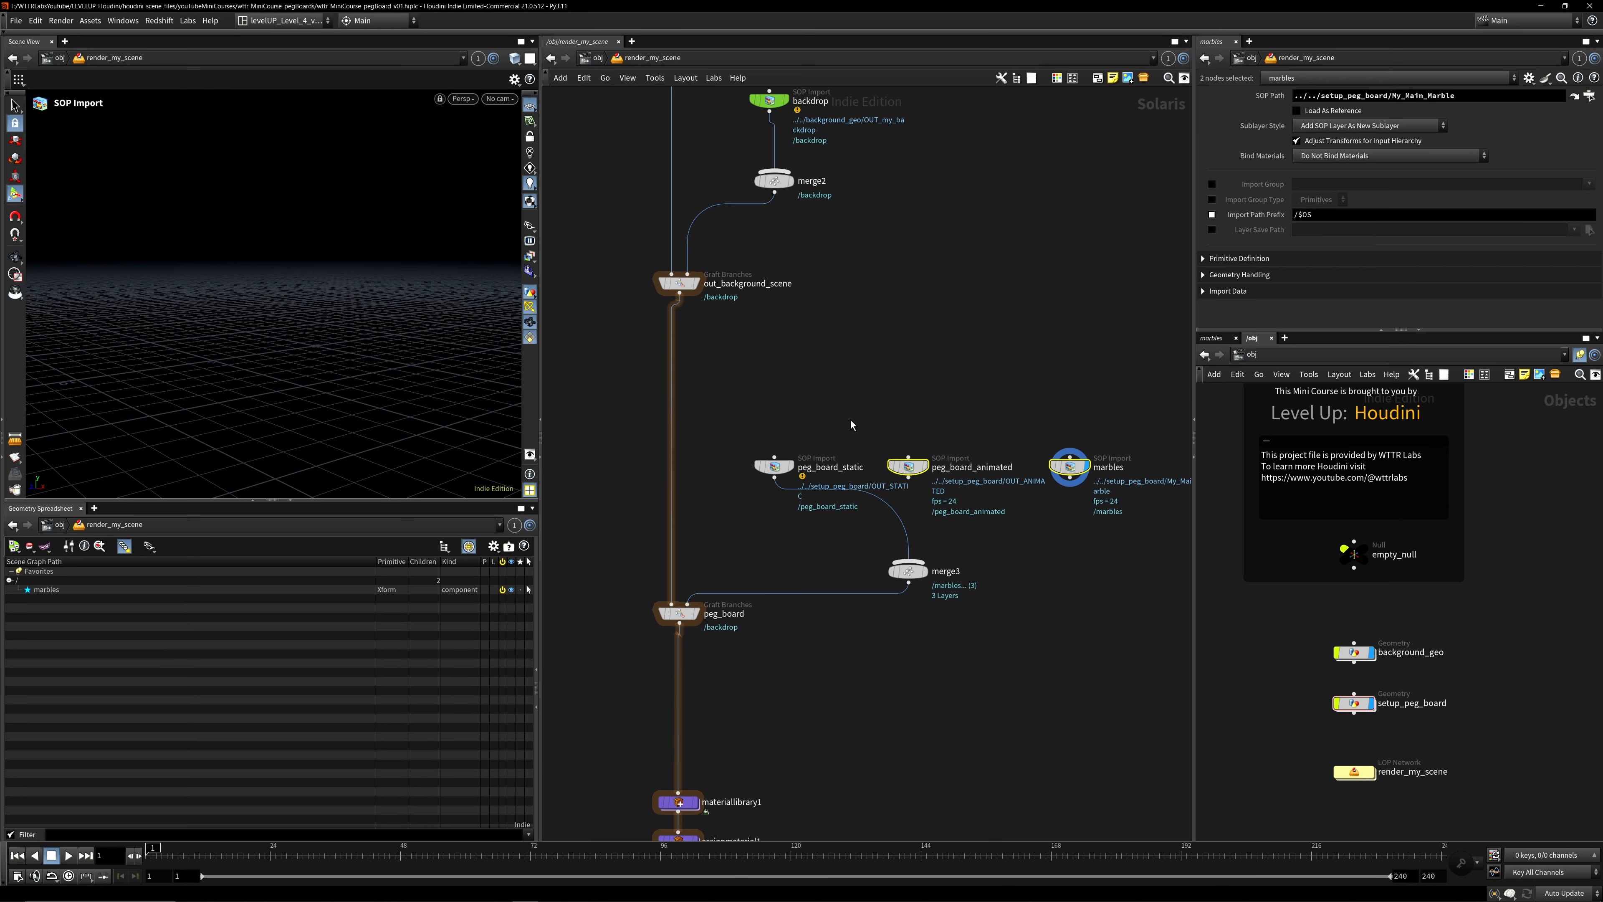
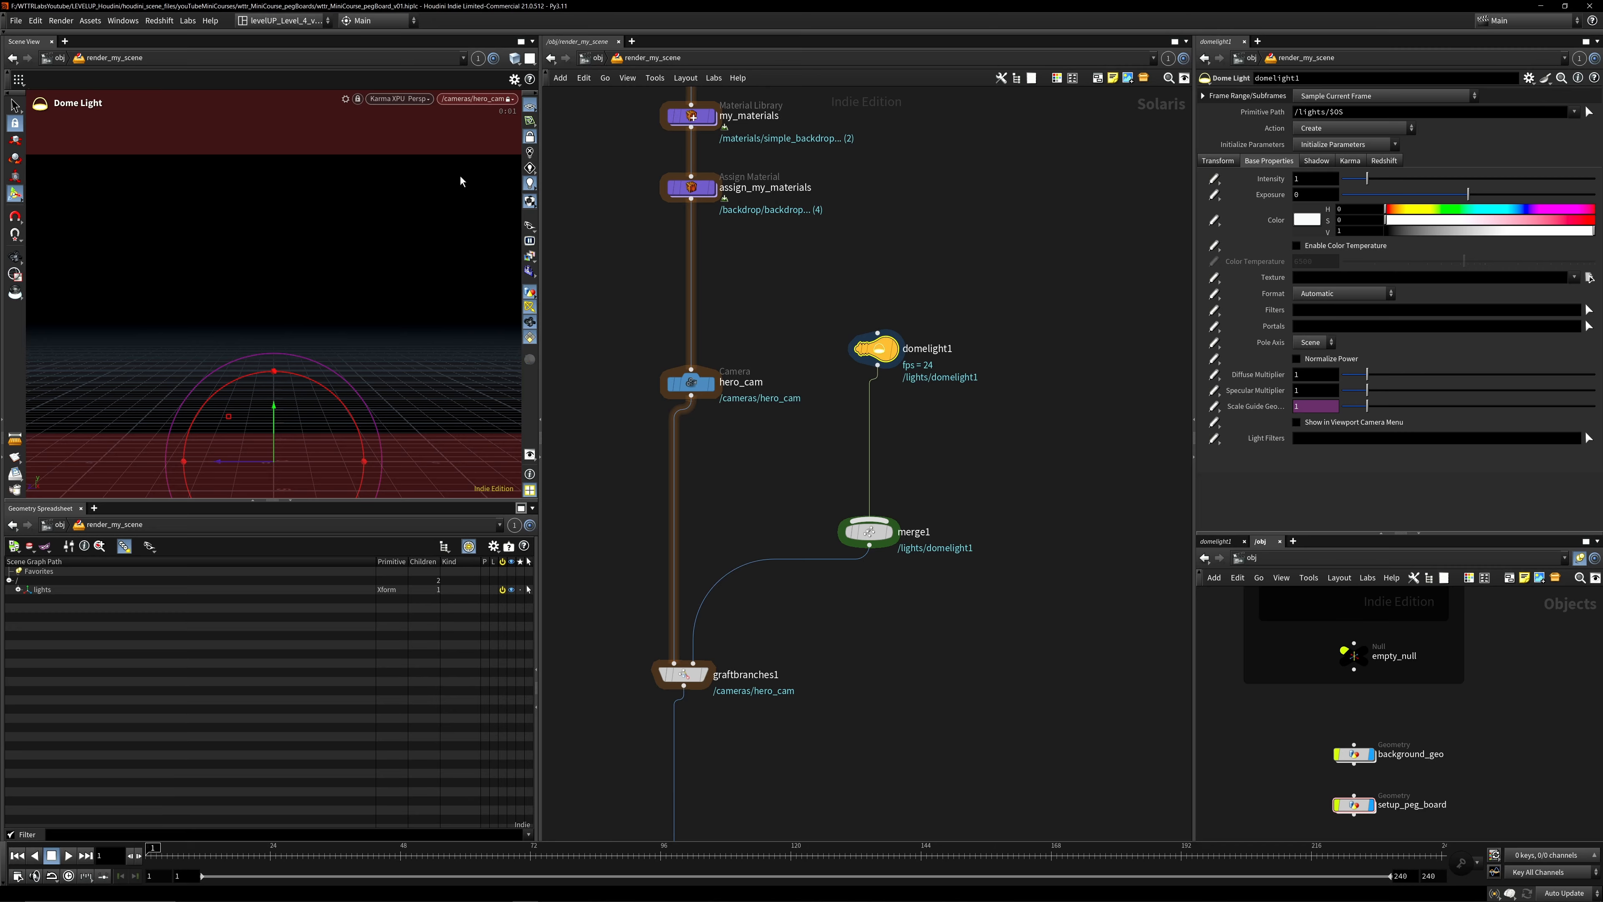
# Set domelight1's texture to $HIP/hdri/HDRI_brown_photostudio_02_4k.exr.
pyautogui.moveTo(805, 413); pyautogui.dragTo(832, 265, button='middle')
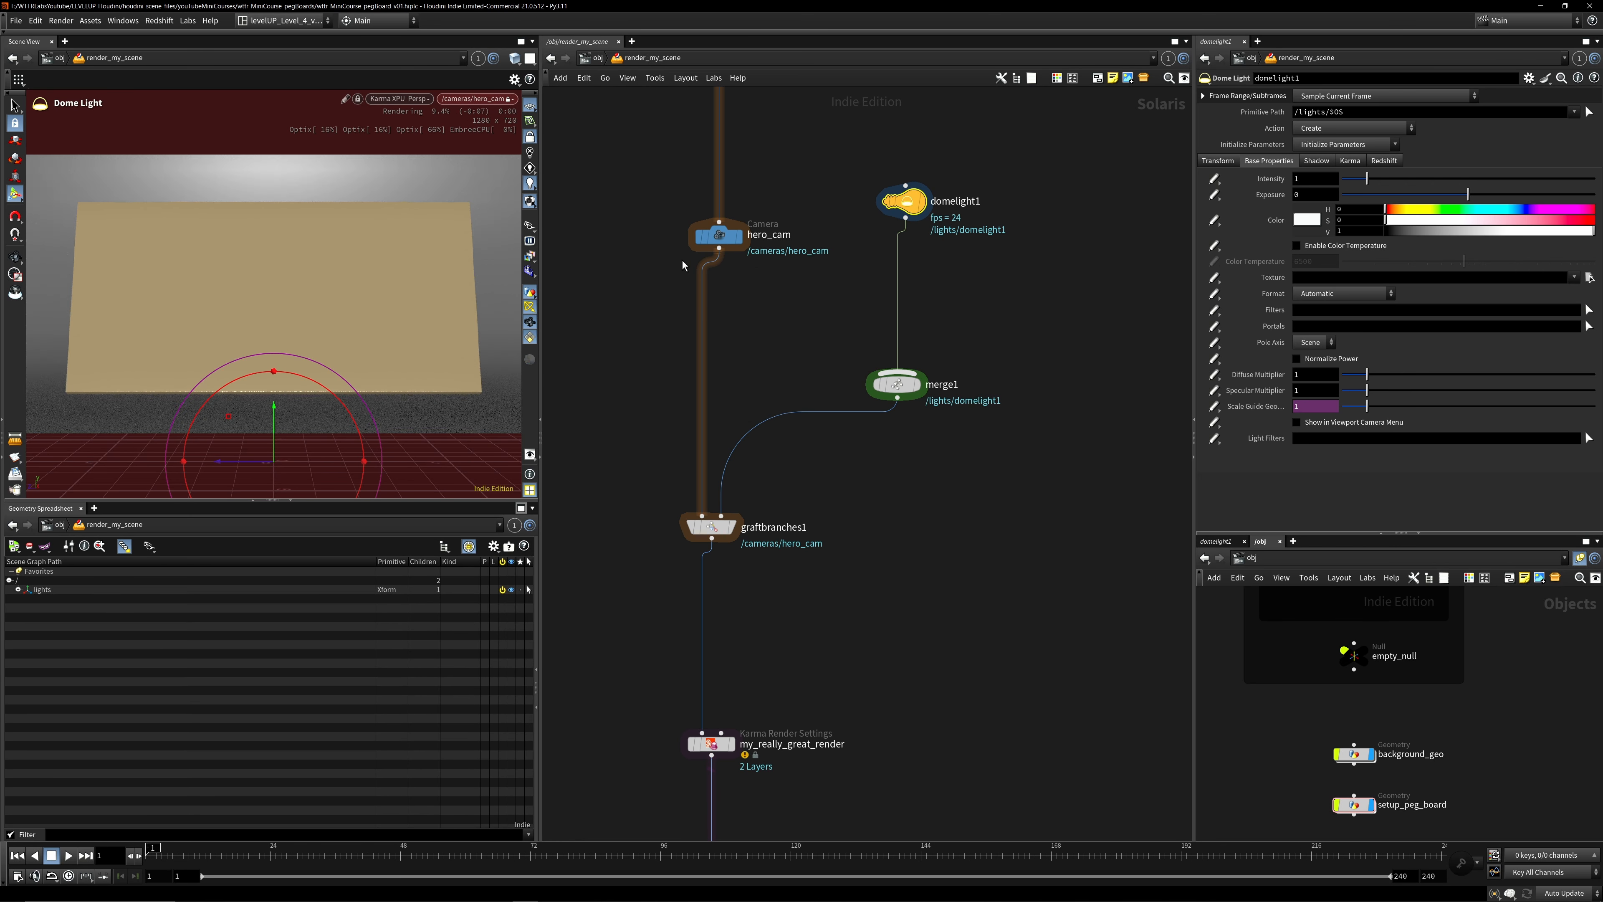
pyautogui.scroll(-3, 762, 388)
pyautogui.moveTo(761, 379); pyautogui.dragTo(777, 274, button='middle')
pyautogui.moveTo(945, 430); pyautogui.dragTo(949, 601, button='middle')
pyautogui.scroll(1, 877, 353)
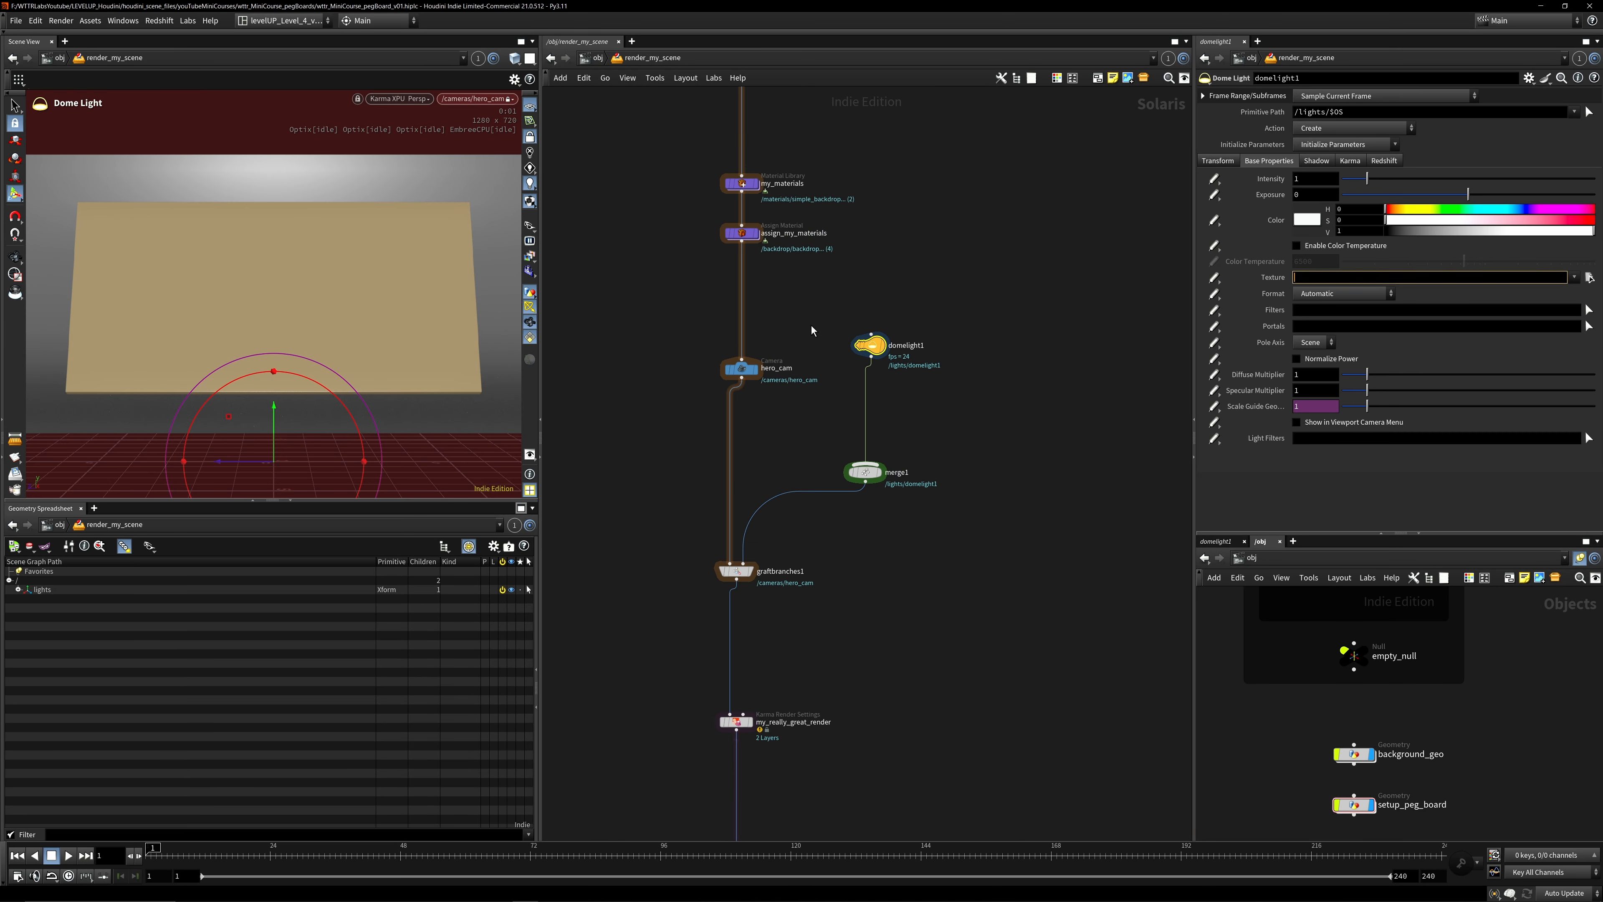
pyautogui.click(1375, 278)
pyautogui.write('$HIP/')
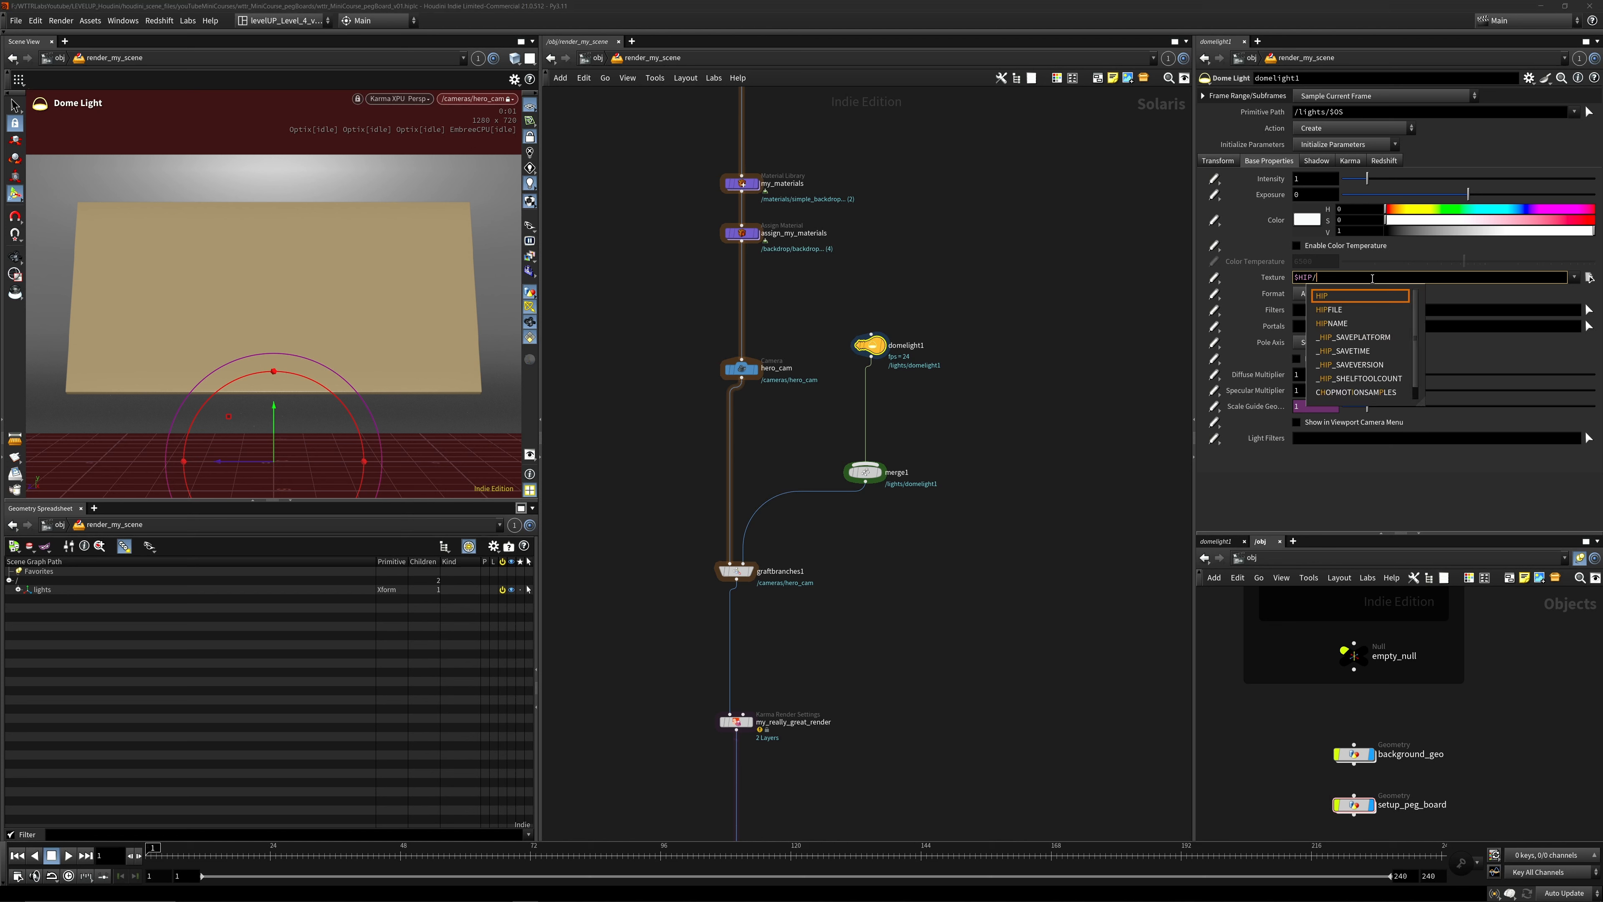
pyautogui.write('hdri/')
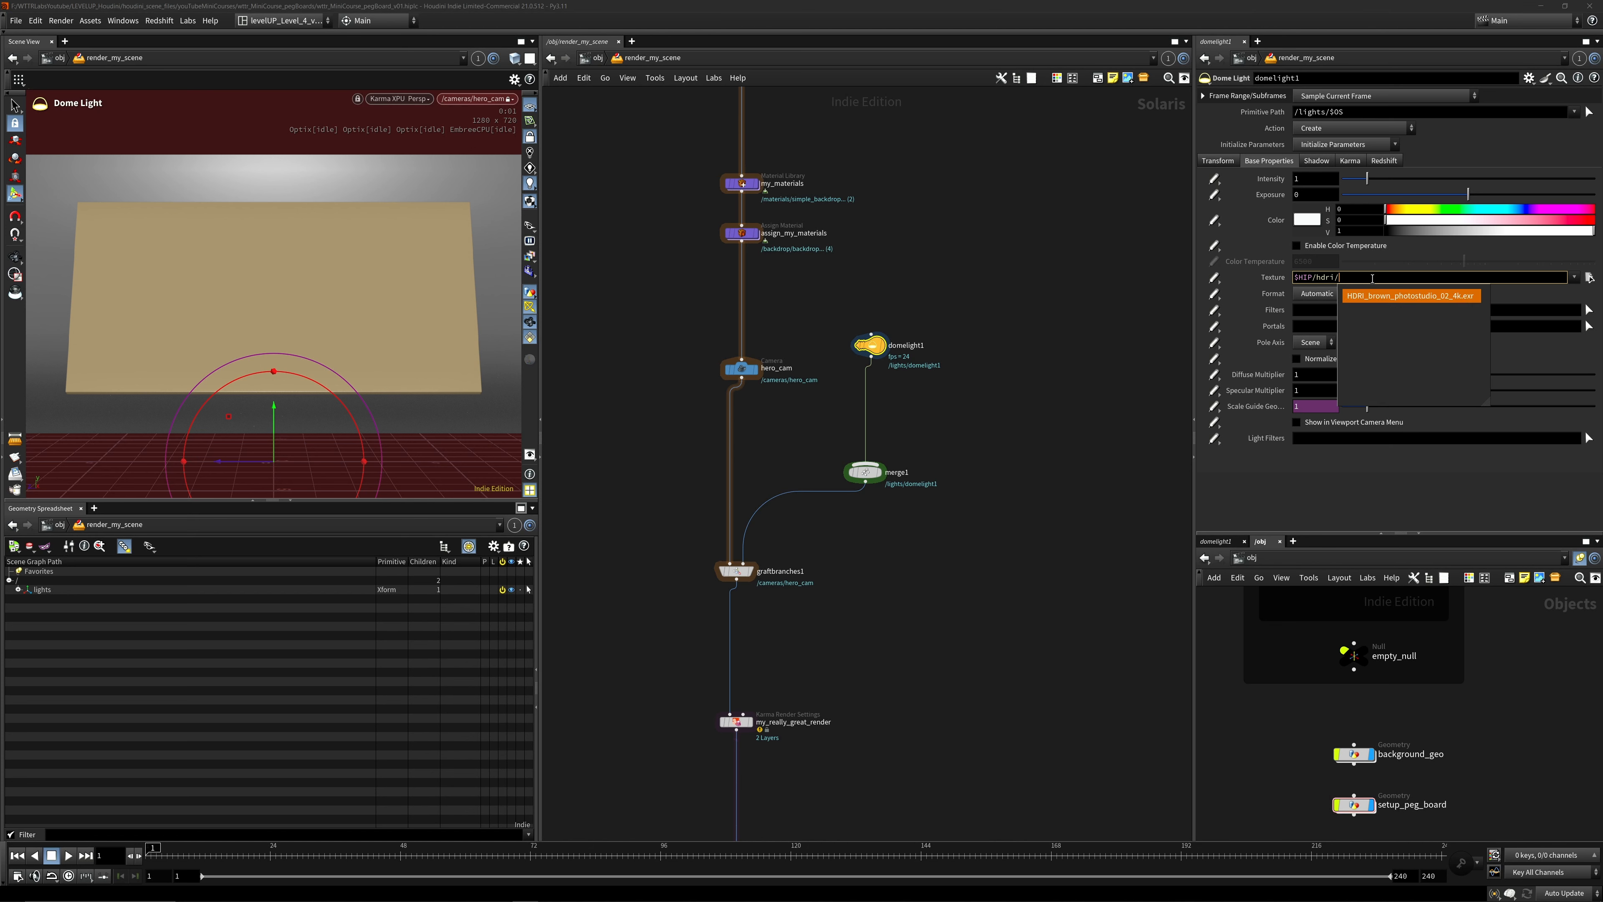
pyautogui.press('Return')
pyautogui.press('Return')
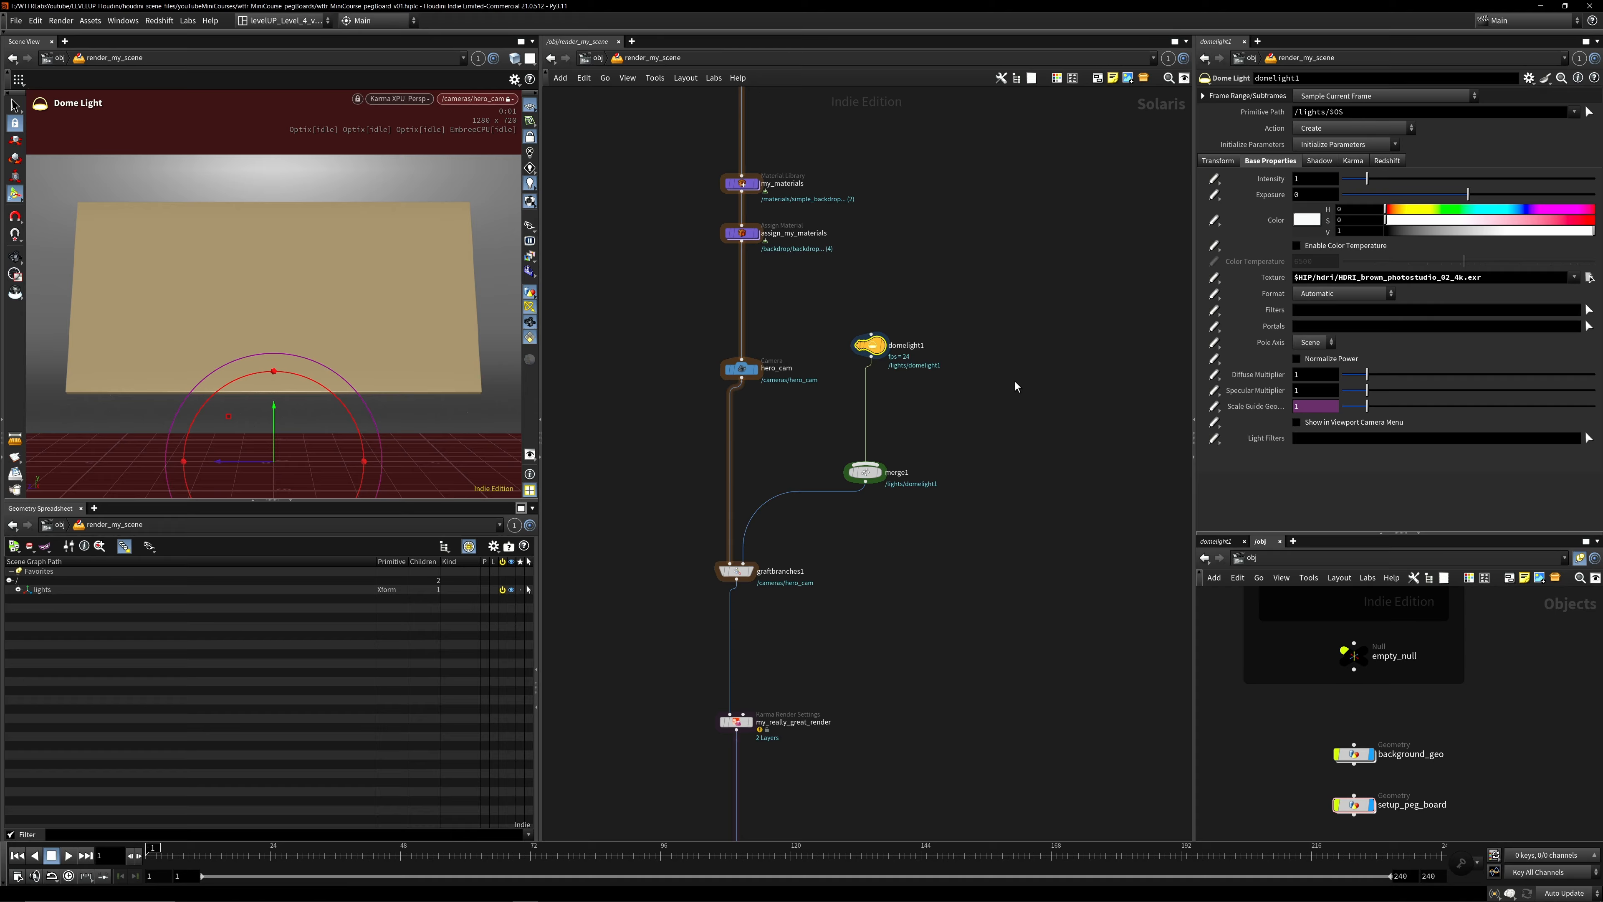
# Select the end null and graftbranches1 in turn to check their scene graph contents and graft settings.
pyautogui.moveTo(1015, 594); pyautogui.dragTo(1017, 305, button='middle')
pyautogui.click(735, 589)
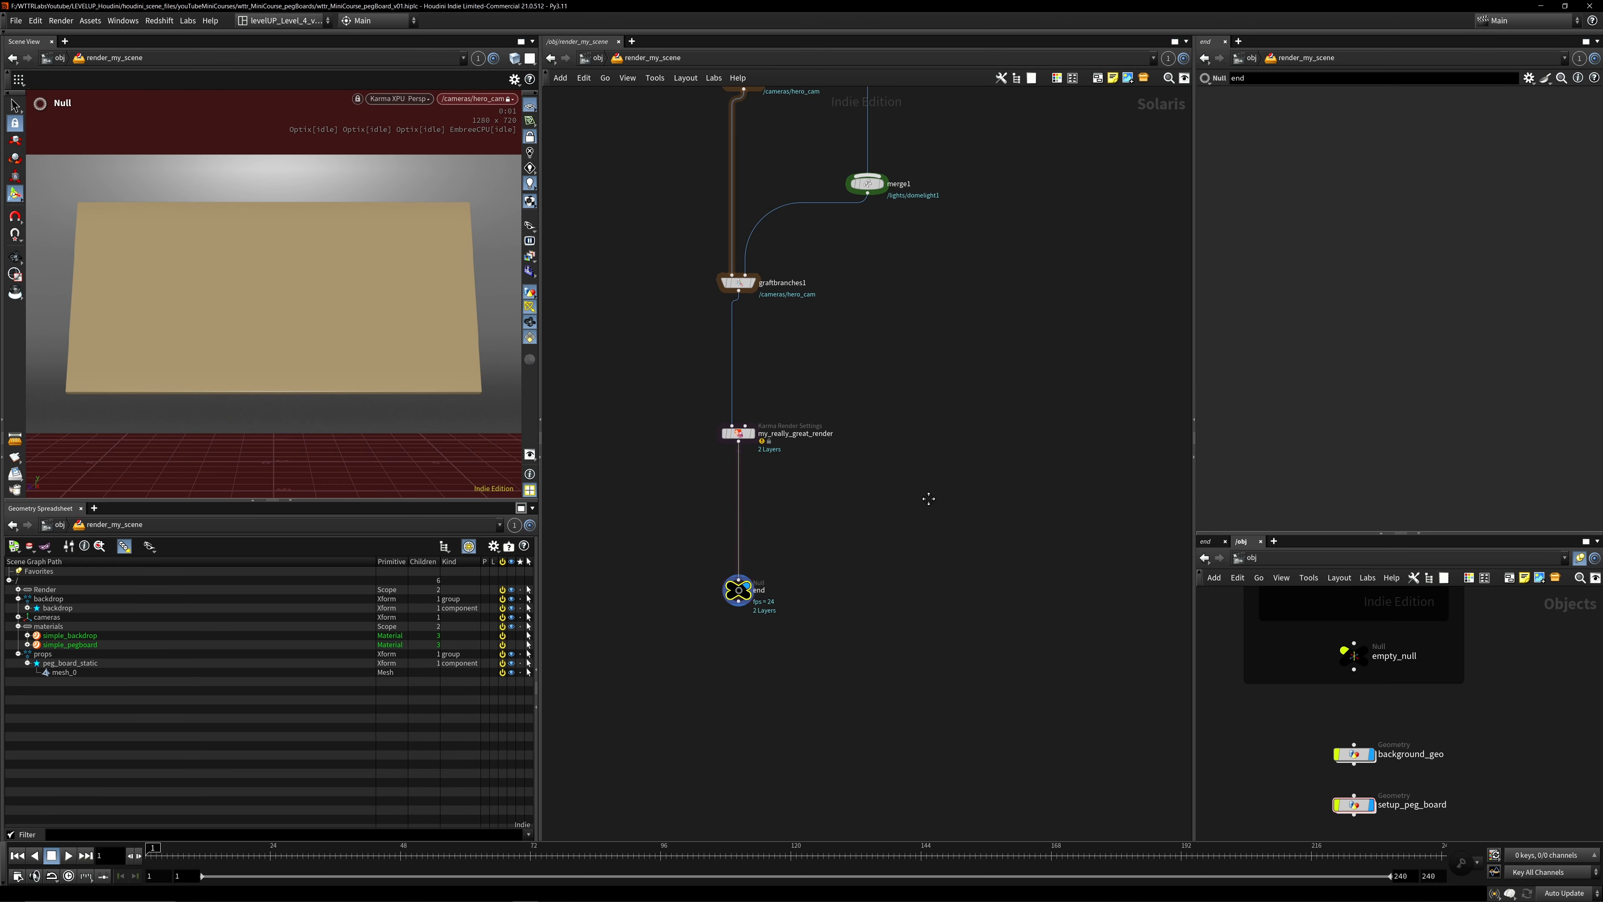
pyautogui.moveTo(926, 494); pyautogui.dragTo(938, 707, button='middle')
pyautogui.click(751, 496)
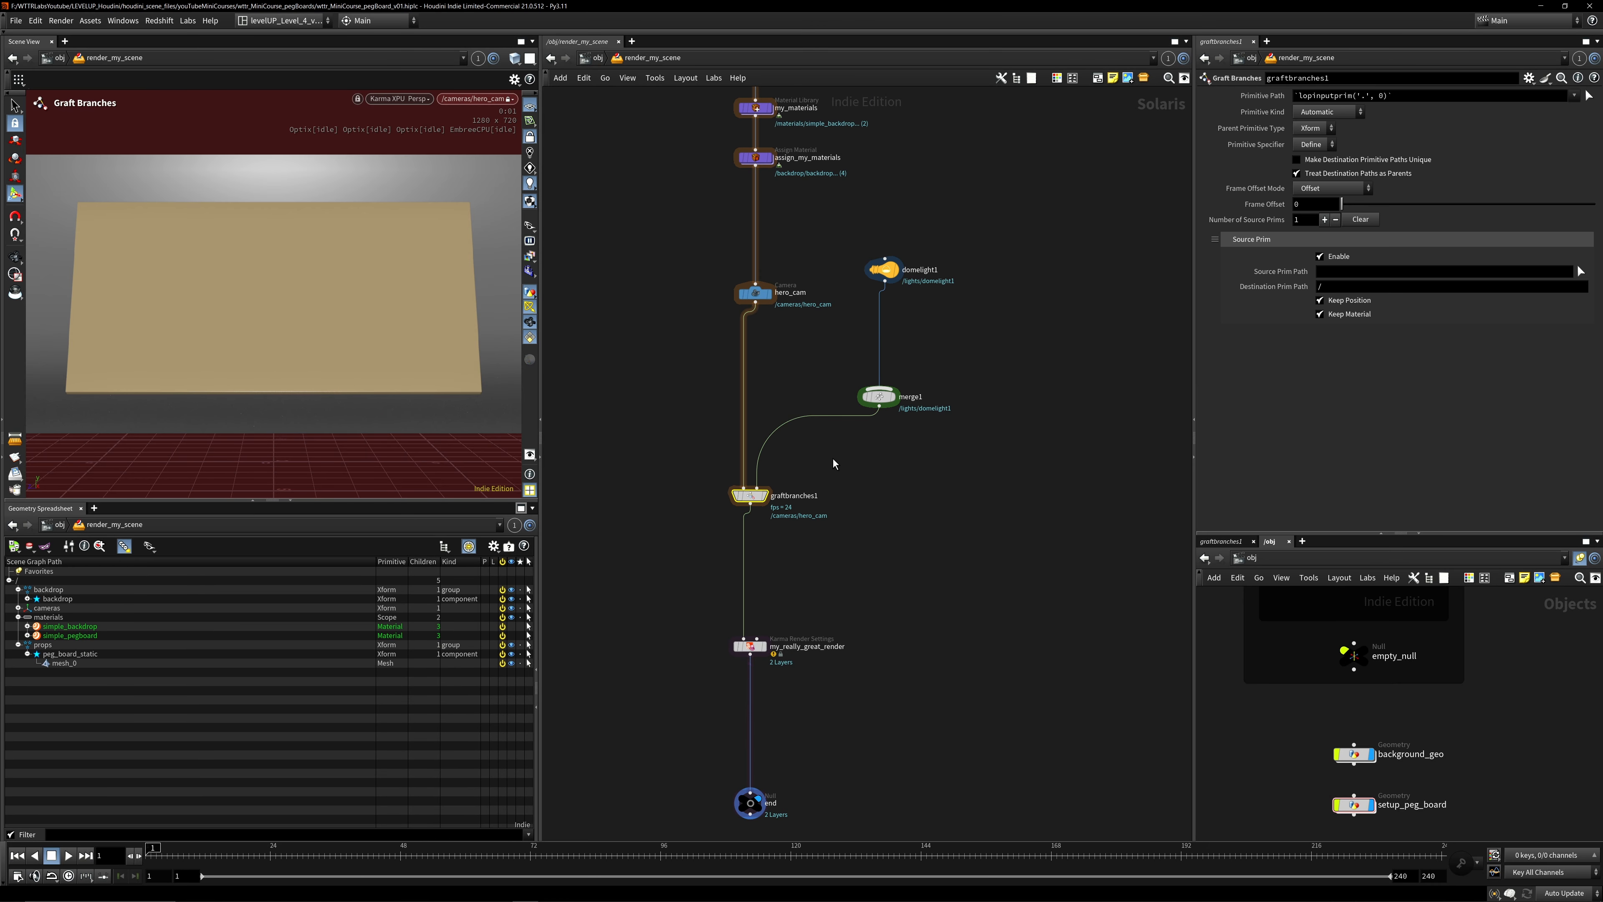
pyautogui.moveTo(837, 457); pyautogui.dragTo(697, 568)
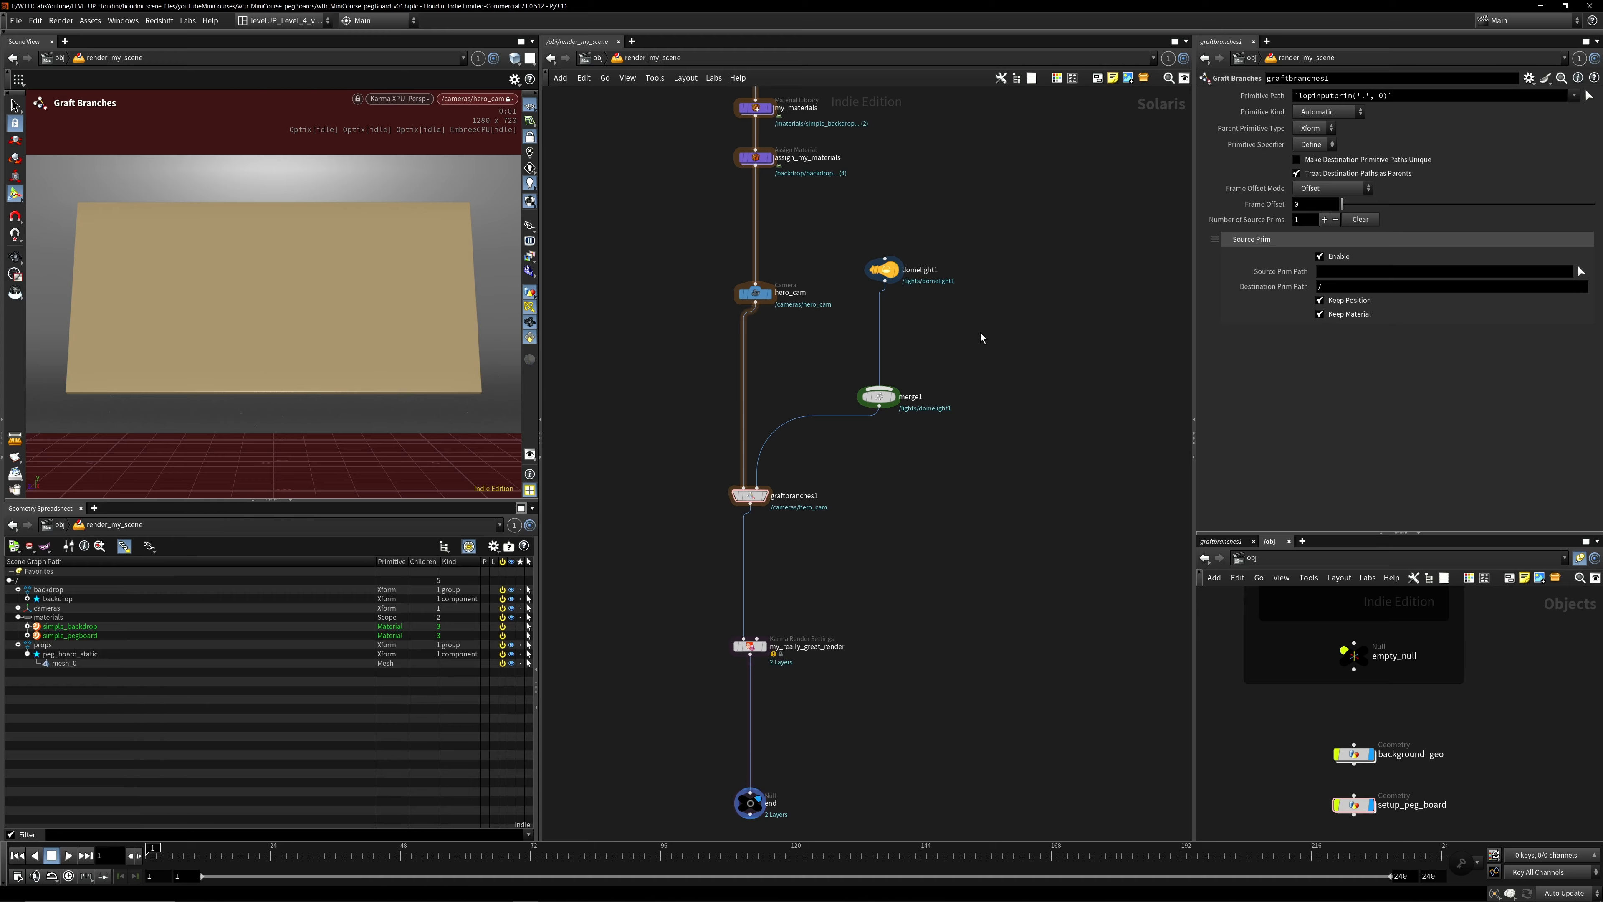
# Move domelight1 closer to merge1 in the network, and select the end null to check the scene graph for lights.
pyautogui.scroll(1, 869, 282)
pyautogui.moveTo(839, 216); pyautogui.dragTo(906, 291)
pyautogui.moveTo(887, 269); pyautogui.dragTo(874, 326)
pyautogui.moveTo(813, 301); pyautogui.dragTo(873, 361)
pyautogui.moveTo(732, 529); pyautogui.dragTo(728, 488, button='middle')
pyautogui.moveTo(819, 465); pyautogui.dragTo(851, 215, button='middle')
pyautogui.click(754, 619)
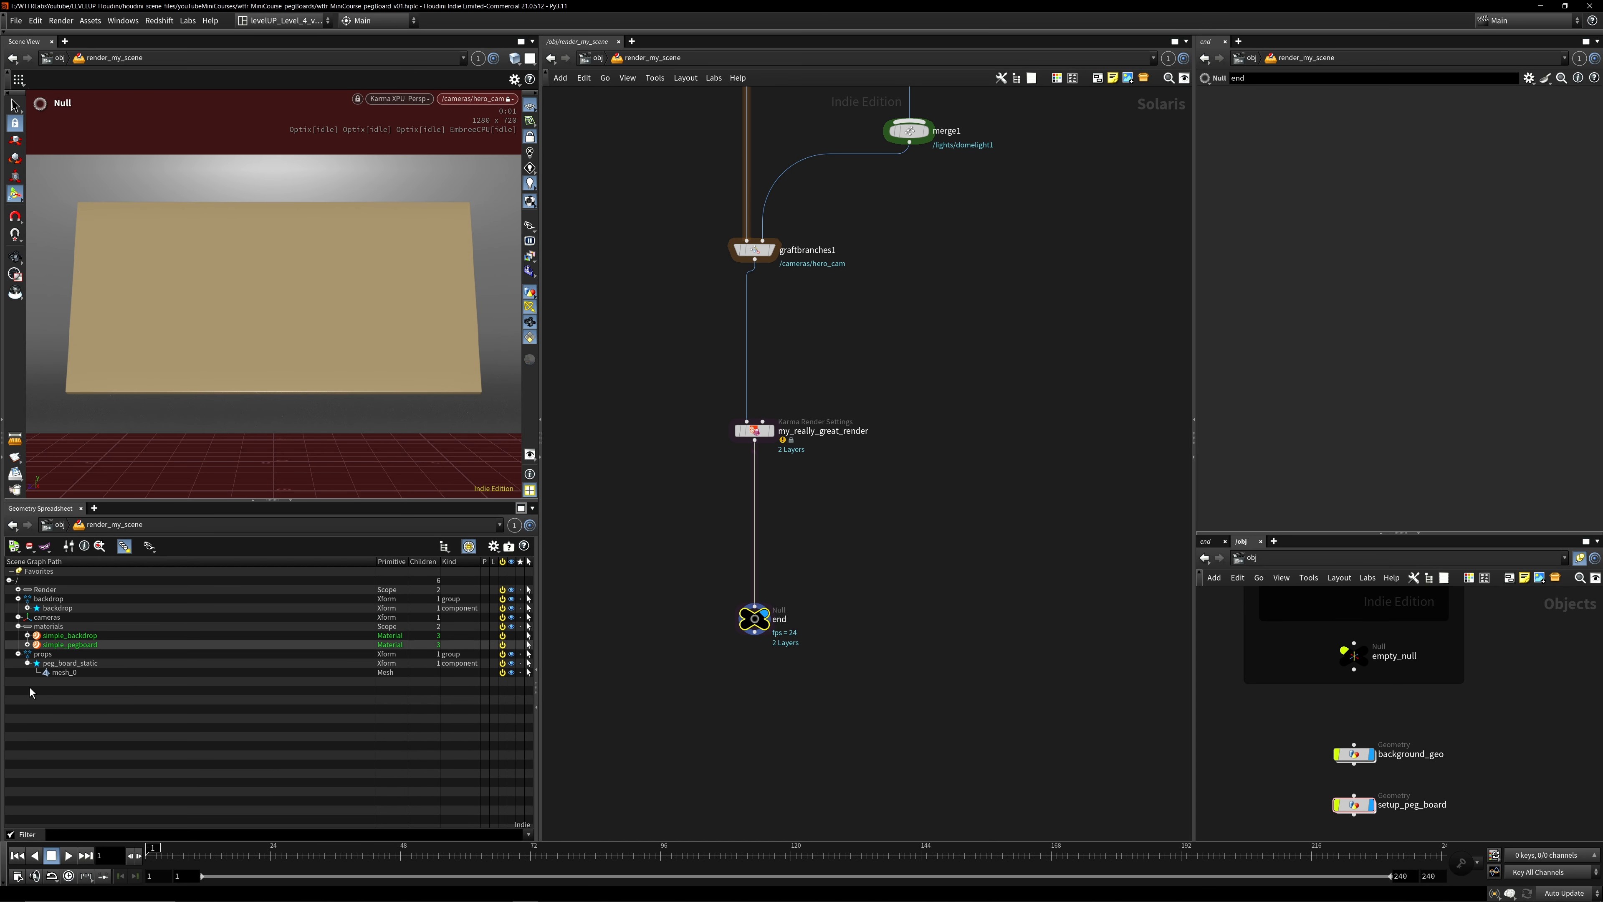
# Set graftbranches1's source prim path to / and its primitive path to /lights, and expand the lights group in the scene graph.
pyautogui.moveTo(837, 372); pyautogui.dragTo(804, 553, button='middle')
pyautogui.moveTo(818, 504); pyautogui.dragTo(588, 395)
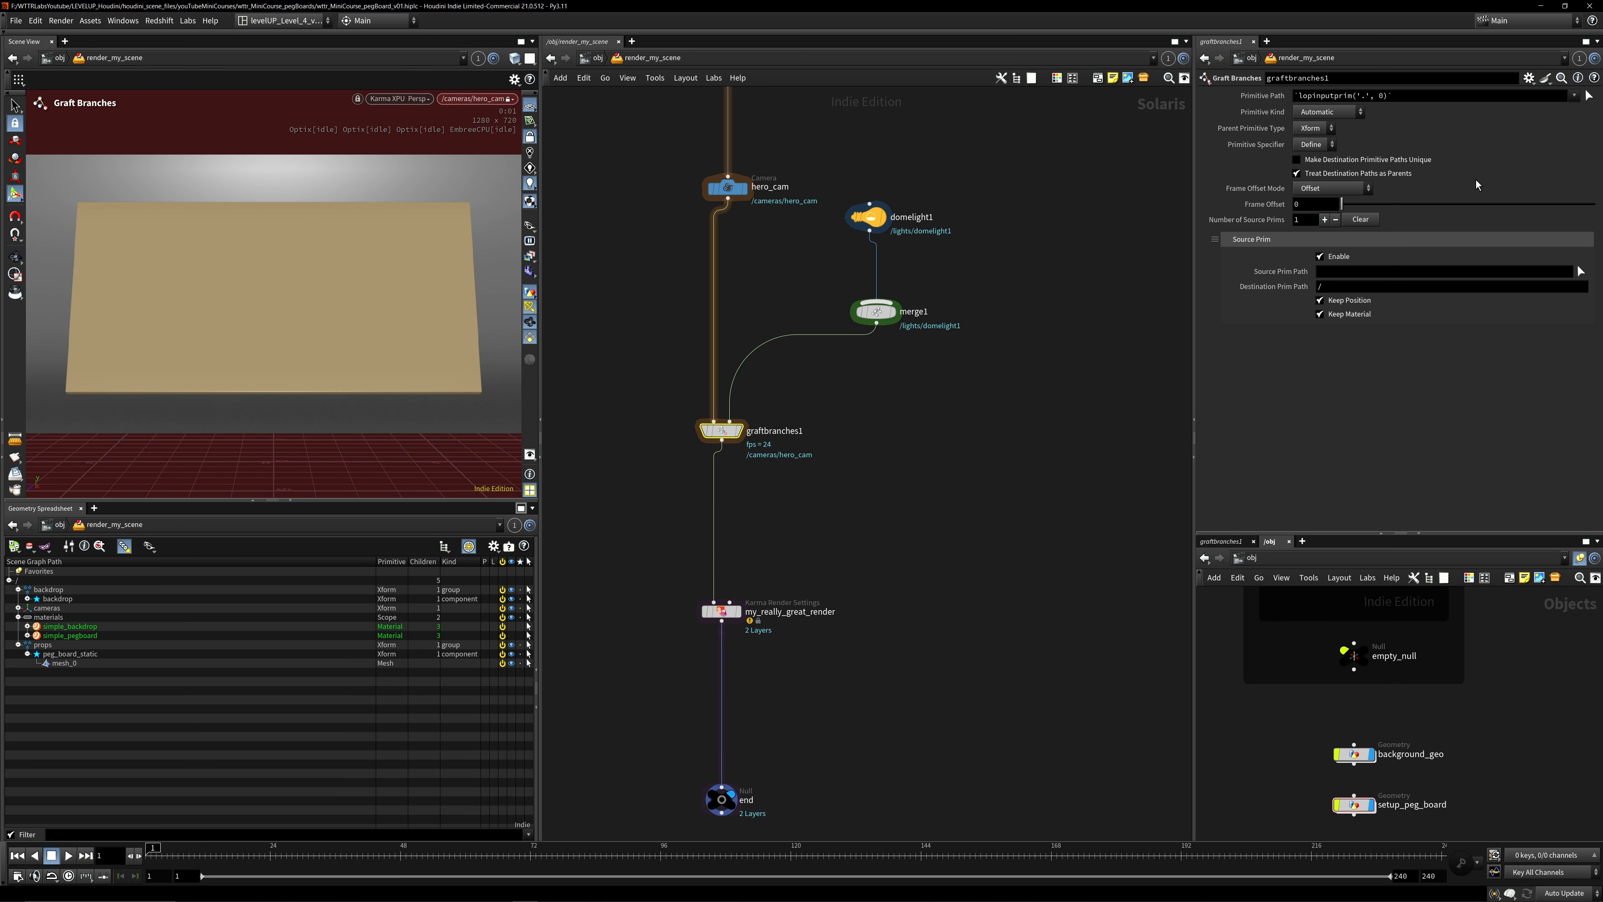
pyautogui.click(1347, 275)
pyautogui.press('Return')
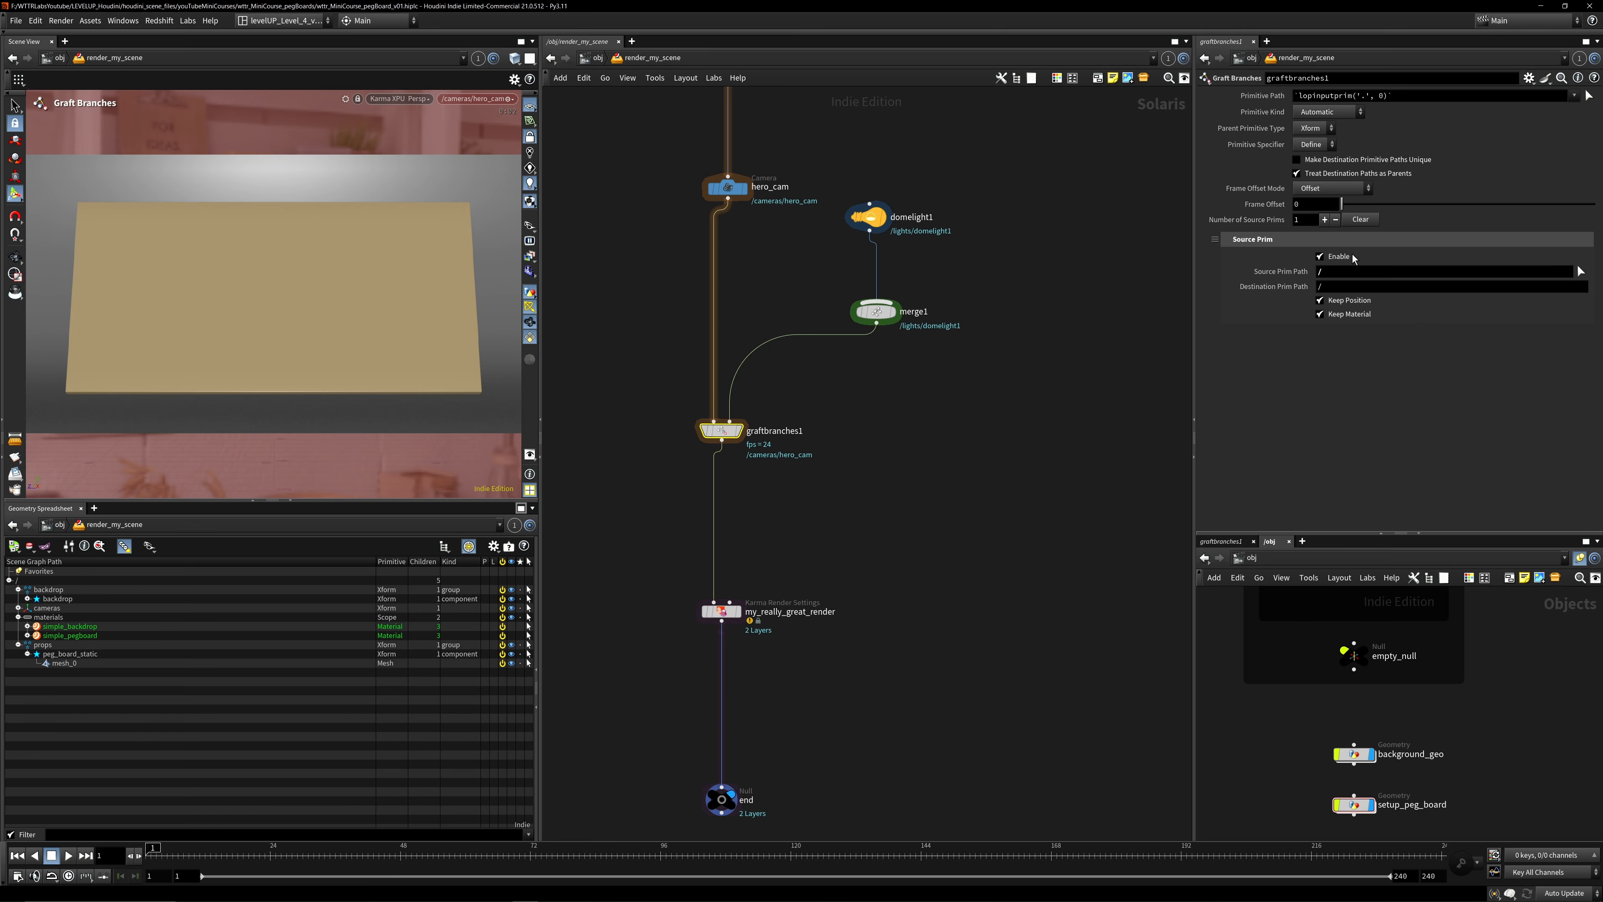
pyautogui.click(1435, 98)
pyautogui.write('/lights')
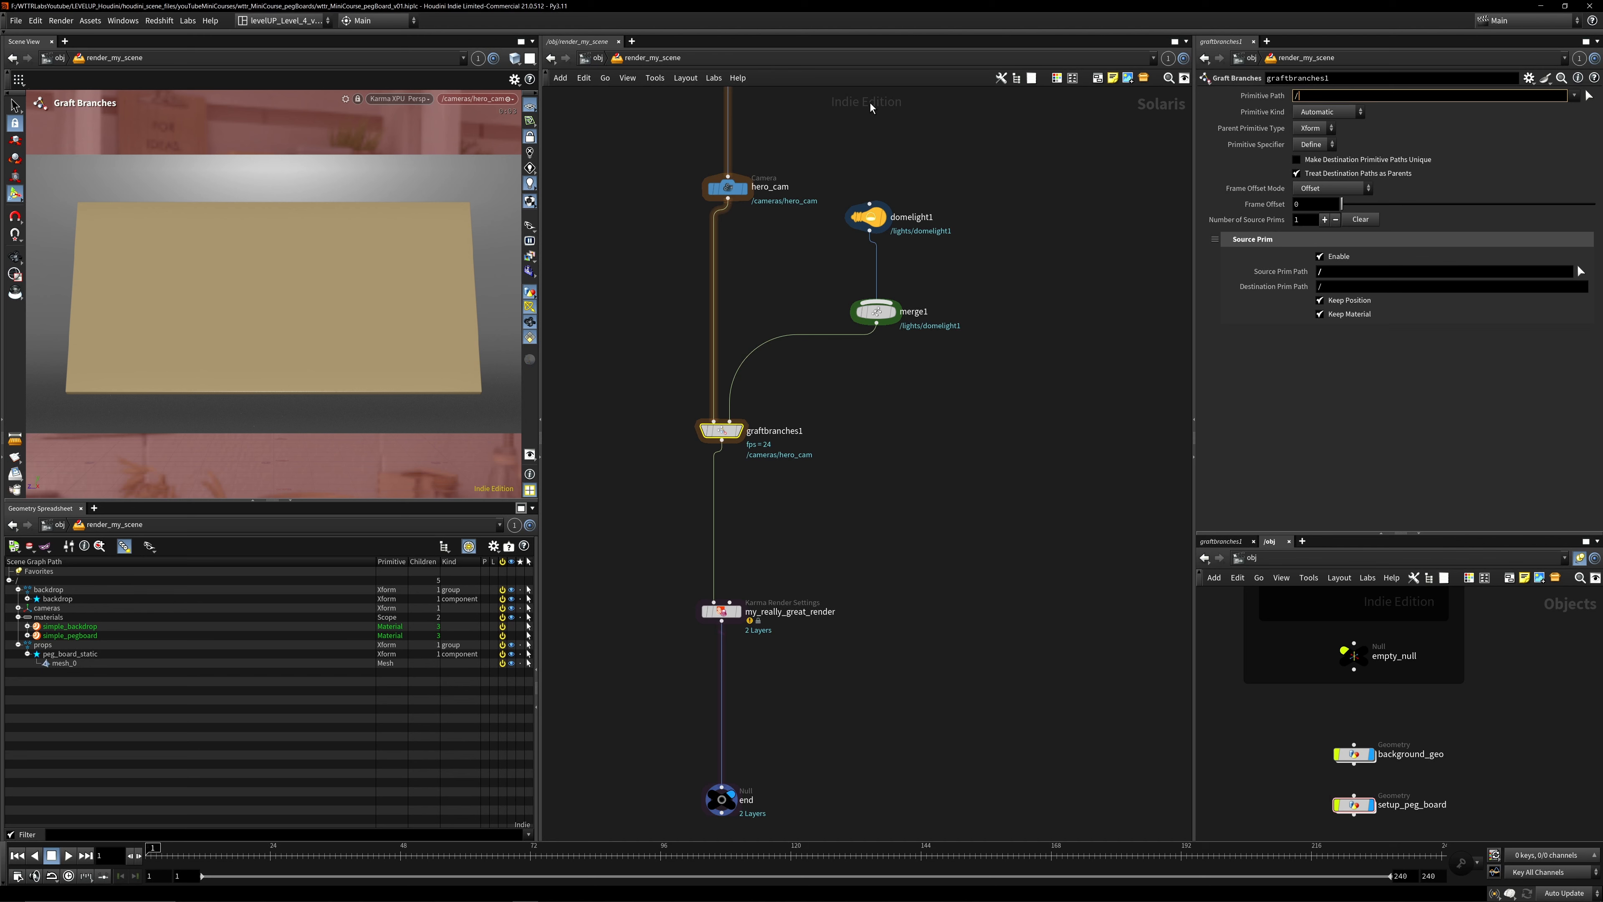
pyautogui.press('Return')
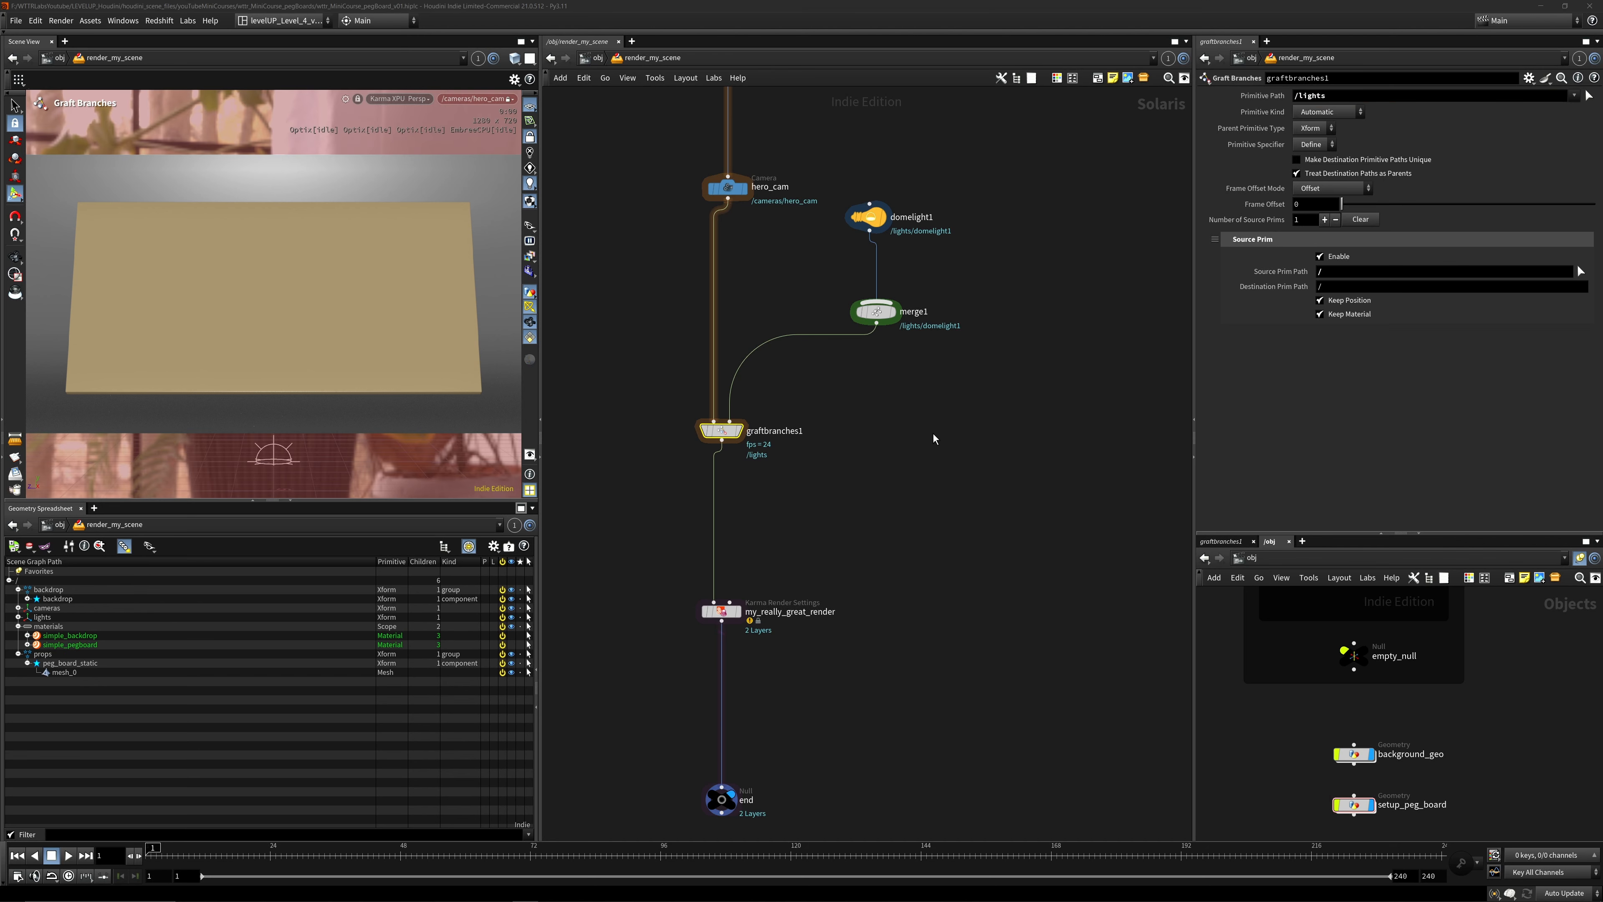
pyautogui.moveTo(933, 434); pyautogui.dragTo(1000, 540, button='middle')
pyautogui.click(17, 617)
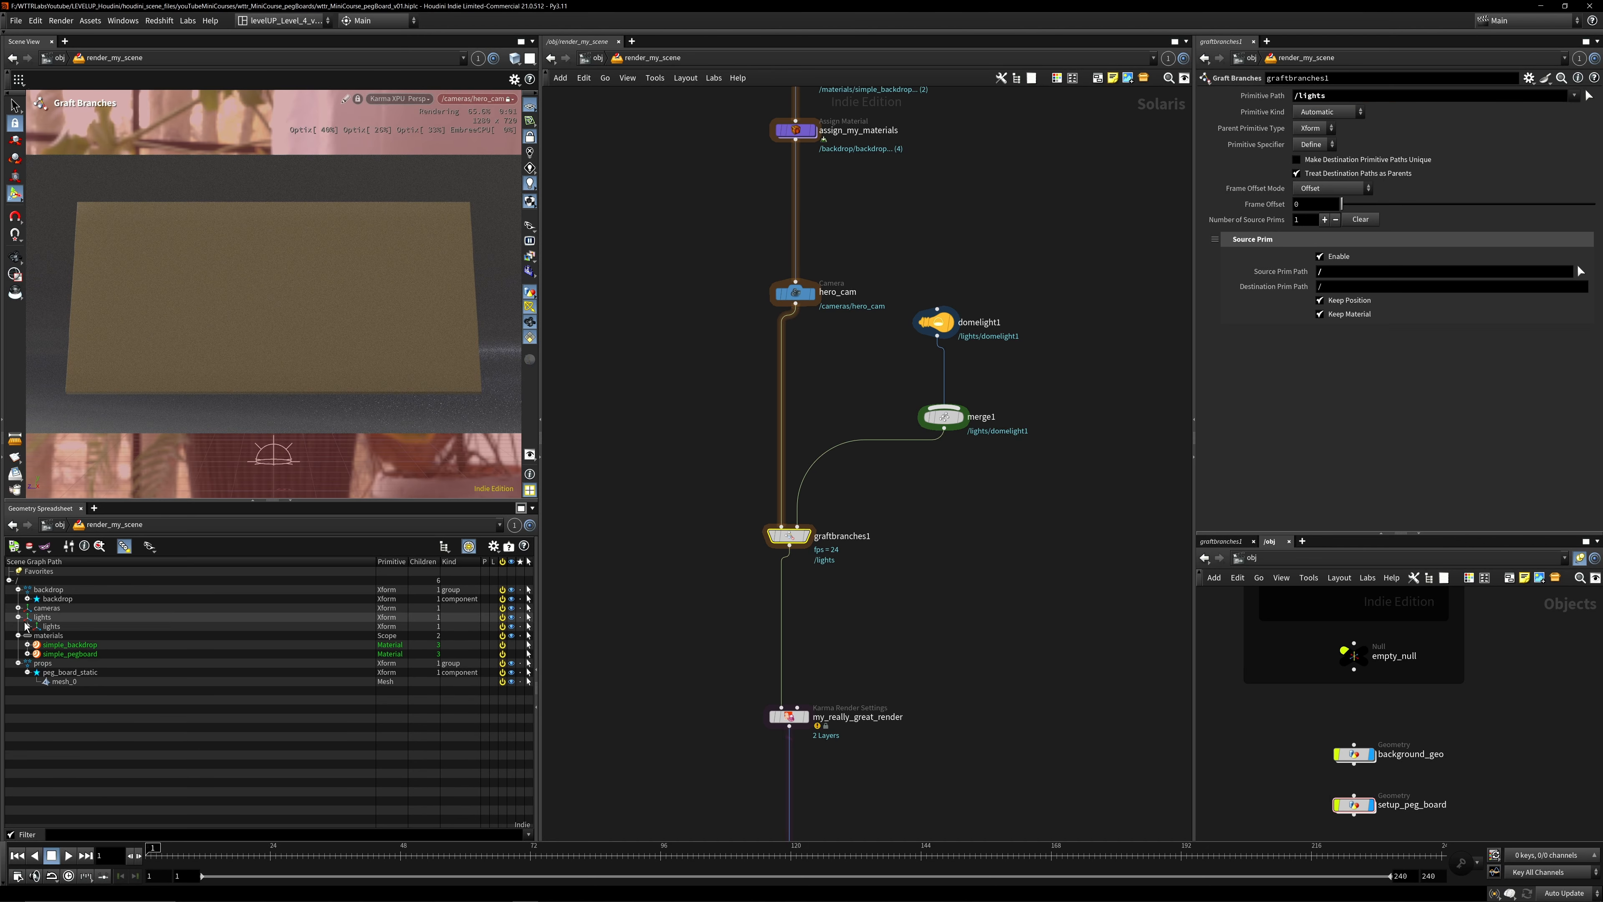
pyautogui.click(27, 626)
# Shift domelight1 slightly nearer to merge1 and set its Y rotation to 211.
pyautogui.moveTo(921, 304); pyautogui.dragTo(934, 326)
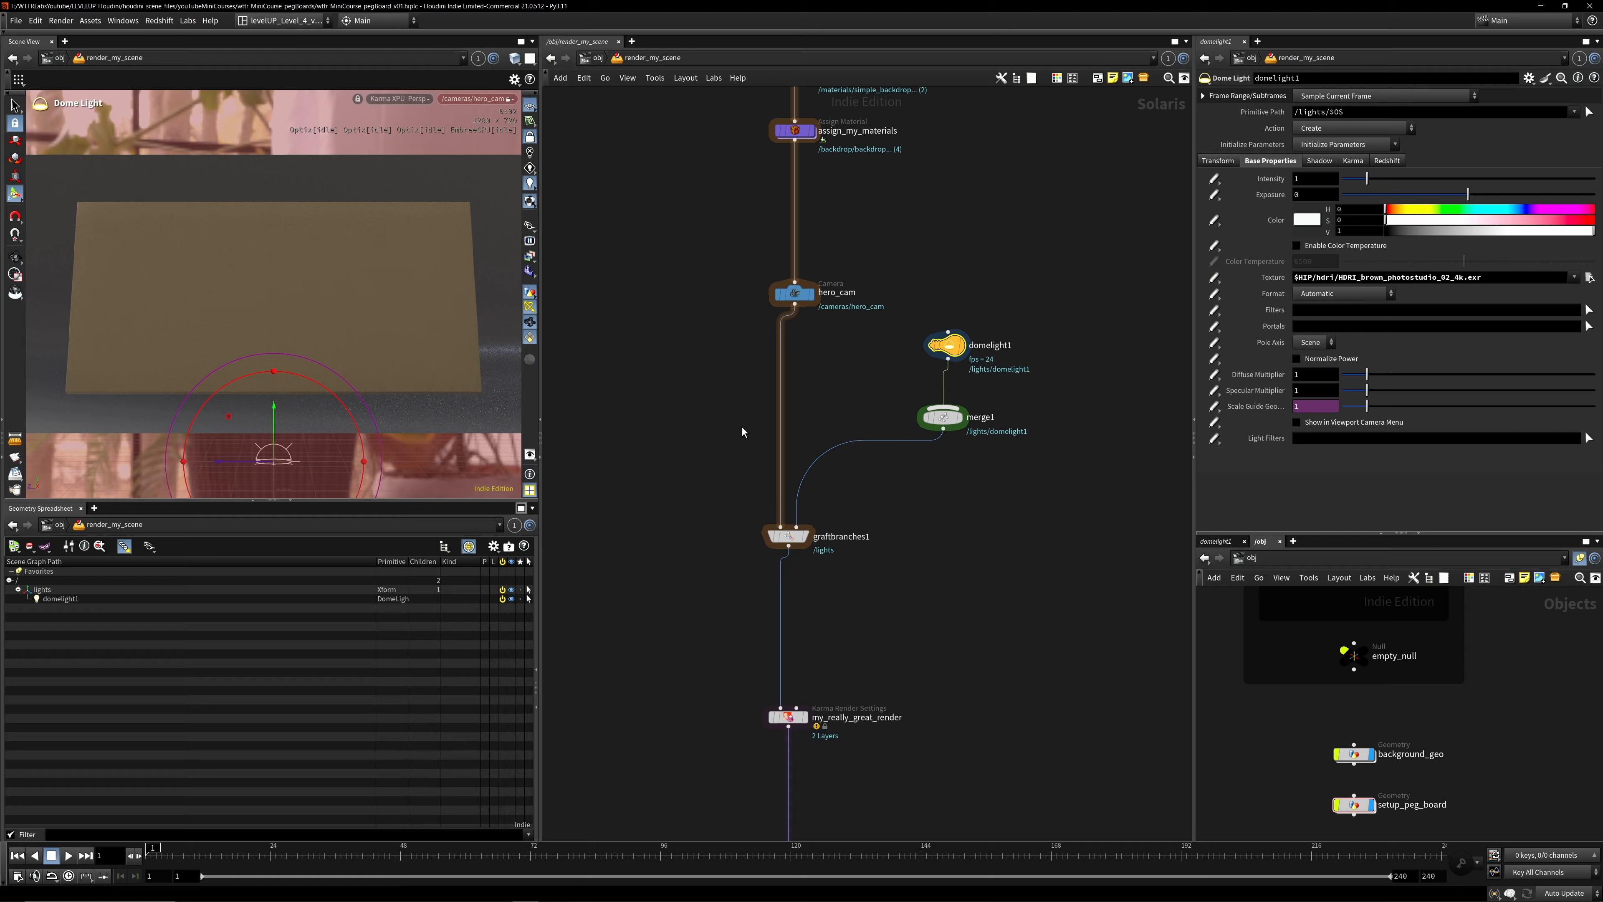
pyautogui.click(1234, 161)
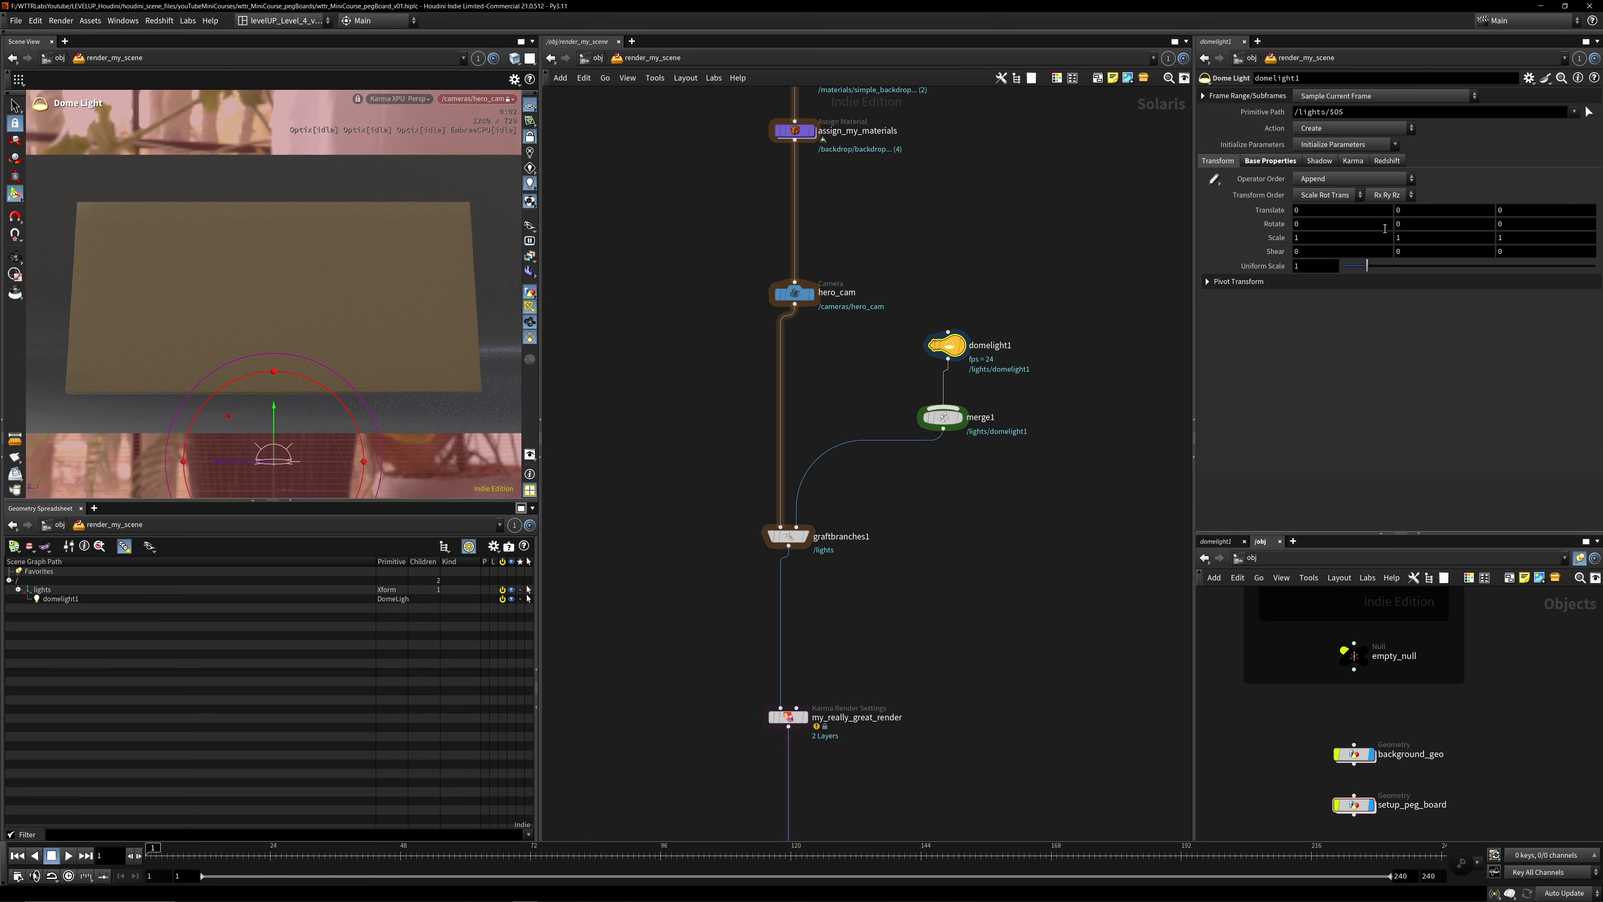
pyautogui.moveTo(1398, 226); pyautogui.dragTo(153, 174, button='middle')
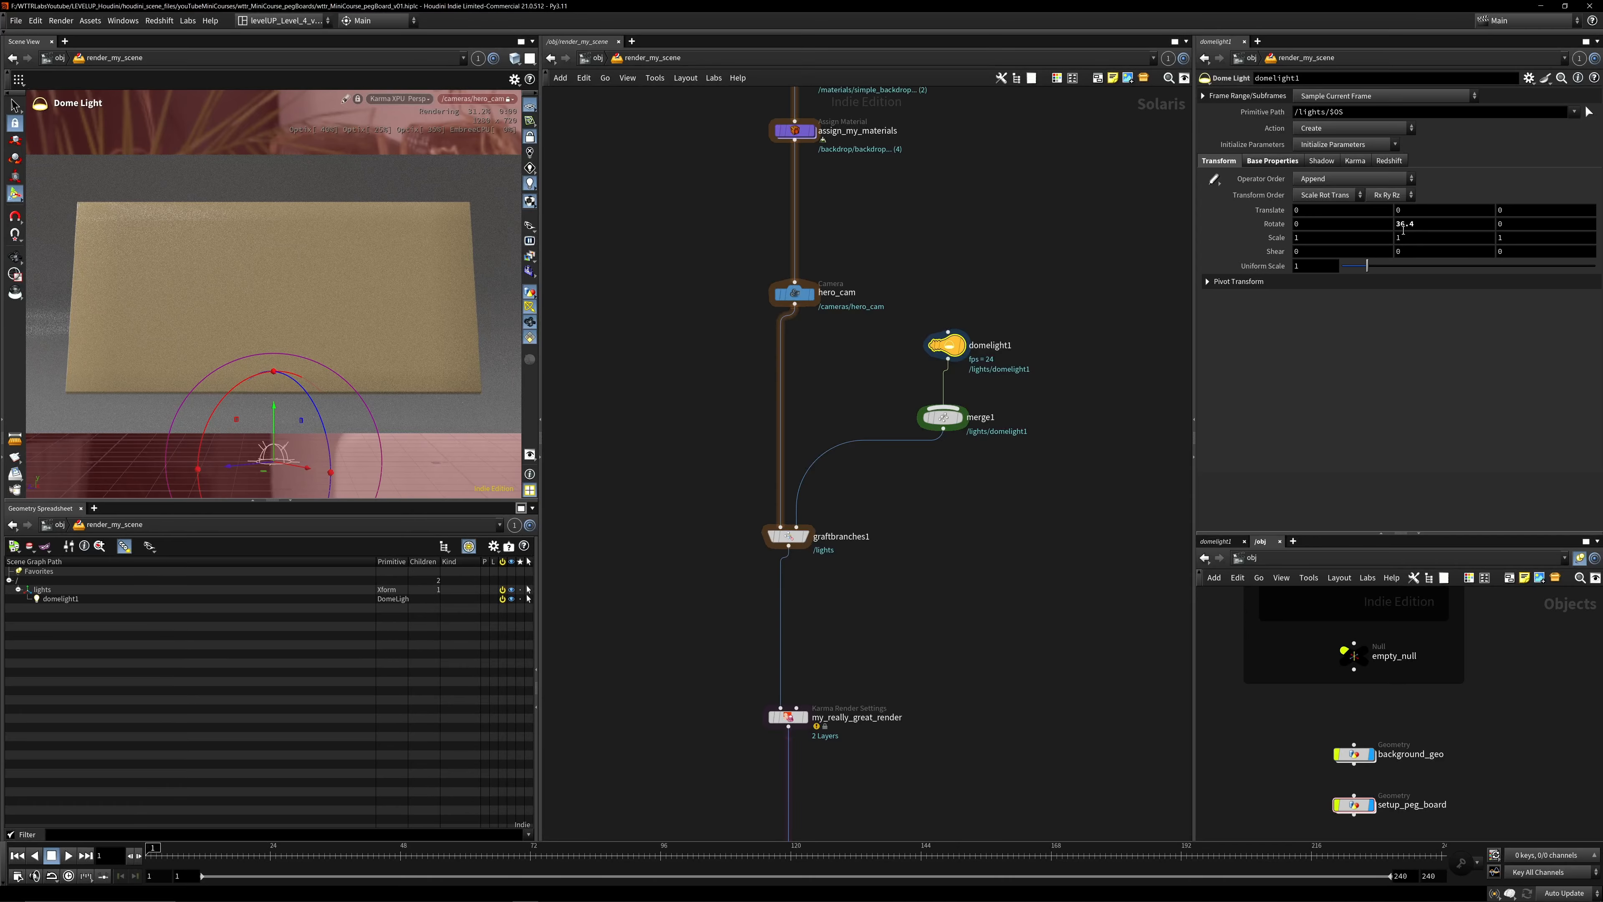
pyautogui.moveTo(1403, 230); pyautogui.dragTo(1498, 185, button='middle')
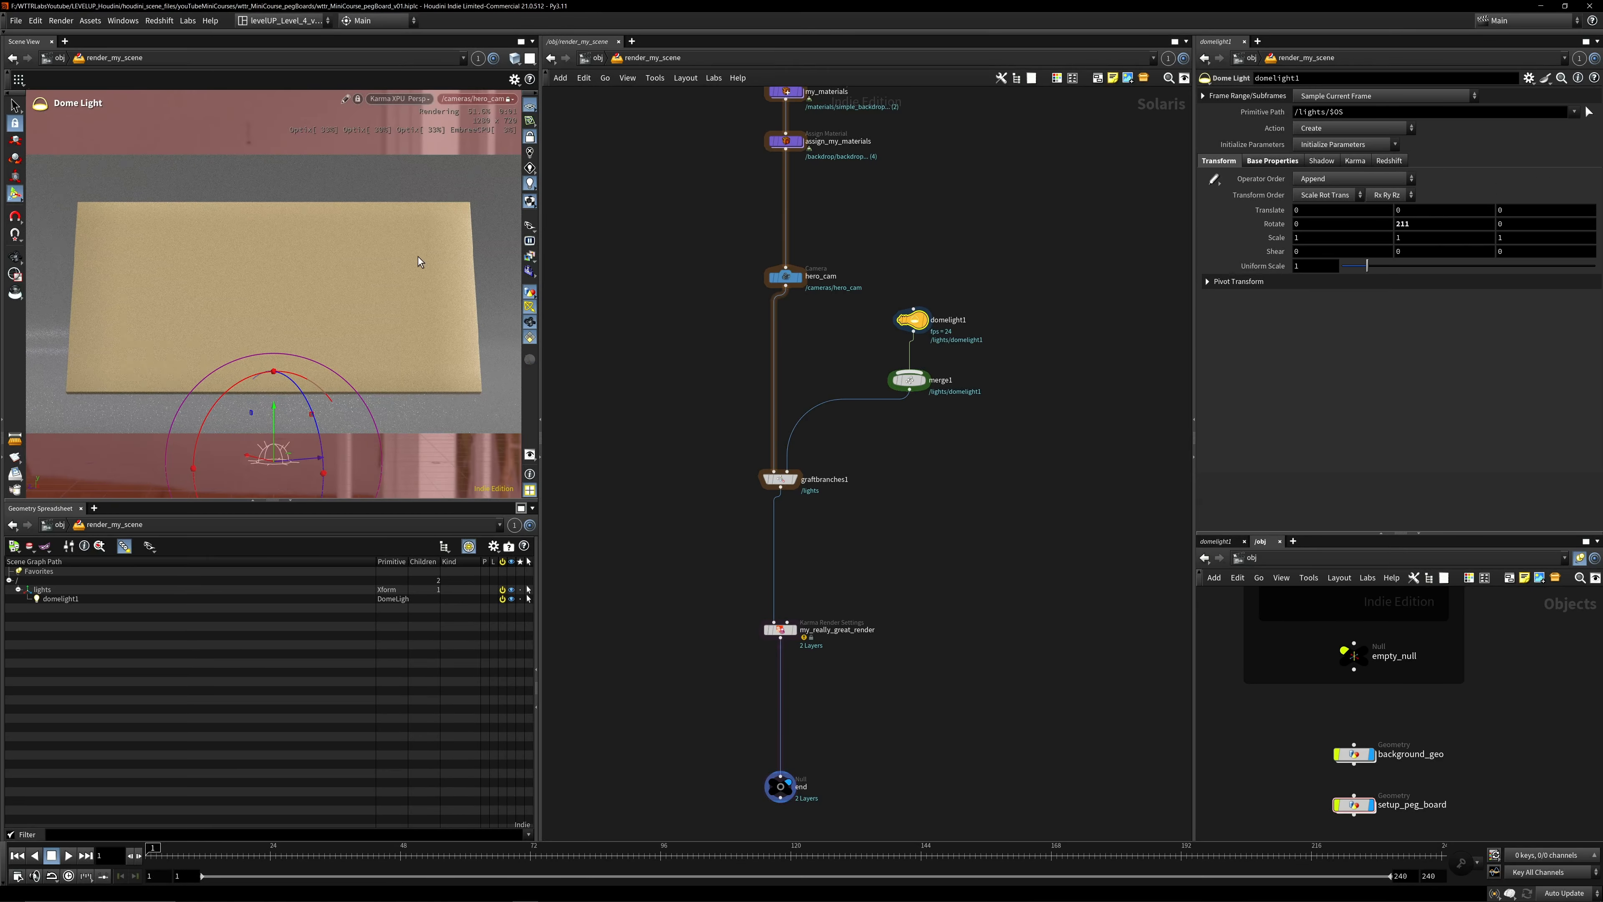
# Show the viewport's Correction Toolbar with the ACES 1.0 - SDR Video view transform, and save the scene.
pyautogui.click(425, 99)
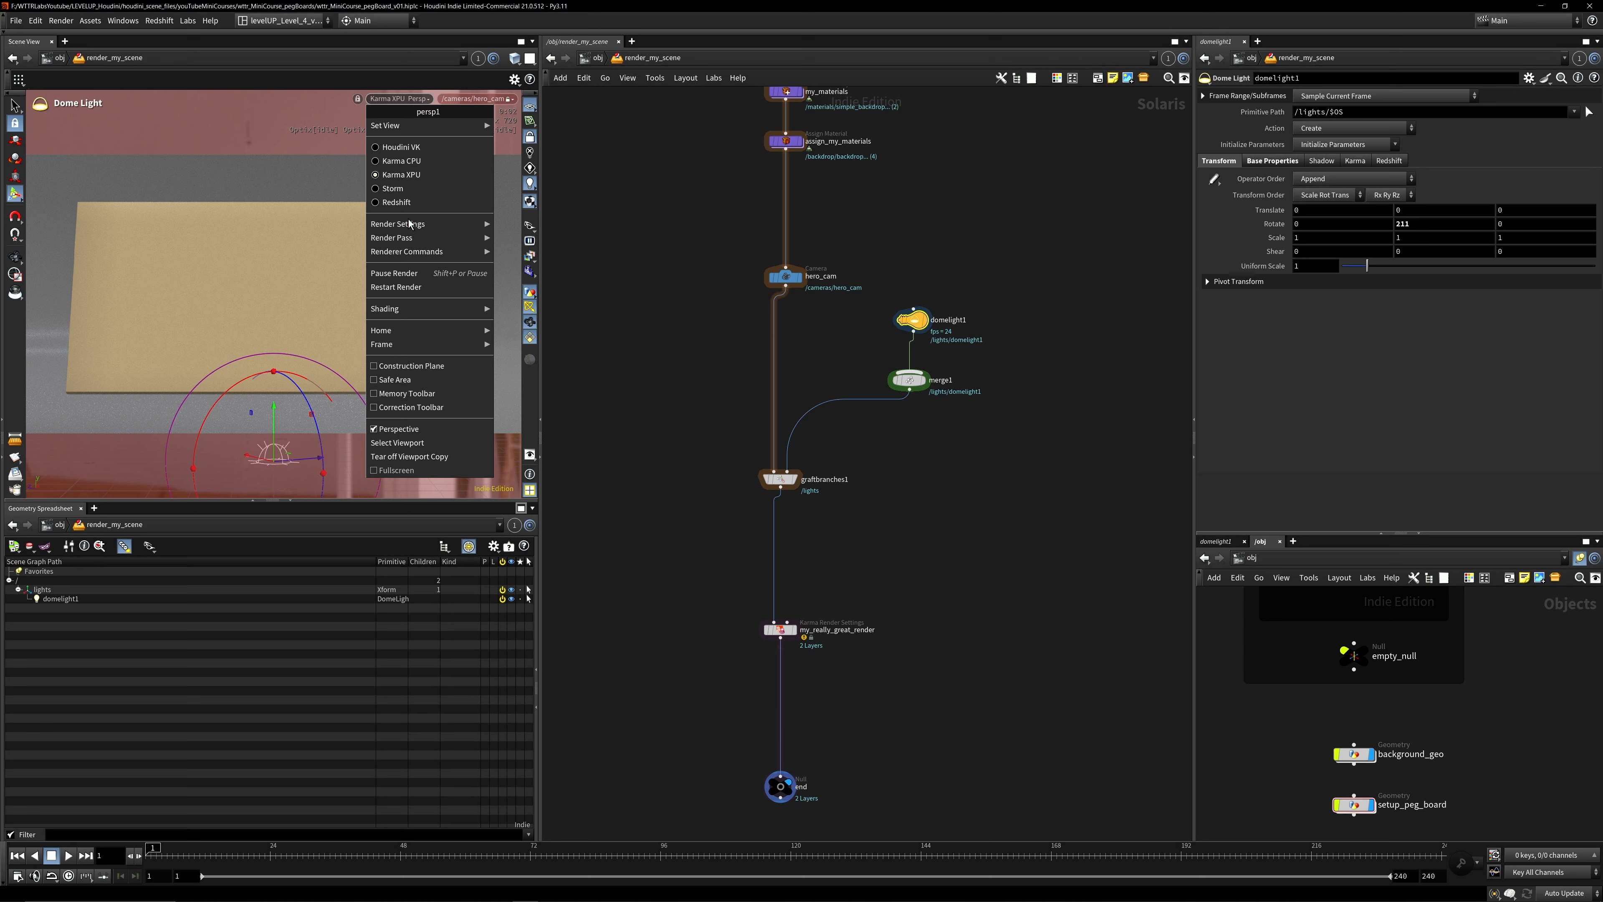
pyautogui.click(411, 408)
pyautogui.click(430, 489)
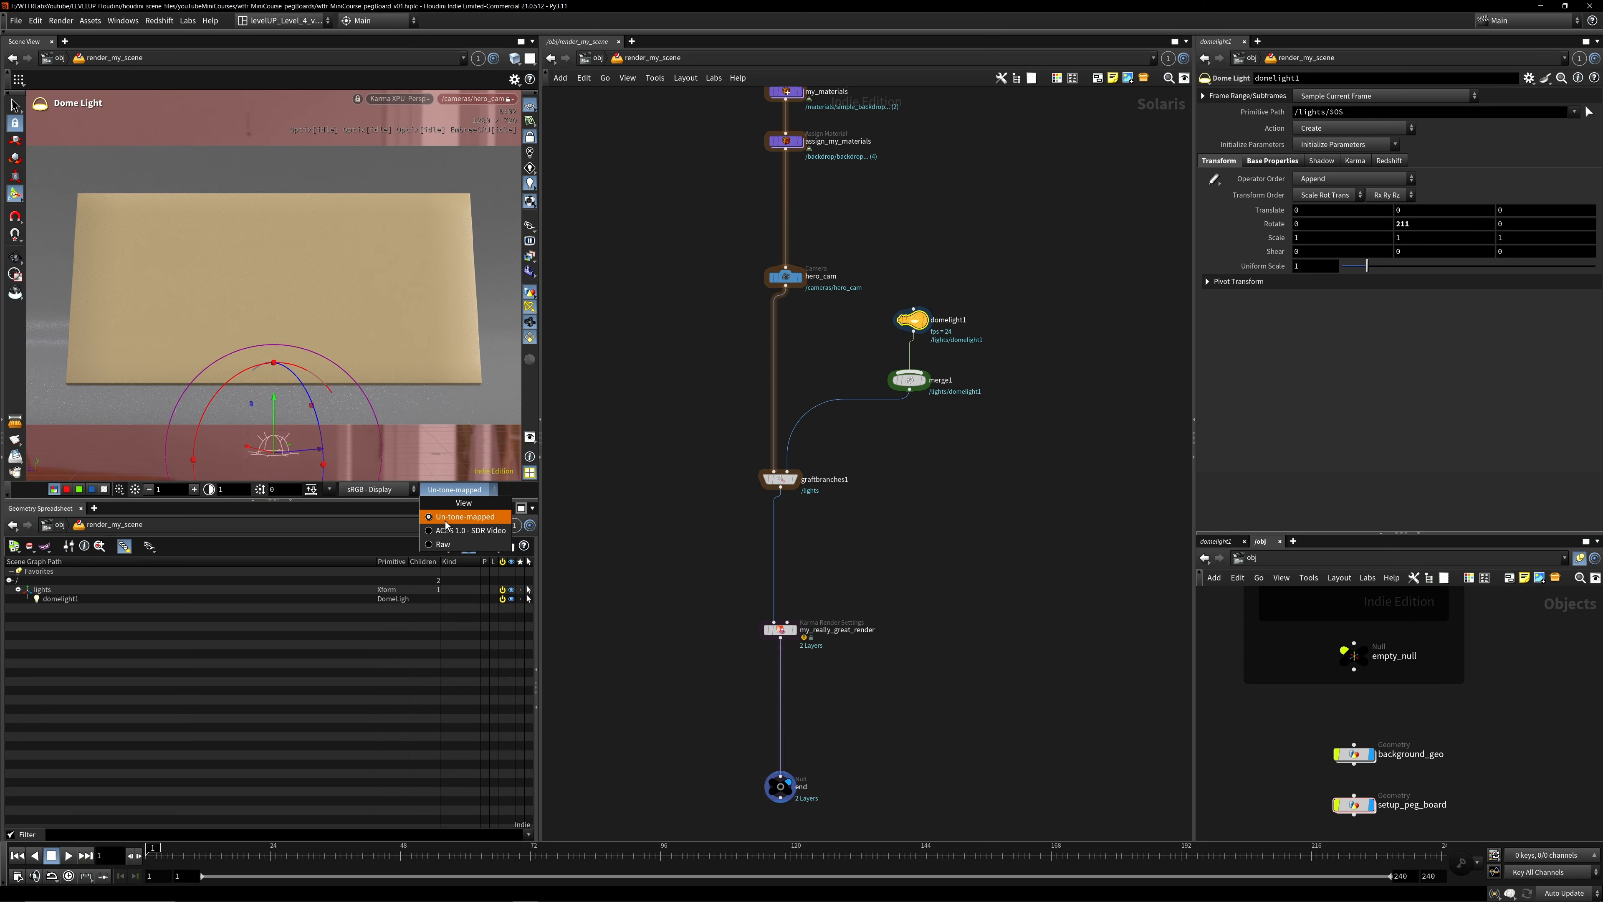
pyautogui.click(467, 531)
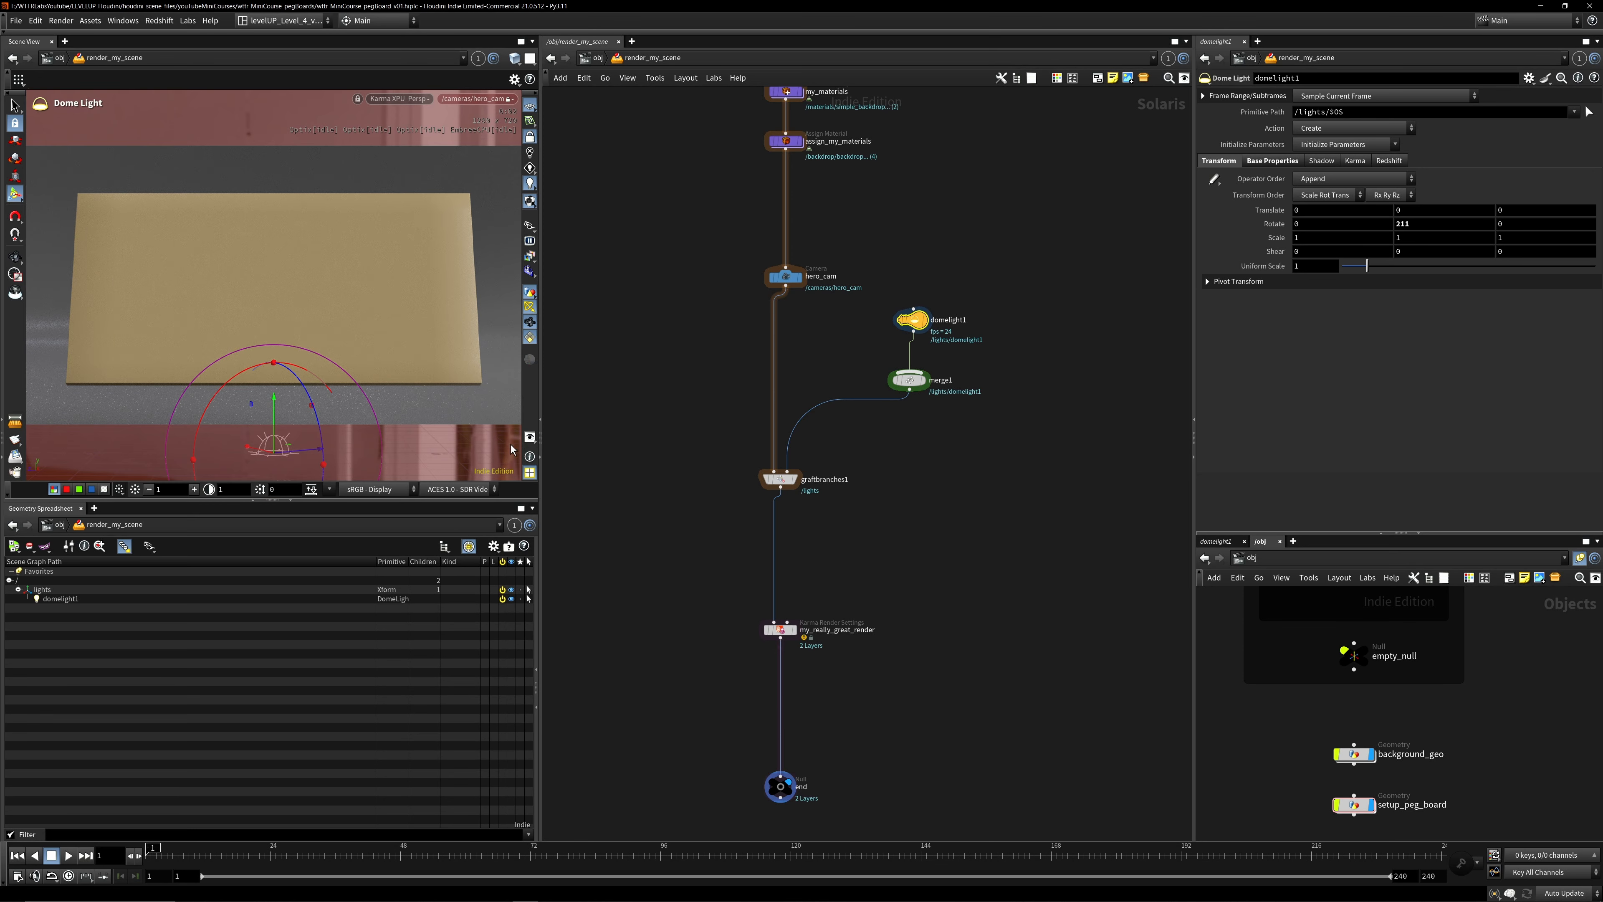
pyautogui.press('Escape')
pyautogui.moveTo(647, 393); pyautogui.dragTo(663, 358, button='middle')
pyautogui.hotkey('ctrl', 's')
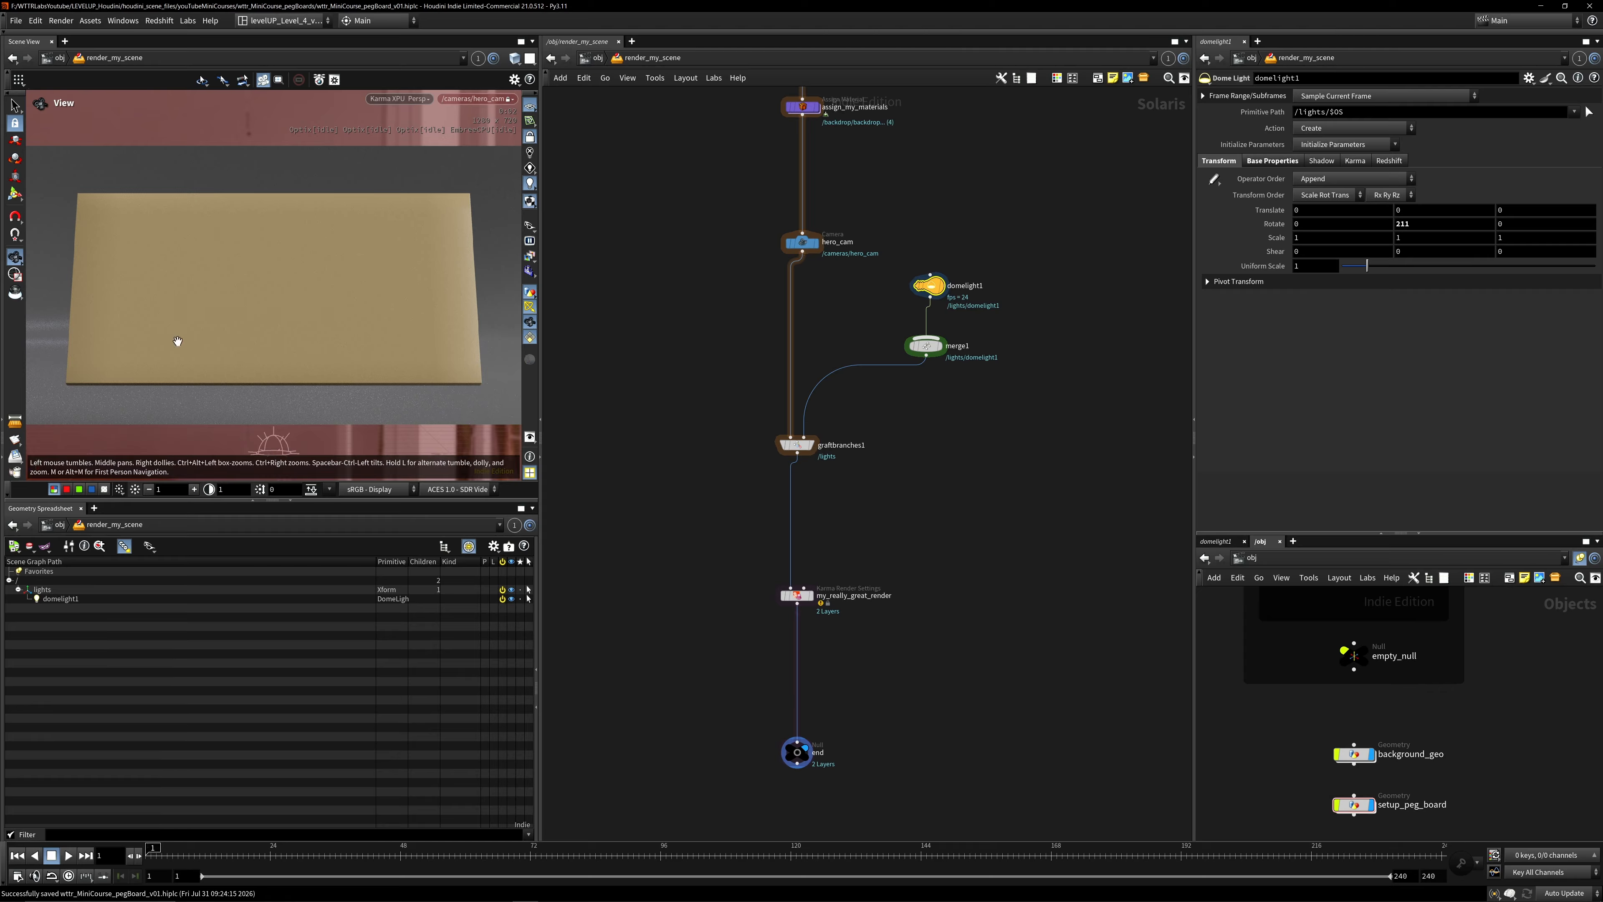
# Turn off Display Environment Lights as Backgrounds in the viewport's background display options.
pyautogui.click(530, 306)
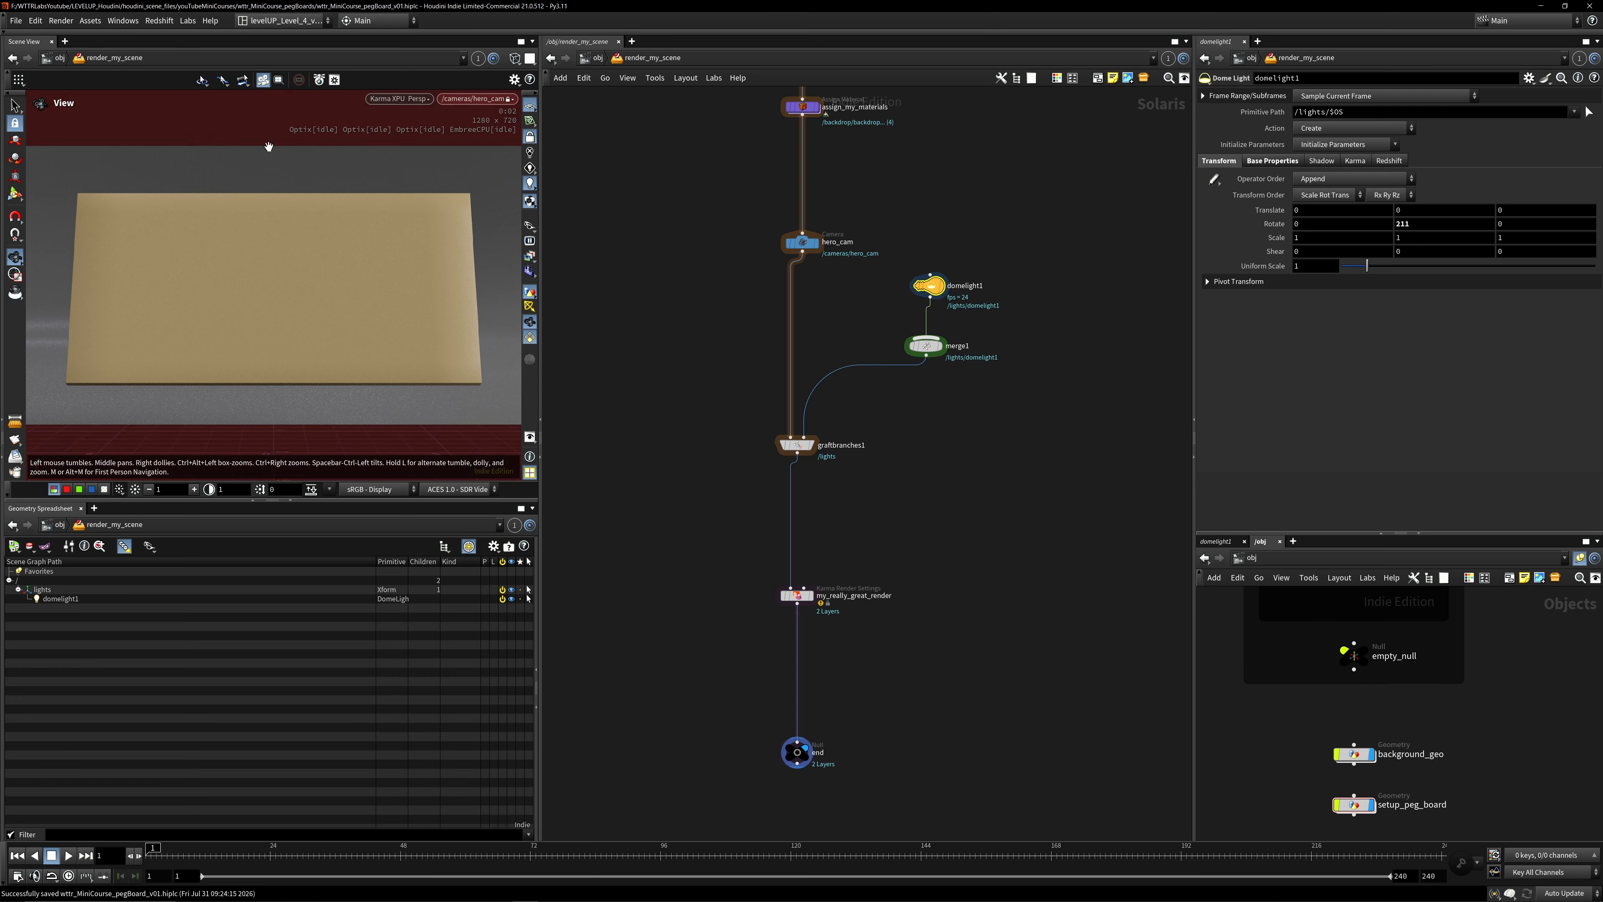
pyautogui.press('d')
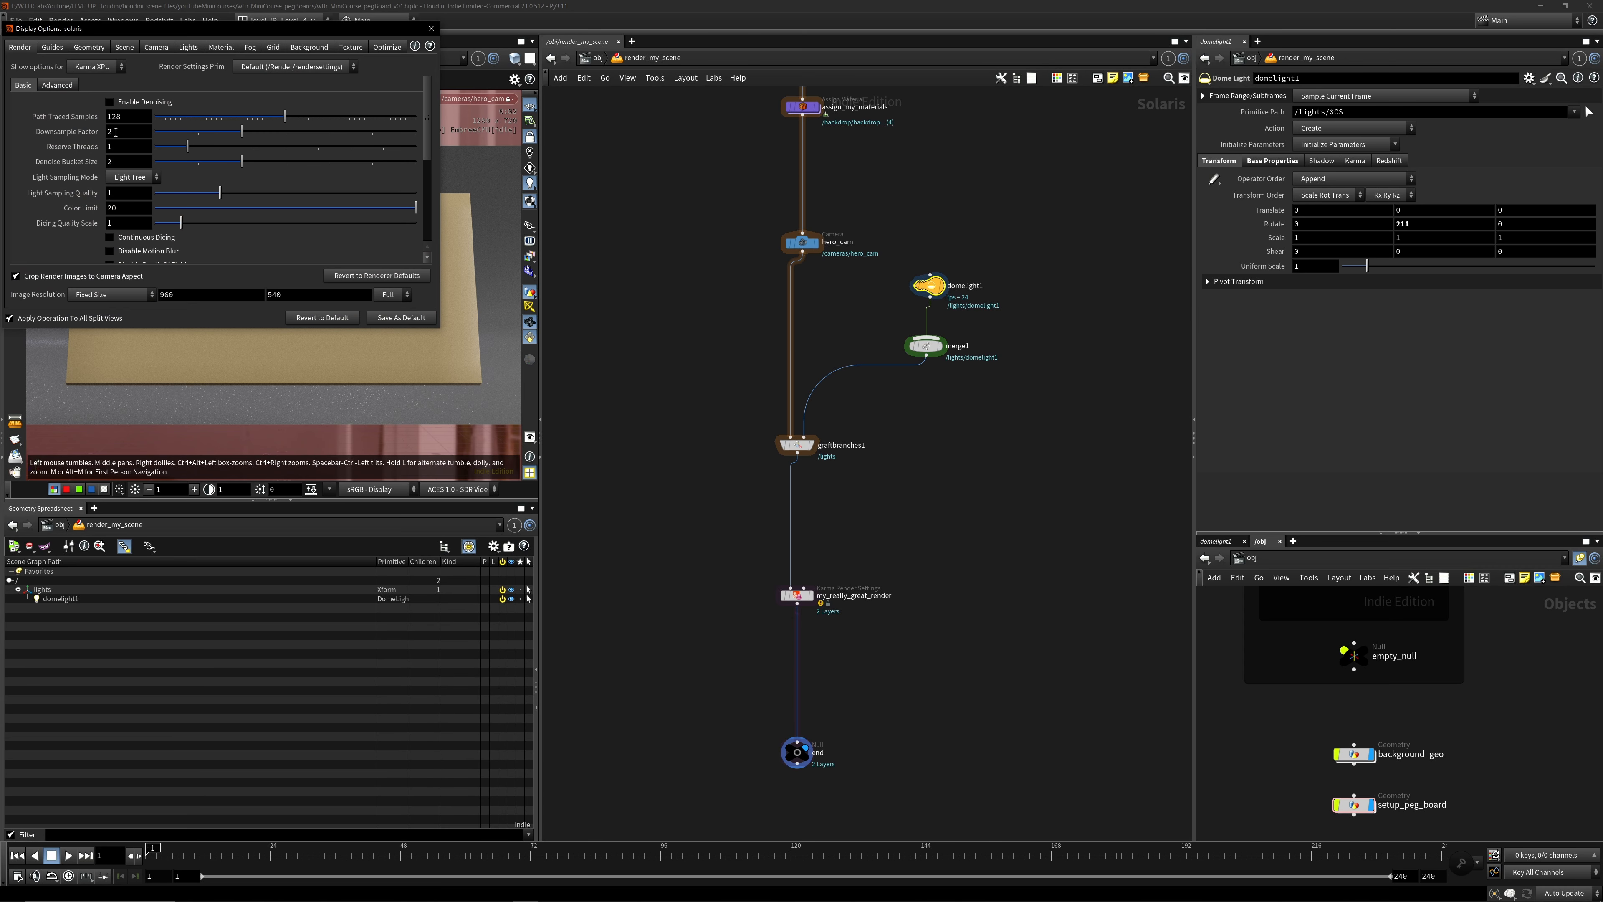
pyautogui.click(304, 47)
pyautogui.moveTo(291, 31); pyautogui.dragTo(379, 132)
pyautogui.click(148, 189)
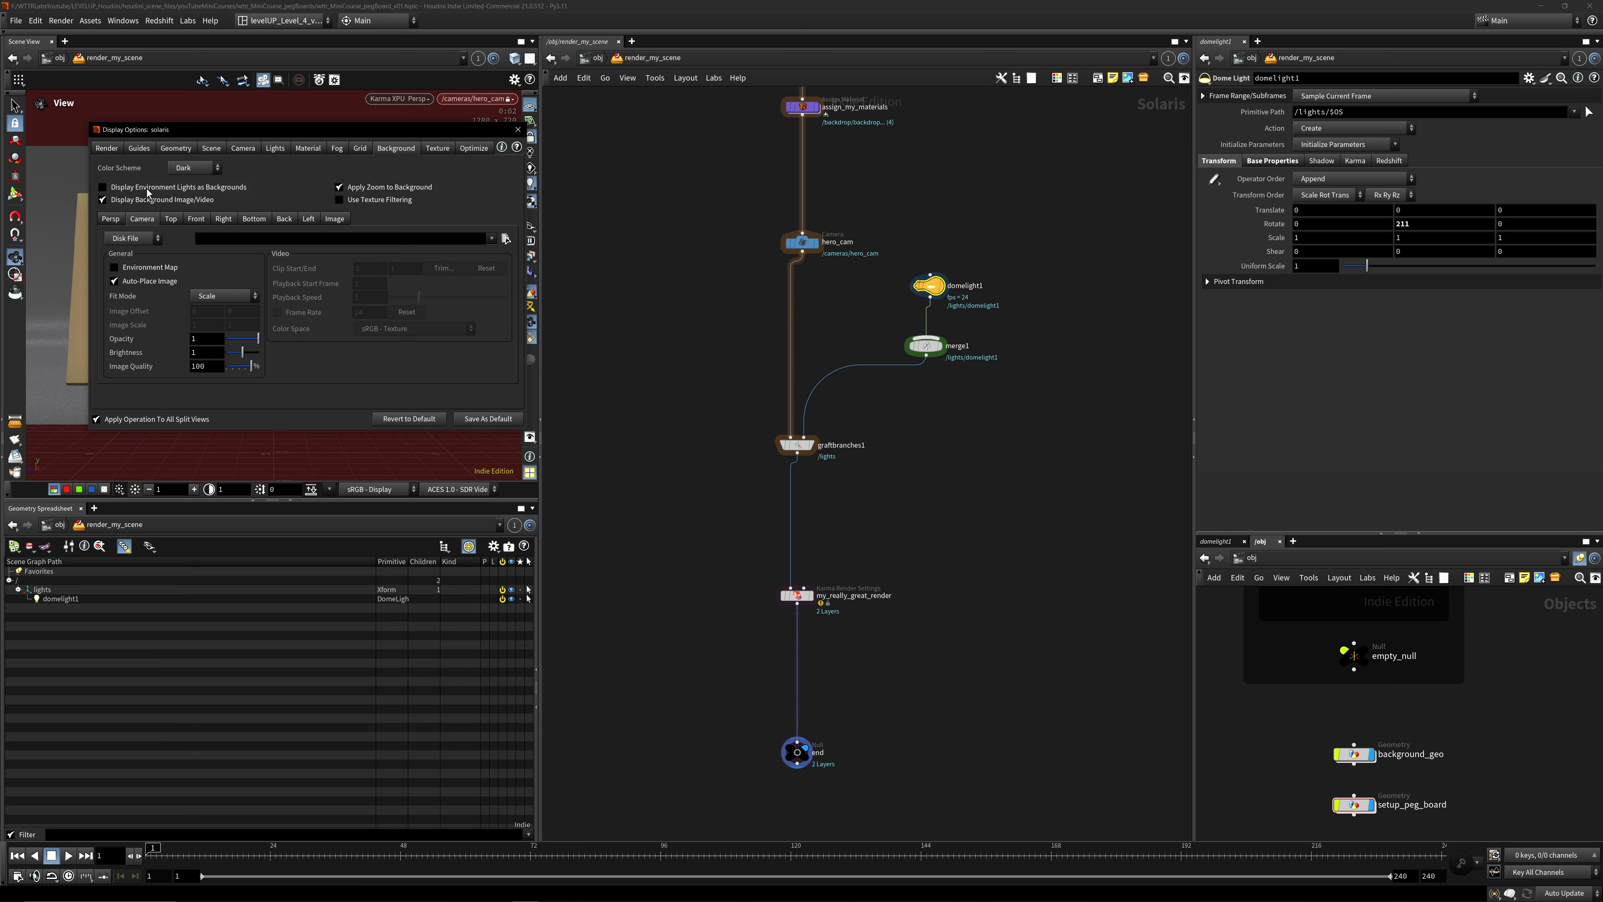
pyautogui.click(516, 129)
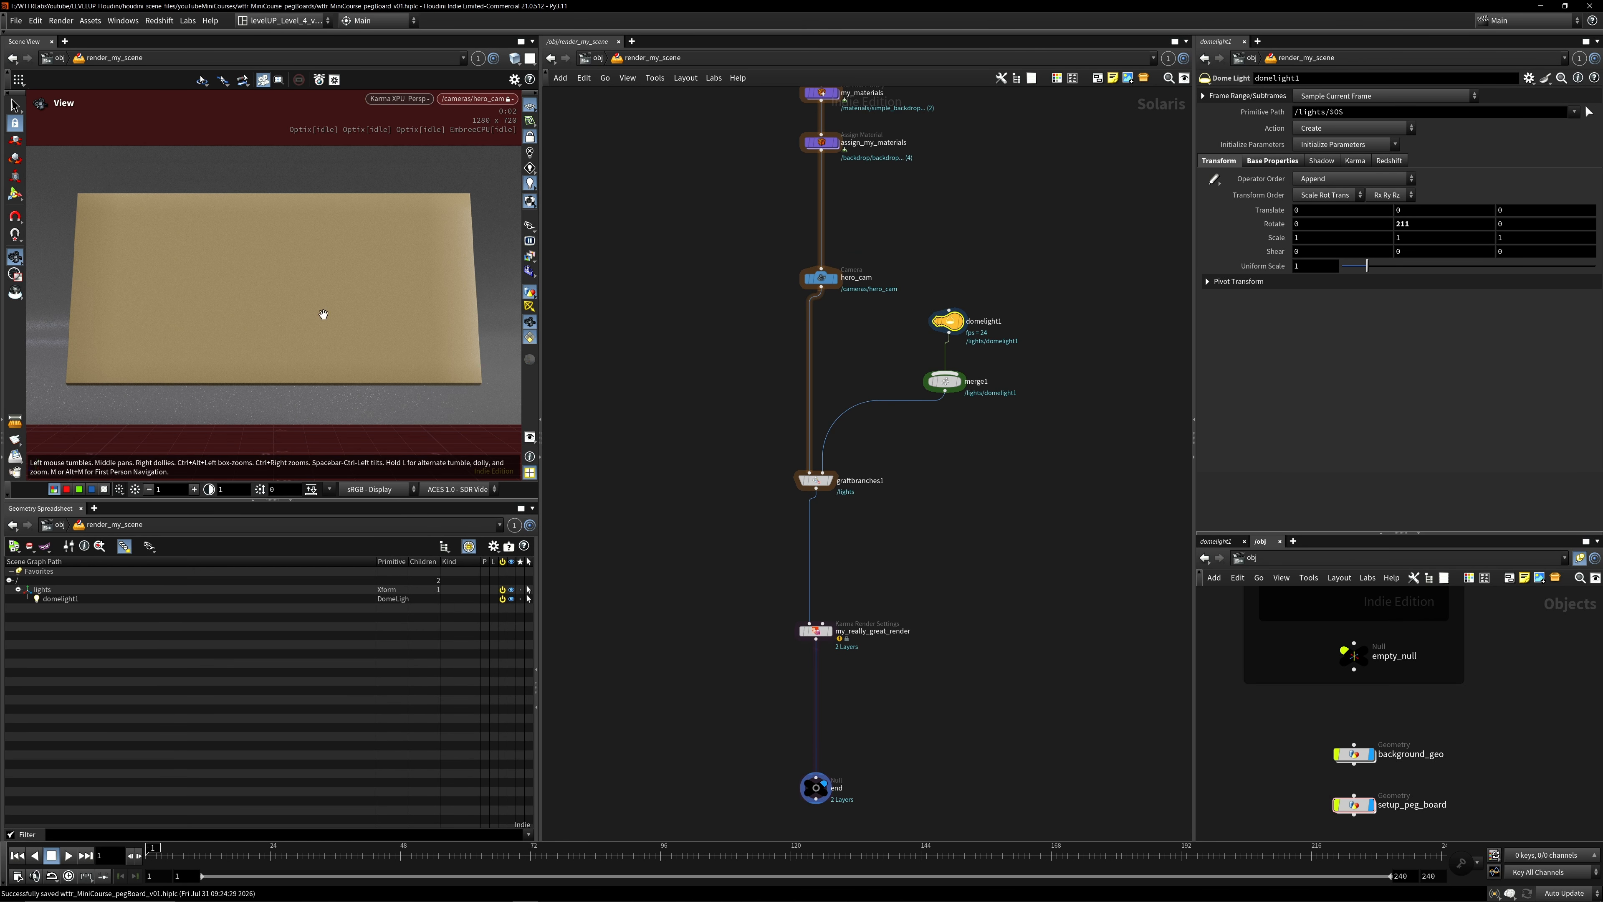
# Select the end null to show the full scene graph, and save the scene.
pyautogui.moveTo(1022, 540); pyautogui.dragTo(1016, 351, button='middle')
pyautogui.moveTo(750, 507); pyautogui.dragTo(843, 625)
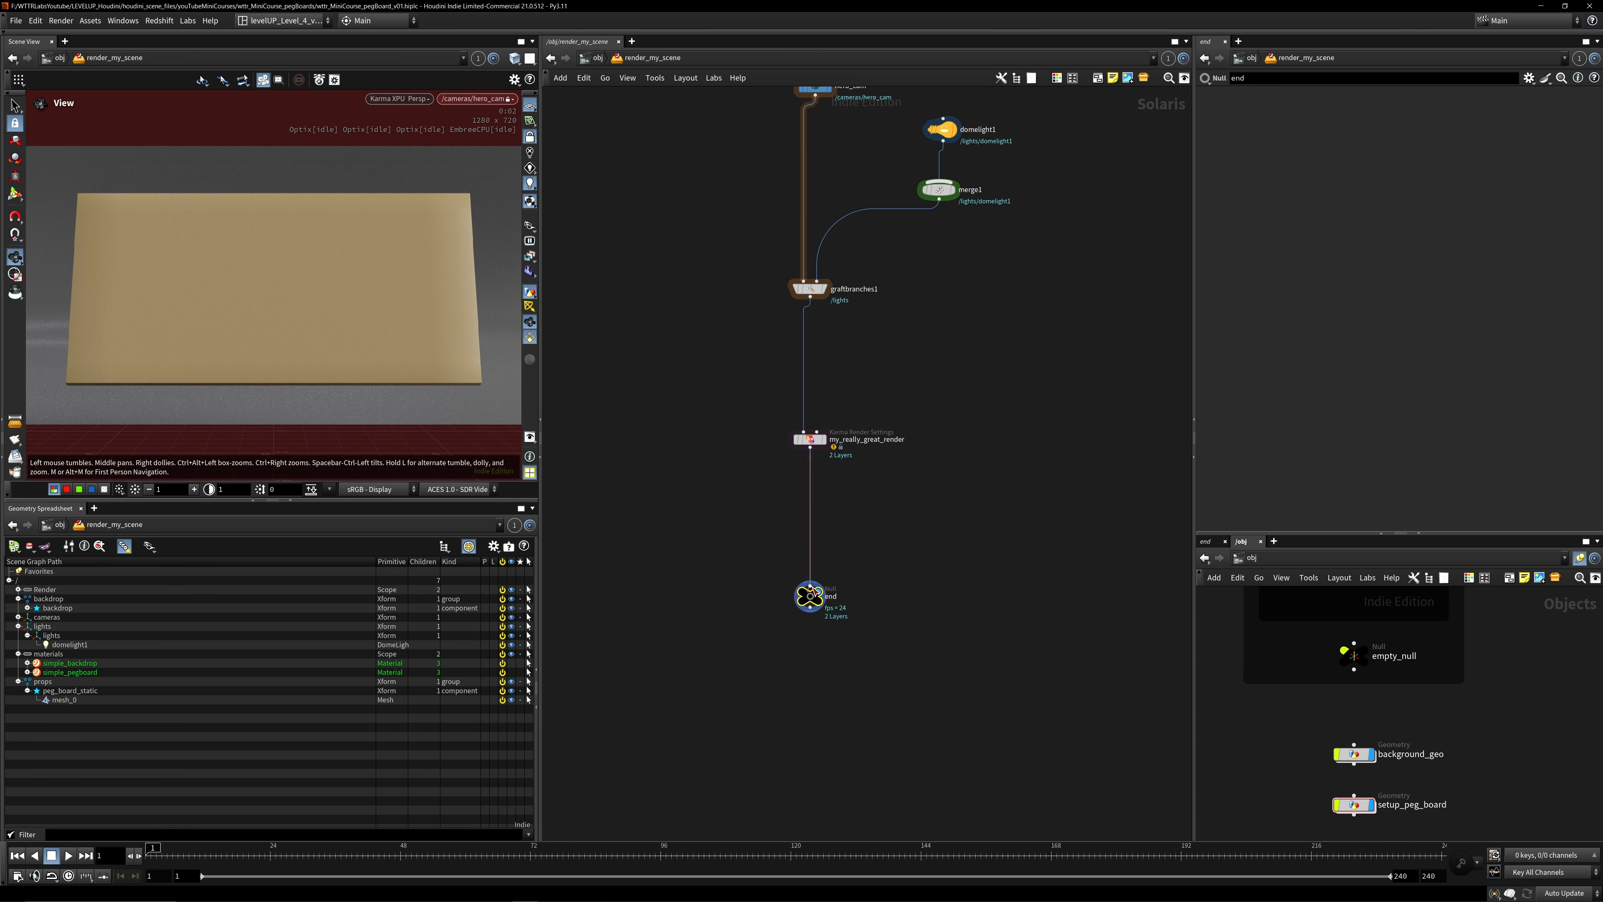
pyautogui.click(810, 586)
pyautogui.press('Escape')
pyautogui.hotkey('ctrl', 's')
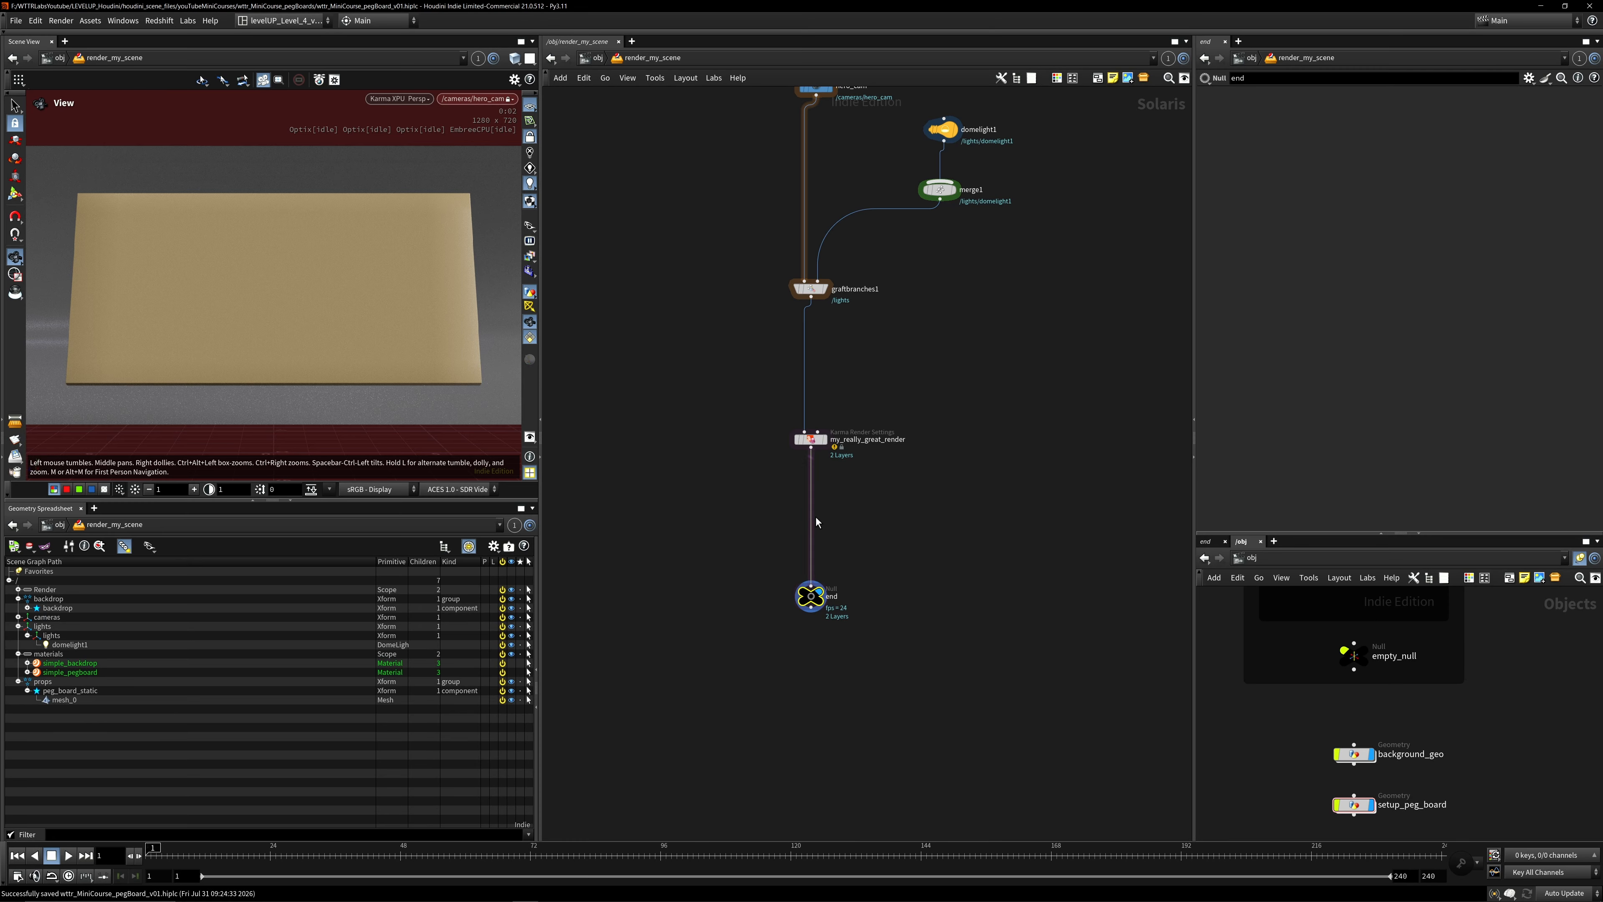
# Set the camera of the my_really_great_render settings to /cameras/hero_cam, and save the scene.
pyautogui.click(808, 437)
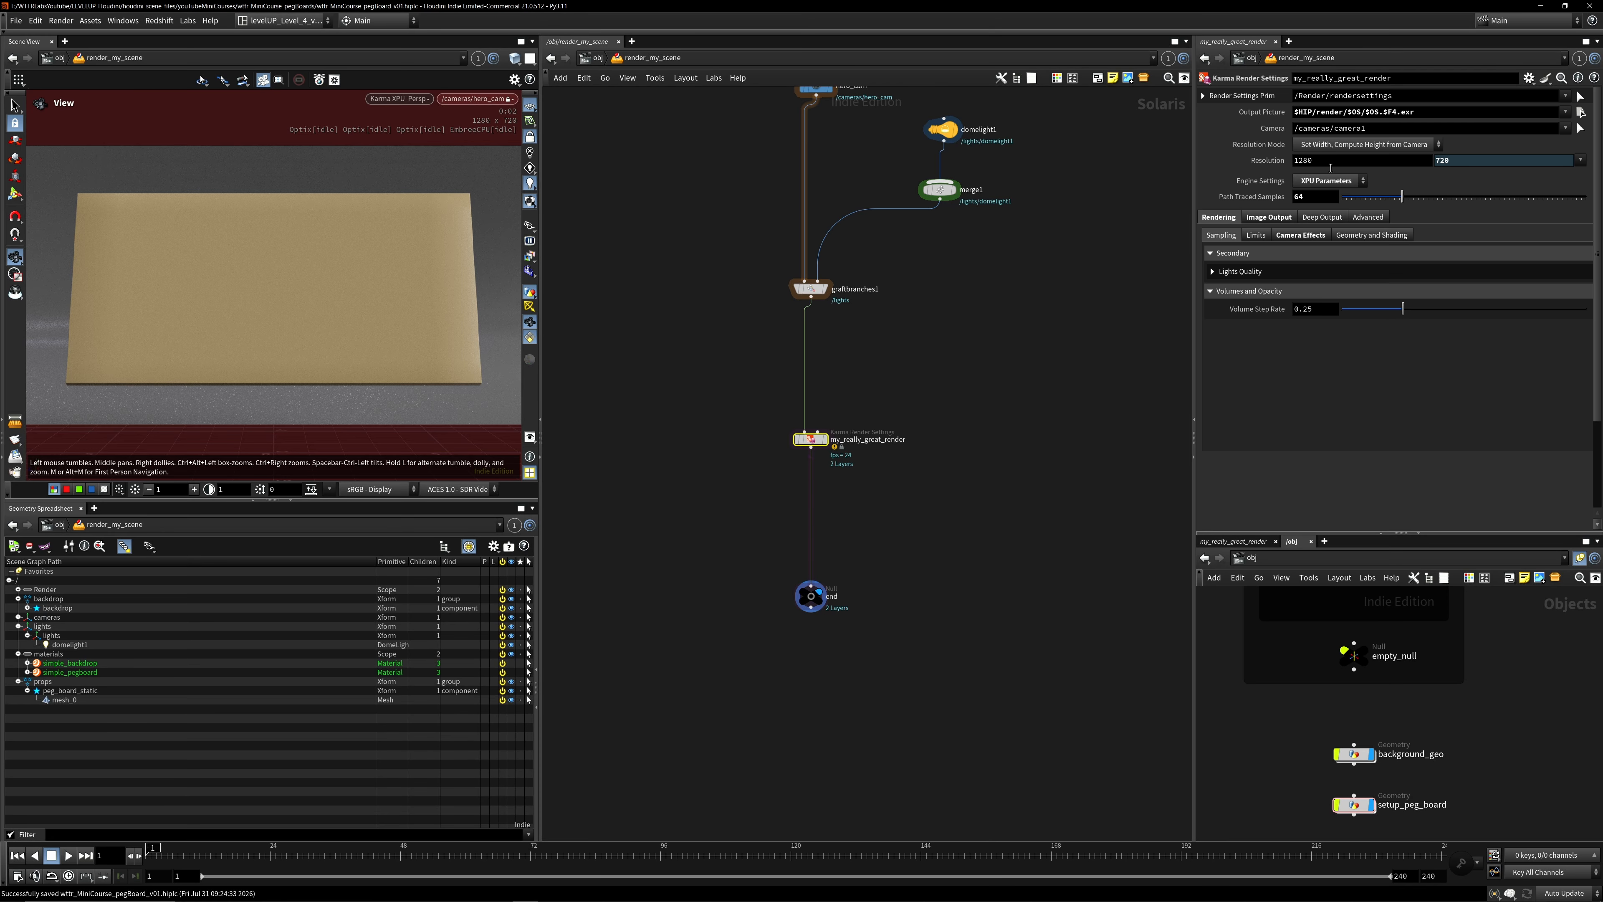
pyautogui.click(1349, 186)
pyautogui.click(1344, 208)
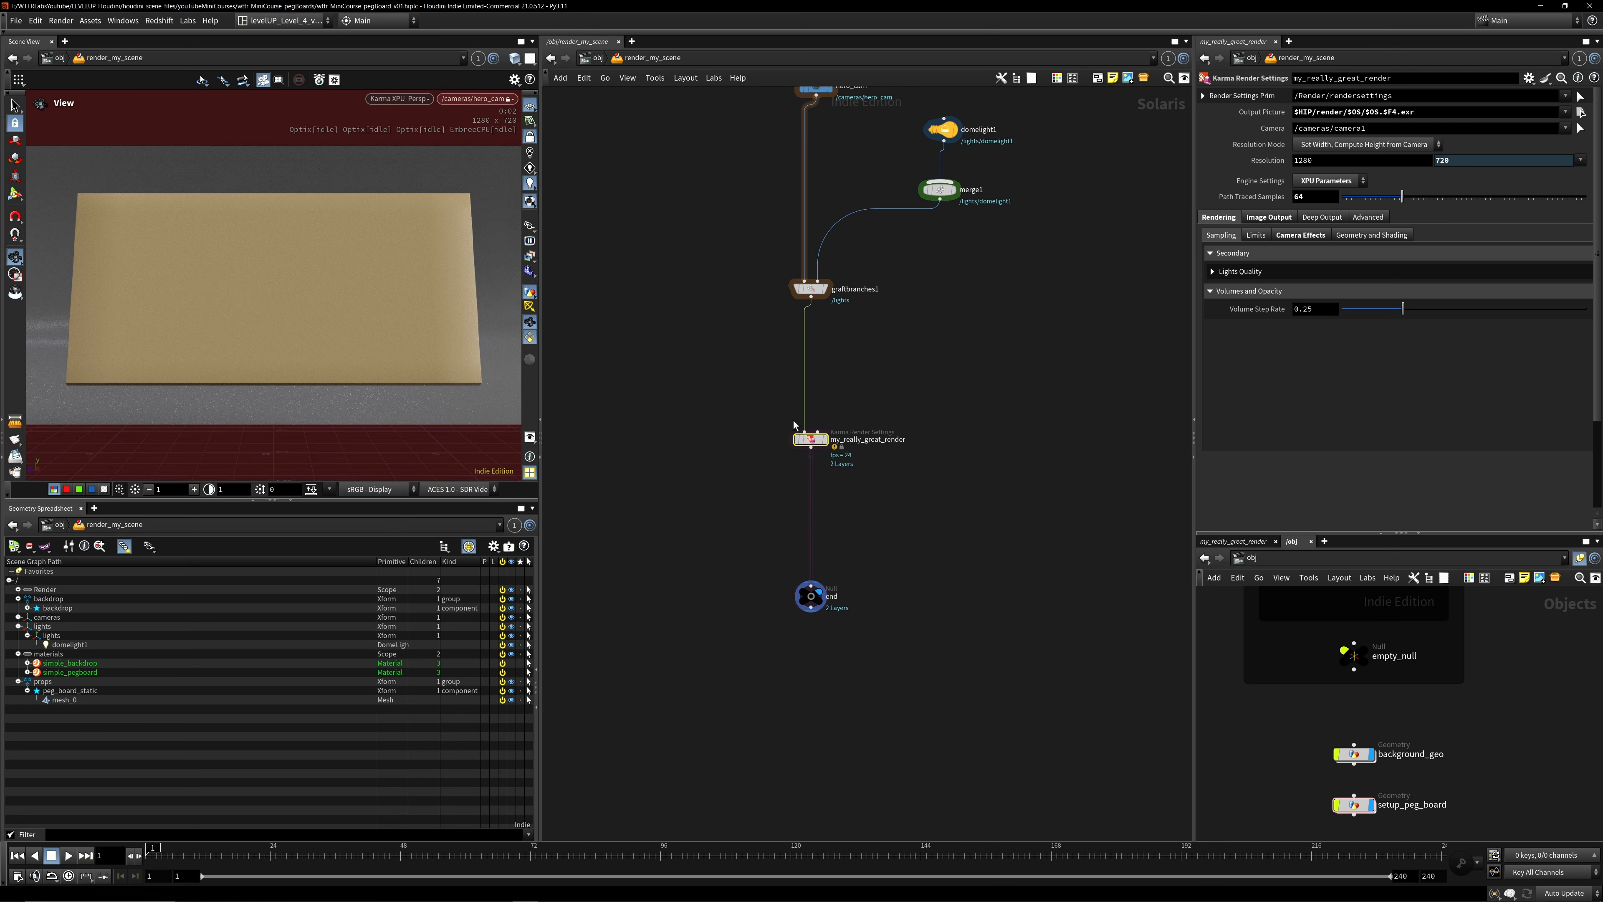
pyautogui.click(1566, 128)
pyautogui.click(1558, 147)
pyautogui.moveTo(1136, 411); pyautogui.dragTo(1108, 452, button='middle')
pyautogui.scroll(-1, 1102, 423)
pyautogui.moveTo(1086, 398); pyautogui.dragTo(1036, 495, button='middle')
pyautogui.hotkey('ctrl', 's')
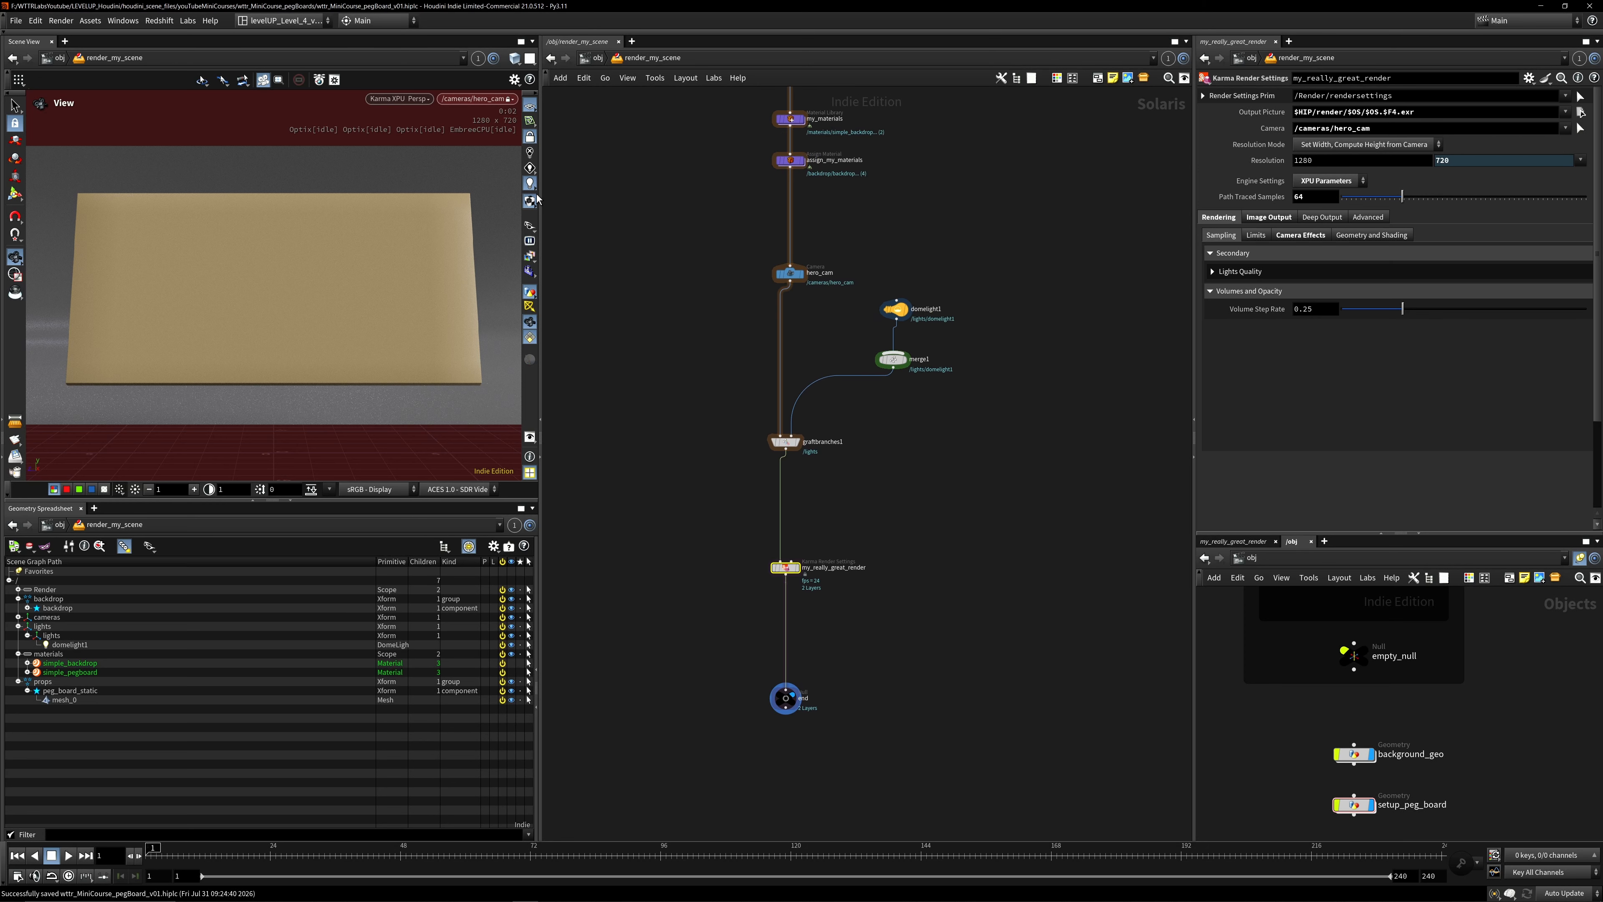
# Show the render snapshot gallery beneath the scene view.
pyautogui.click(15, 473)
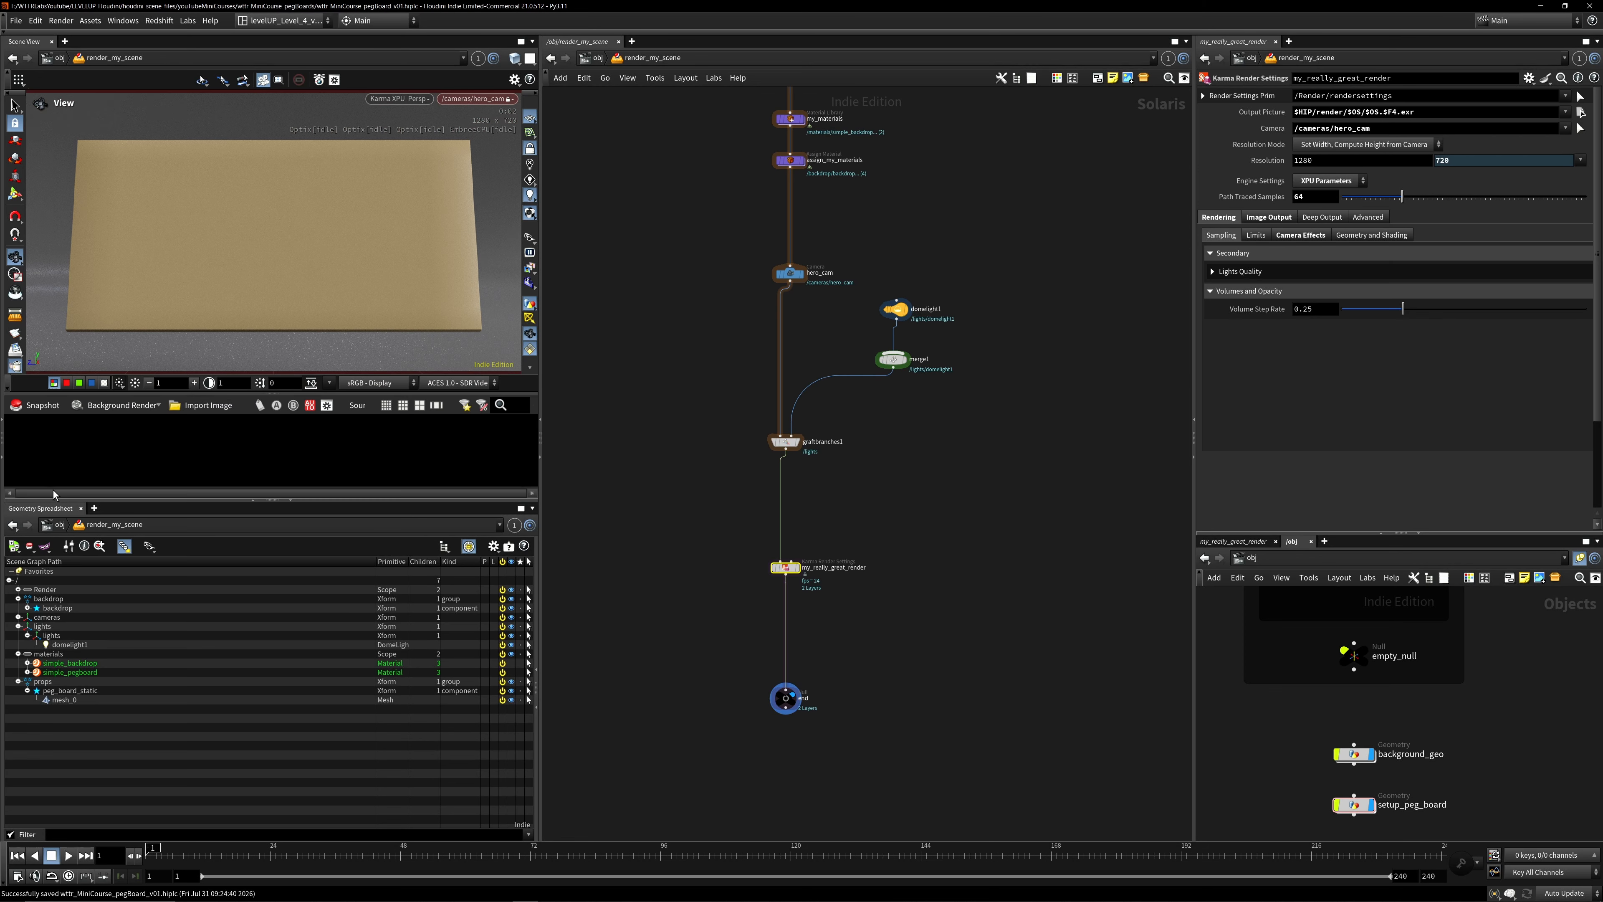
# Take a snapshot of the Karma render, name it "our first render", and save the scene.
pyautogui.click(15, 366)
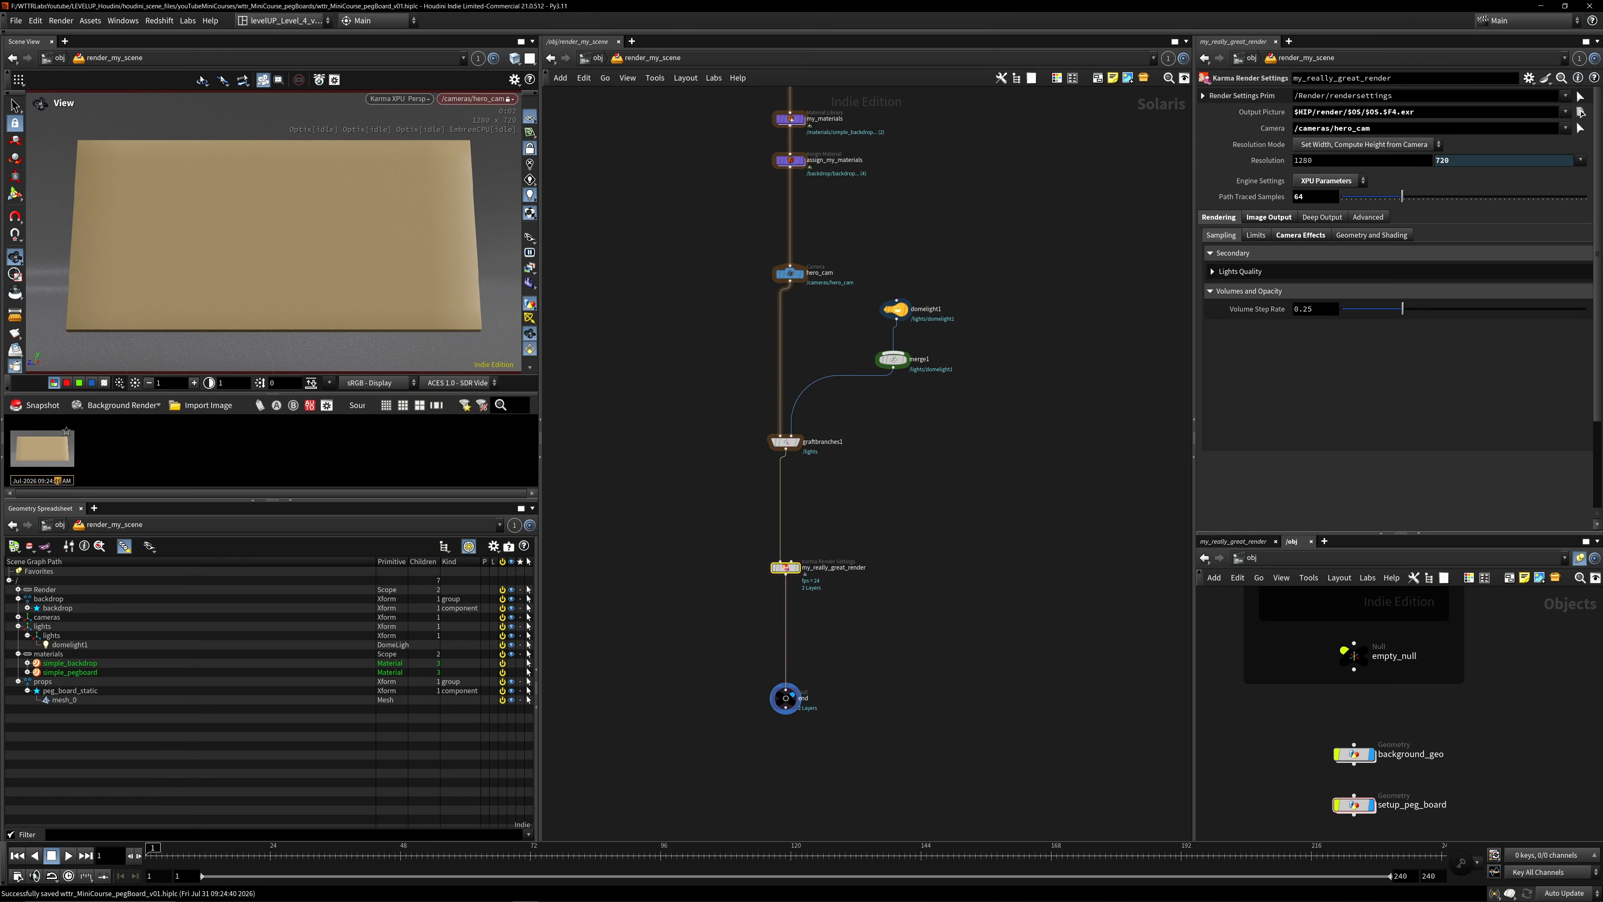
pyautogui.write('nder')
pyautogui.press('Return')
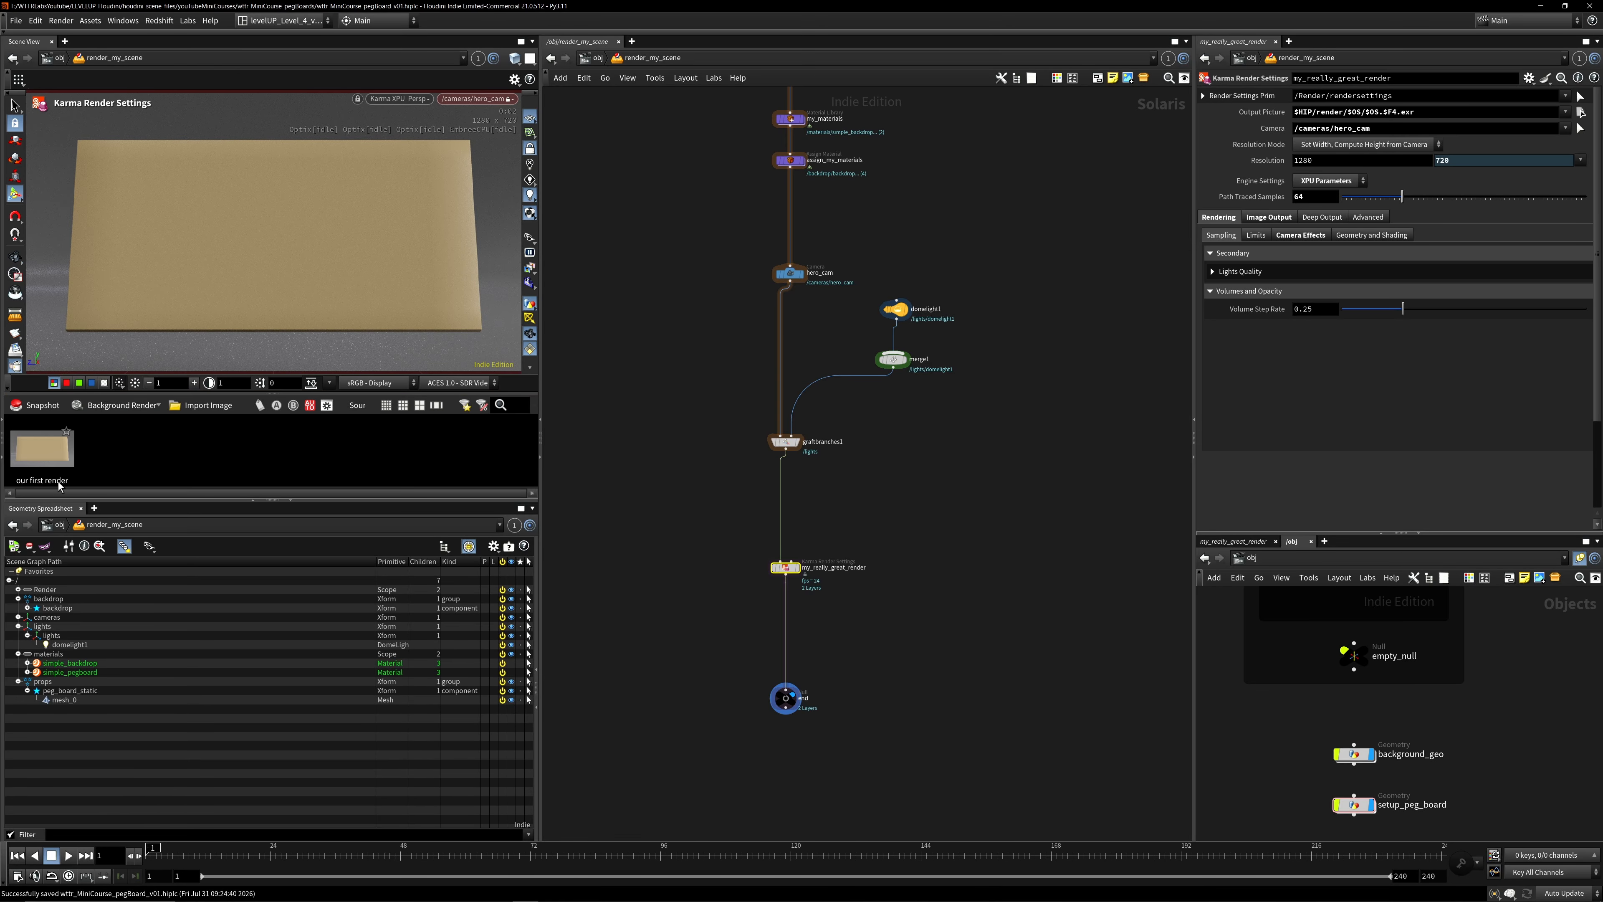
pyautogui.hotkey('ctrl', 's')
# Switch the viewport renderer from Karma XPU to Houdini VK.
pyautogui.click(423, 101)
pyautogui.click(434, 152)
pyautogui.press('h')
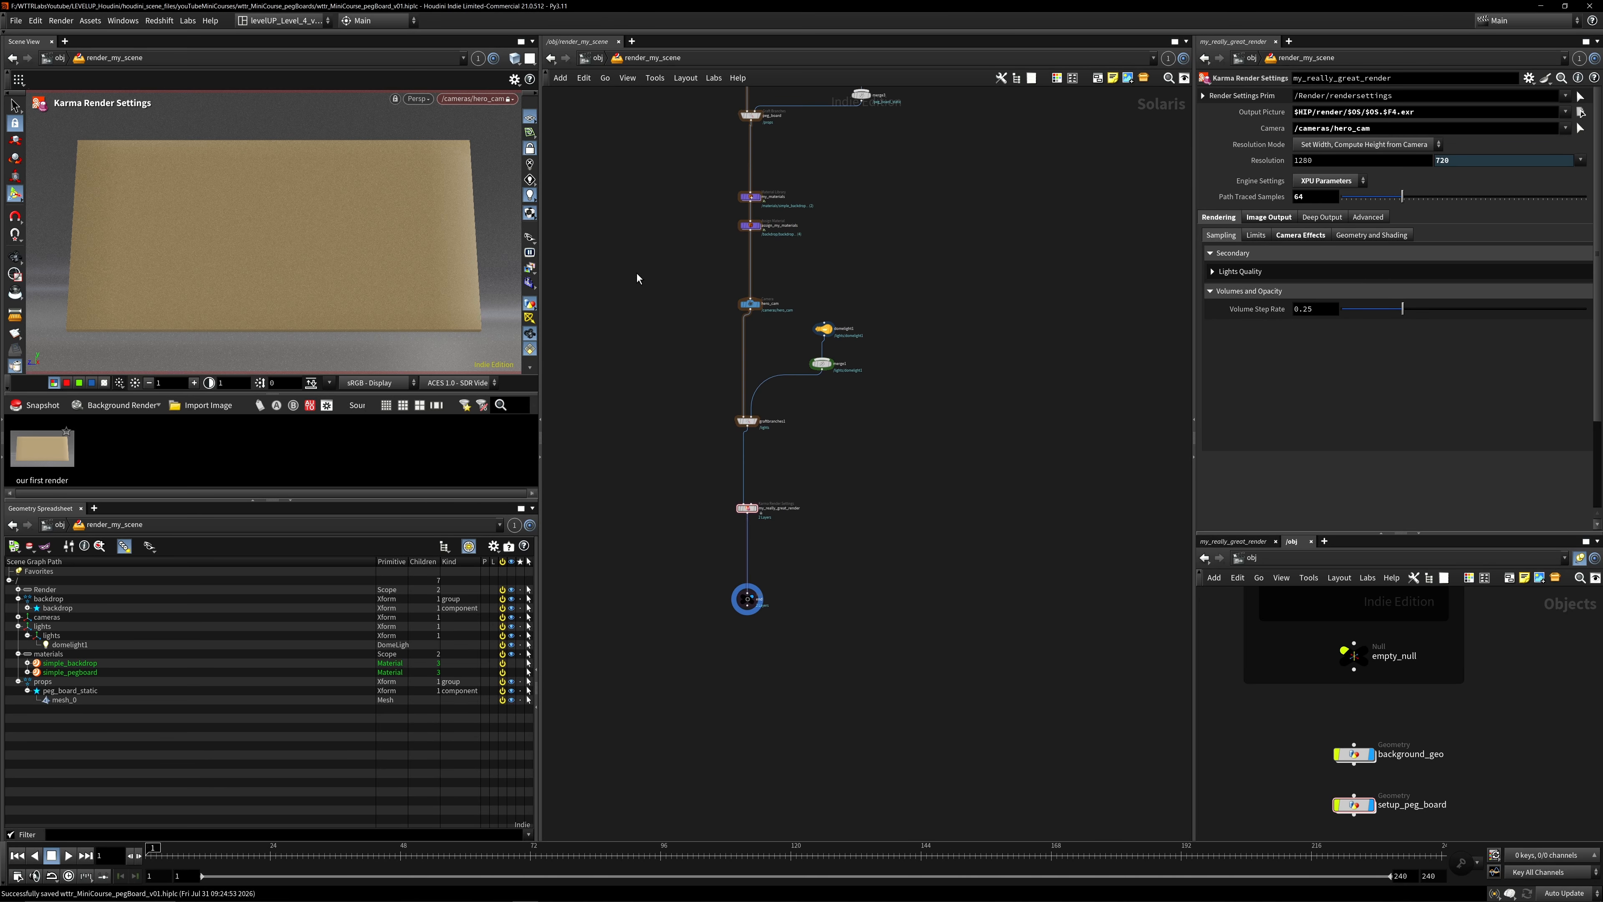
pyautogui.click(423, 101)
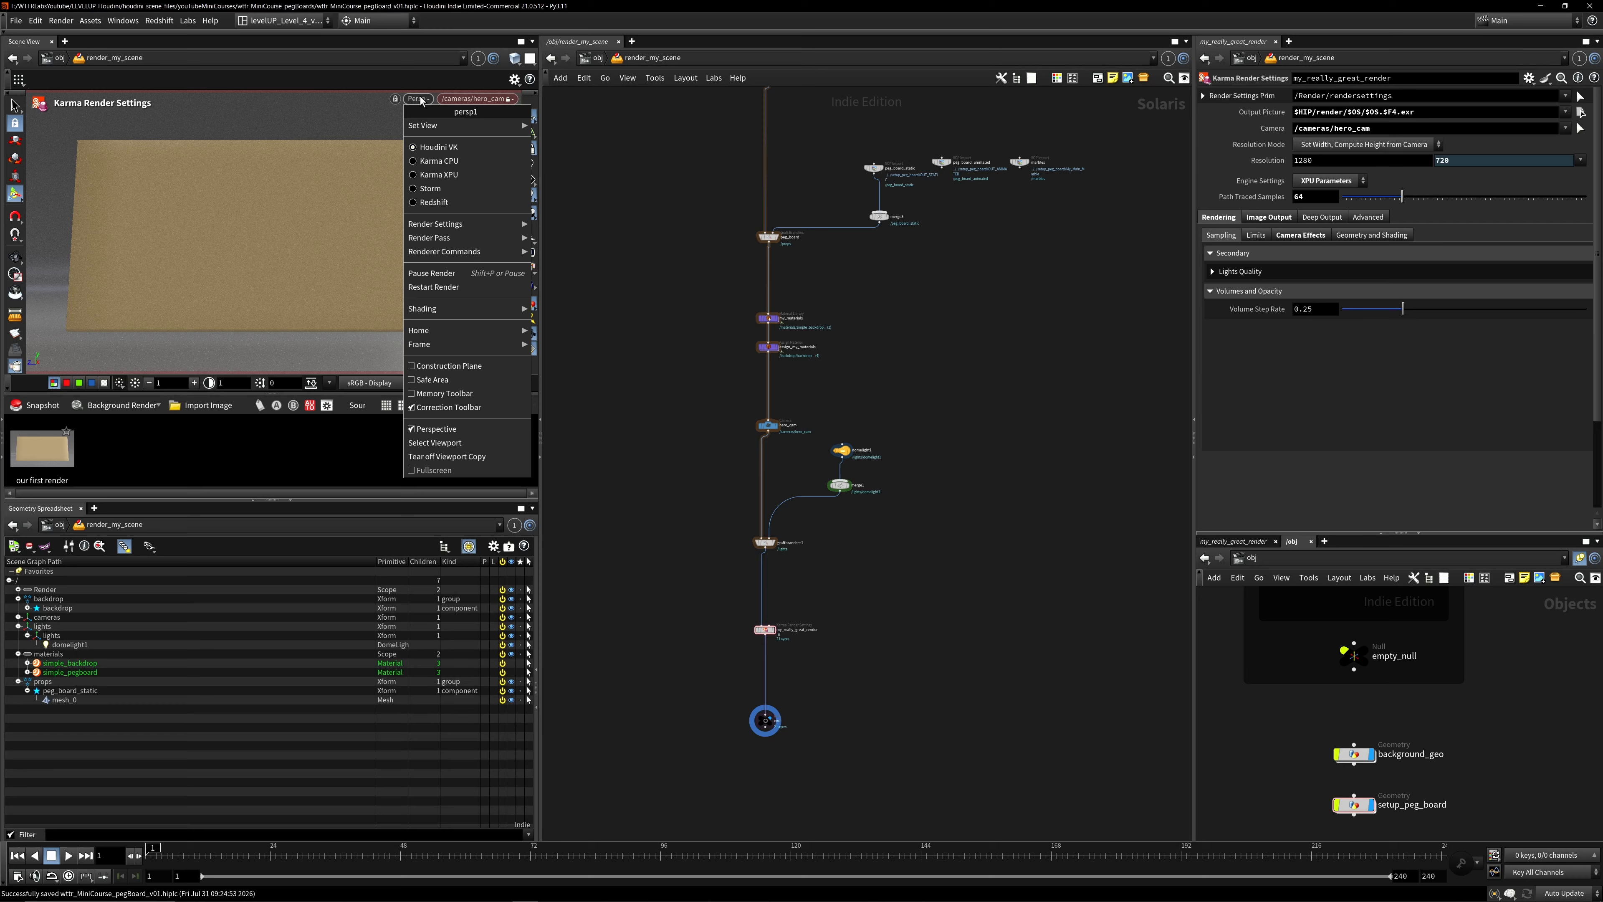
pyautogui.click(434, 149)
# Arrange the peg_board_static, peg_board_animated and marbles import nodes in a row above the peg_board graft.
pyautogui.moveTo(914, 279); pyautogui.dragTo(895, 575, button='middle')
pyautogui.scroll(4, 1066, 516)
pyautogui.moveTo(1058, 497); pyautogui.dragTo(771, 411)
pyautogui.click(884, 345)
pyautogui.moveTo(935, 406); pyautogui.dragTo(917, 407)
pyautogui.scroll(-4, 999, 301)
pyautogui.moveTo(958, 500); pyautogui.dragTo(973, 555, button='middle')
pyautogui.scroll(4, 843, 256)
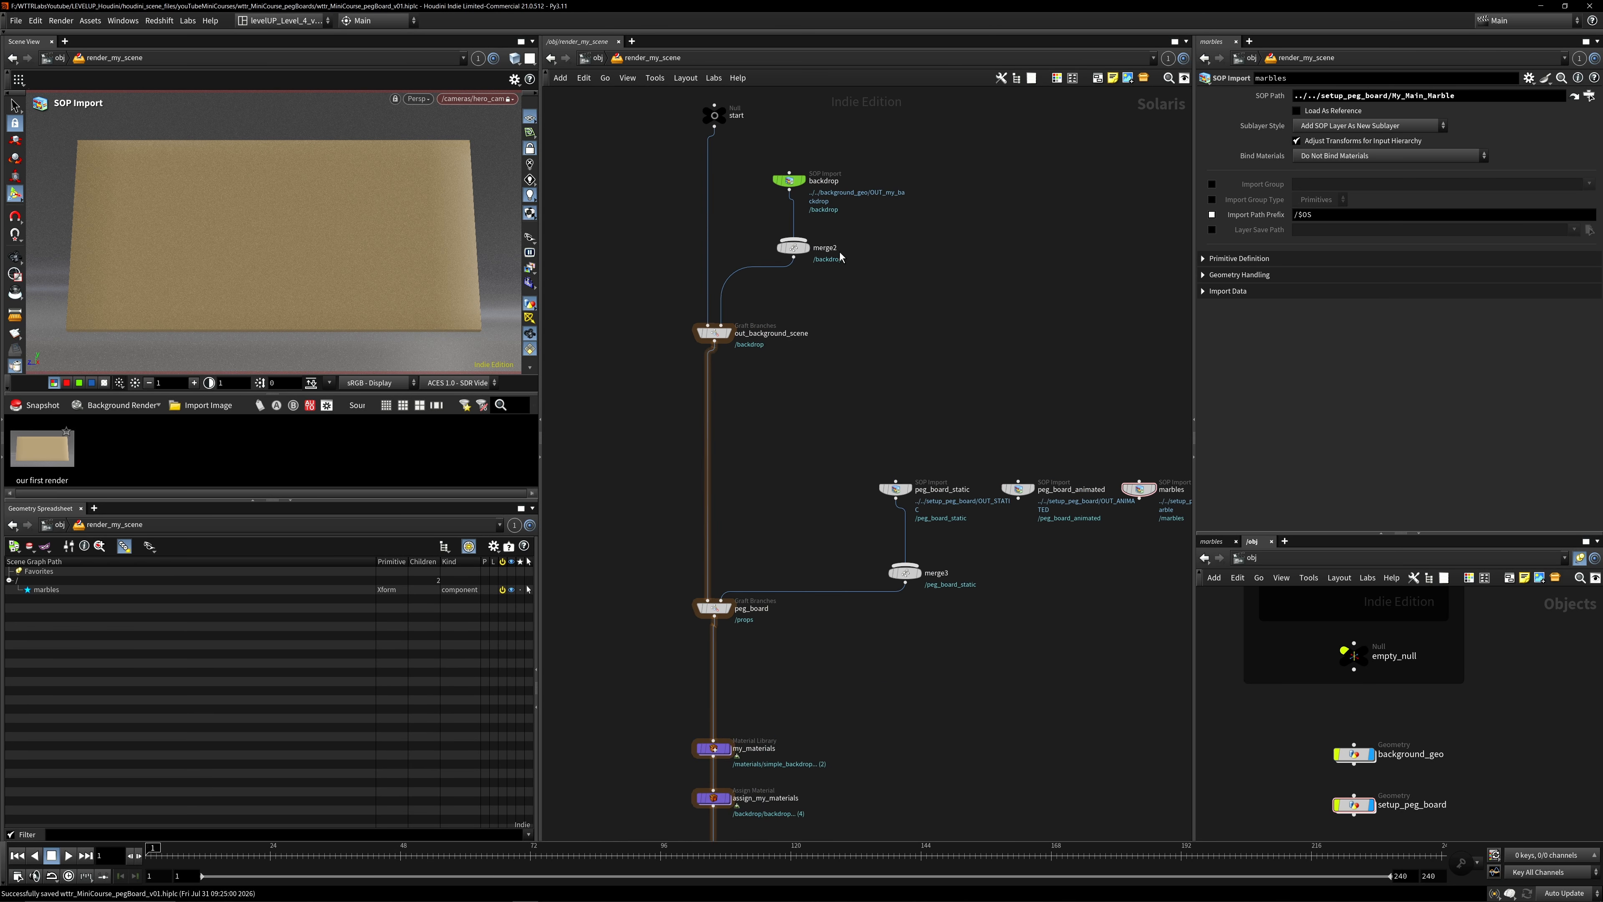
pyautogui.scroll(-3, 792, 429)
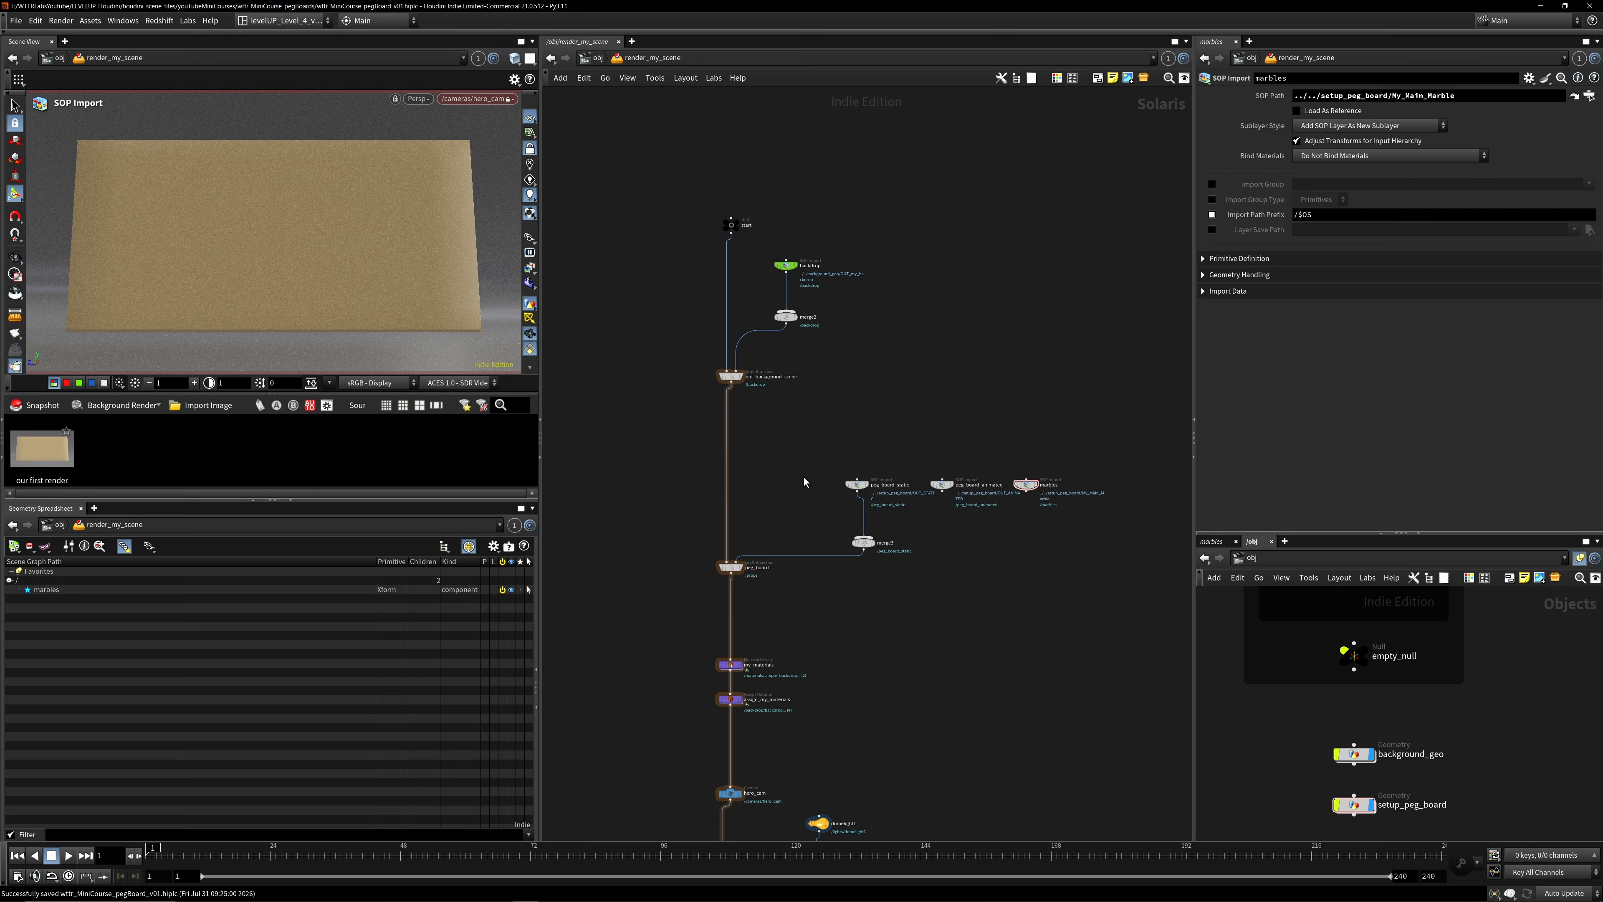
pyautogui.moveTo(804, 478); pyautogui.dragTo(814, 418, button='middle')
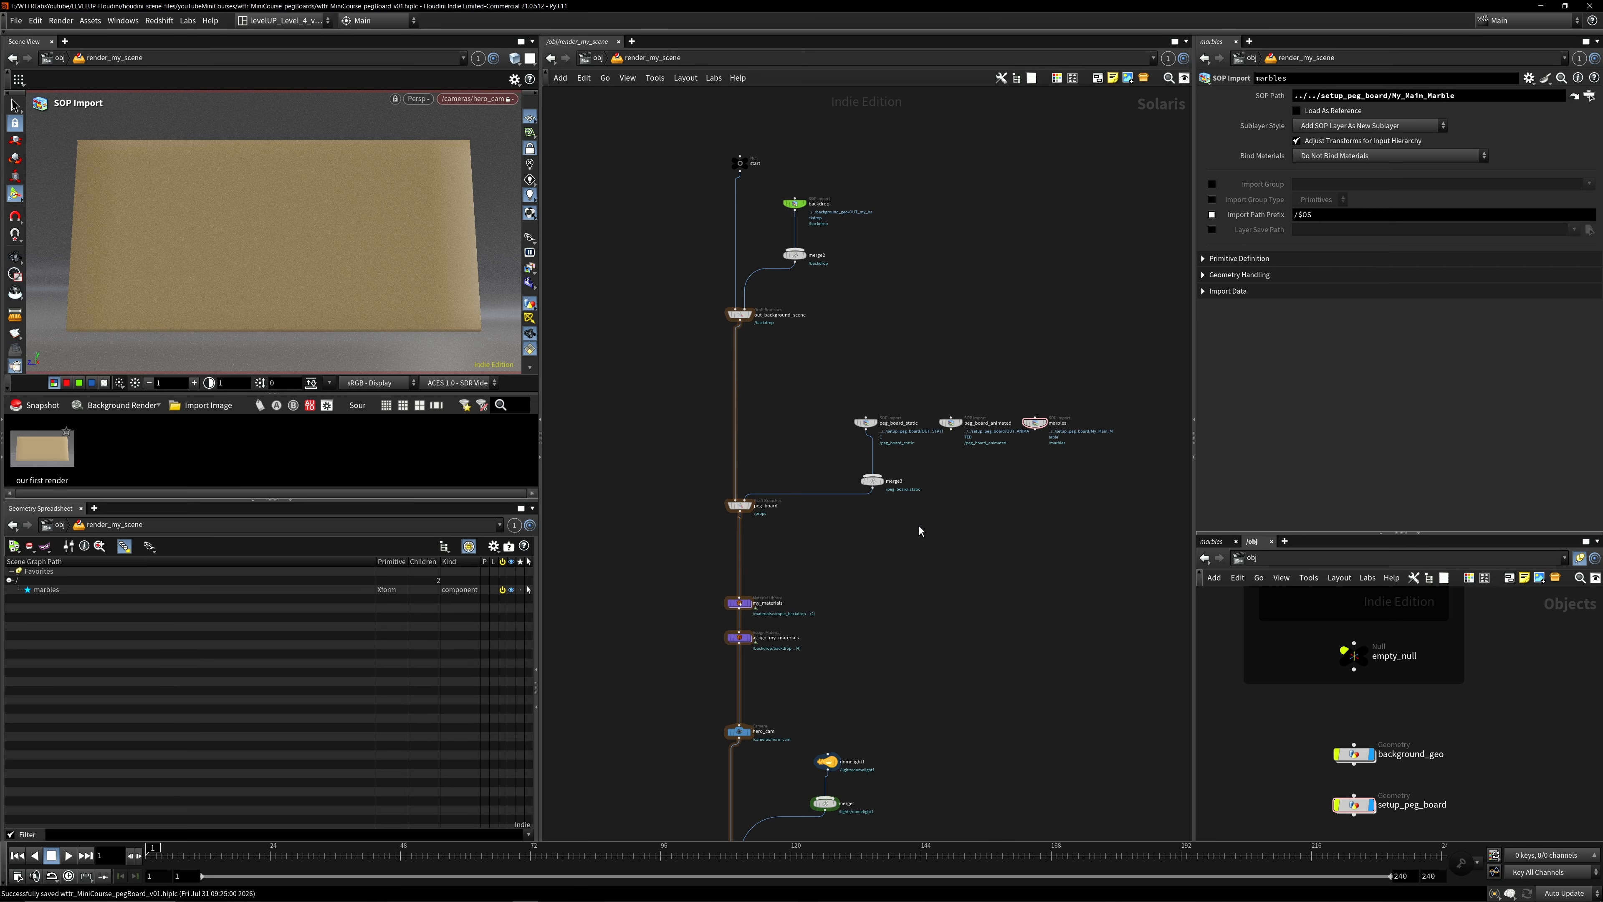
# Go up to the obj level, save the scene, and return into render_my_scene.
pyautogui.press('u')
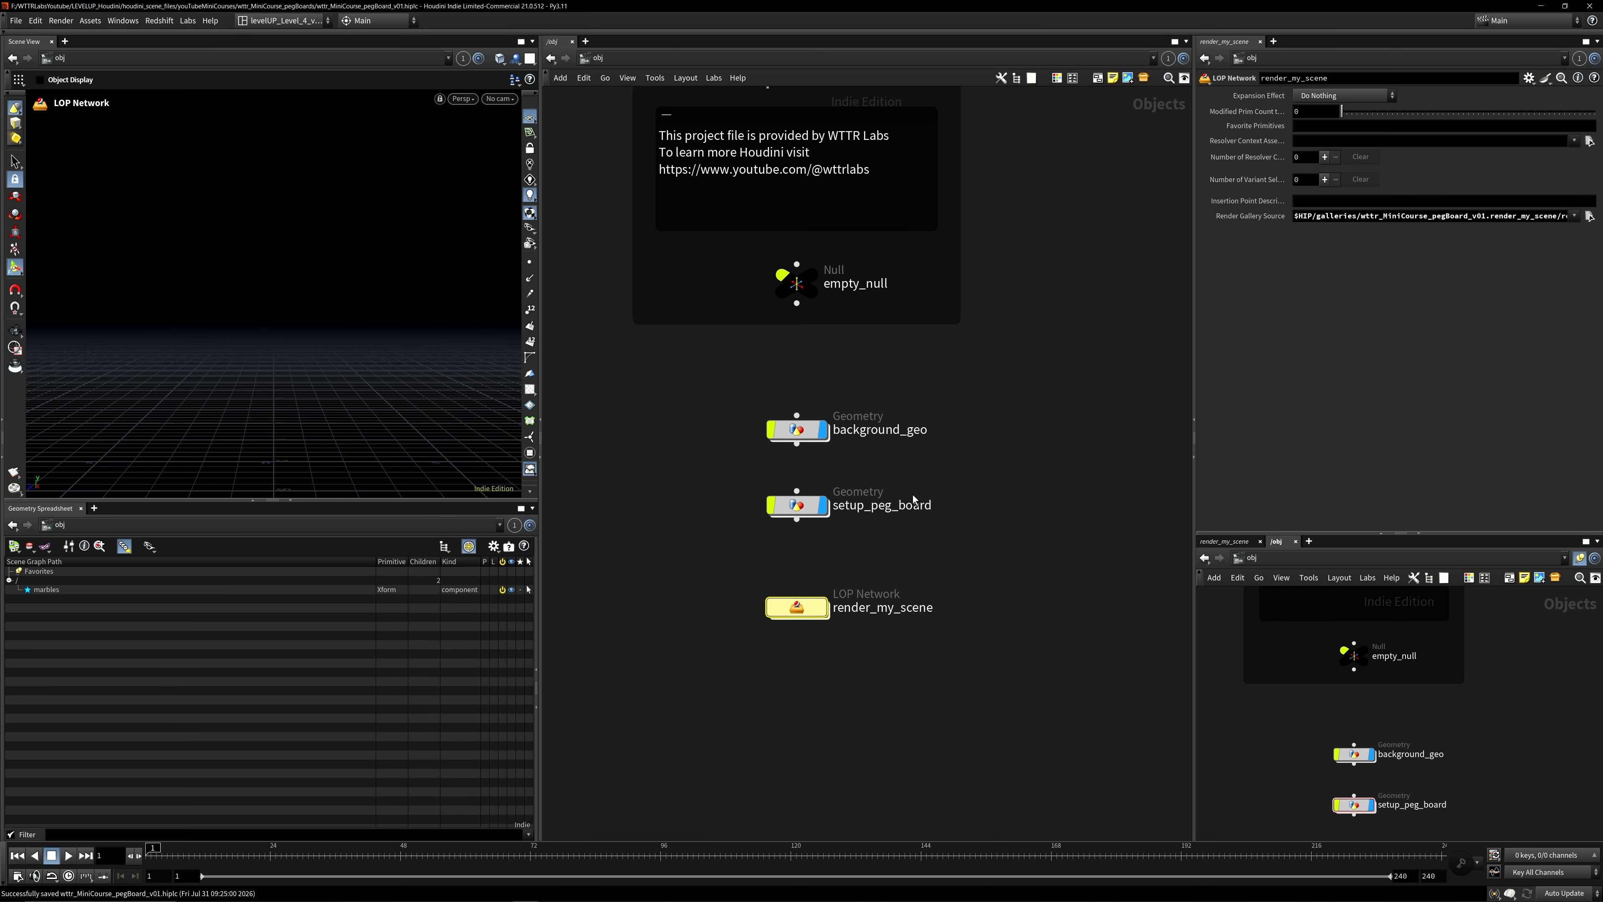
pyautogui.hotkey('ctrl', 's')
pyautogui.doubleClick(797, 607)
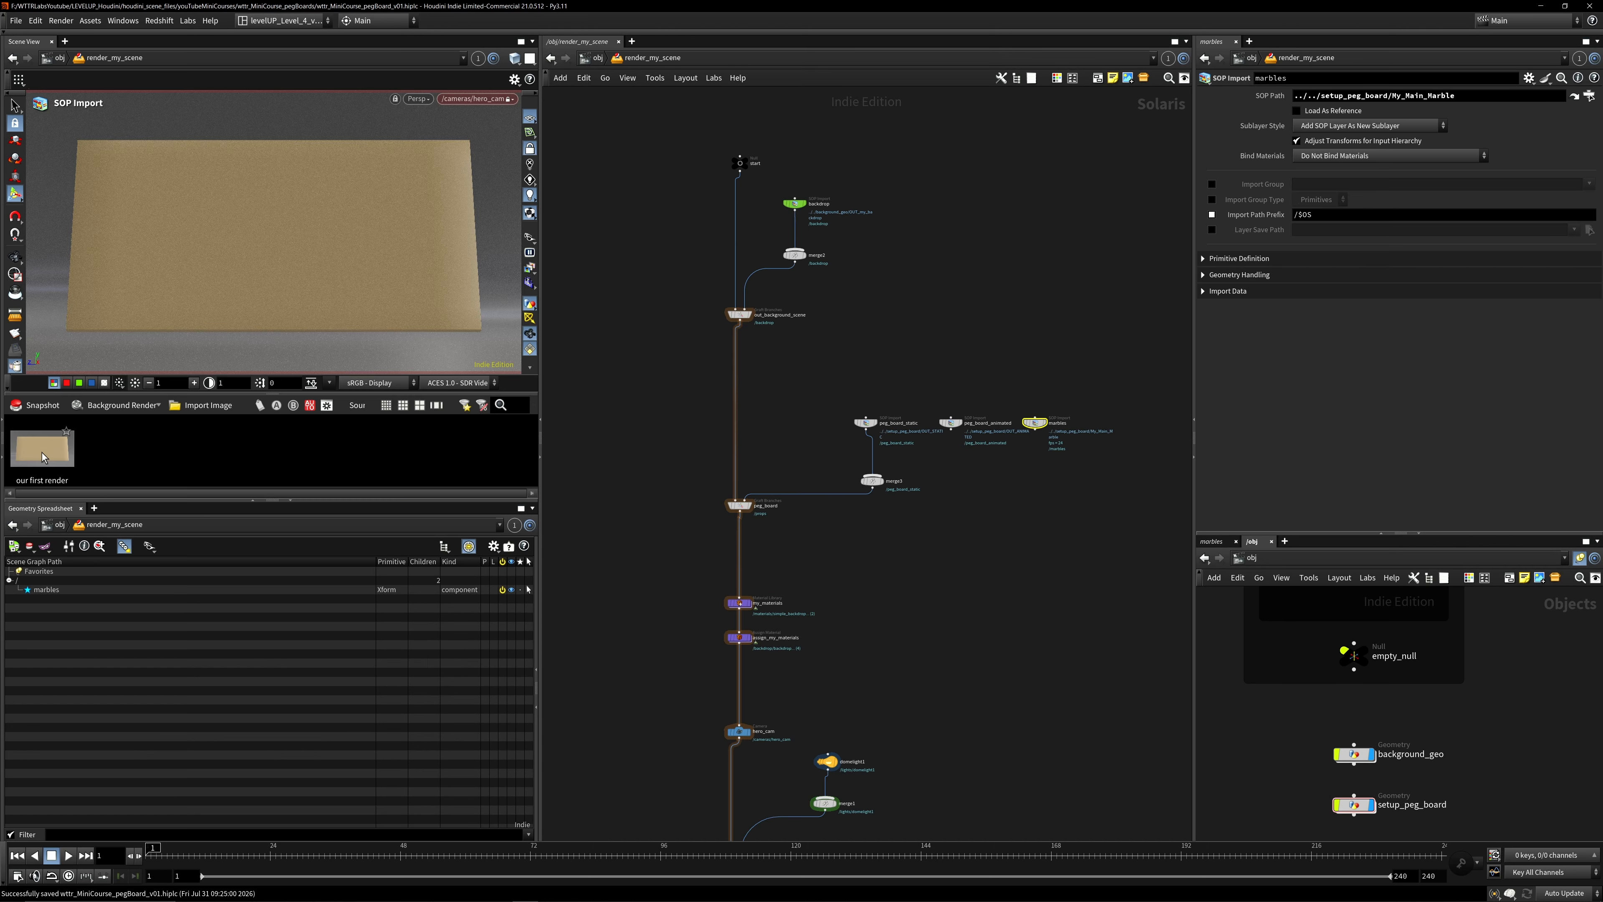
# Open the "our first render" snapshot in a separate render gallery window.
pyautogui.doubleClick(43, 457)
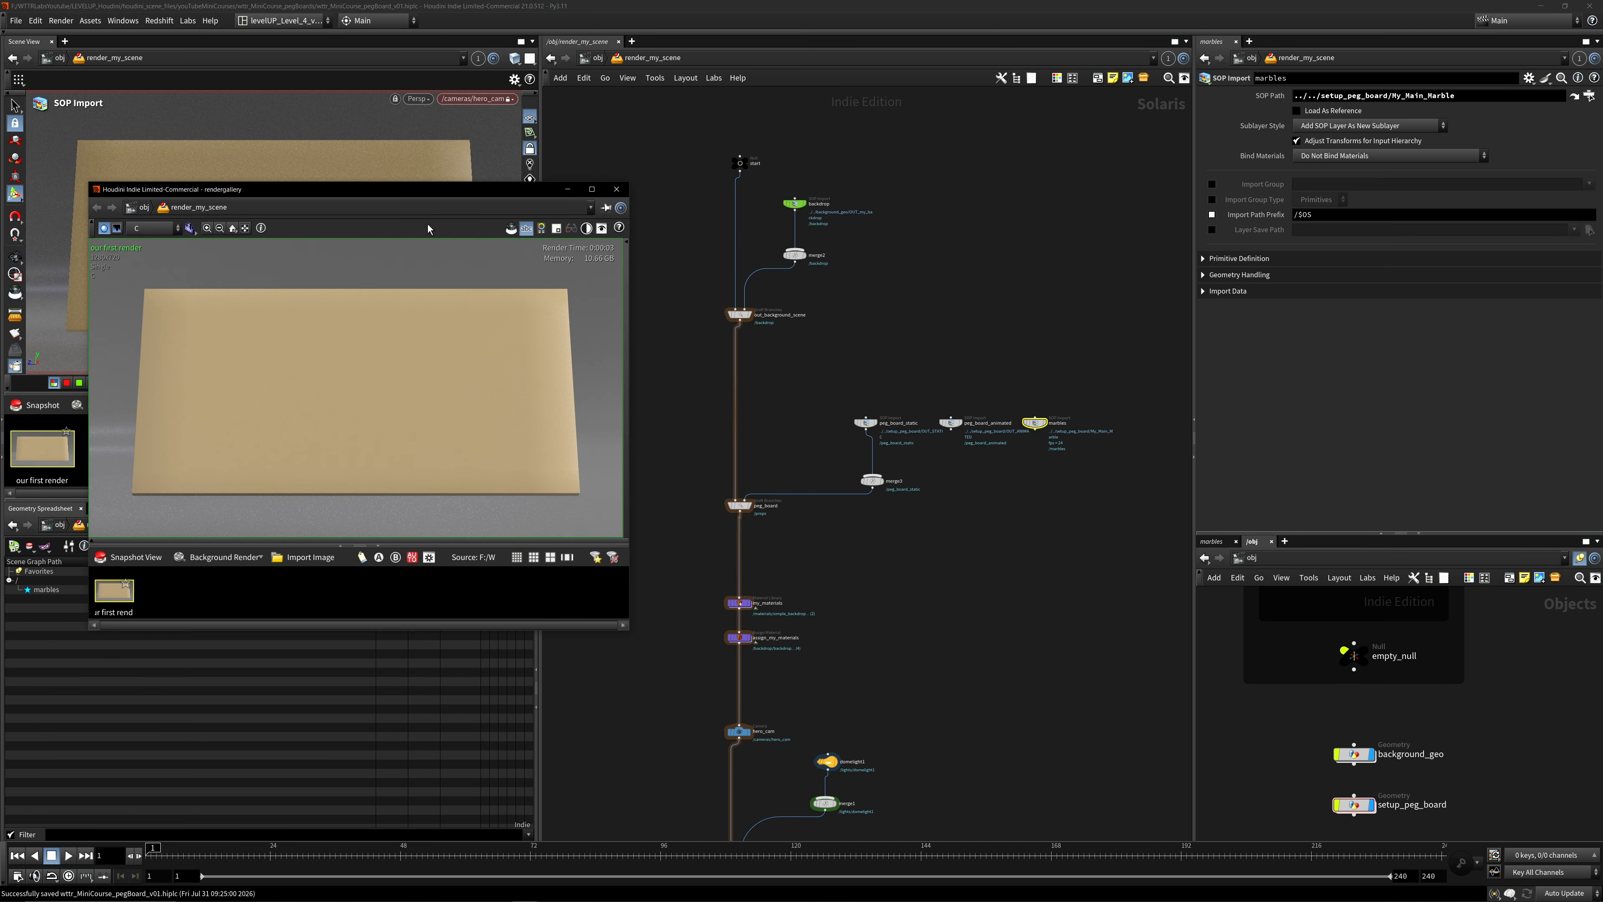
pyautogui.click(616, 189)
pyautogui.doubleClick(42, 448)
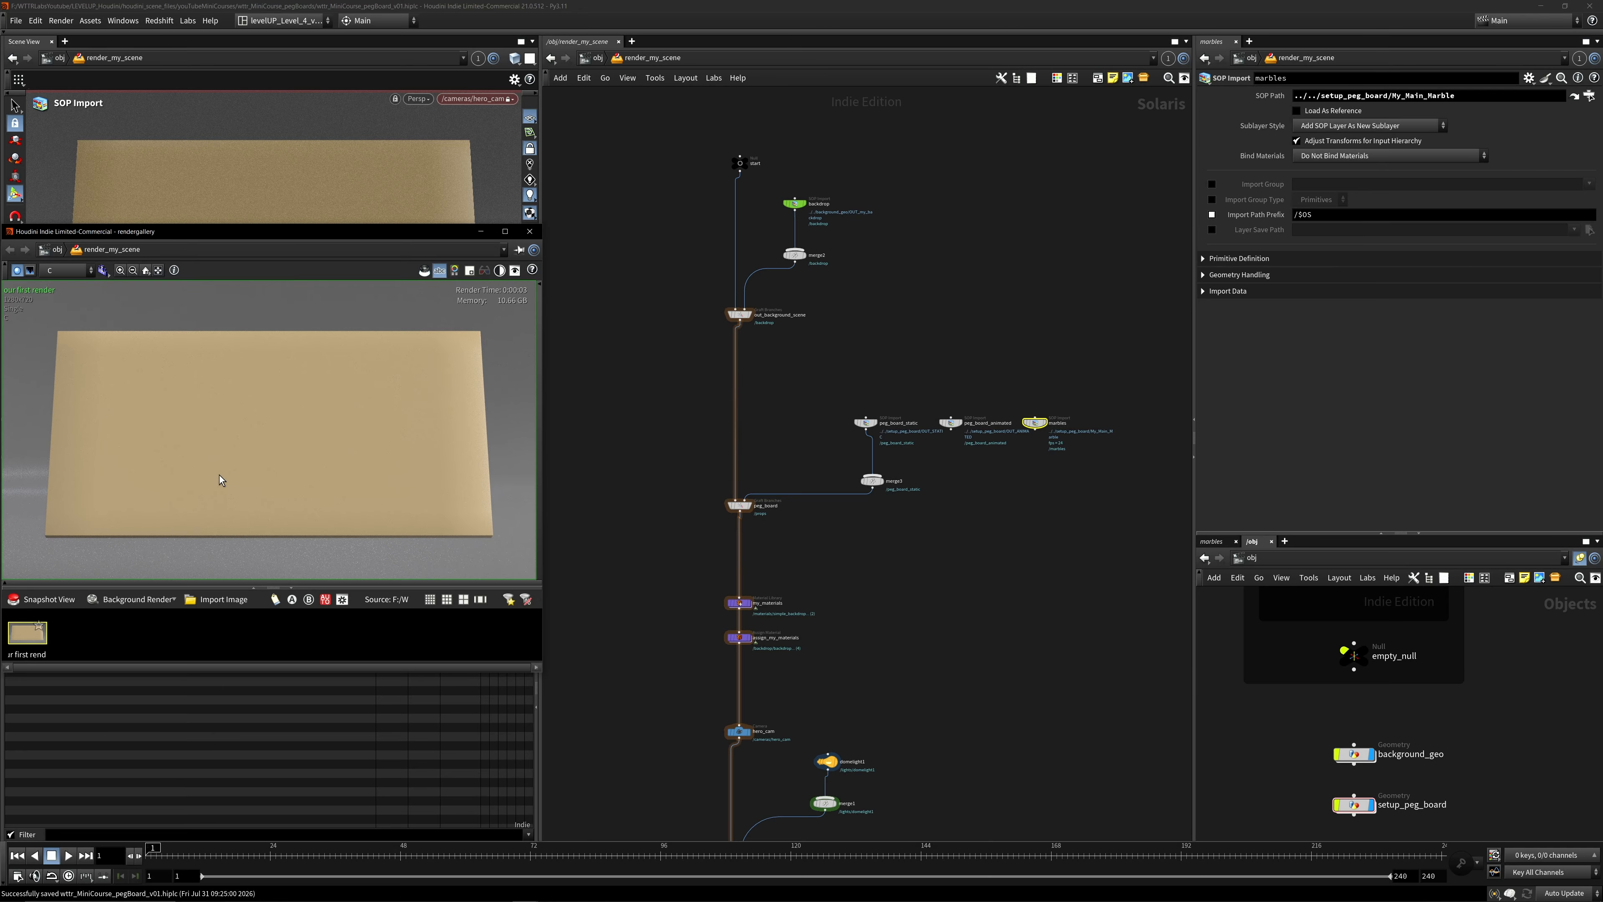
pyautogui.moveTo(221, 232); pyautogui.dragTo(440, 209)
# Show Color Correction in the gallery window and set its view transform to ACES 1.0 - SDR Video.
pyautogui.rightClick(449, 393)
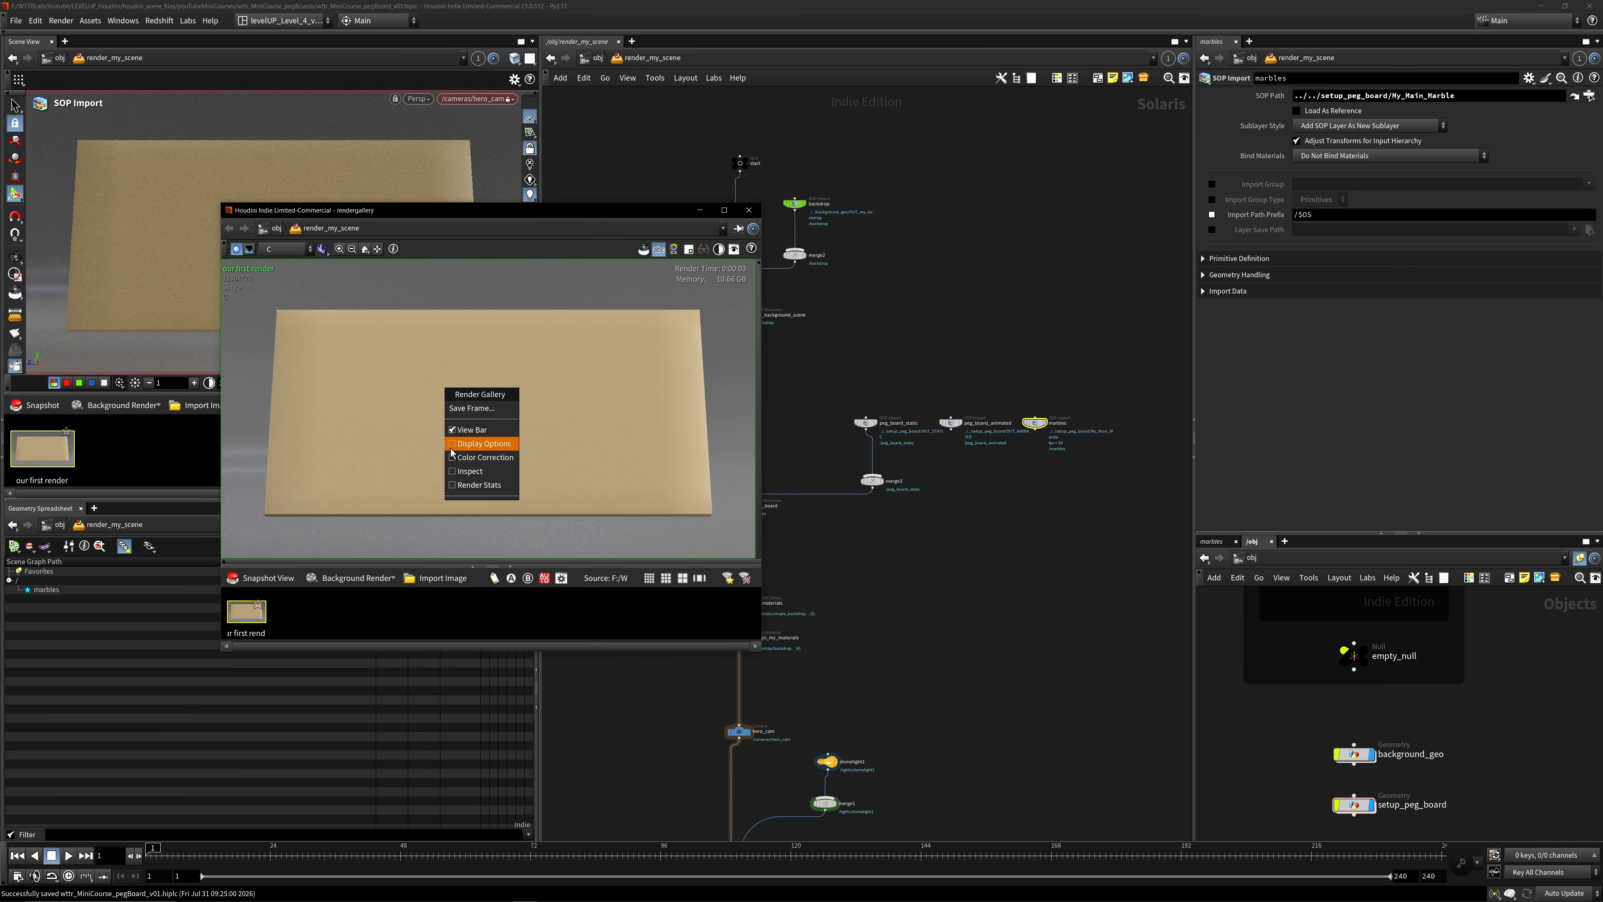
pyautogui.click(470, 466)
pyautogui.click(678, 556)
pyautogui.click(684, 603)
# Enlarge the gallery window to examine the full snapshot, and close it.
pyautogui.scroll(-2, 405, 329)
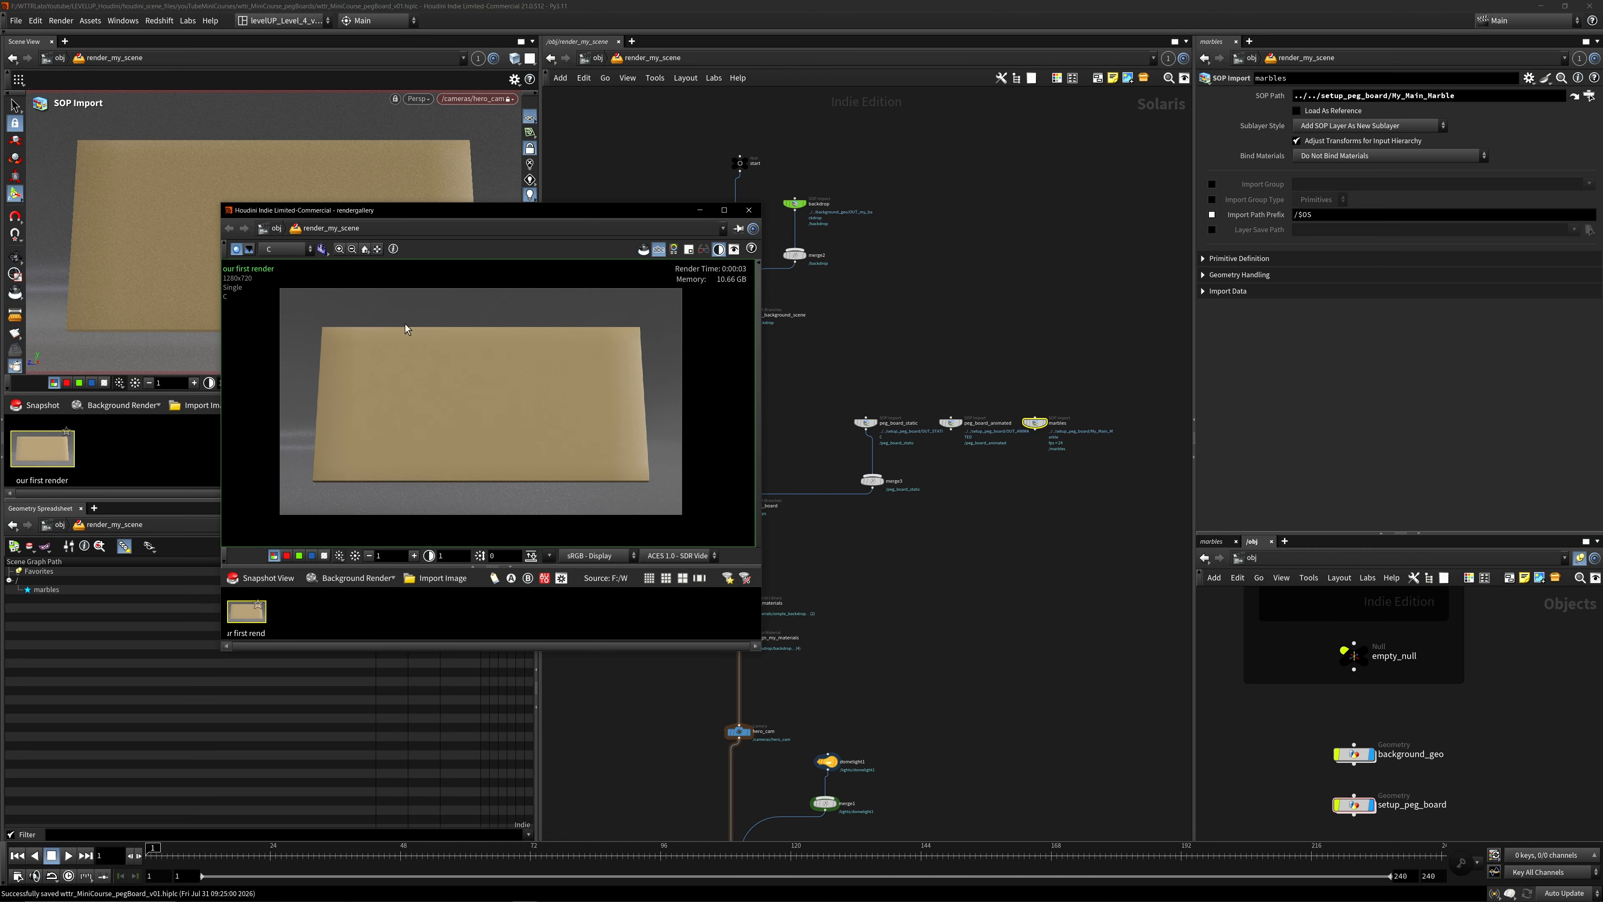
pyautogui.moveTo(764, 652); pyautogui.dragTo(864, 730)
pyautogui.scroll(-1, 549, 600)
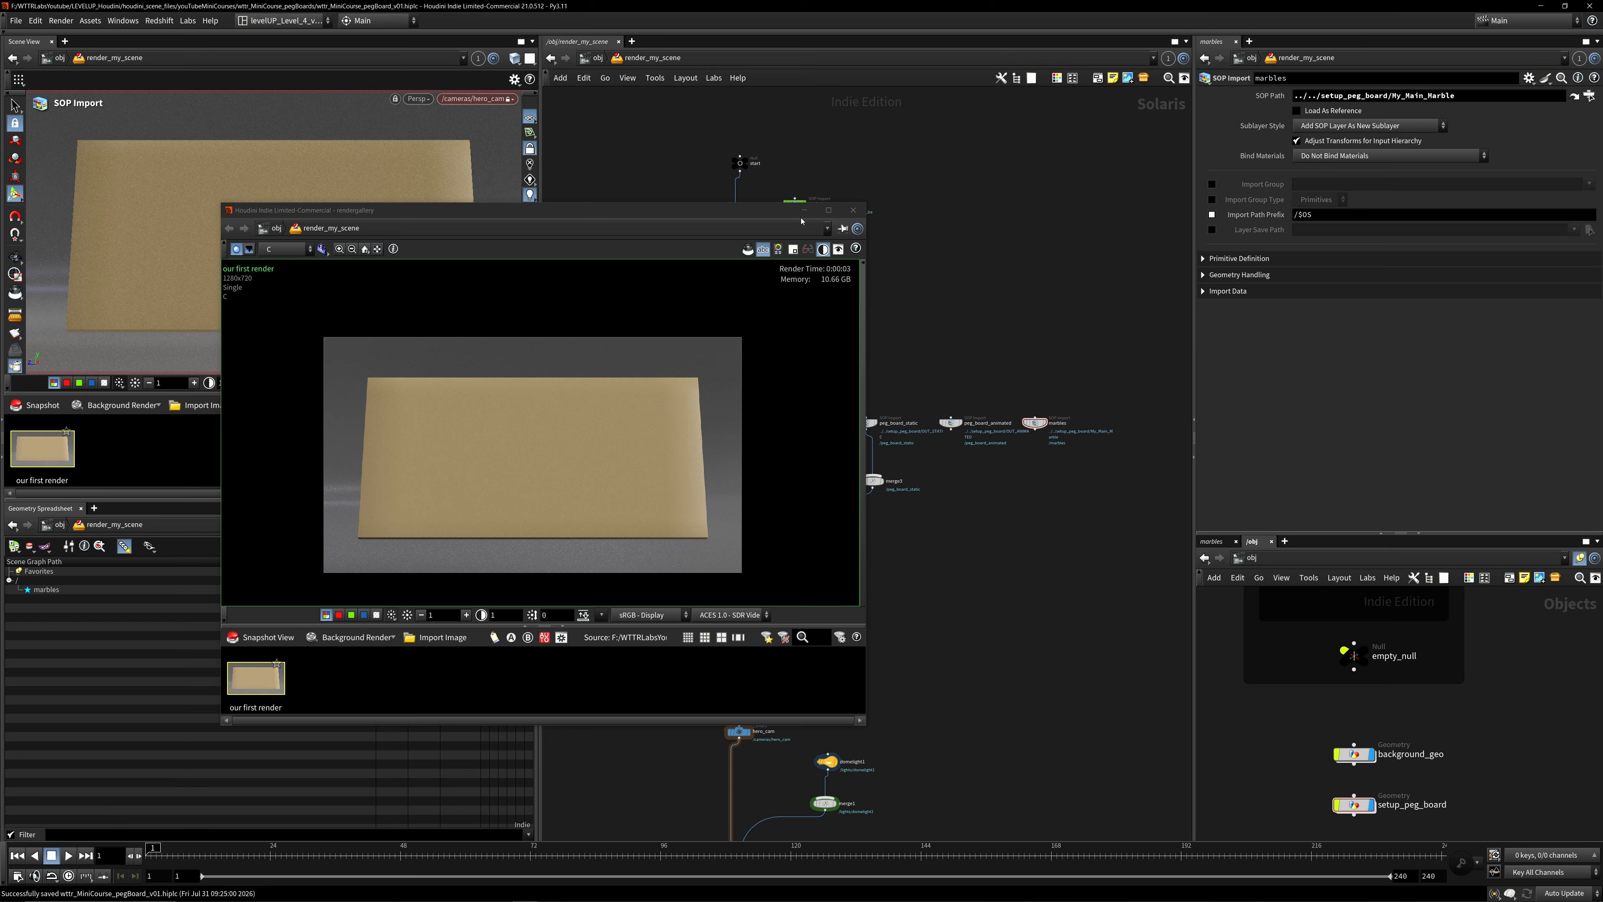
pyautogui.click(851, 210)
# Duplicate hero_cam in line directly below it and rename the copy cam_01.
pyautogui.scroll(3, 939, 514)
pyautogui.moveTo(820, 622); pyautogui.dragTo(940, 325, button='middle')
pyautogui.scroll(-1, 939, 514)
pyautogui.keyDown('alt'); pyautogui.moveTo(825, 481); pyautogui.dragTo(822, 543); pyautogui.keyUp('alt')
pyautogui.moveTo(874, 507); pyautogui.dragTo(846, 435, button='middle')
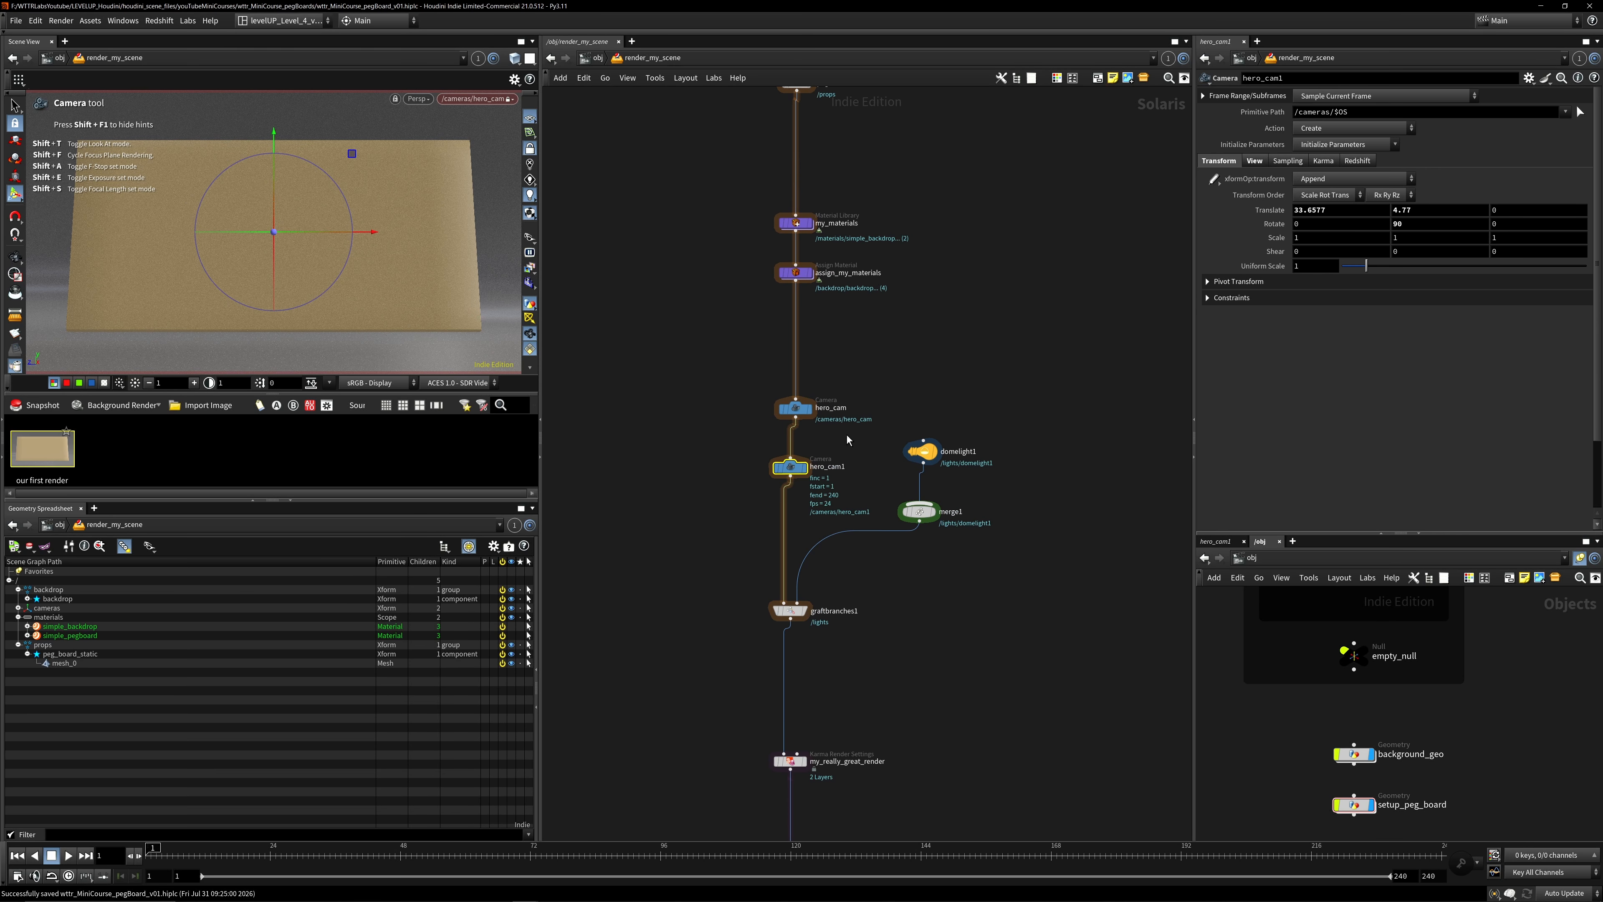
pyautogui.moveTo(797, 456); pyautogui.dragTo(796, 447)
pyautogui.doubleClick(825, 449)
pyautogui.write('cam')
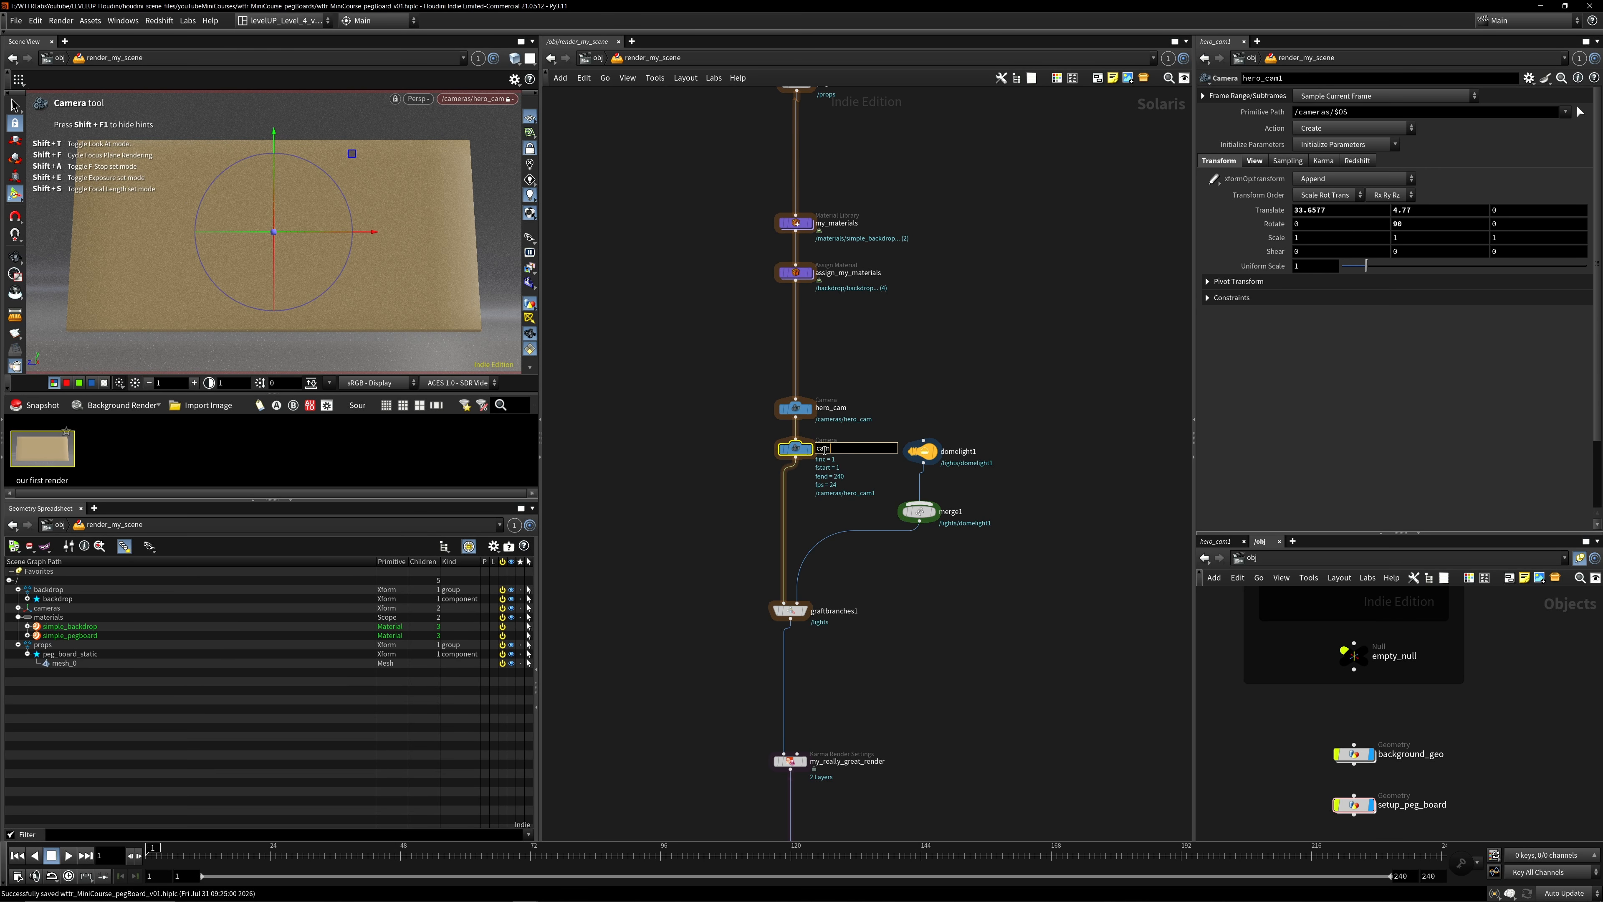
pyautogui.write('_01')
pyautogui.press('Return')
# Look through /cameras/cam_01 and move it to an angled view of the peg board.
pyautogui.click(477, 99)
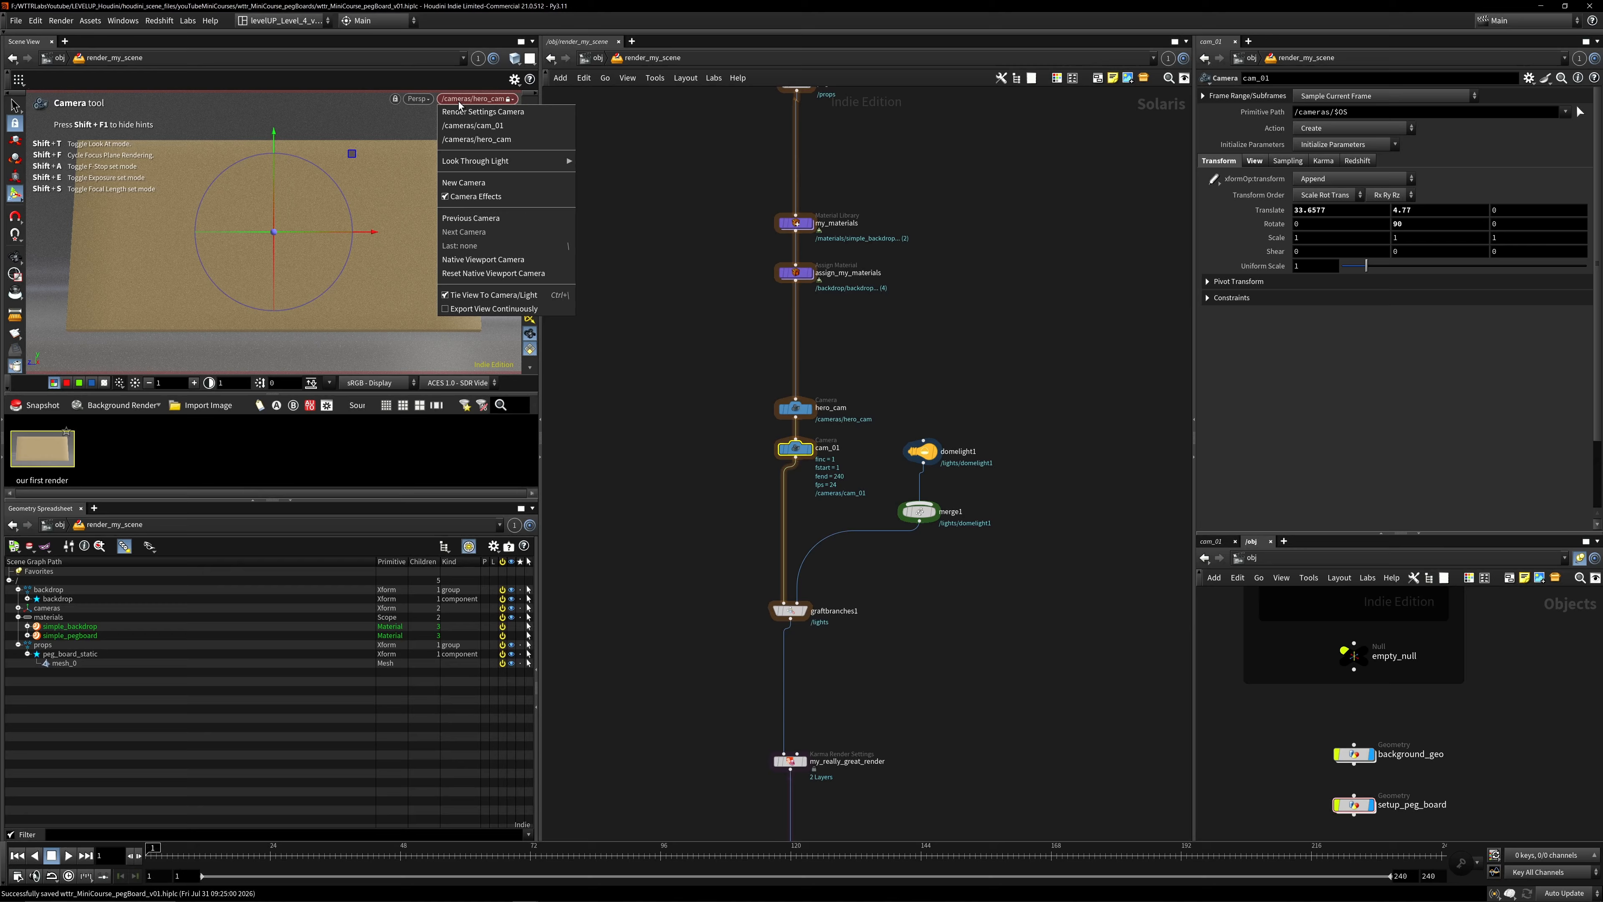
pyautogui.click(474, 125)
pyautogui.press('Escape')
pyautogui.moveTo(308, 240)
pyautogui.mouseDown(button='middle')
pyautogui.moveTo(339, 226)
pyautogui.moveTo(318, 247)
pyautogui.mouseUp(button='middle')
# Try a focal length of 35 on cam_01 and reframe the peg board to fill the view.
pyautogui.click(1264, 160)
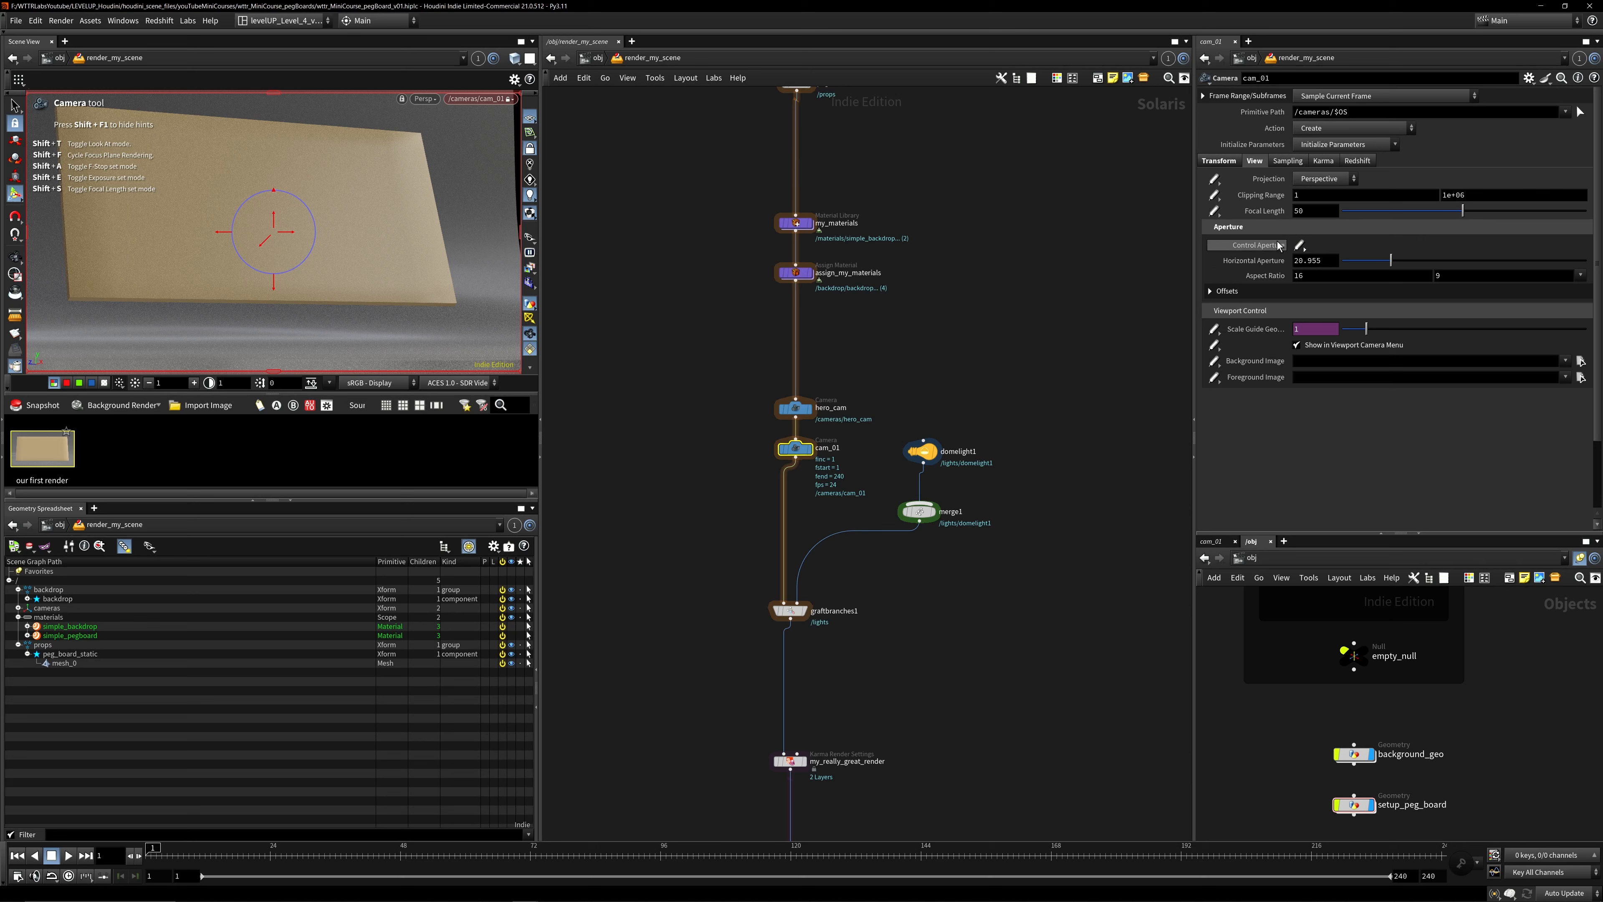
pyautogui.moveTo(1308, 212); pyautogui.dragTo(924, 249)
pyautogui.press('Return')
pyautogui.rightClick(226, 202)
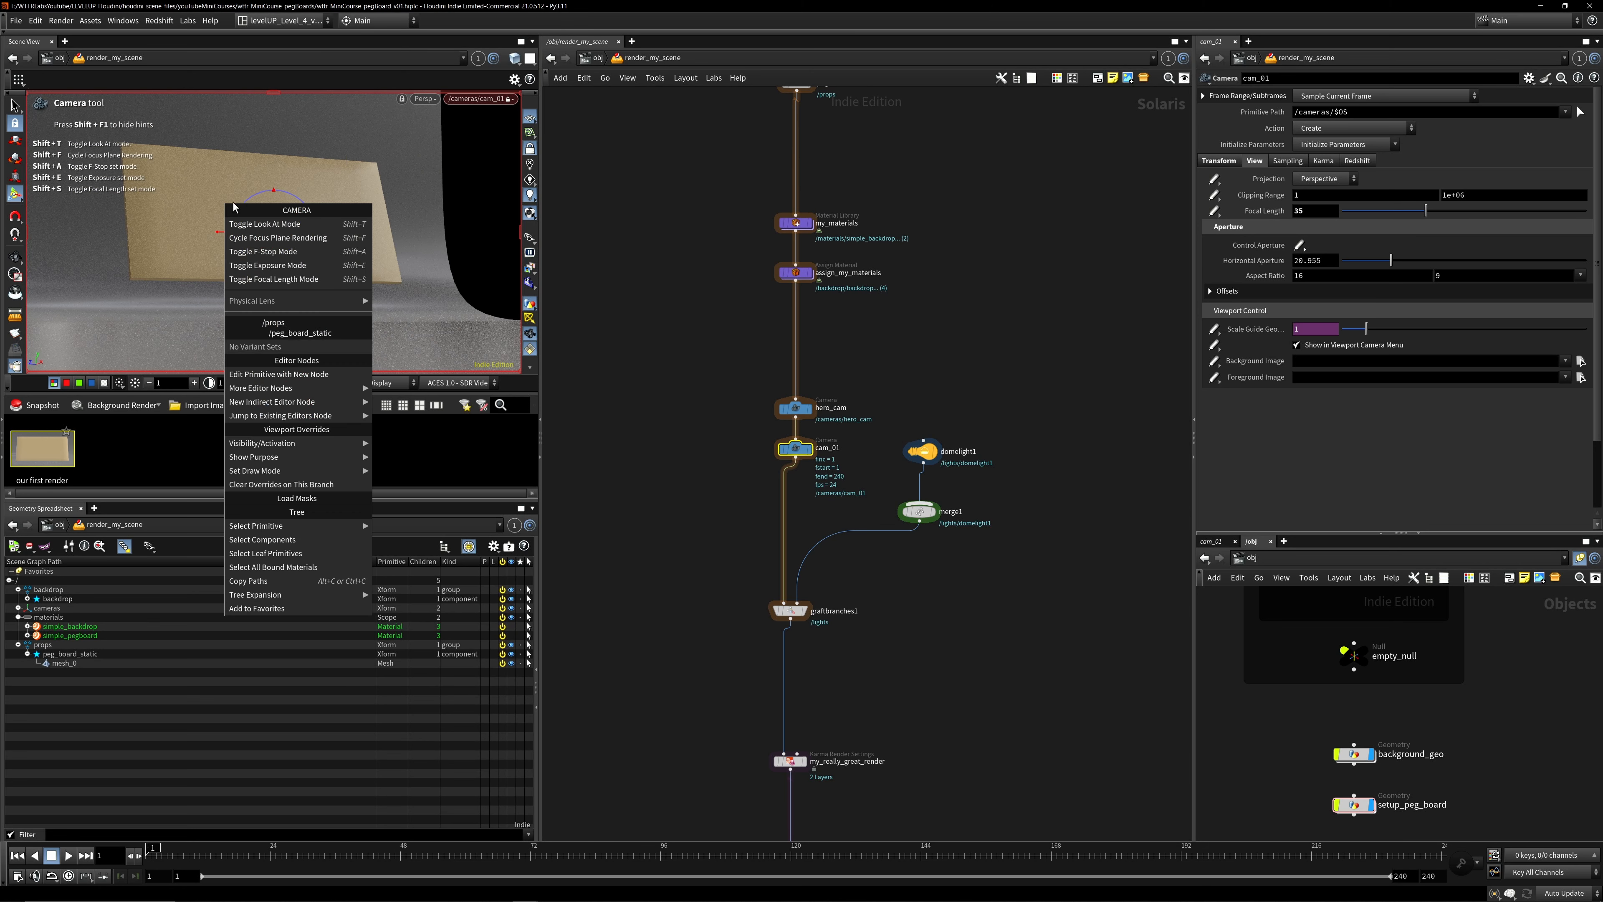
pyautogui.keyDown('alt'); pyautogui.moveTo(231, 203); pyautogui.dragTo(270, 197, button='right'); pyautogui.keyUp('alt')
pyautogui.moveTo(270, 198)
pyautogui.mouseDown()
pyautogui.moveTo(283, 196)
pyautogui.moveTo(244, 191)
pyautogui.mouseUp()
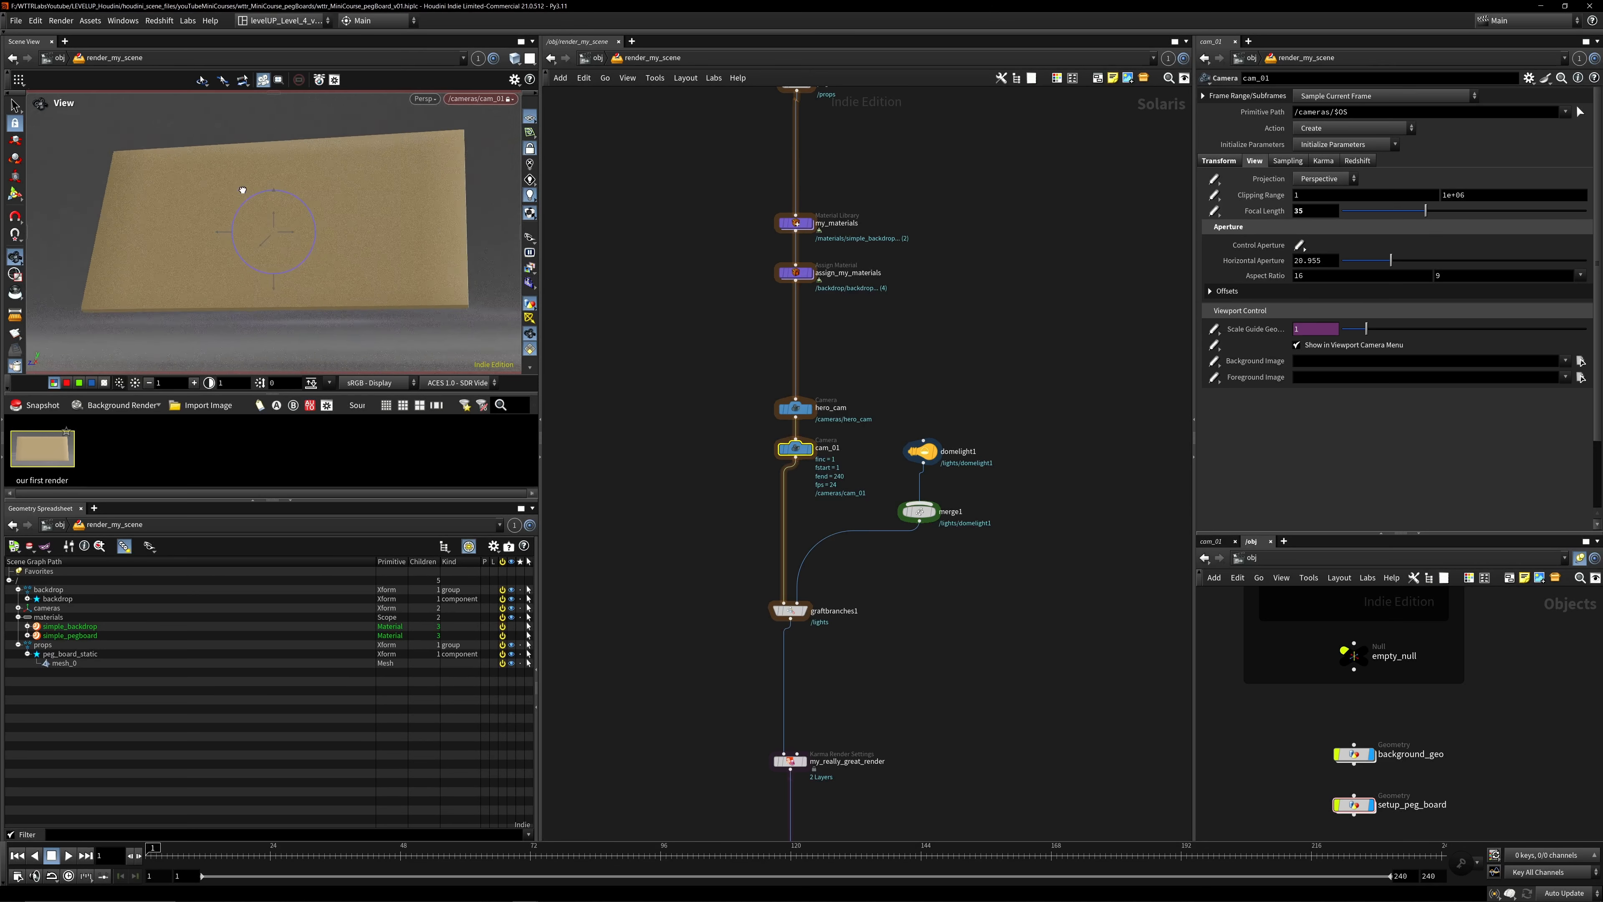
# Set cam_01's focal length to 135 and reframe it on a close-up of the peg board's upper right corner.
pyautogui.moveTo(1316, 212); pyautogui.dragTo(968, 248)
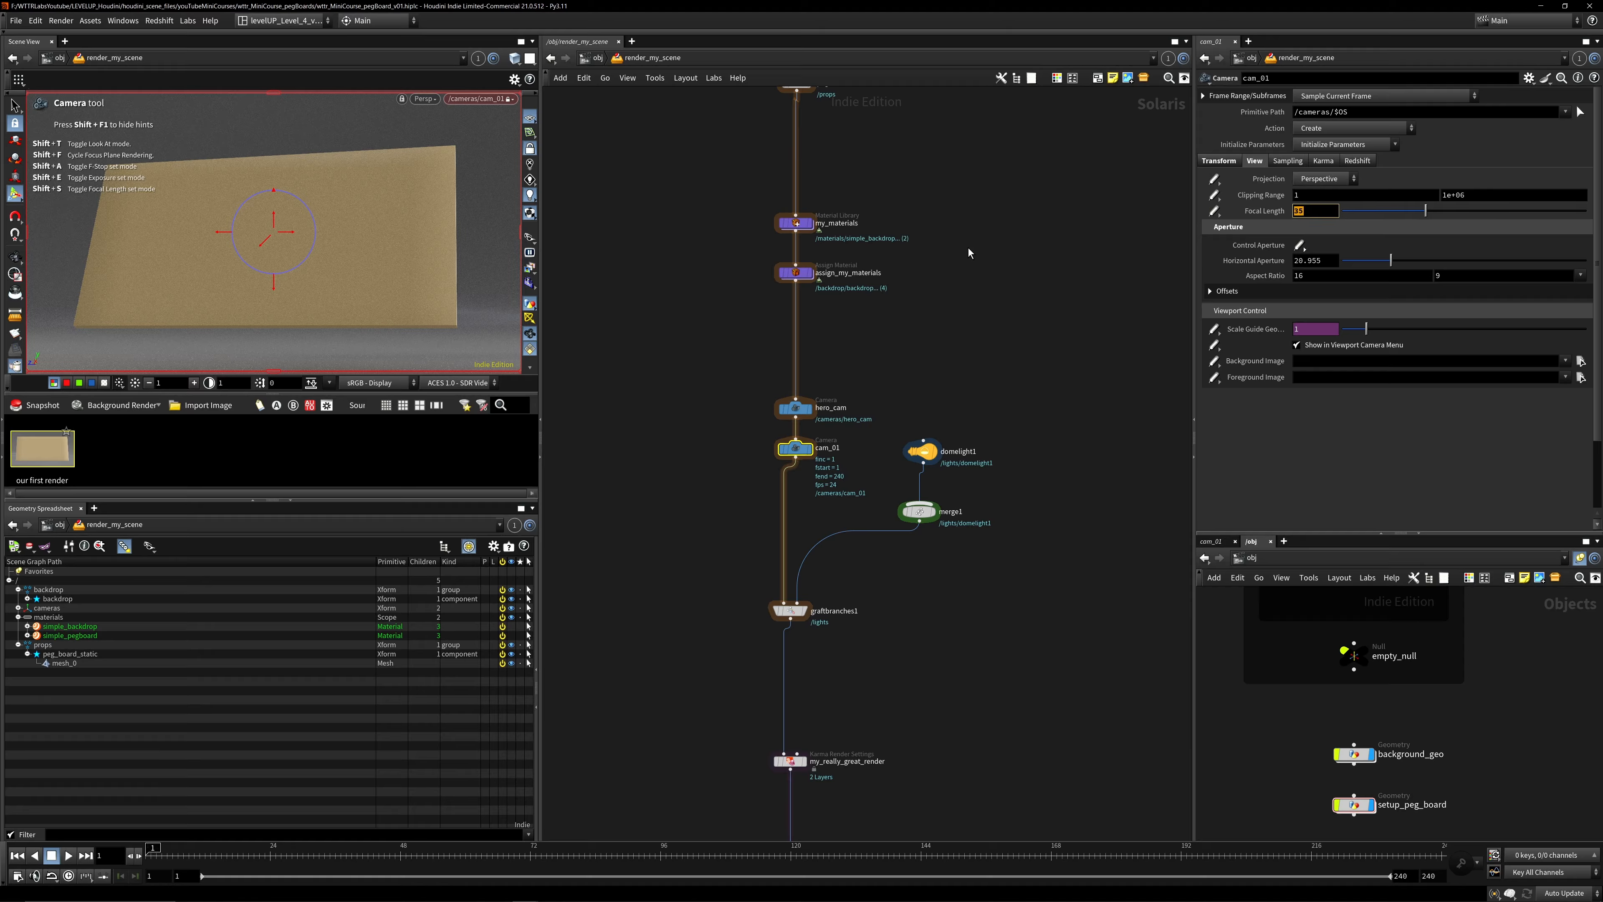
pyautogui.write('135')
pyautogui.press('Return')
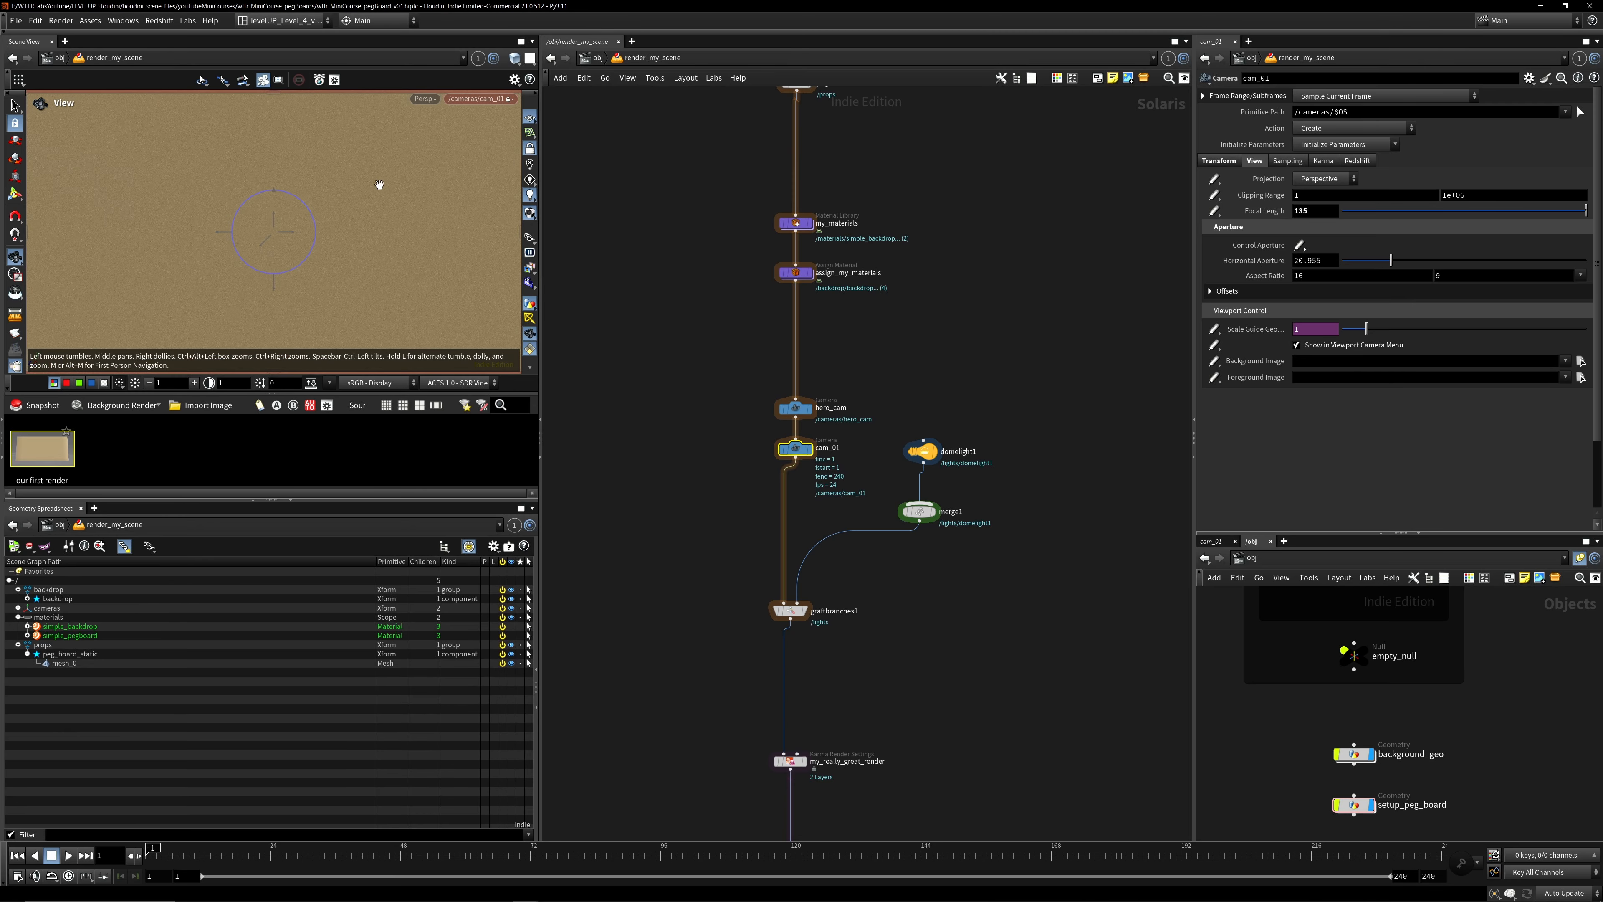
pyautogui.moveTo(334, 192)
pyautogui.mouseDown(button='right')
pyautogui.moveTo(170, 253)
pyautogui.moveTo(166, 228)
pyautogui.mouseUp(button='right')
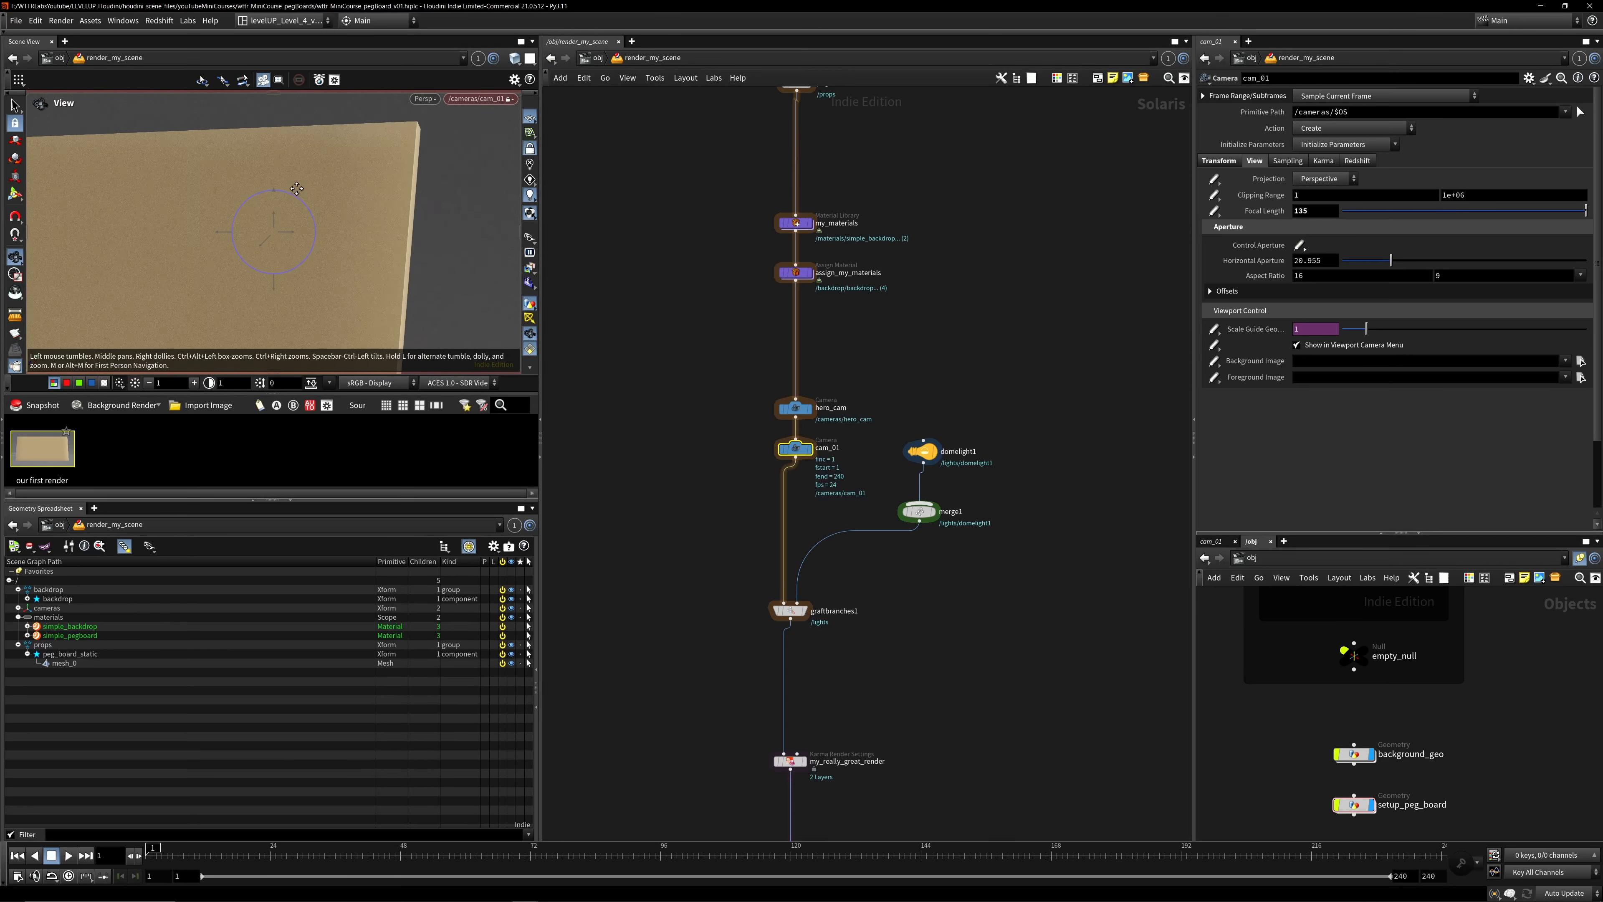
pyautogui.moveTo(308, 208); pyautogui.dragTo(332, 197, button='middle')
# Duplicate cam_01 in line directly below it and look through the new camera.
pyautogui.moveTo(1089, 312); pyautogui.dragTo(1078, 215, button='middle')
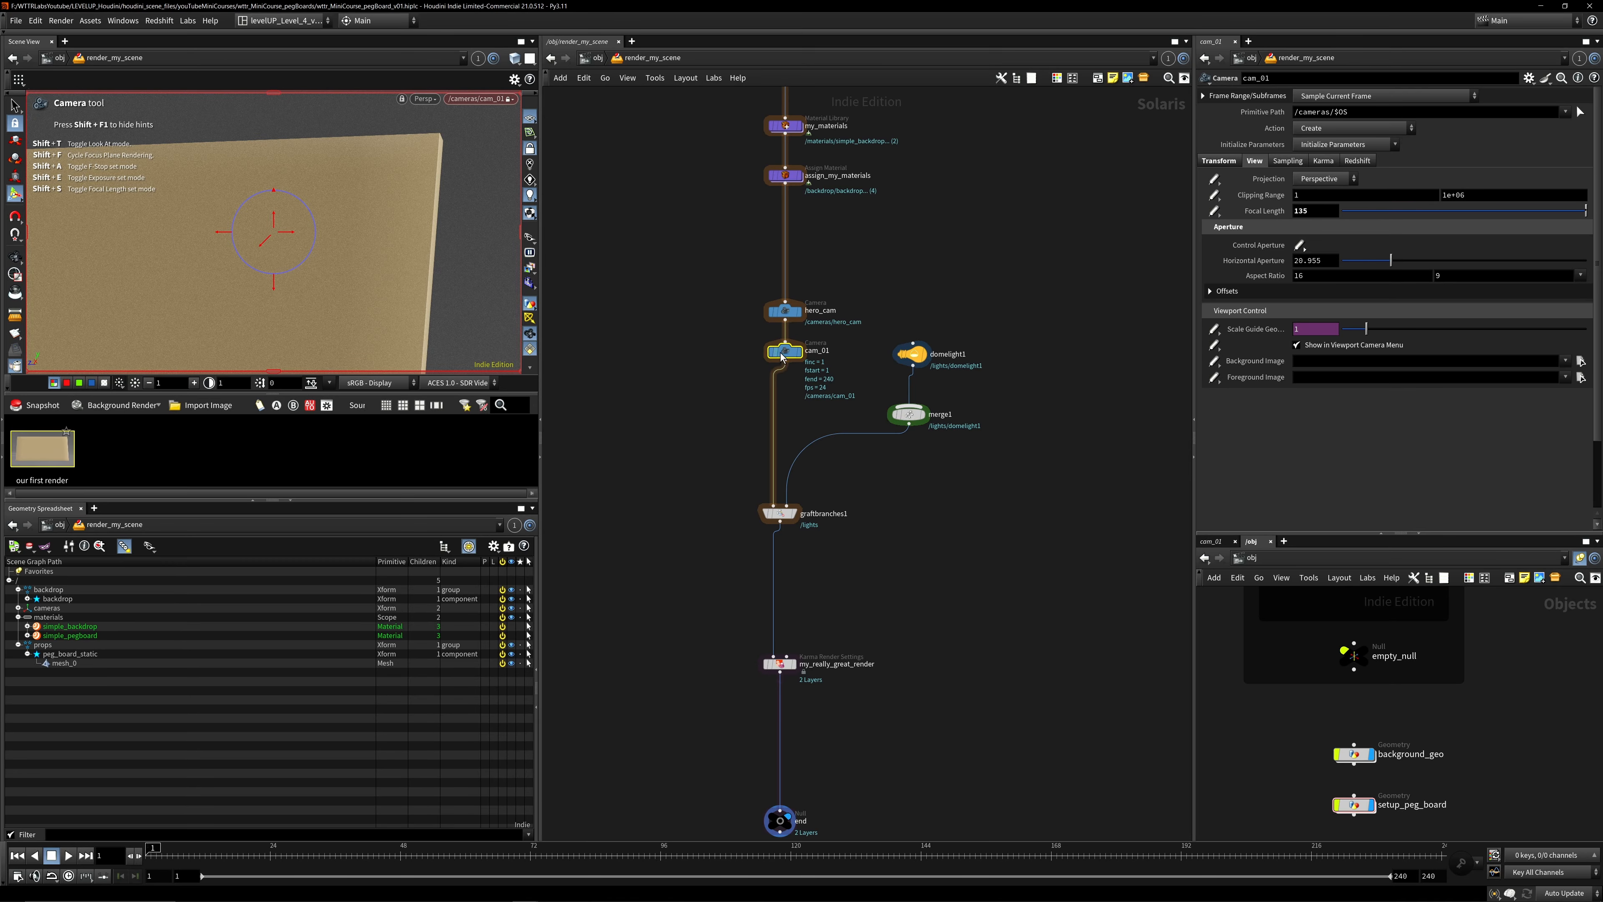
pyautogui.keyDown('alt'); pyautogui.moveTo(782, 353); pyautogui.dragTo(803, 415); pyautogui.keyUp('alt')
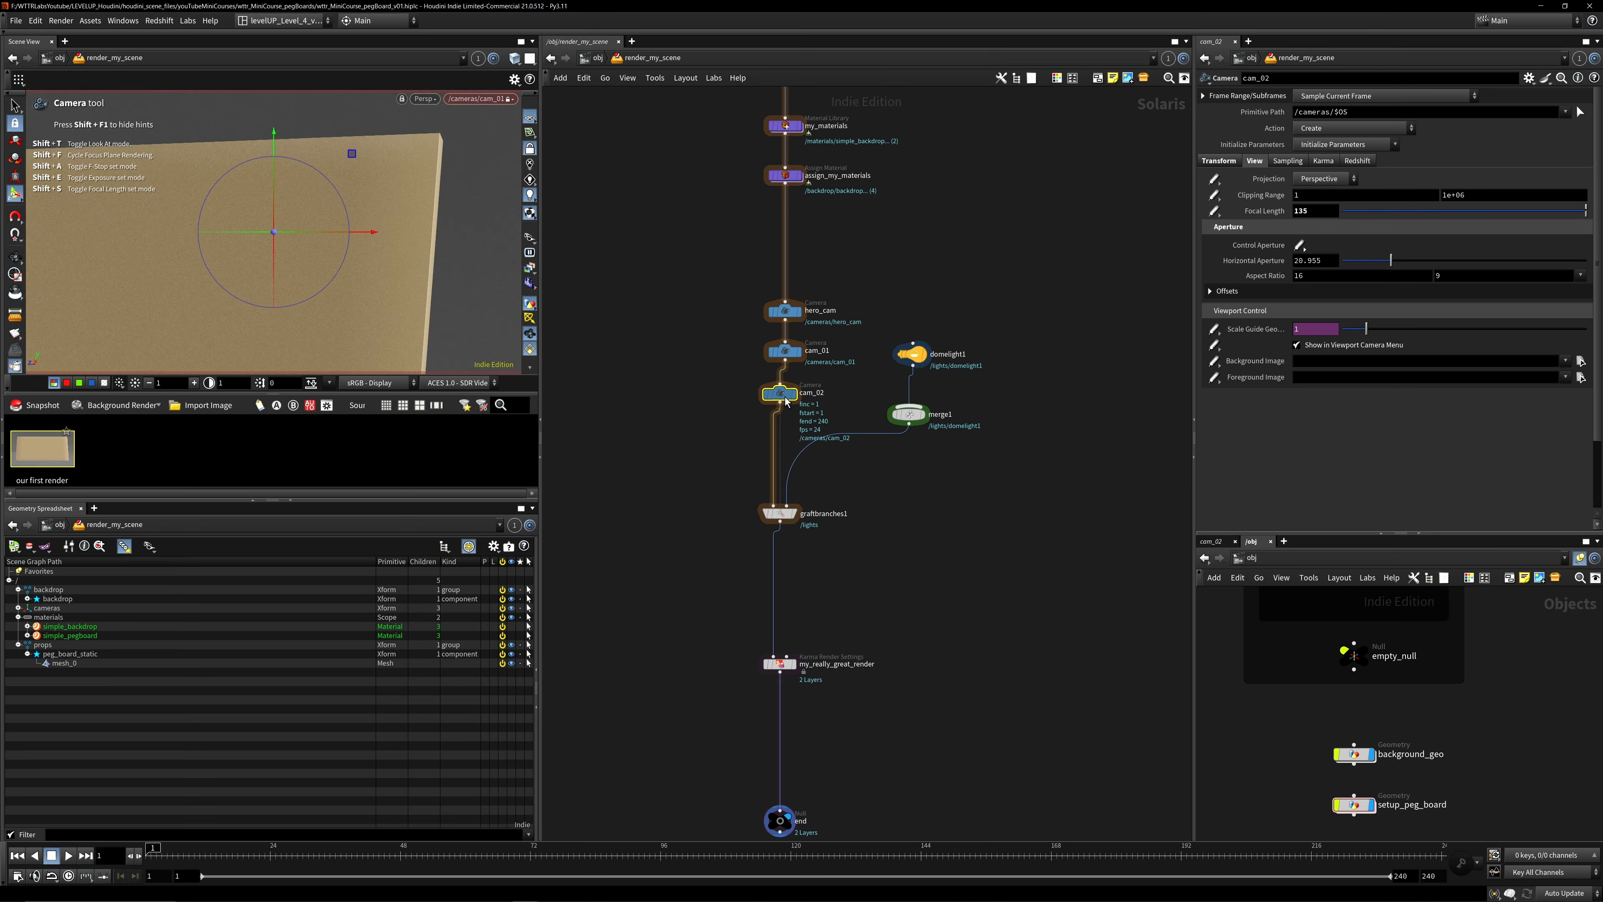
pyautogui.click(491, 99)
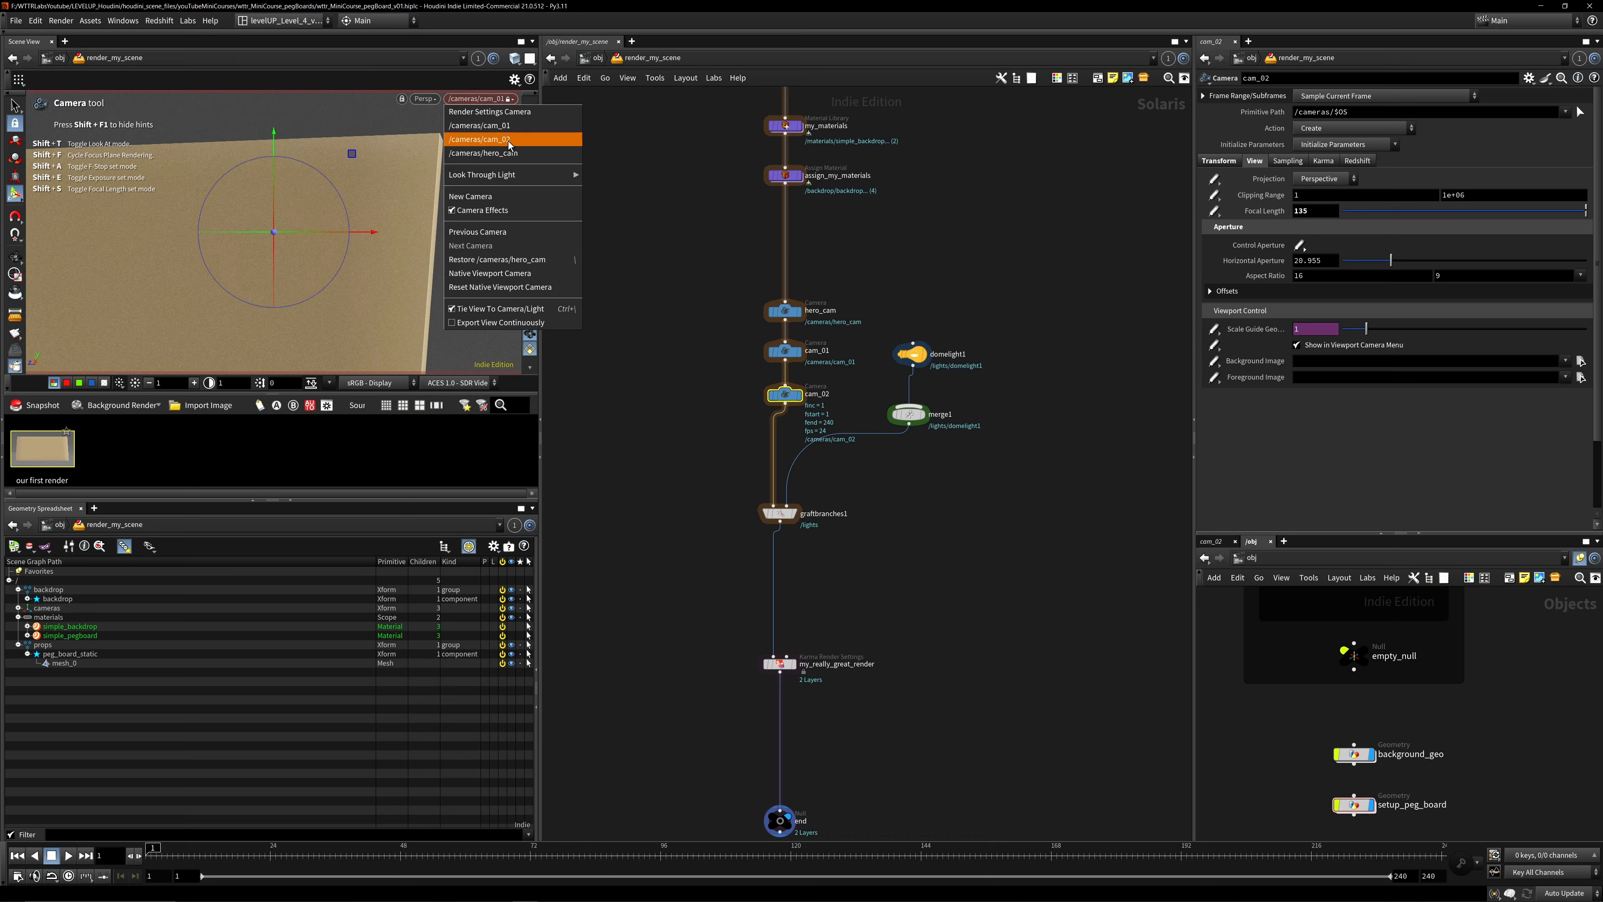
pyautogui.click(502, 143)
# Reframe cam_02 on a close-up of the peg board's face.
pyautogui.moveTo(307, 238); pyautogui.dragTo(313, 252)
pyautogui.moveTo(313, 251); pyautogui.dragTo(488, 223, button='middle')
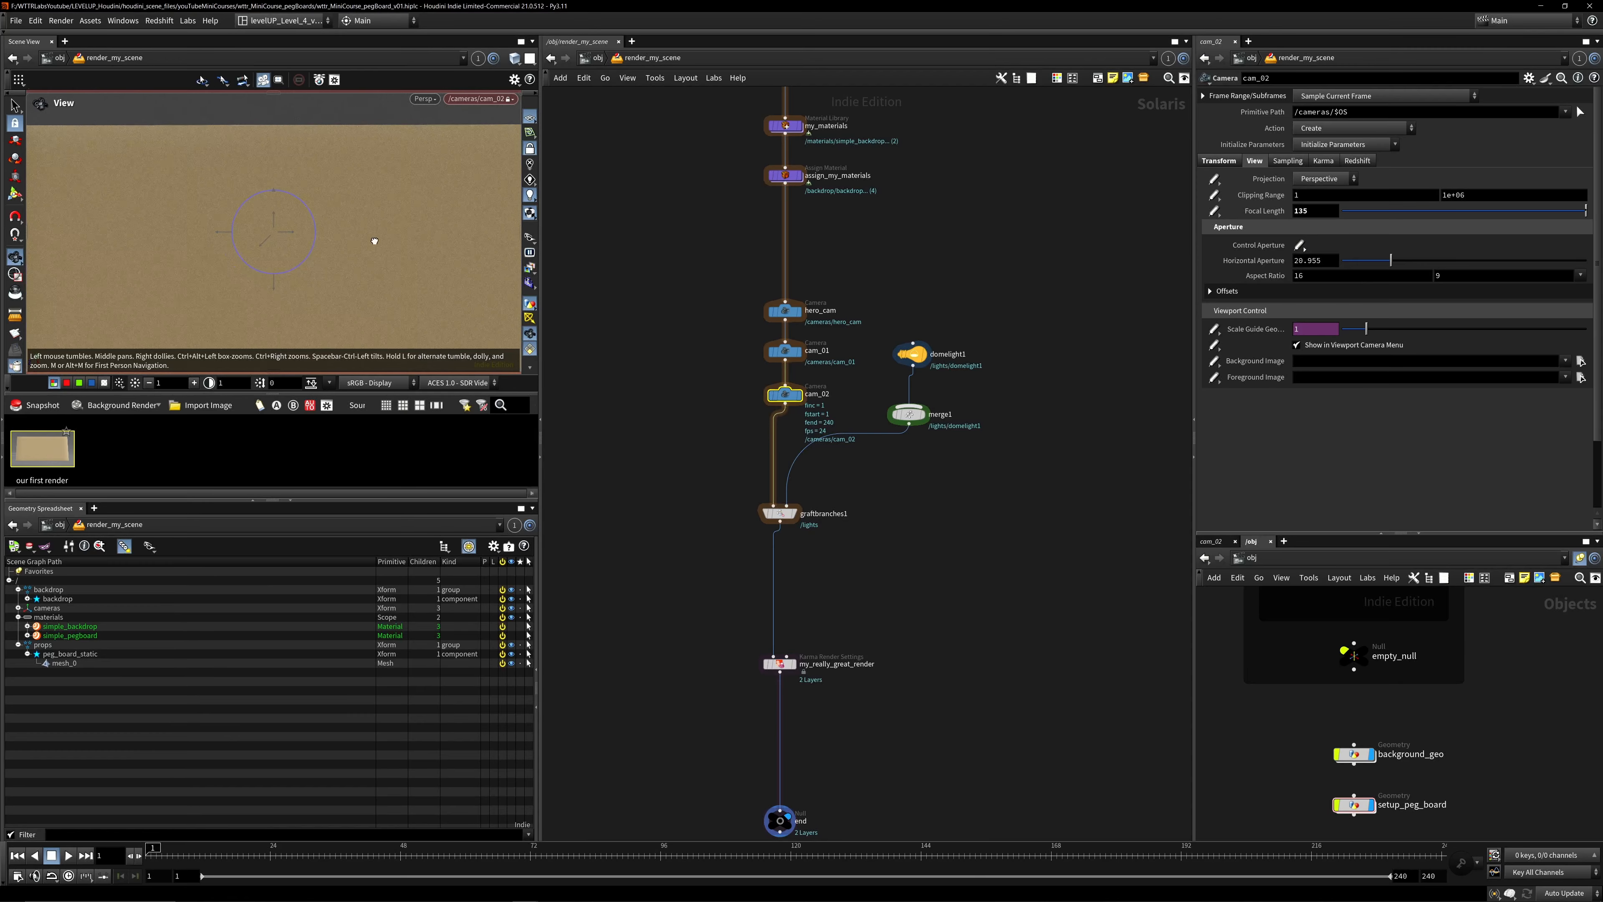
pyautogui.moveTo(372, 243); pyautogui.dragTo(183, 289, button='right')
pyautogui.moveTo(337, 257); pyautogui.dragTo(309, 213, button='middle')
pyautogui.moveTo(169, 233); pyautogui.dragTo(426, 193, button='right')
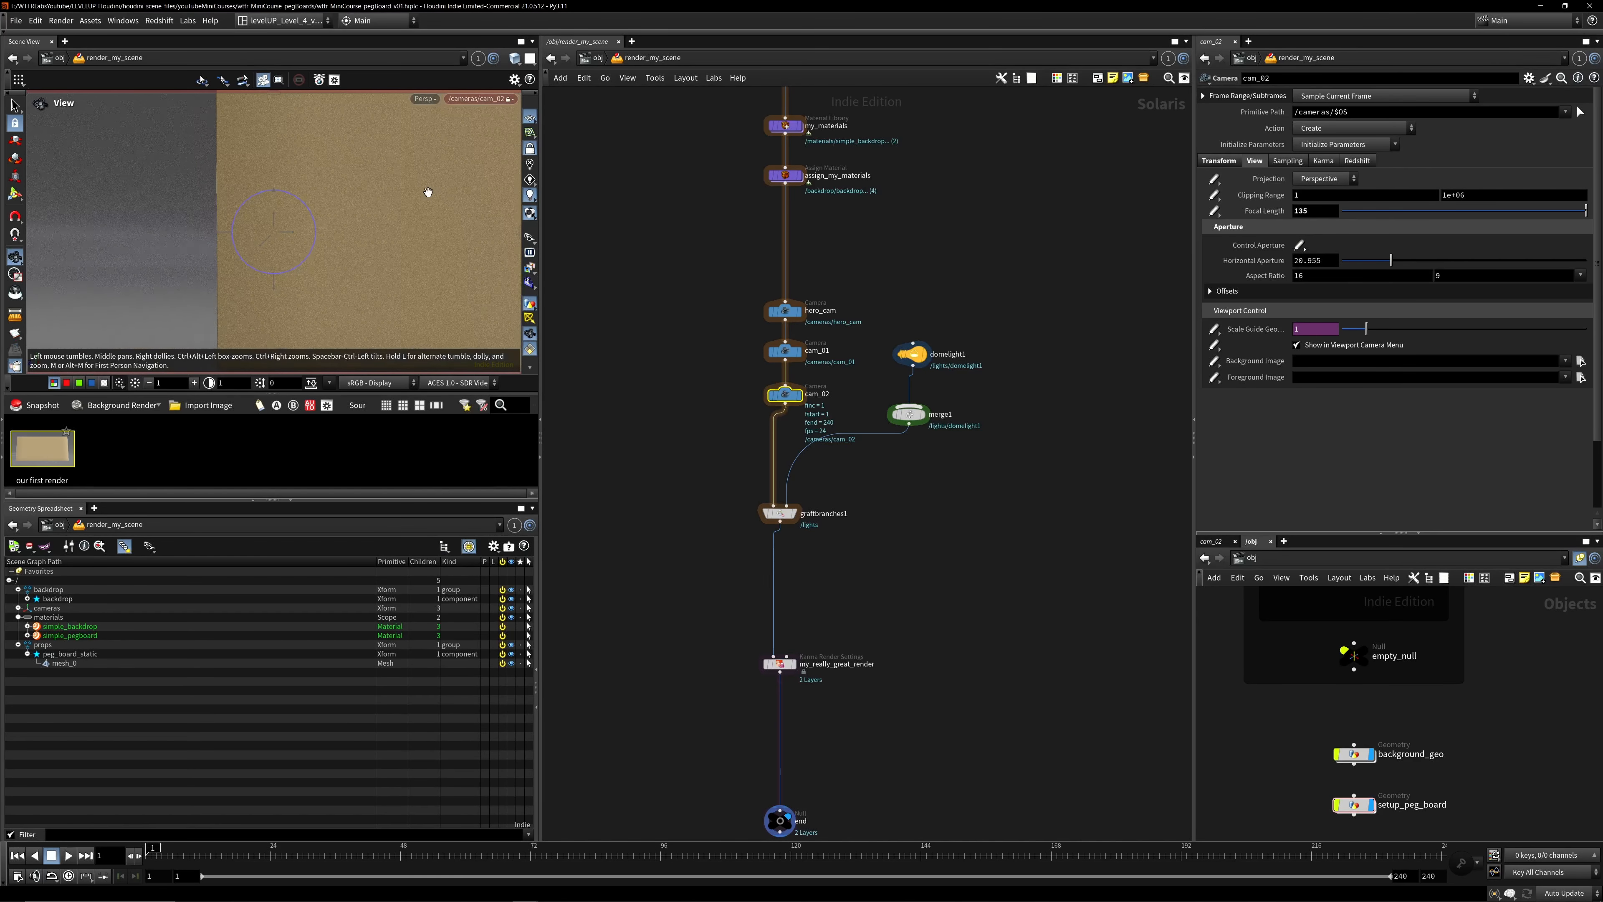
pyautogui.moveTo(401, 201); pyautogui.dragTo(151, 250, button='middle')
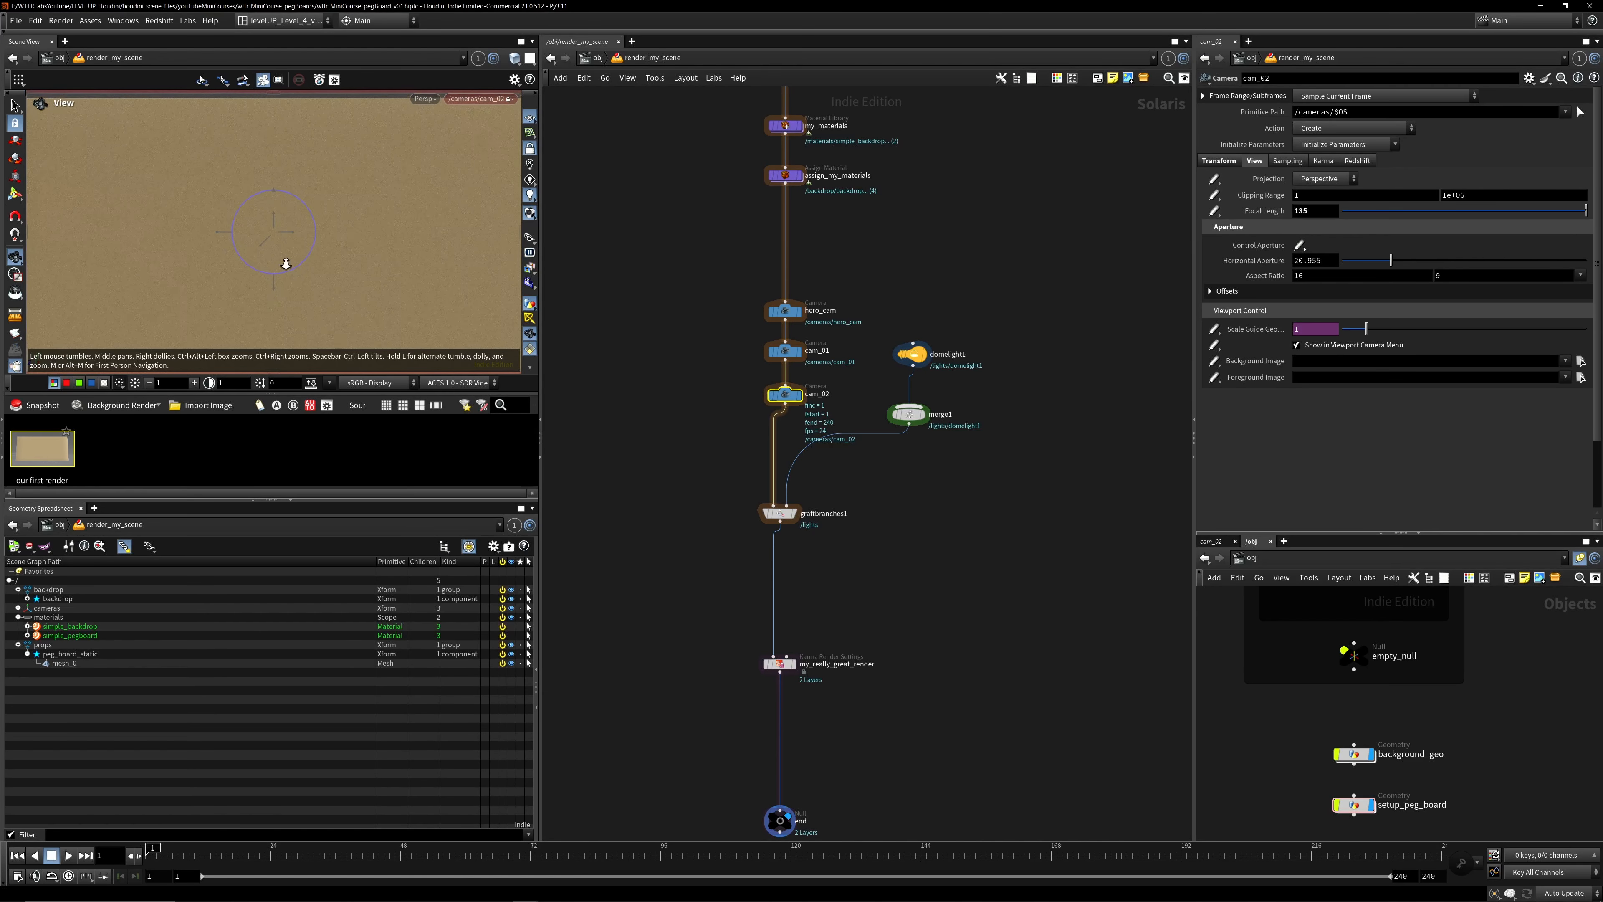
pyautogui.press('Return')
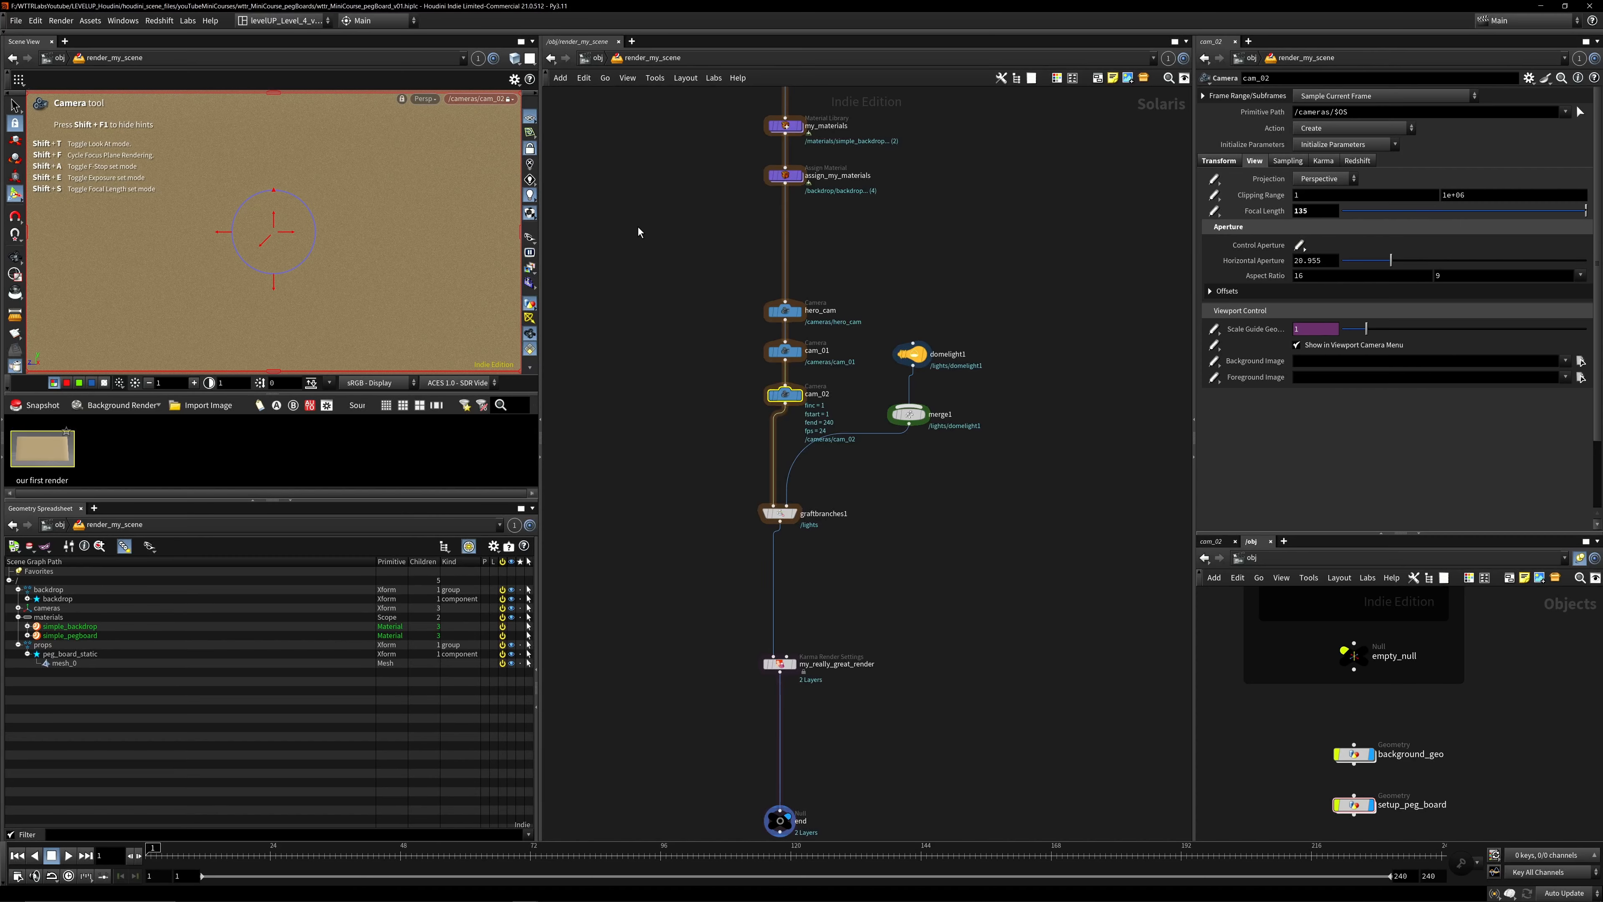
# Switch the viewport back to /cameras/hero_cam and save the scene.
pyautogui.scroll(-1, 639, 233)
pyautogui.click(480, 99)
pyautogui.click(470, 135)
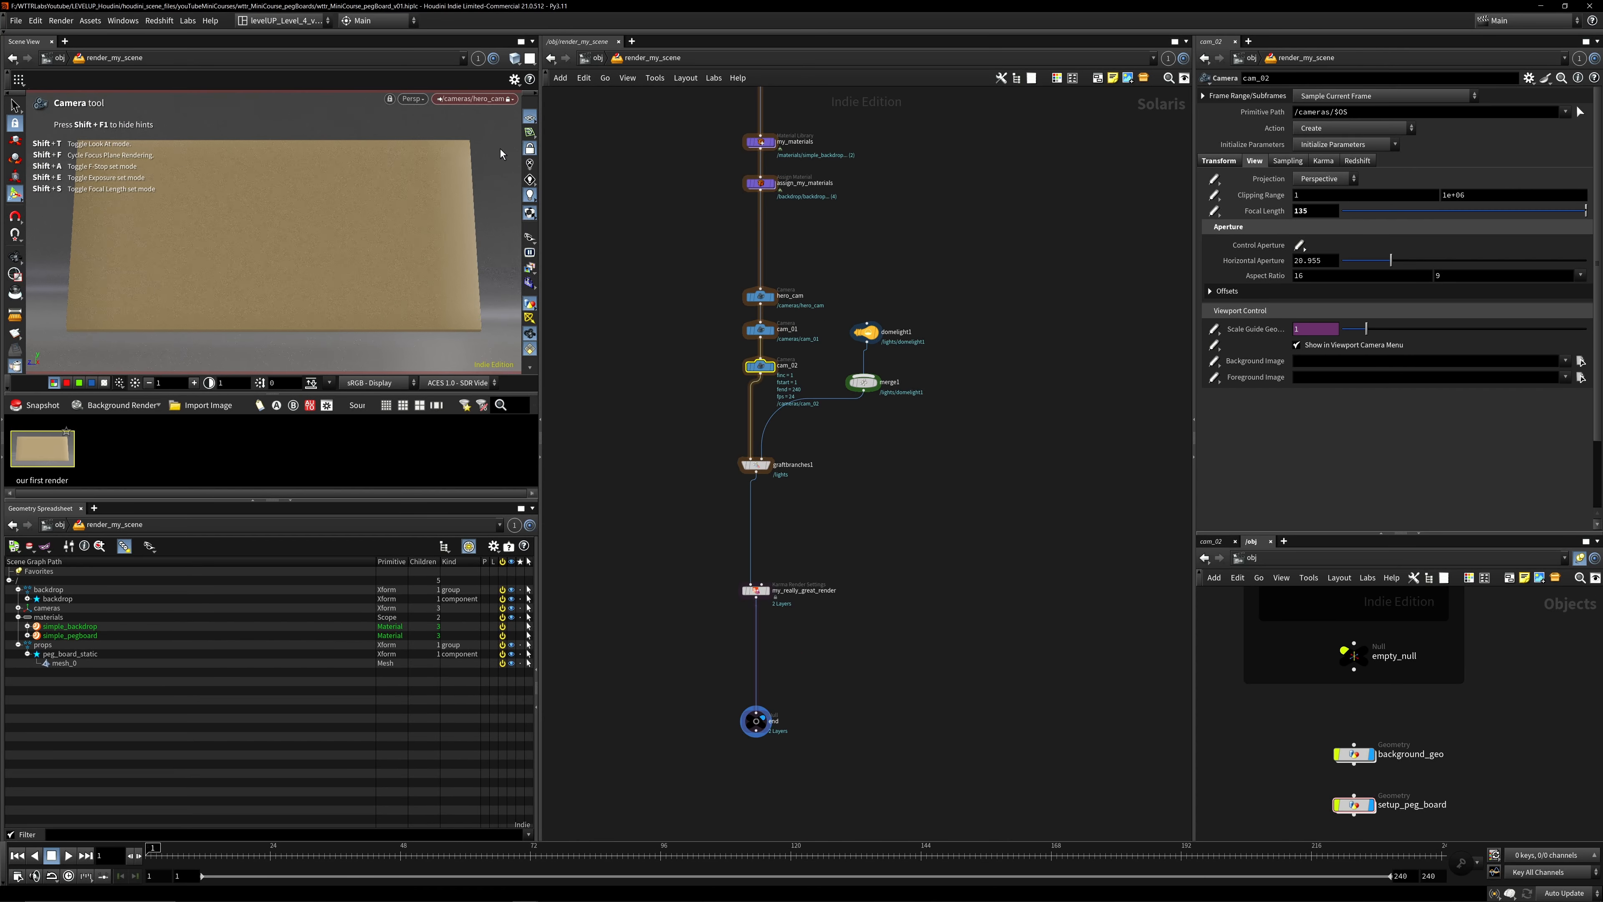
pyautogui.hotkey('ctrl', 's')
pyautogui.moveTo(685, 414); pyautogui.dragTo(672, 462, button='middle')
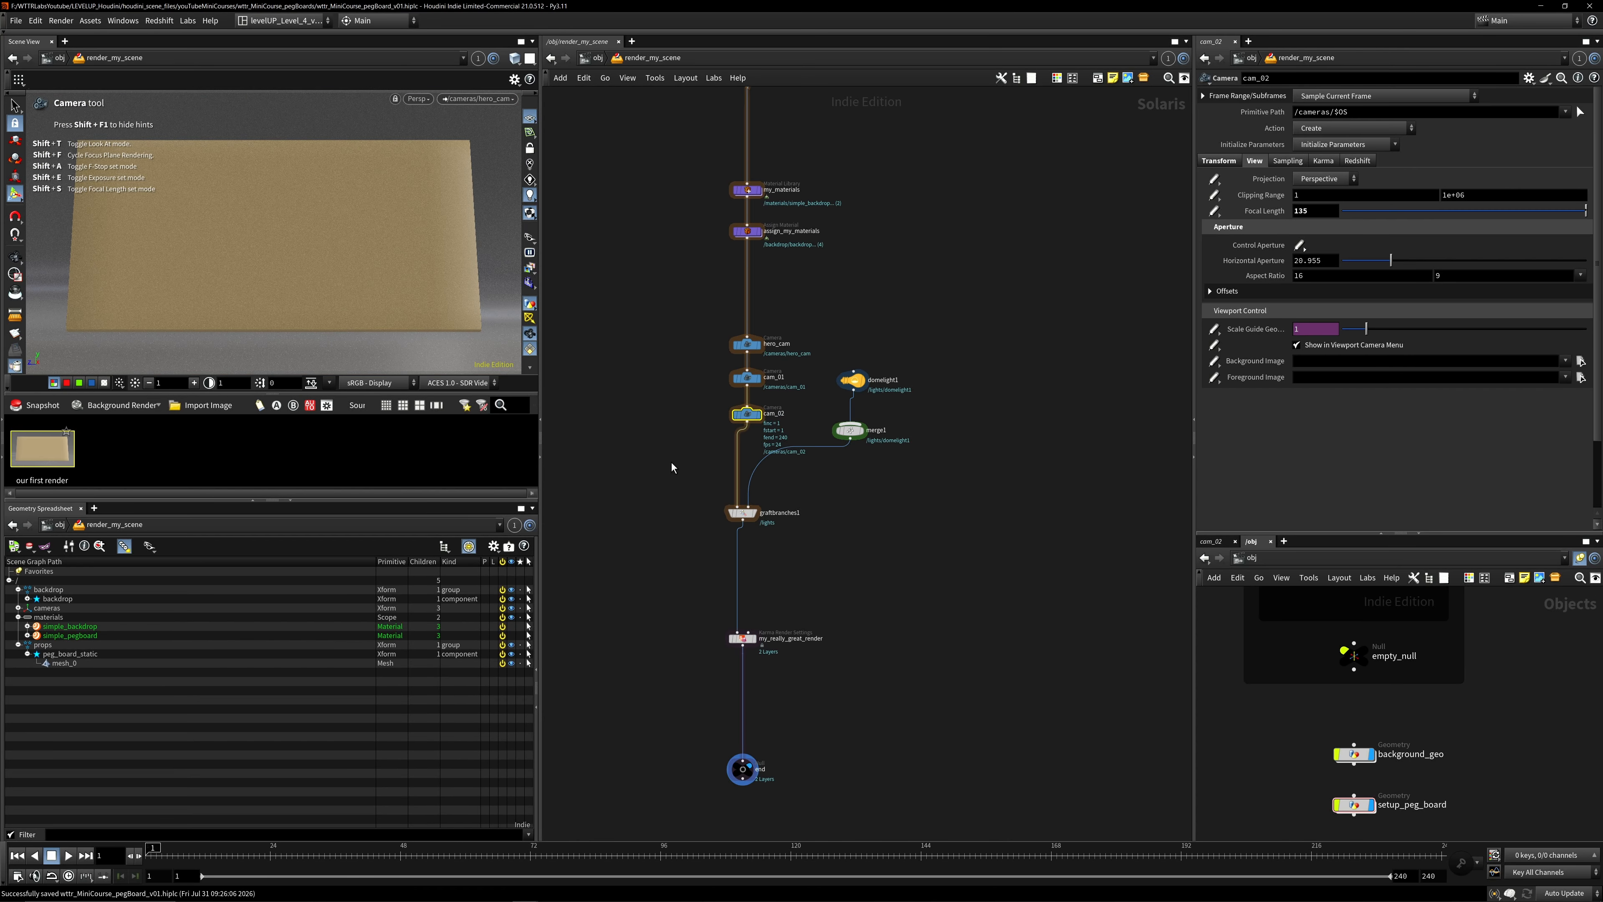